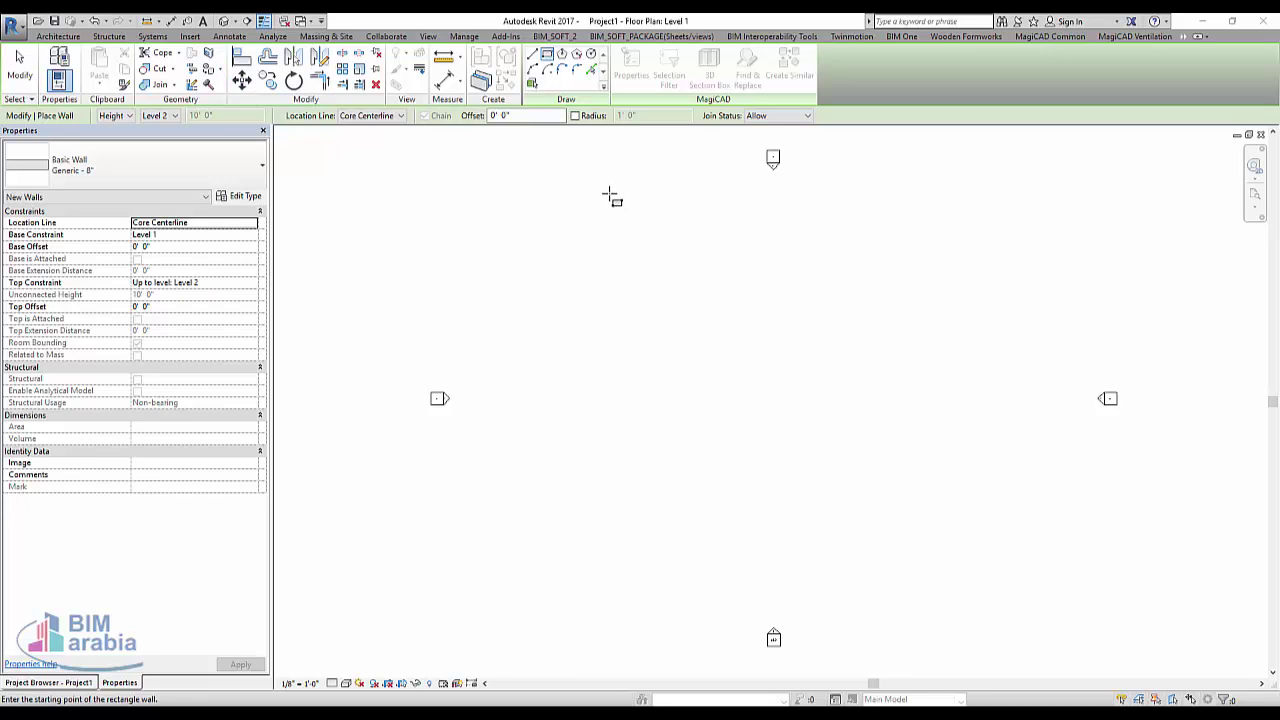
Start a wall rectangle on the Level 1 plan, then cancel it with Esc.
click(66, 38)
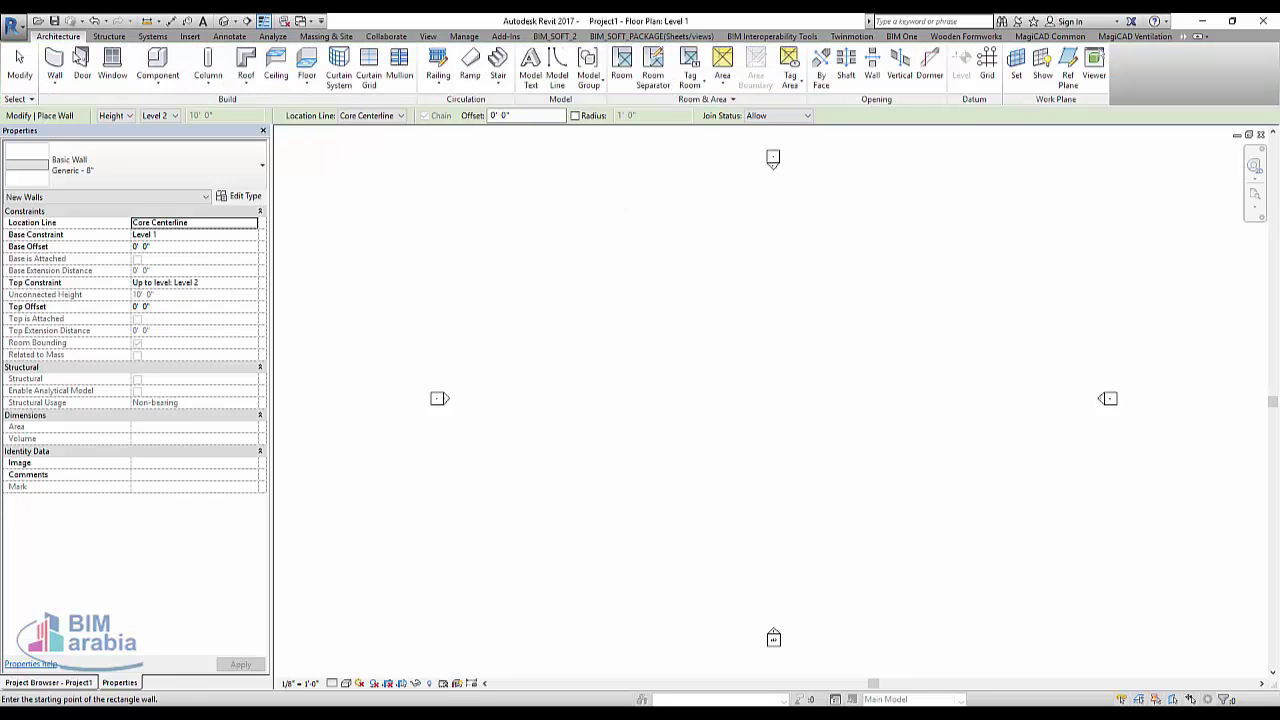
click(603, 286)
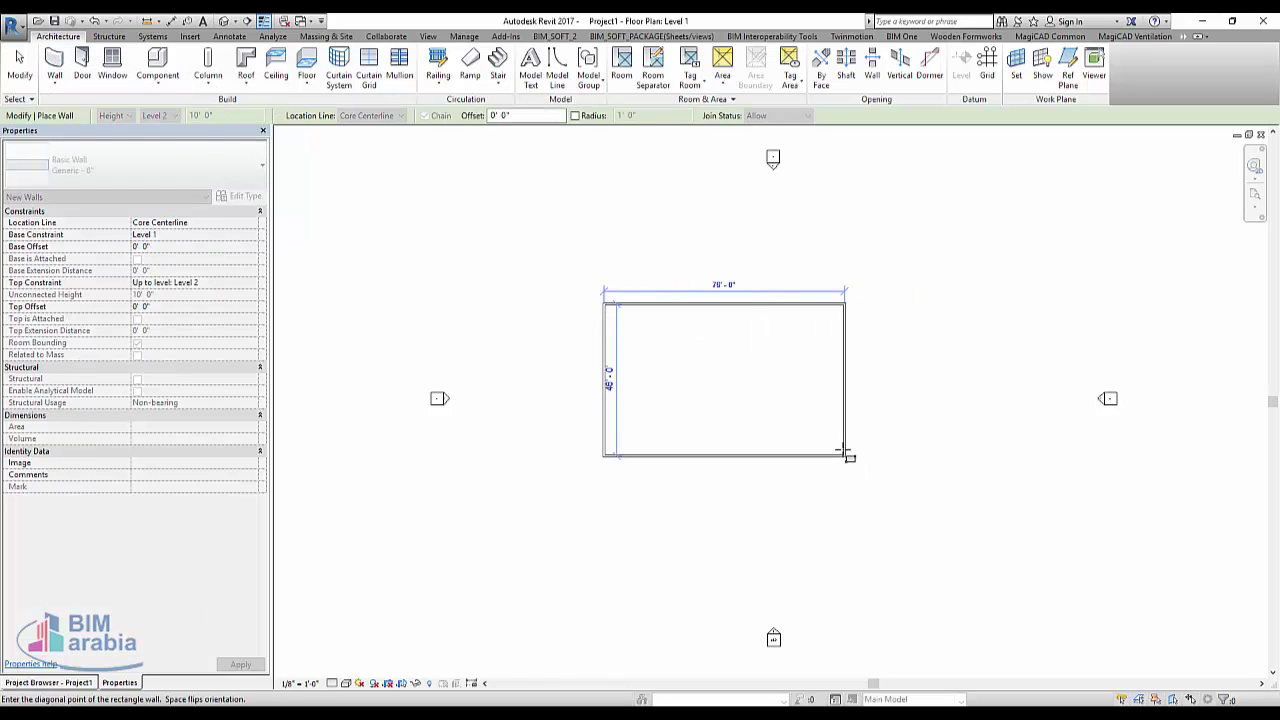
scroll(844, 445, up, 1)
key(Escape)
scroll(857, 451, down, 1)
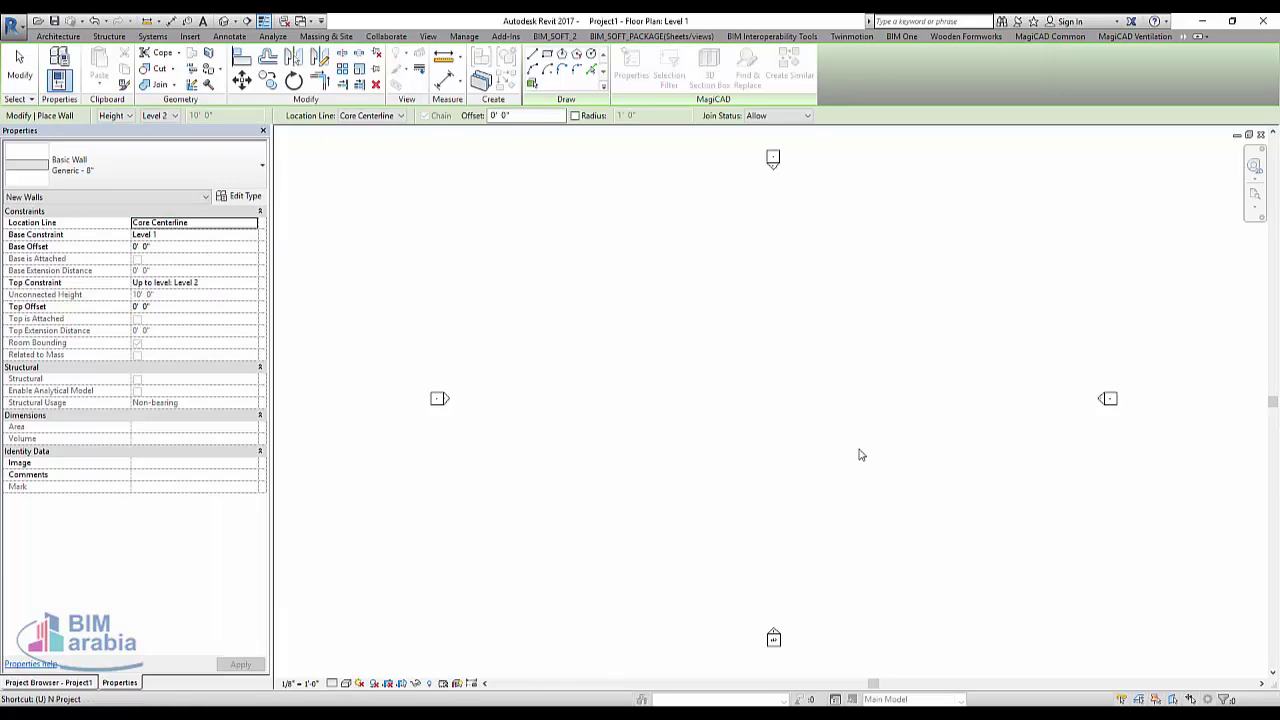
Set the Common Length format to Millimeters in Project Units (UN) and confirm.
key(u)
key(n)
click(680, 238)
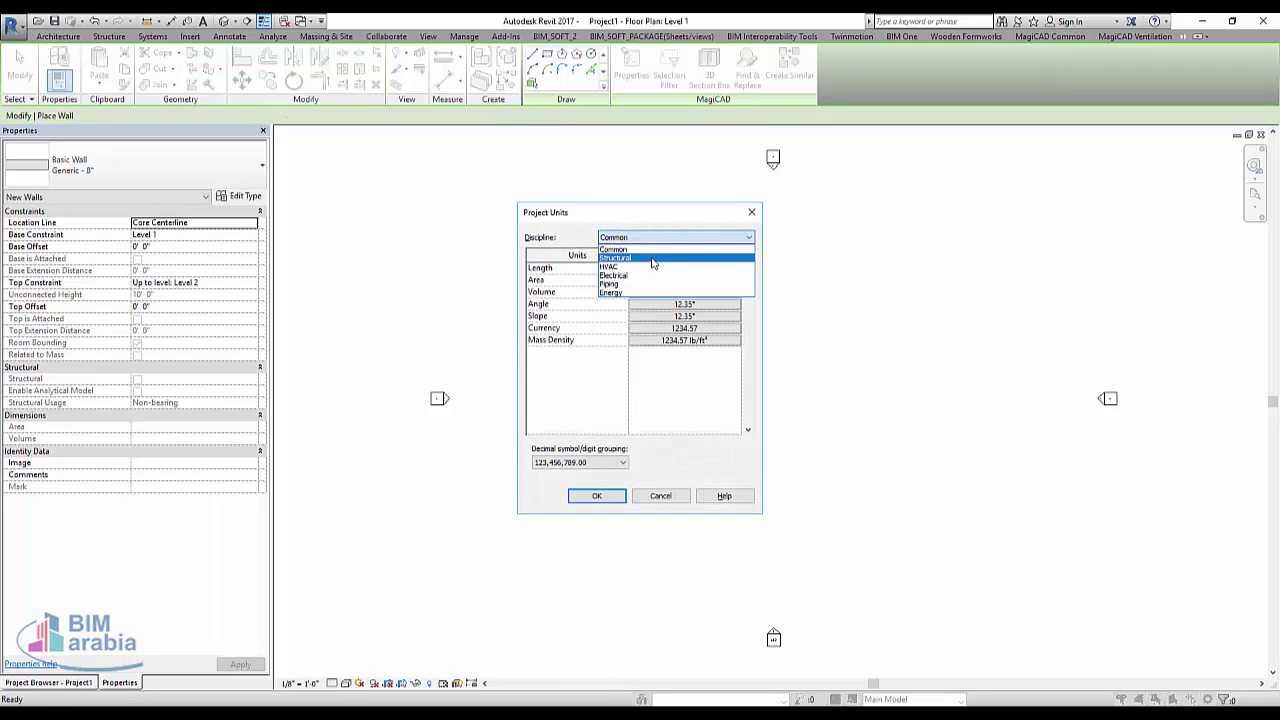
click(648, 237)
click(690, 268)
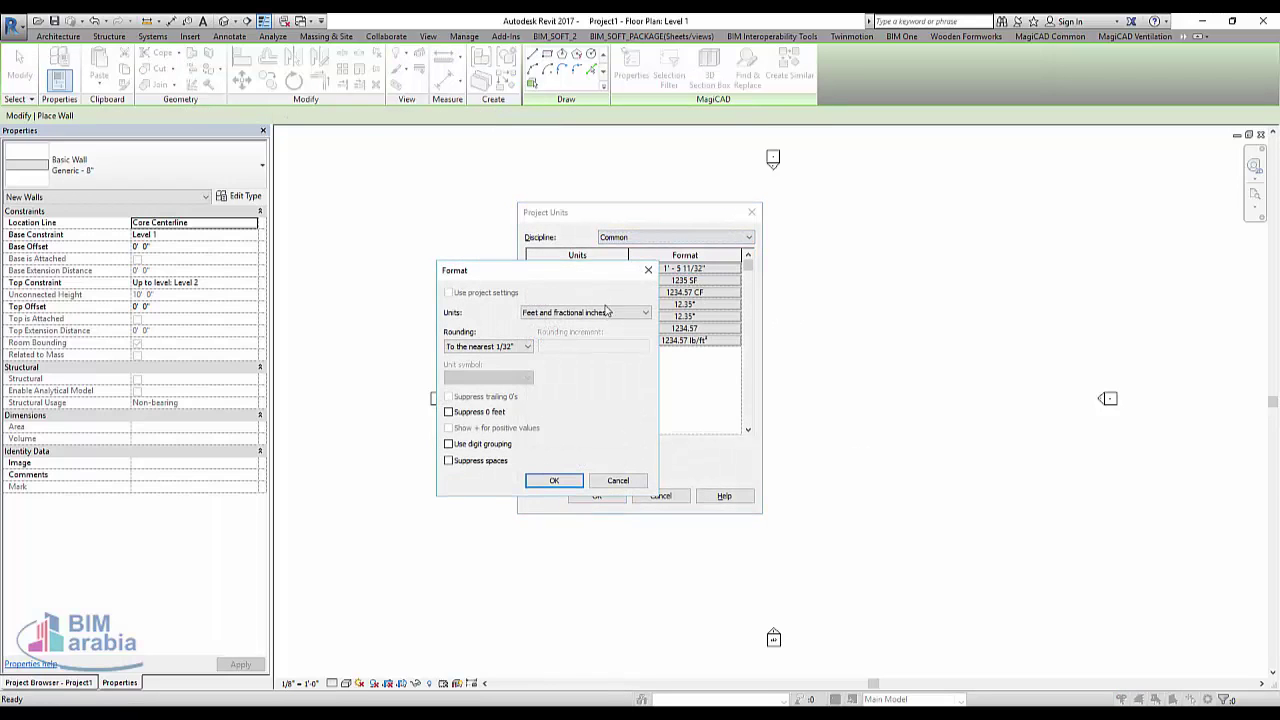
click(600, 312)
click(596, 385)
click(553, 480)
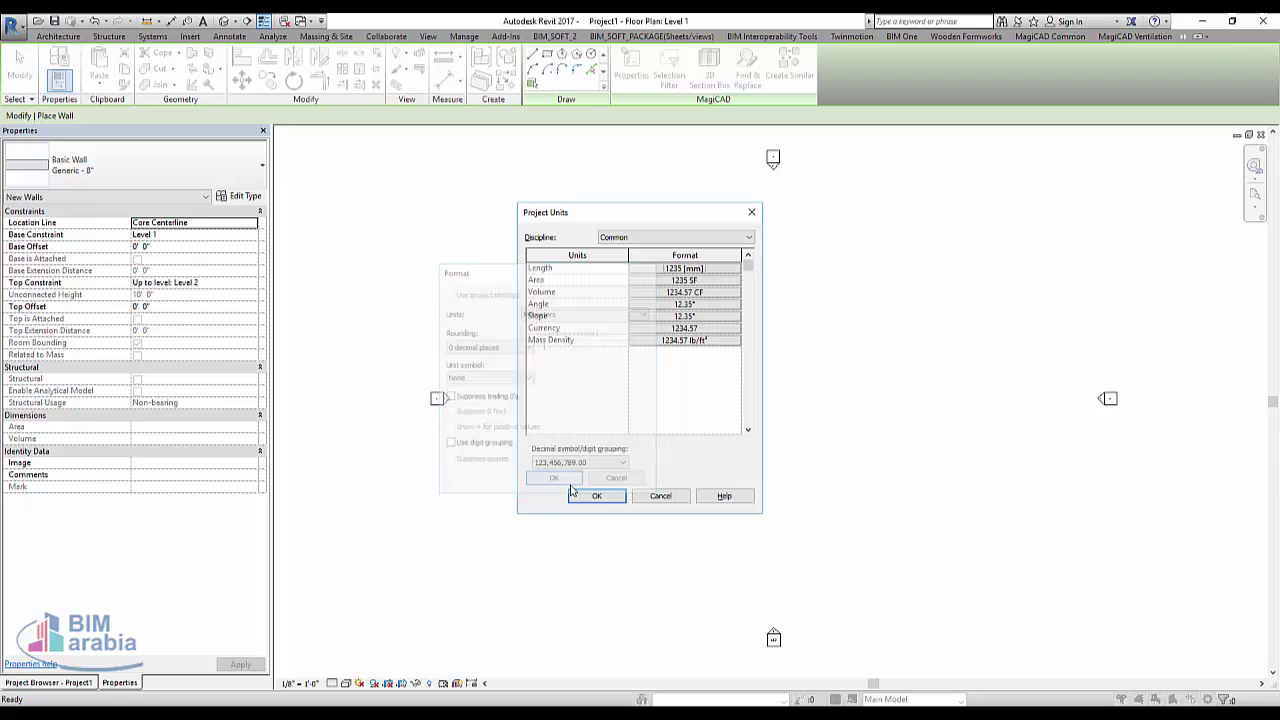
click(575, 492)
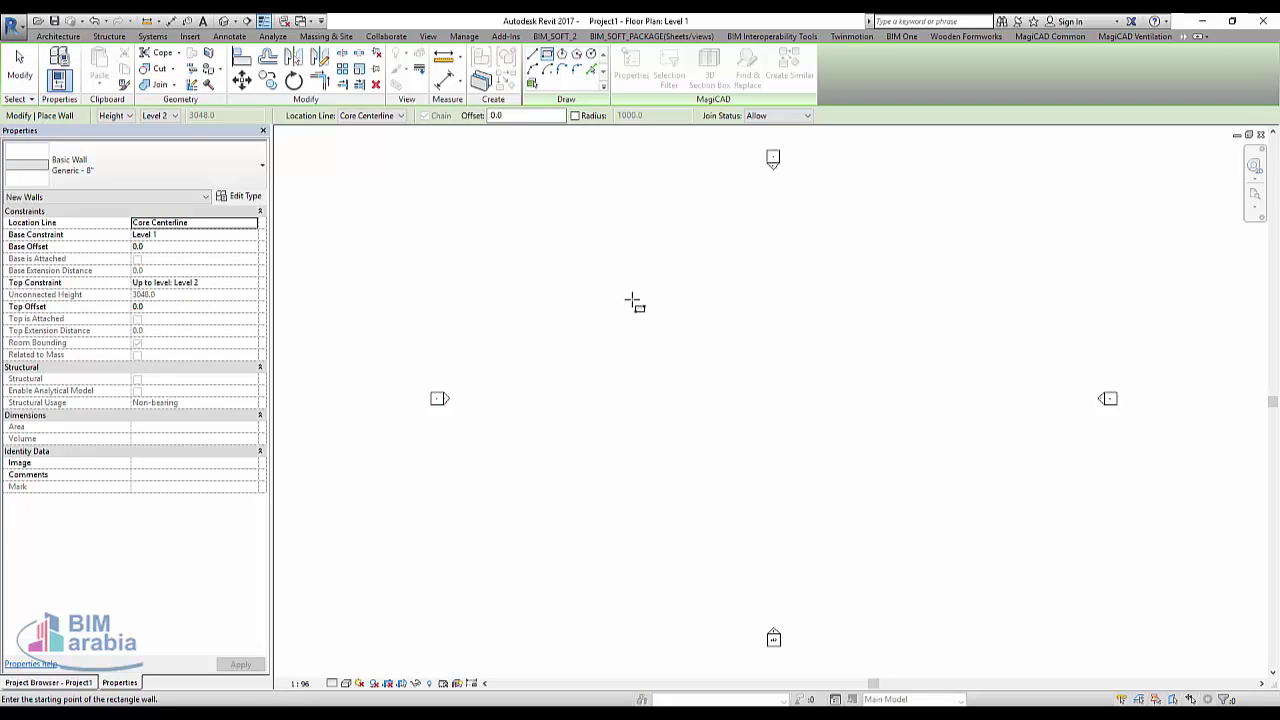
Draw a 28000 × 16000 wall rectangle, then a smaller wall rectangle inside its right side.
click(630, 298)
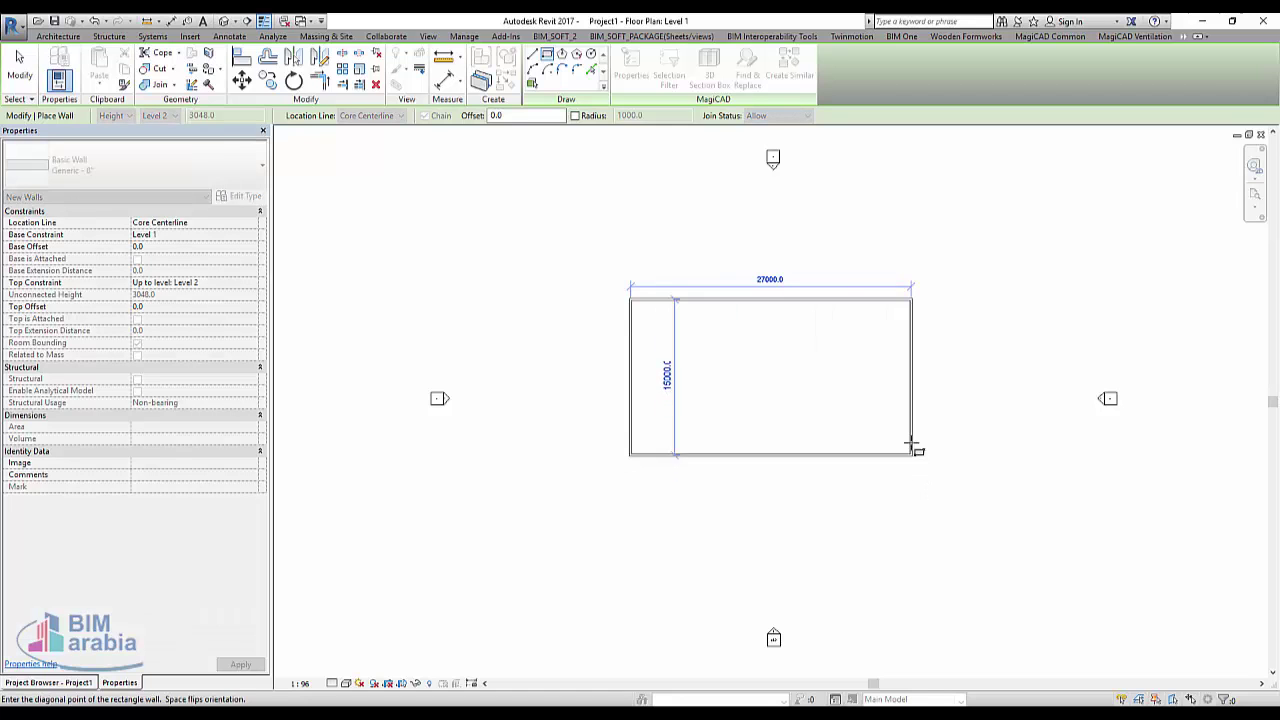
click(921, 465)
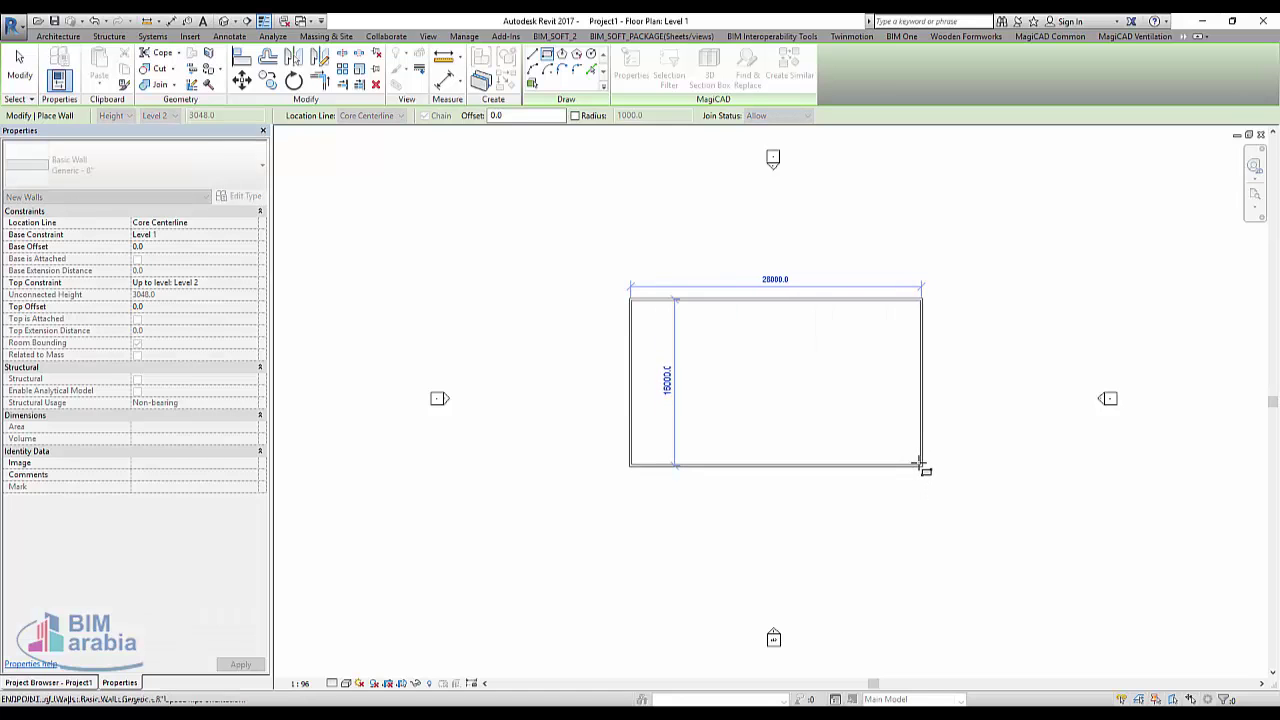
click(56, 38)
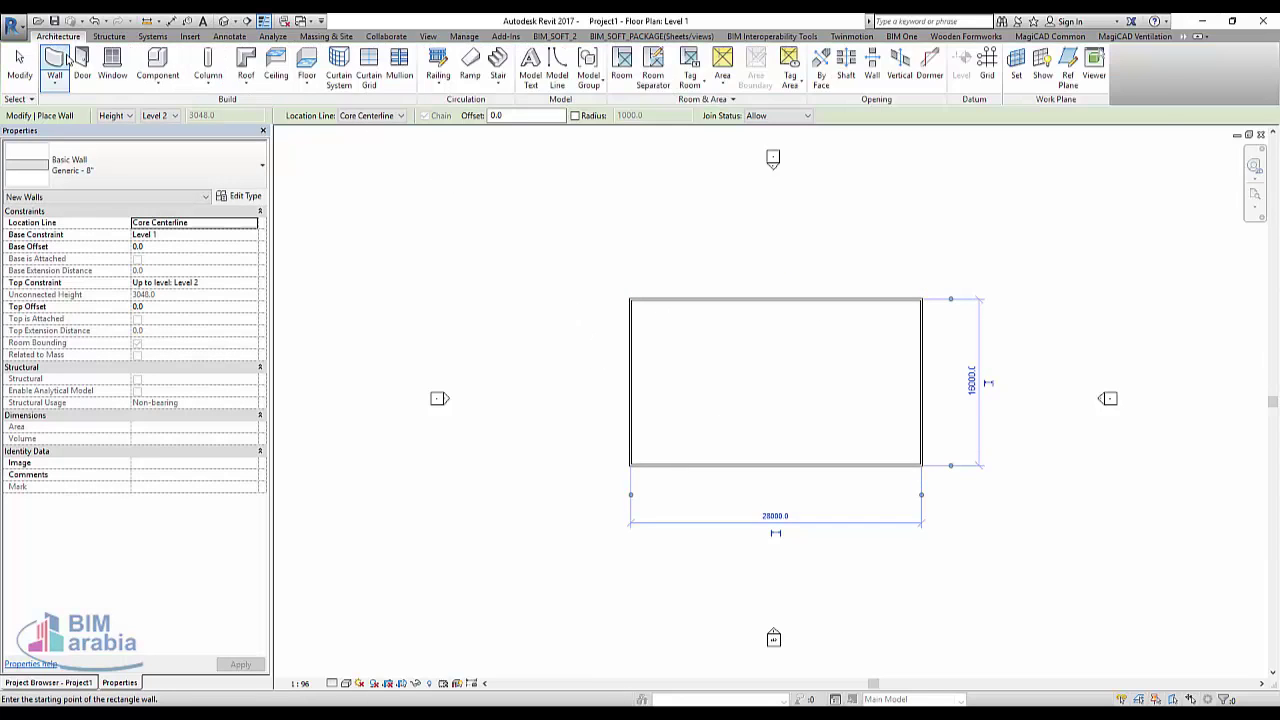
click(784, 343)
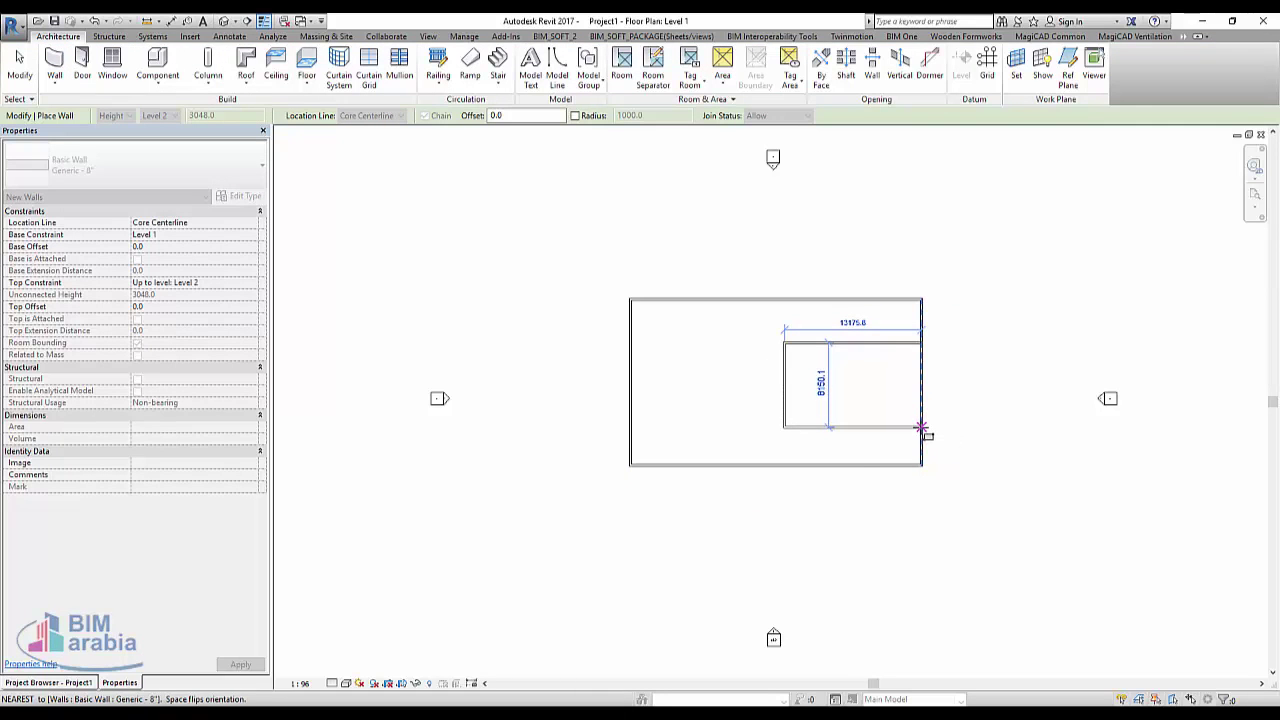
click(921, 425)
scroll(914, 434, up, 2)
key(Escape)
key(Escape)
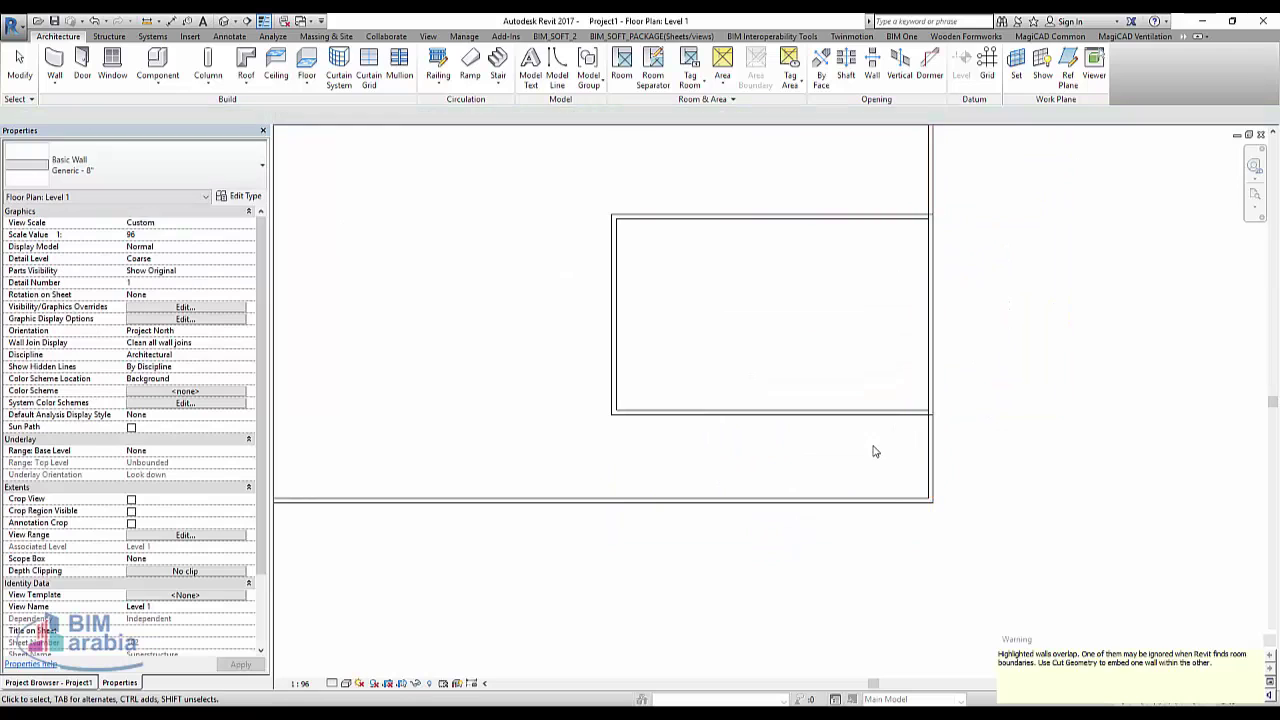
drag(871, 449, 1003, 183)
click(1005, 183)
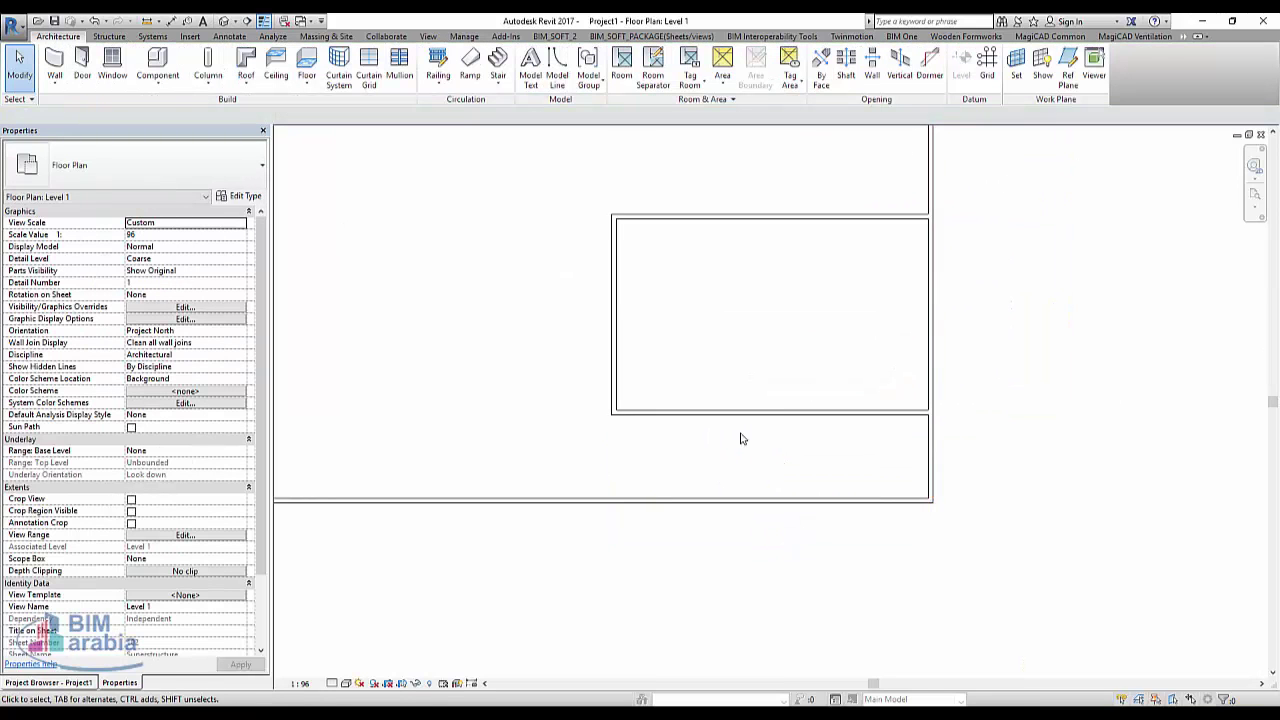
scroll(740, 434, down, 2)
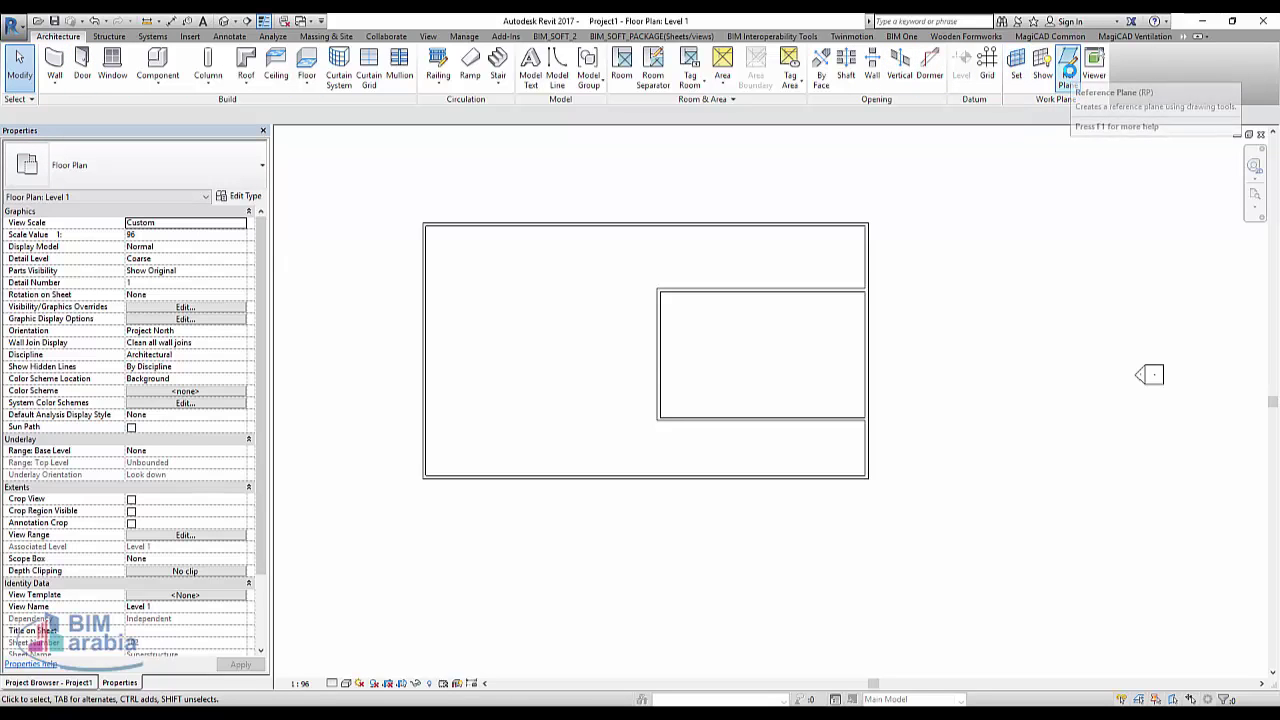
Draw a horizontal reference plane across the whole plan and name it a1.
click(1068, 70)
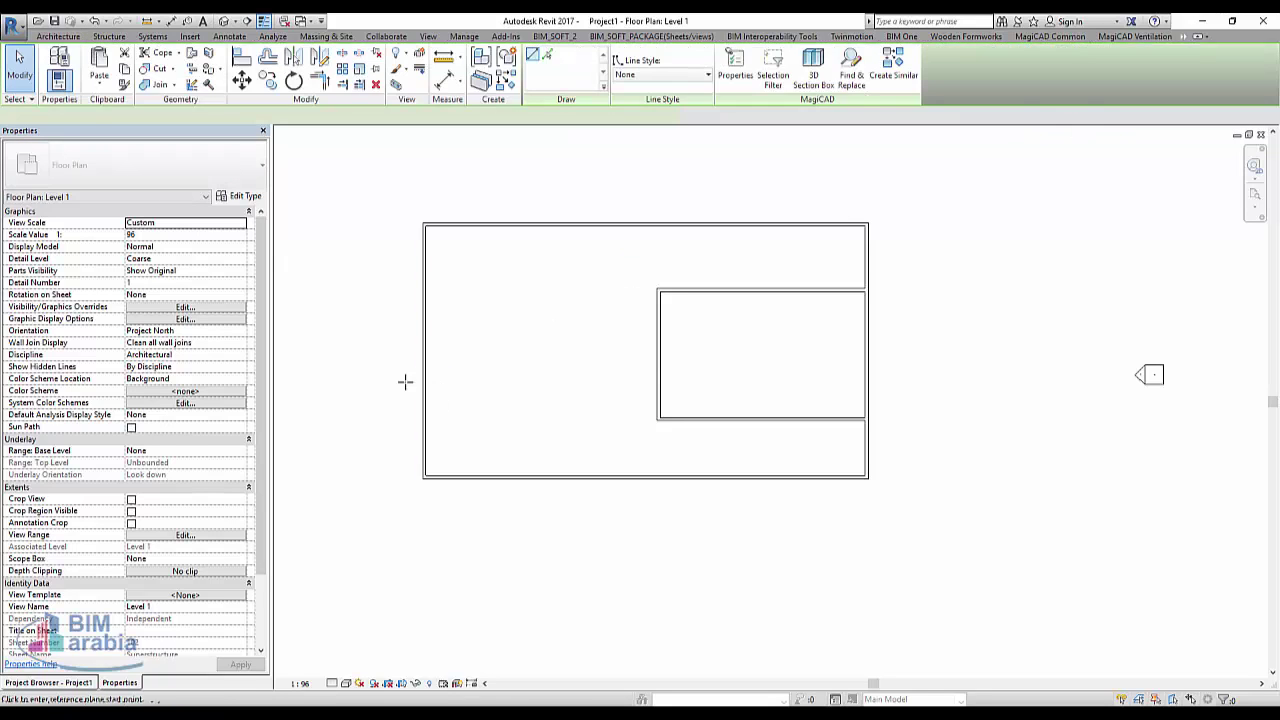
click(326, 345)
click(987, 345)
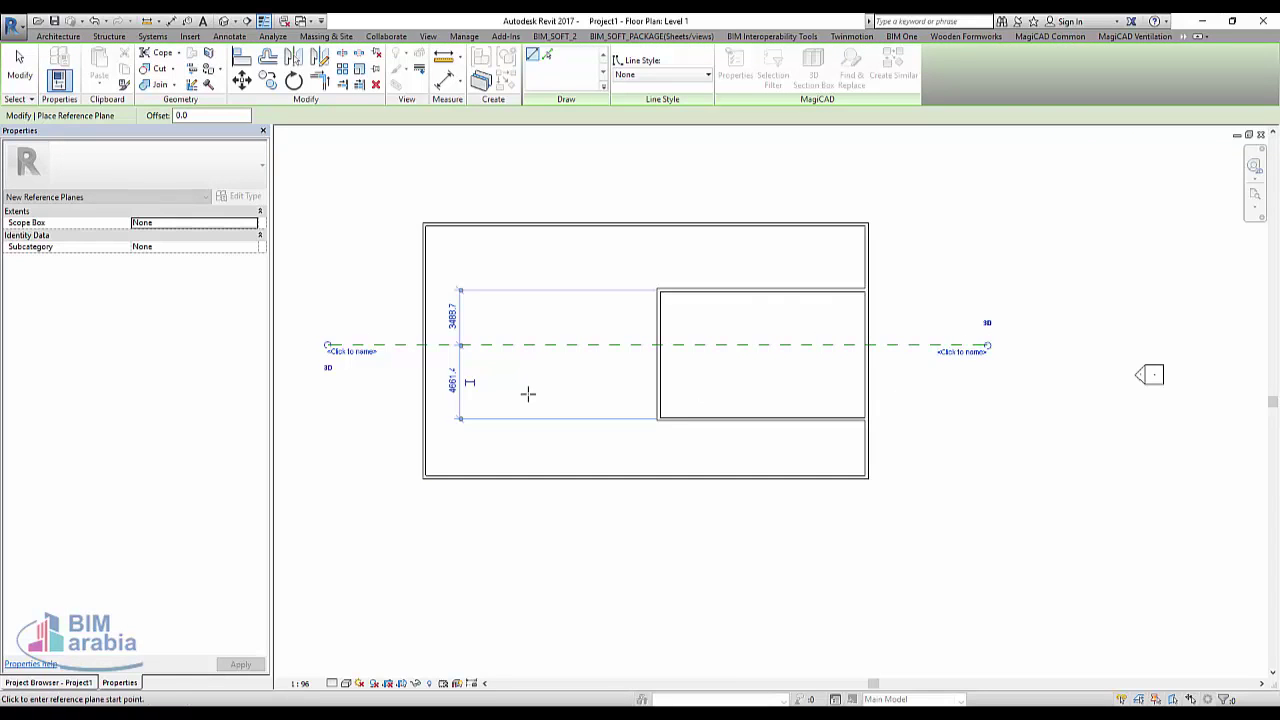
click(947, 350)
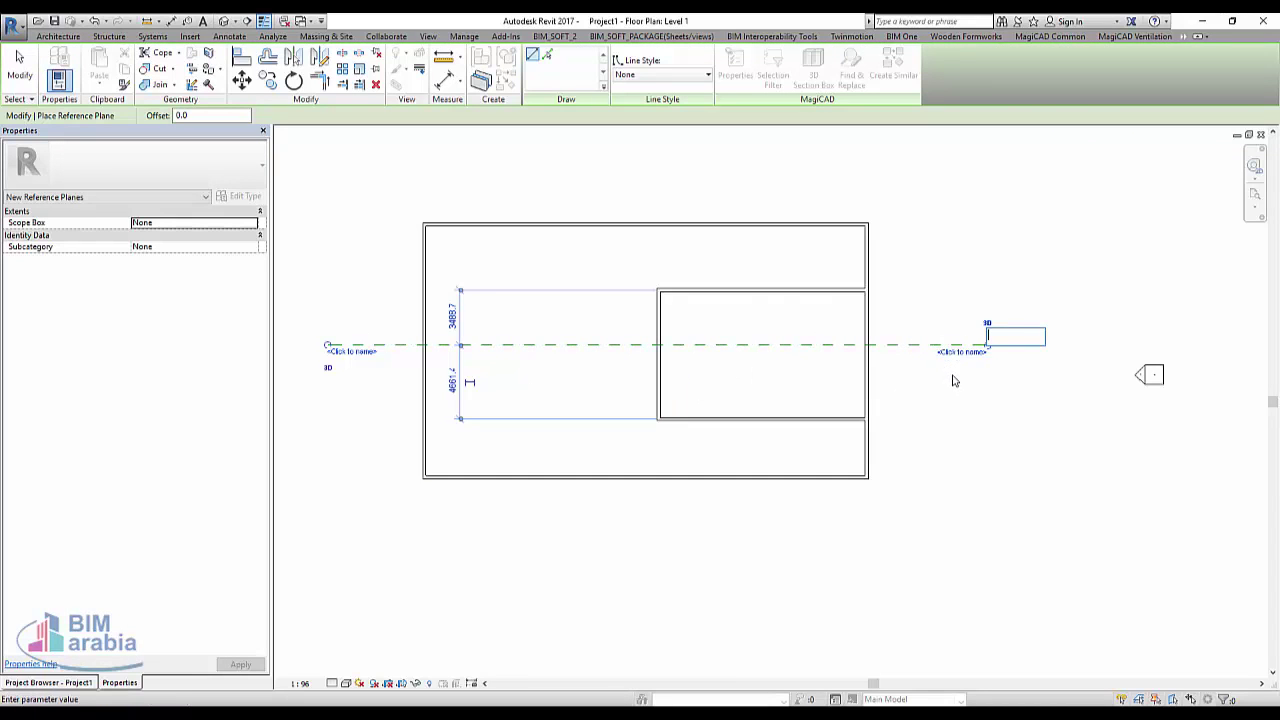
text(a1)
key(Return)
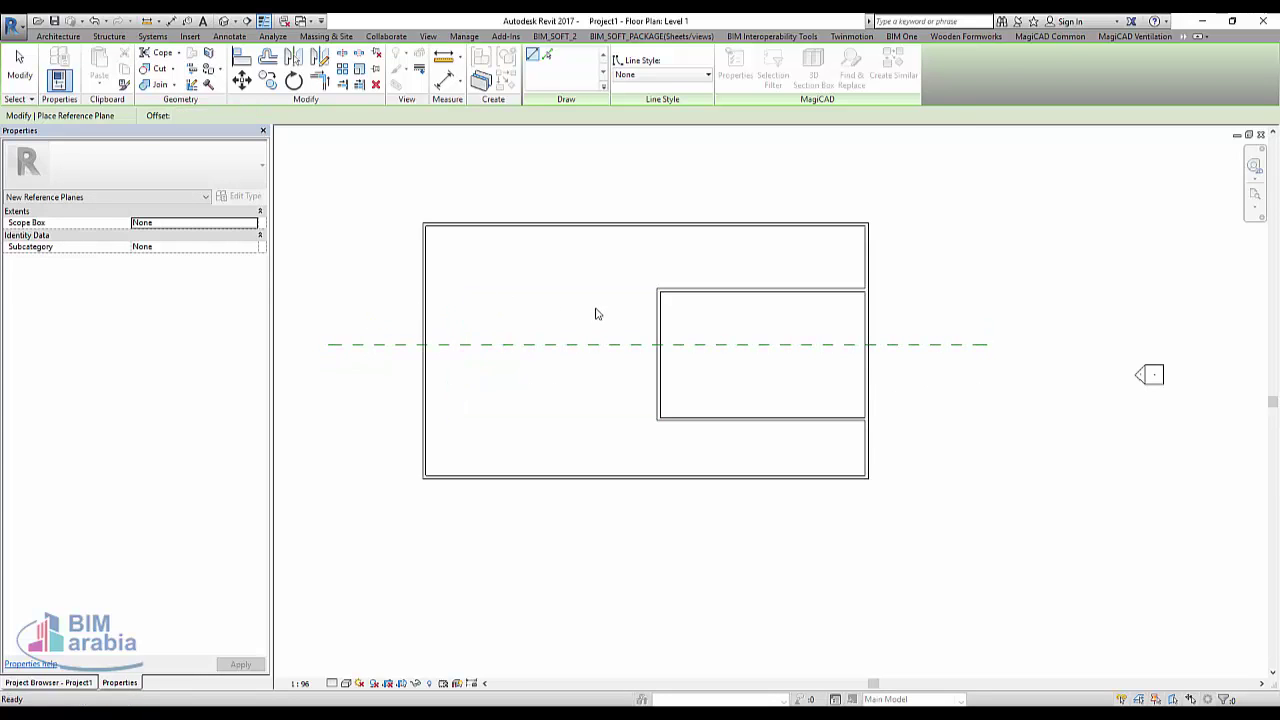
key(Escape)
key(Escape)
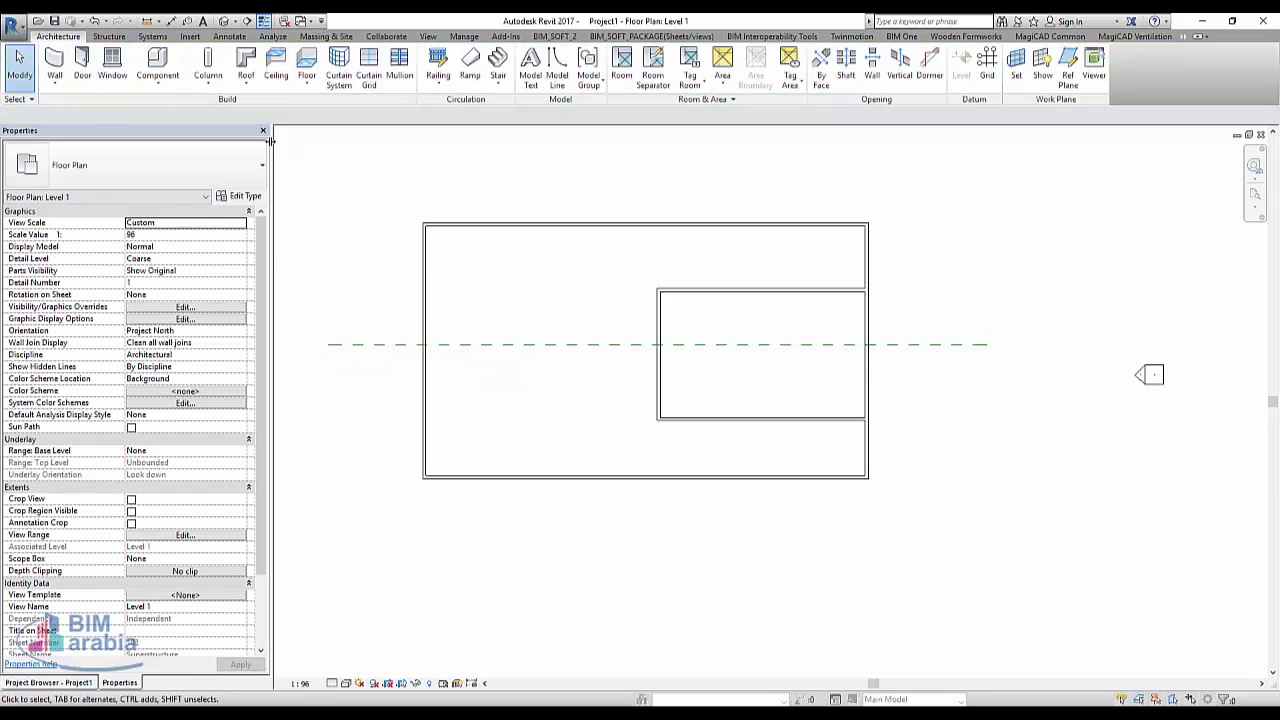
Model an in-place Floors component named Floors 1 and start an Extrusion sketch.
click(158, 80)
click(185, 137)
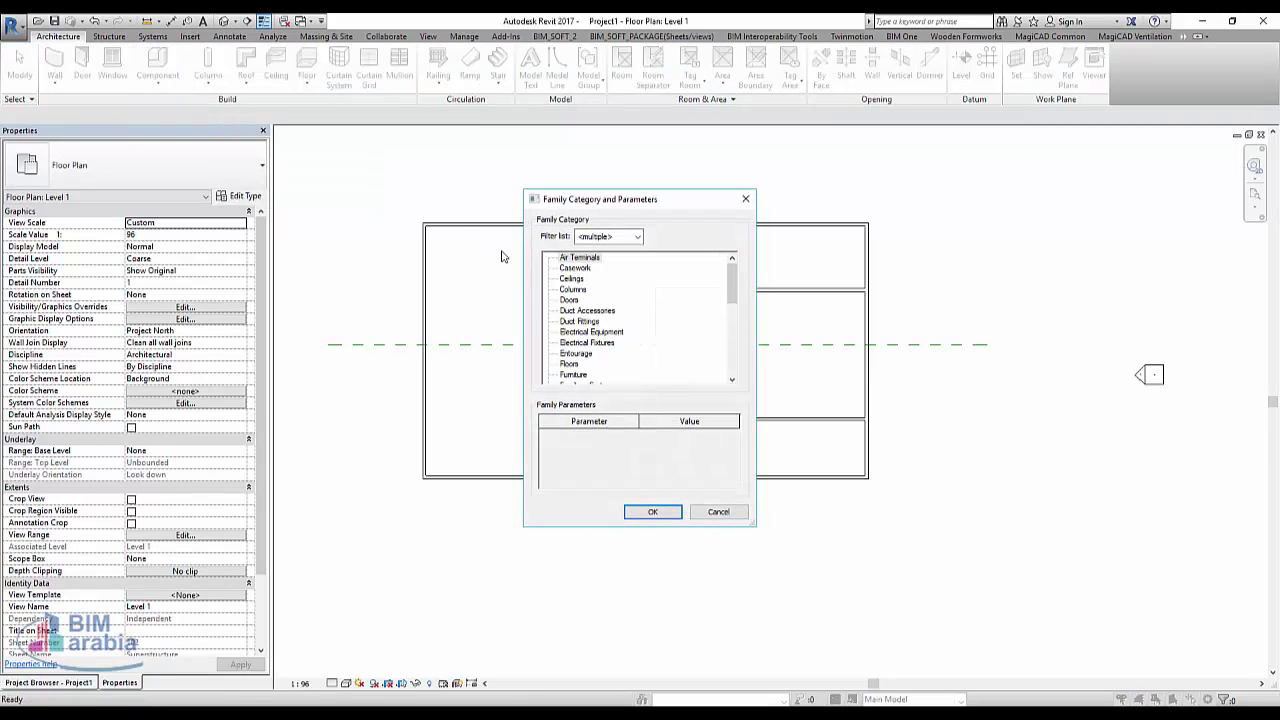
scroll(609, 381, down, 1)
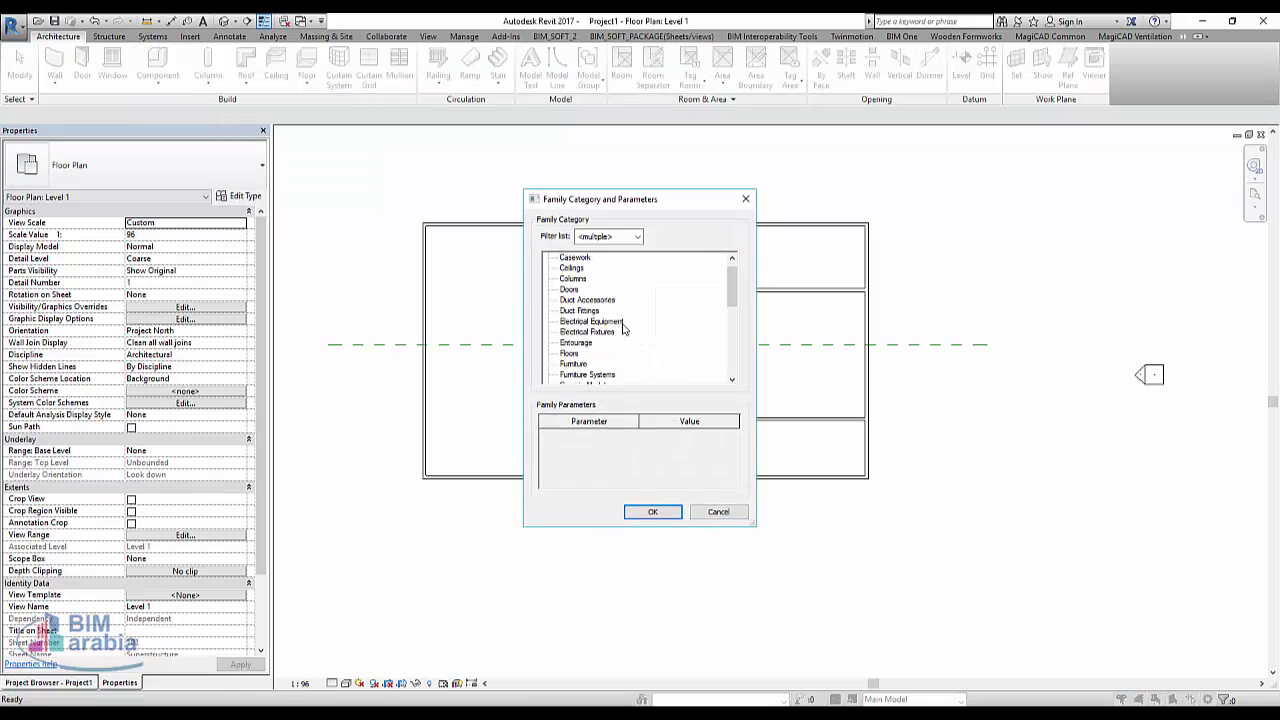
click(651, 509)
click(614, 393)
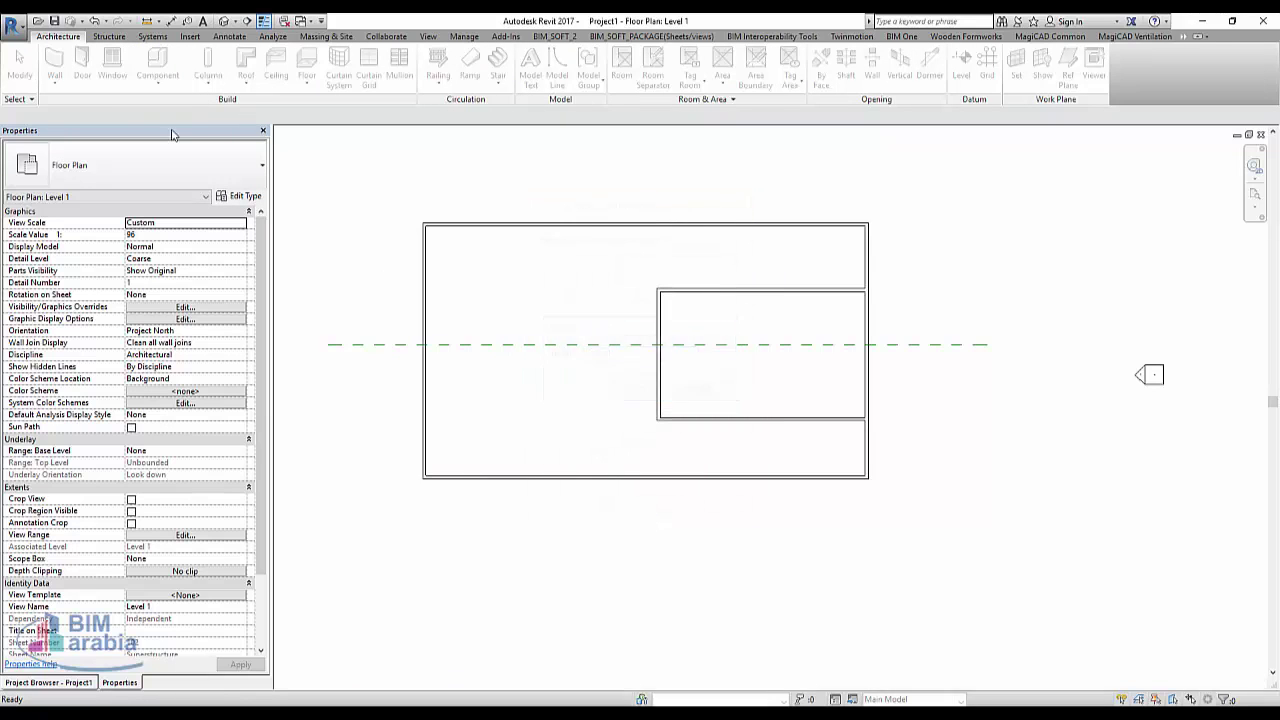
click(108, 66)
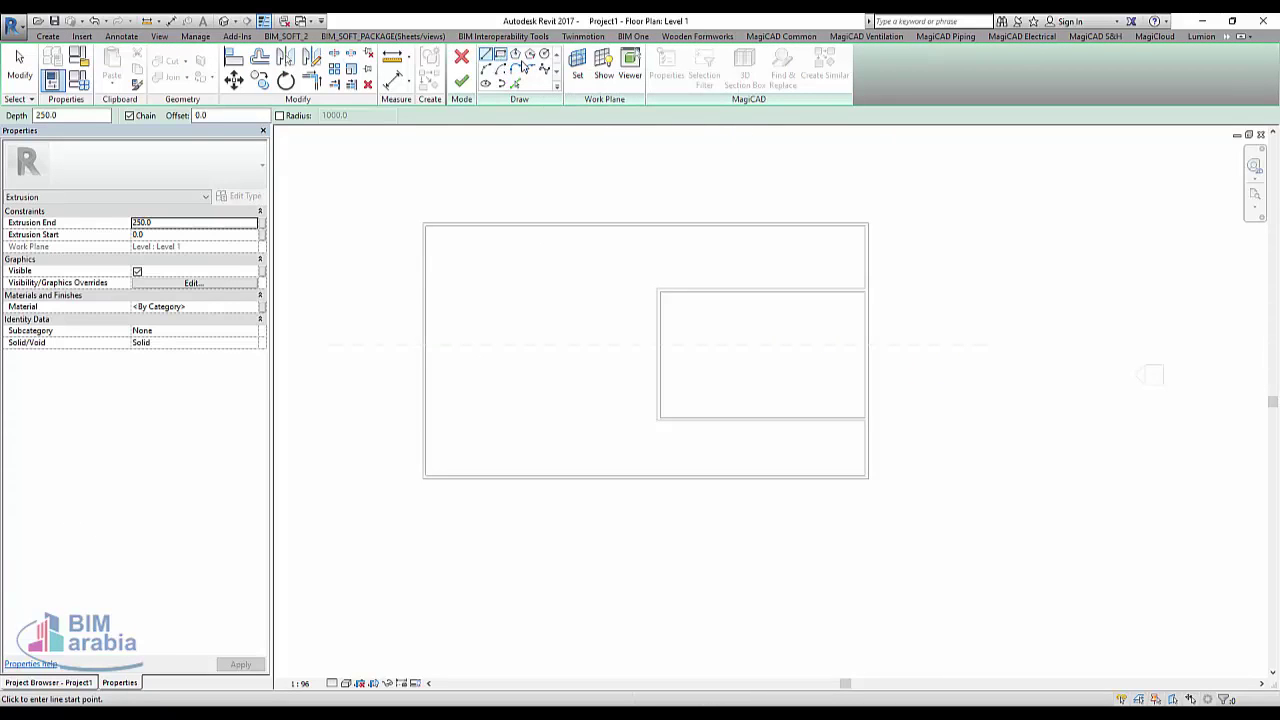
Set the work plane to Reference Plane : a1 and go to Elevation: North.
click(577, 68)
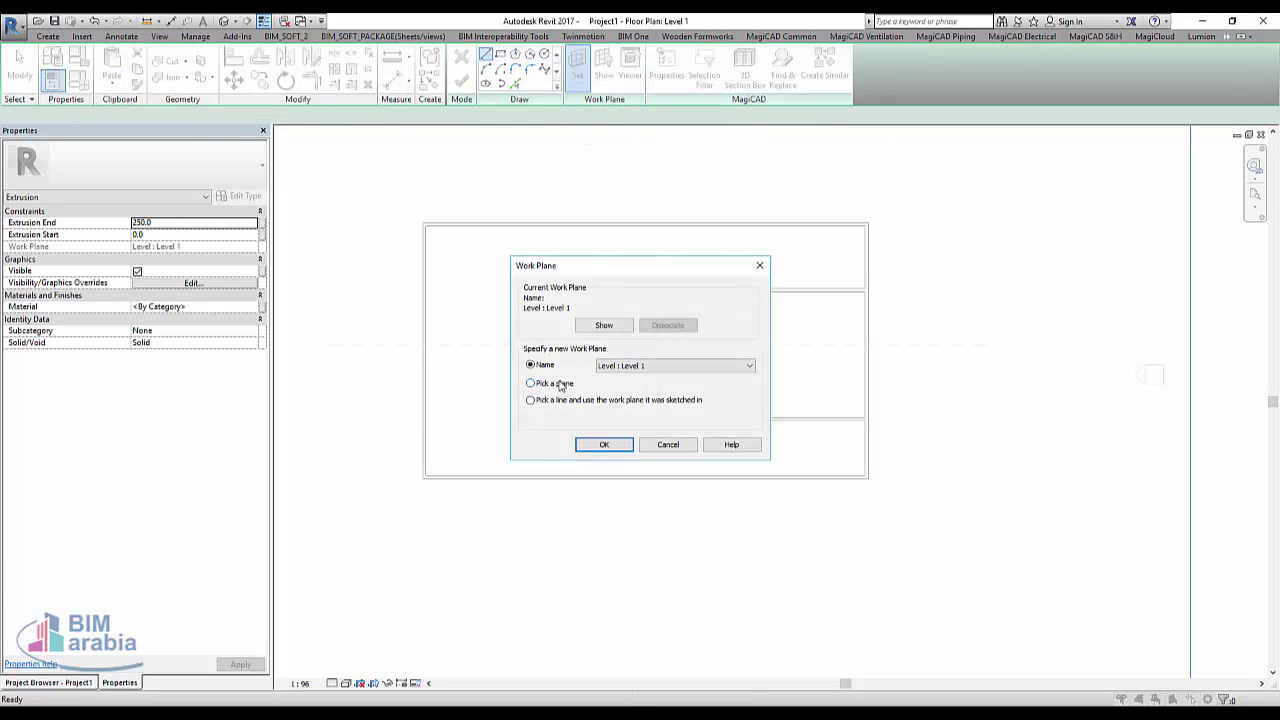
click(642, 367)
click(645, 430)
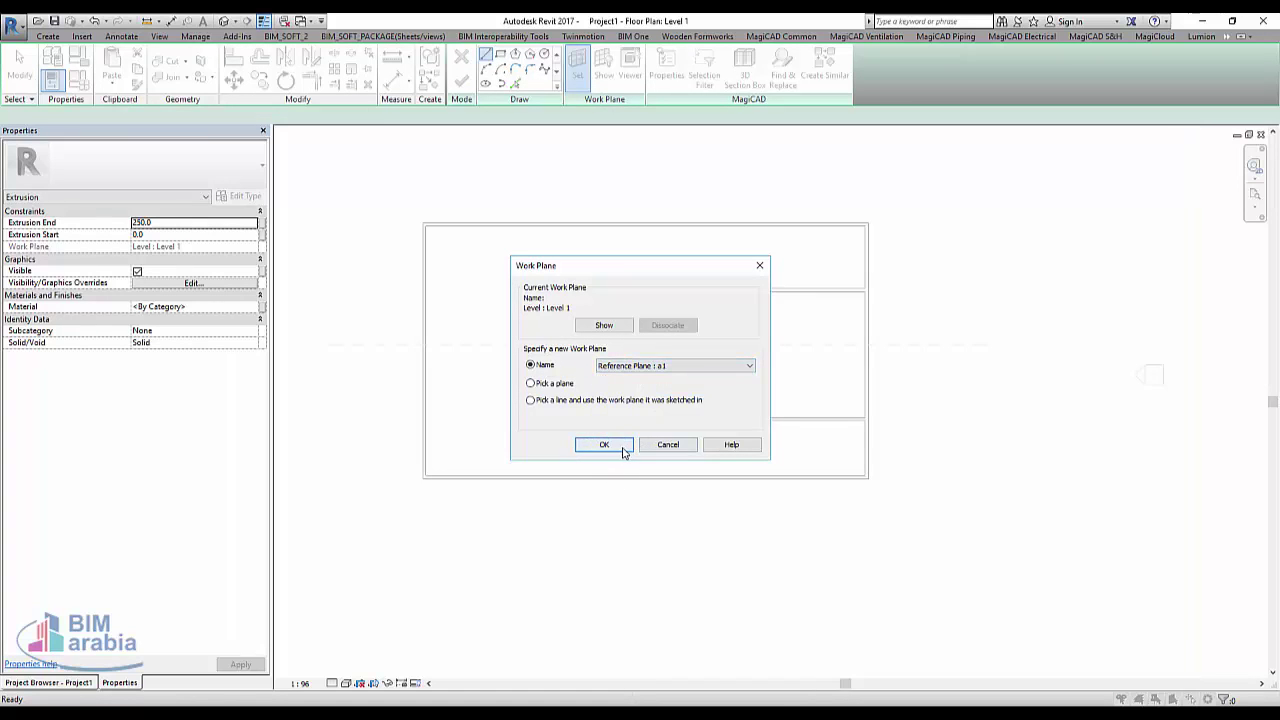
click(622, 448)
click(643, 497)
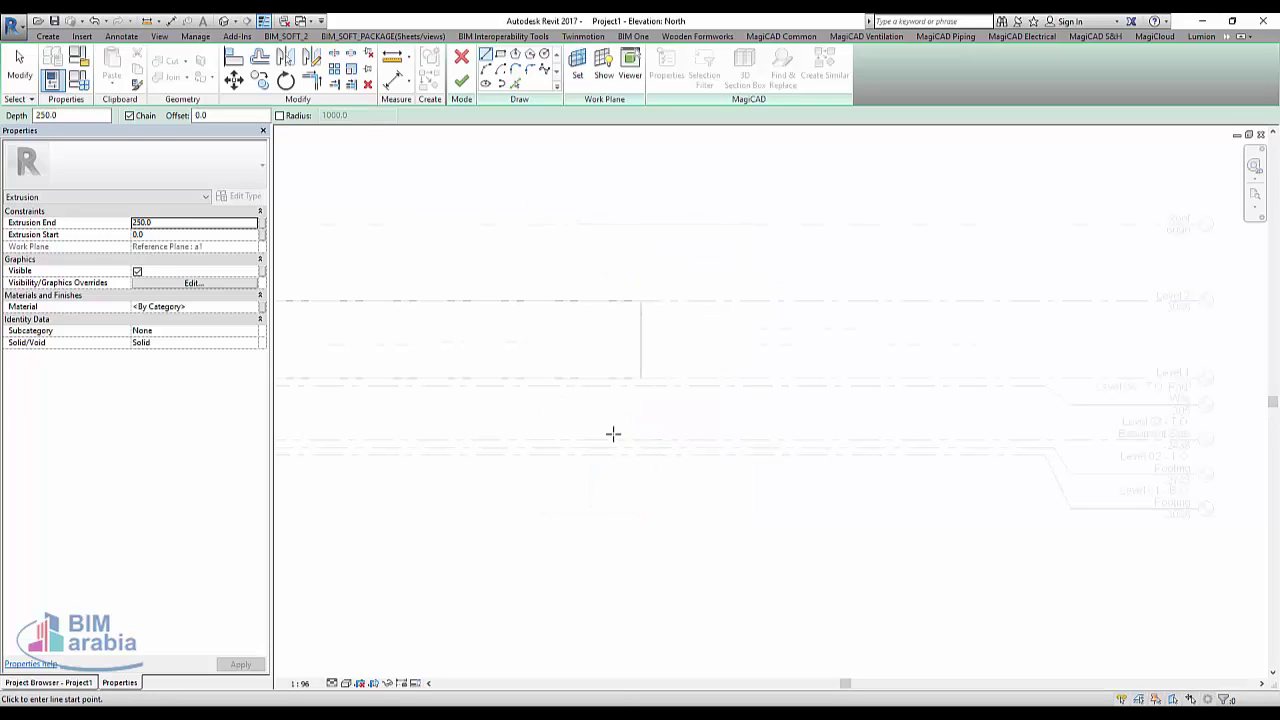
Trace the slab profile's top, right and bottom edges as chained sketch lines.
scroll(566, 417, down, 3)
mouse_move(591, 440)
middle_down()
mouse_move(507, 439)
mouse_move(514, 408)
middle_up()
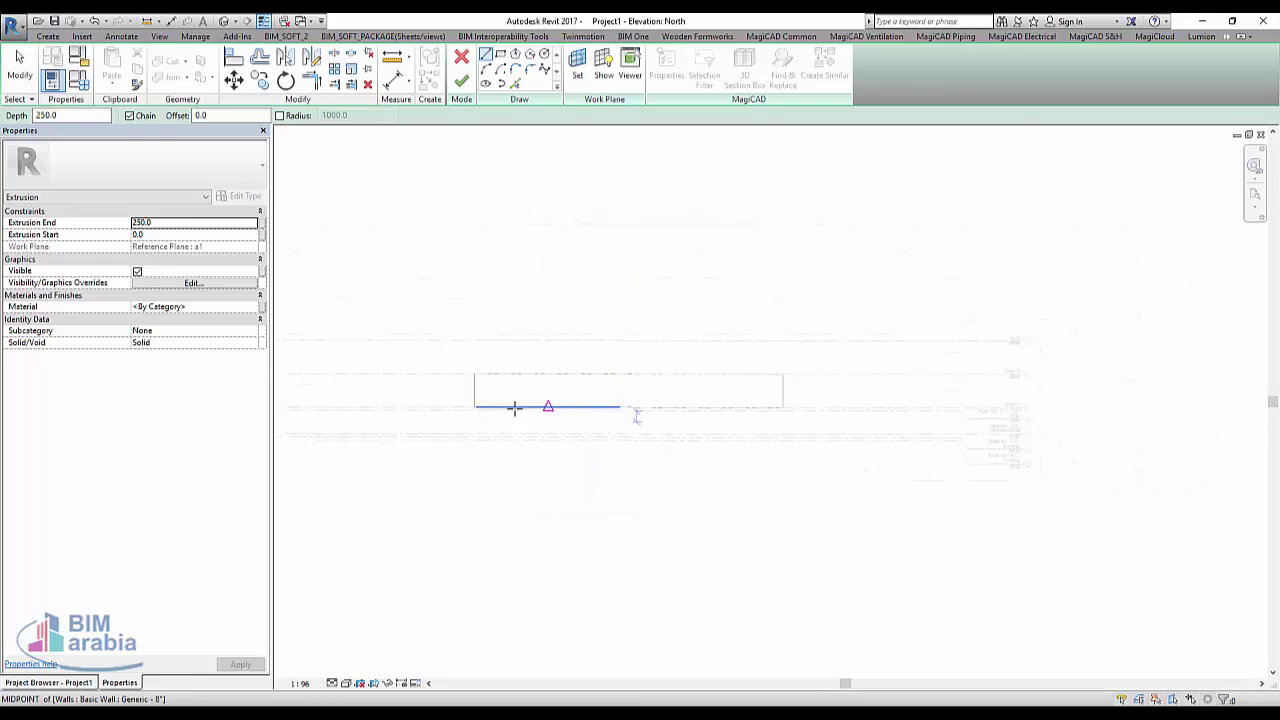
scroll(429, 386, up, 3)
scroll(429, 386, up, 1)
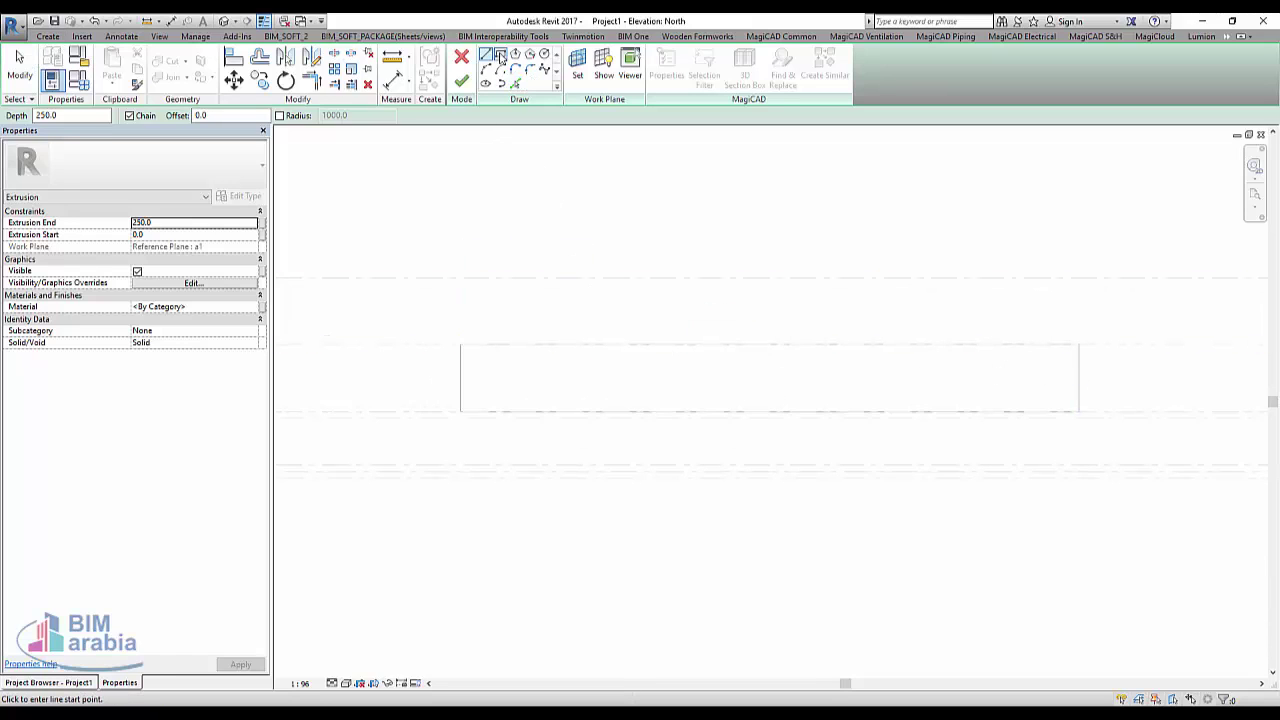
click(418, 344)
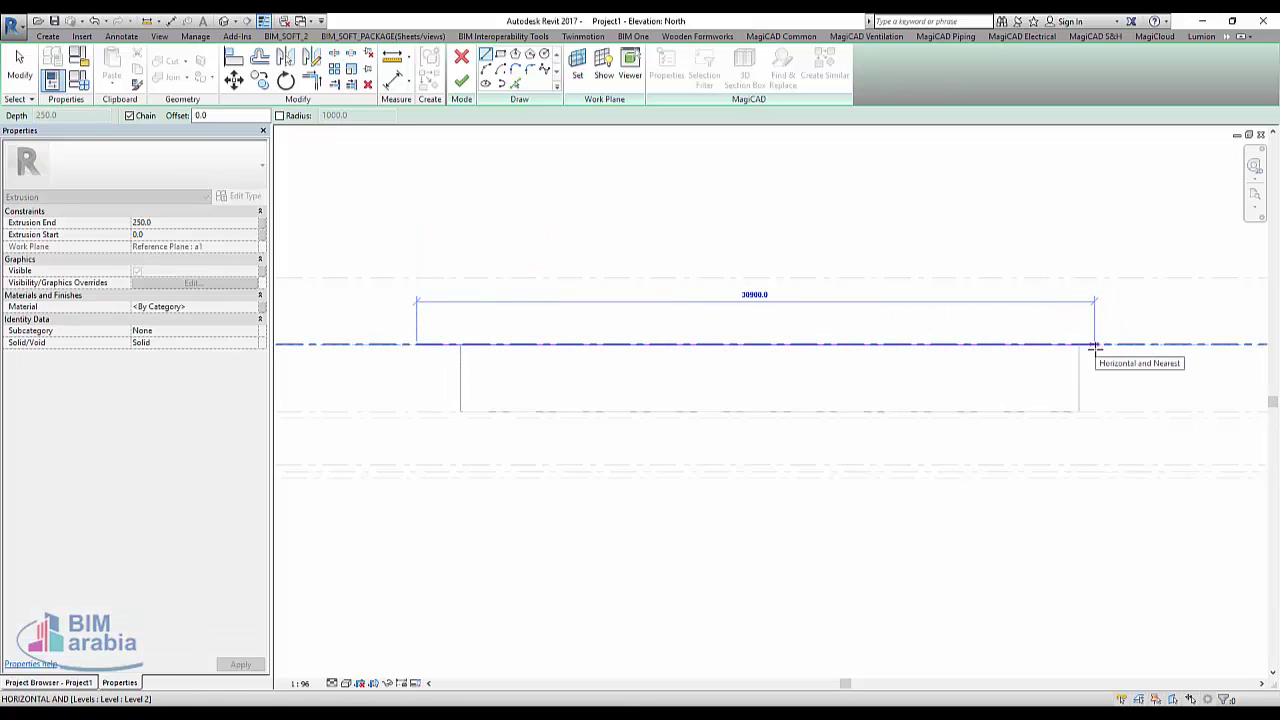
click(1095, 345)
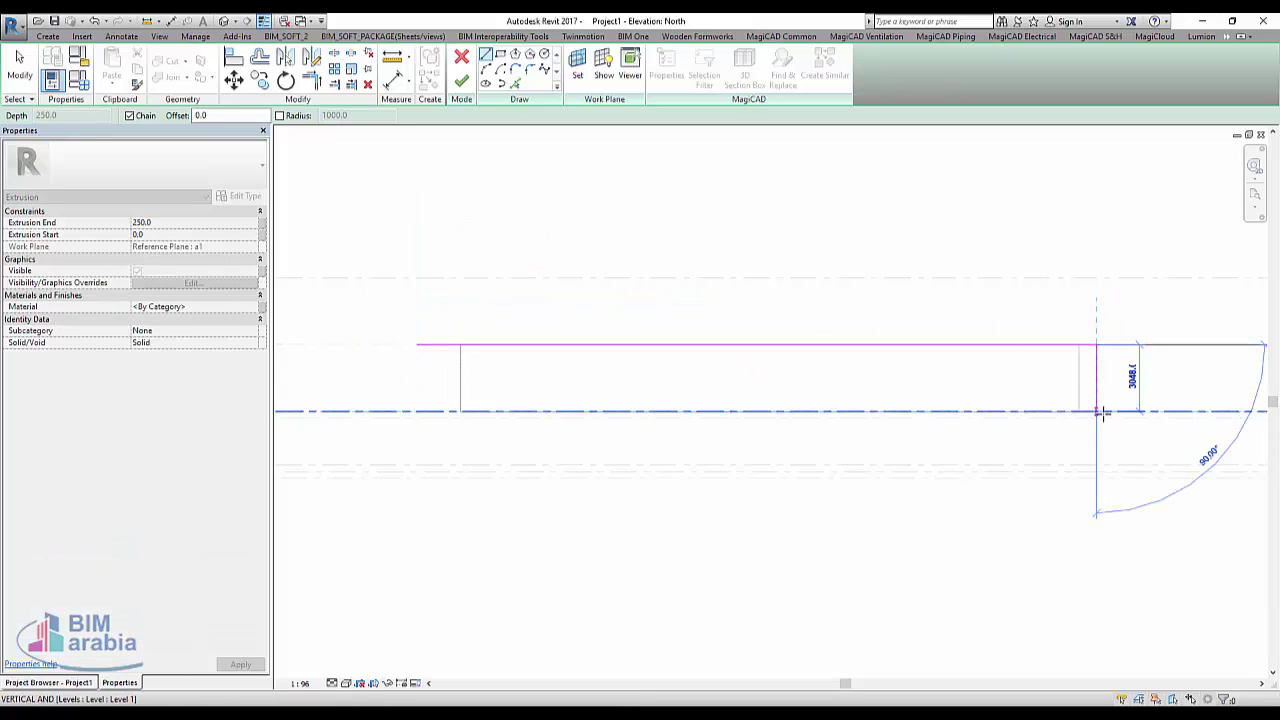
click(1097, 411)
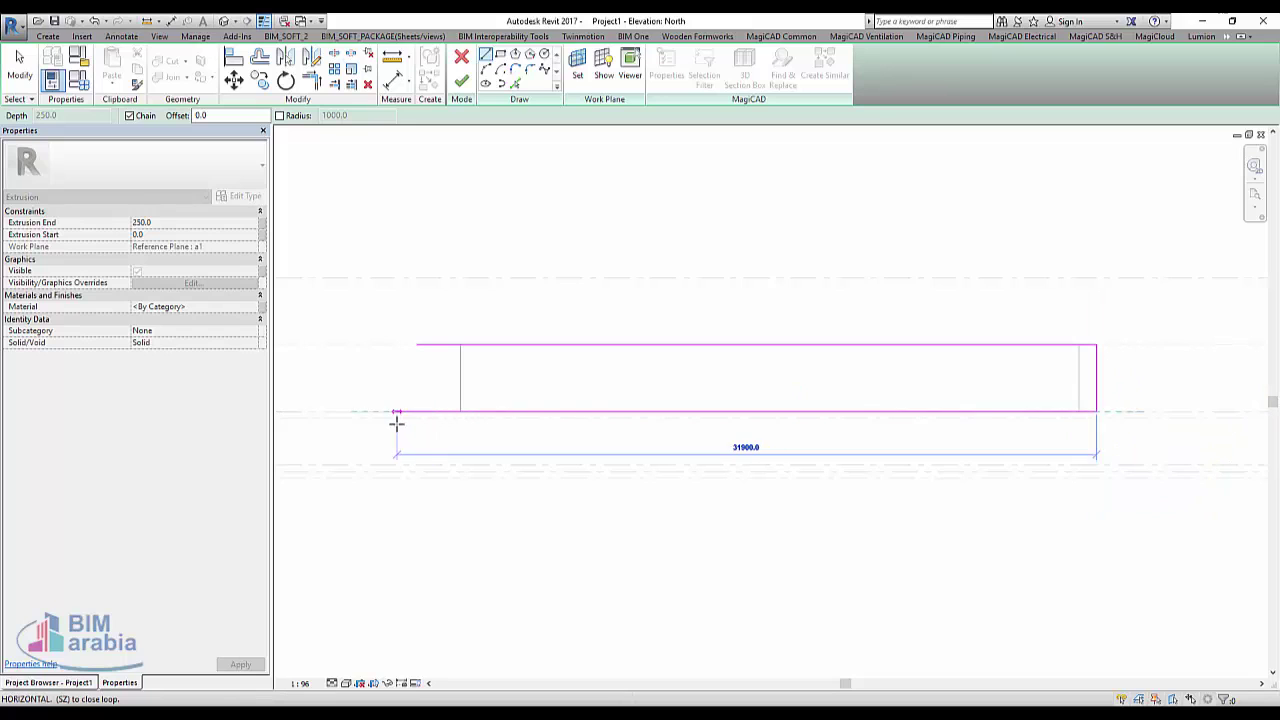
middle_drag(336, 428, 518, 404)
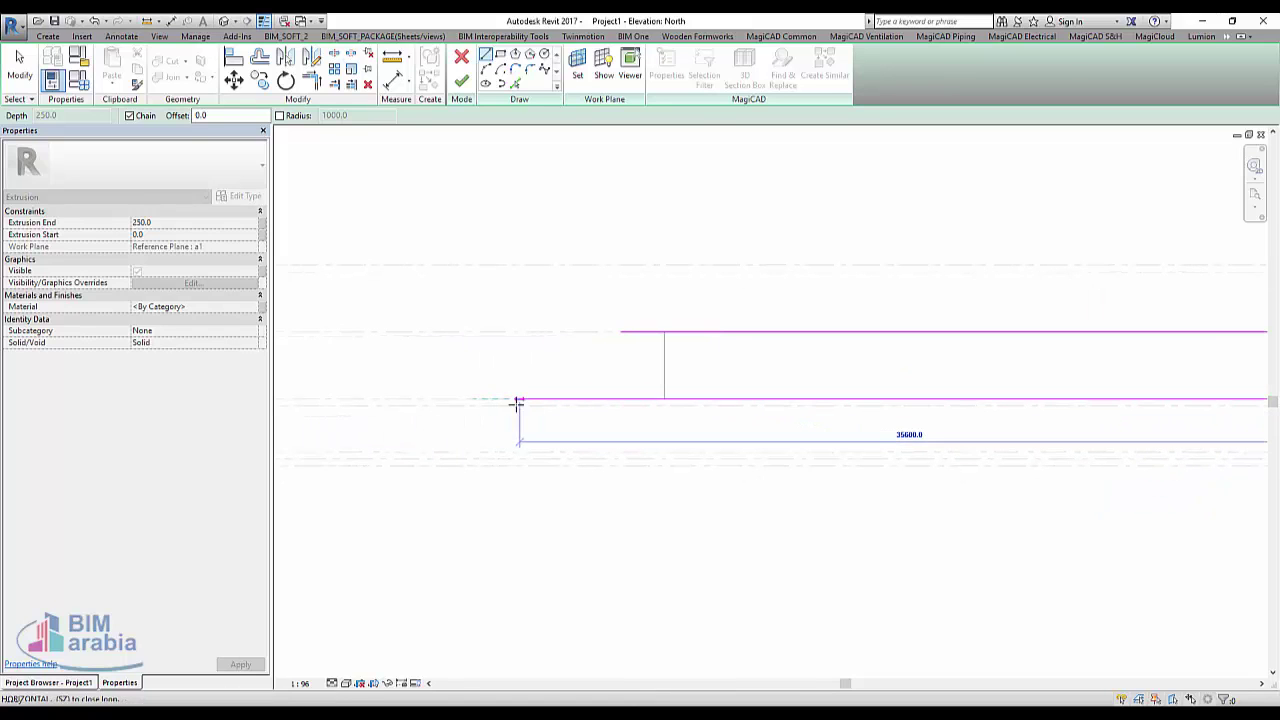
click(491, 401)
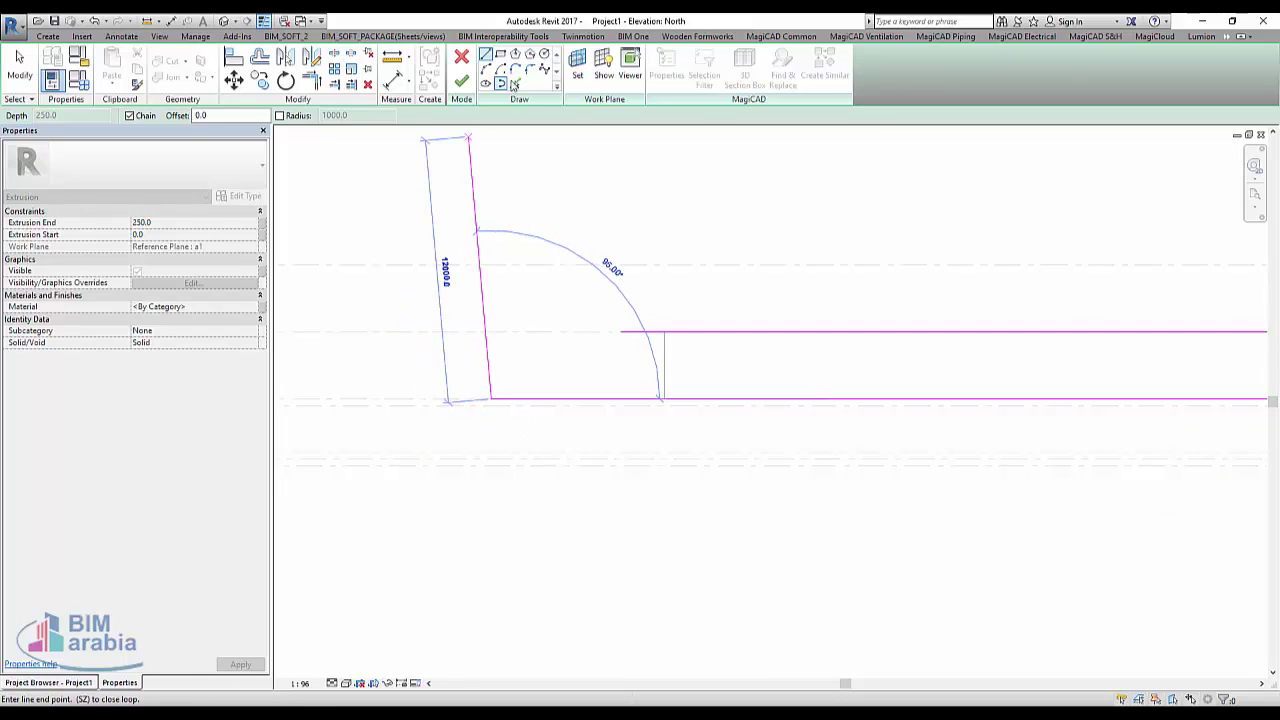
key(Escape)
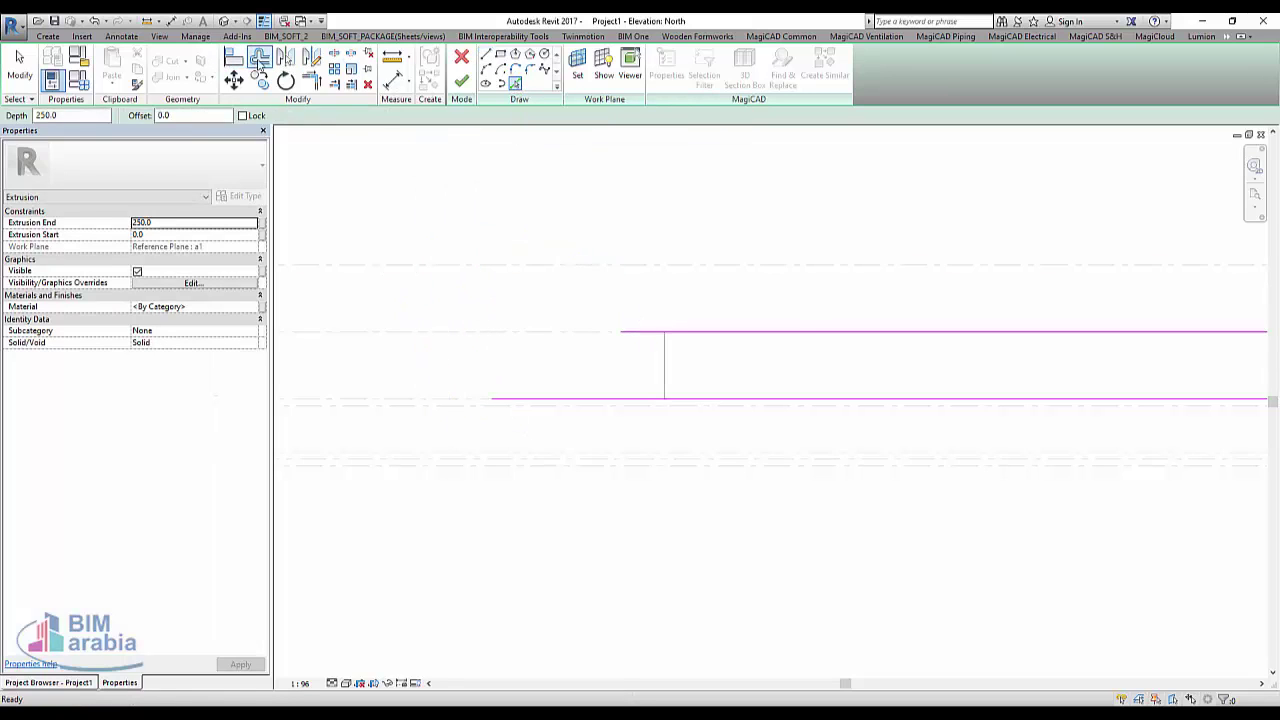
Offset copies 200 outward from the bottom, top and right profile lines.
click(259, 56)
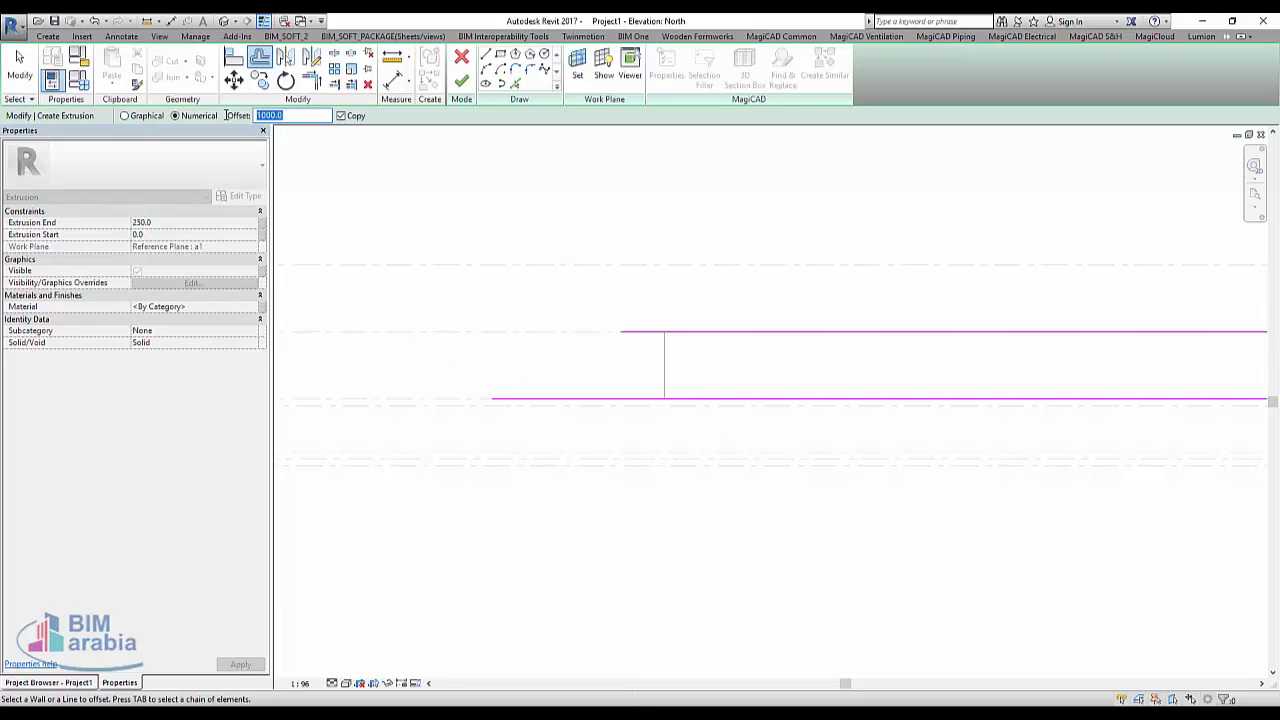
click(688, 408)
middle_drag(943, 509, 600, 589)
scroll(840, 514, up, 2)
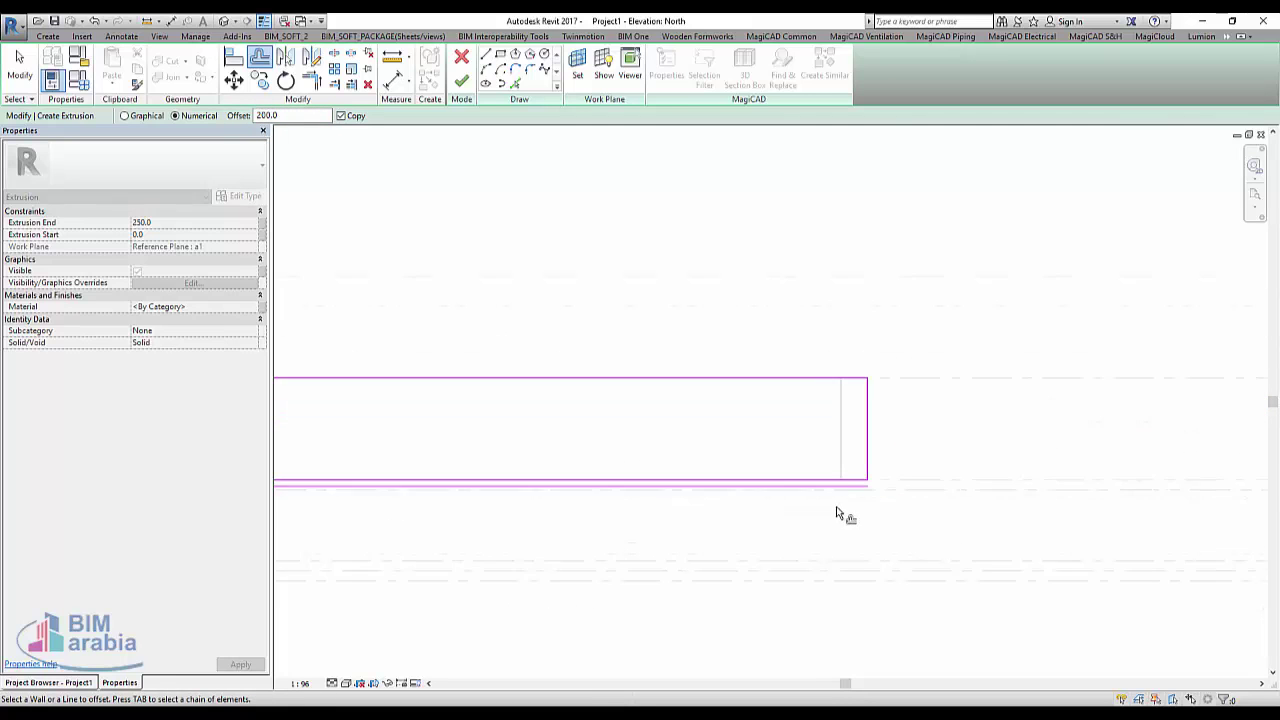
scroll(884, 447, up, 1)
click(805, 357)
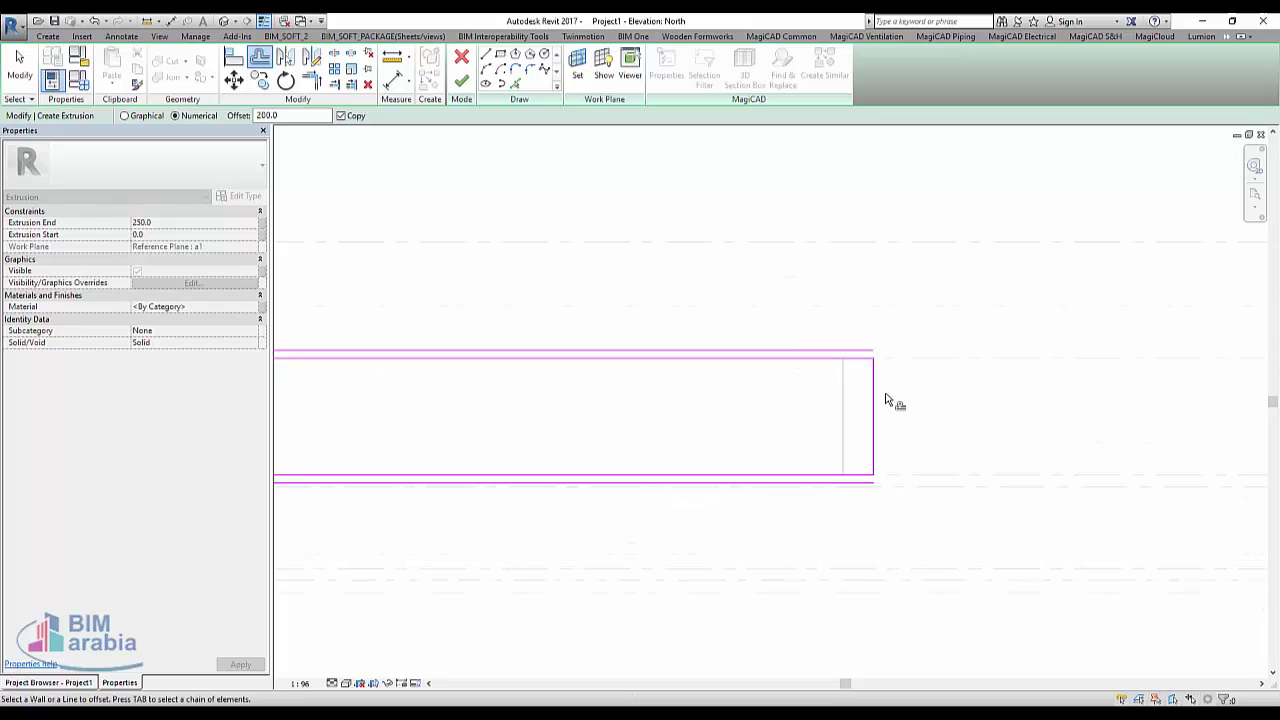
click(878, 408)
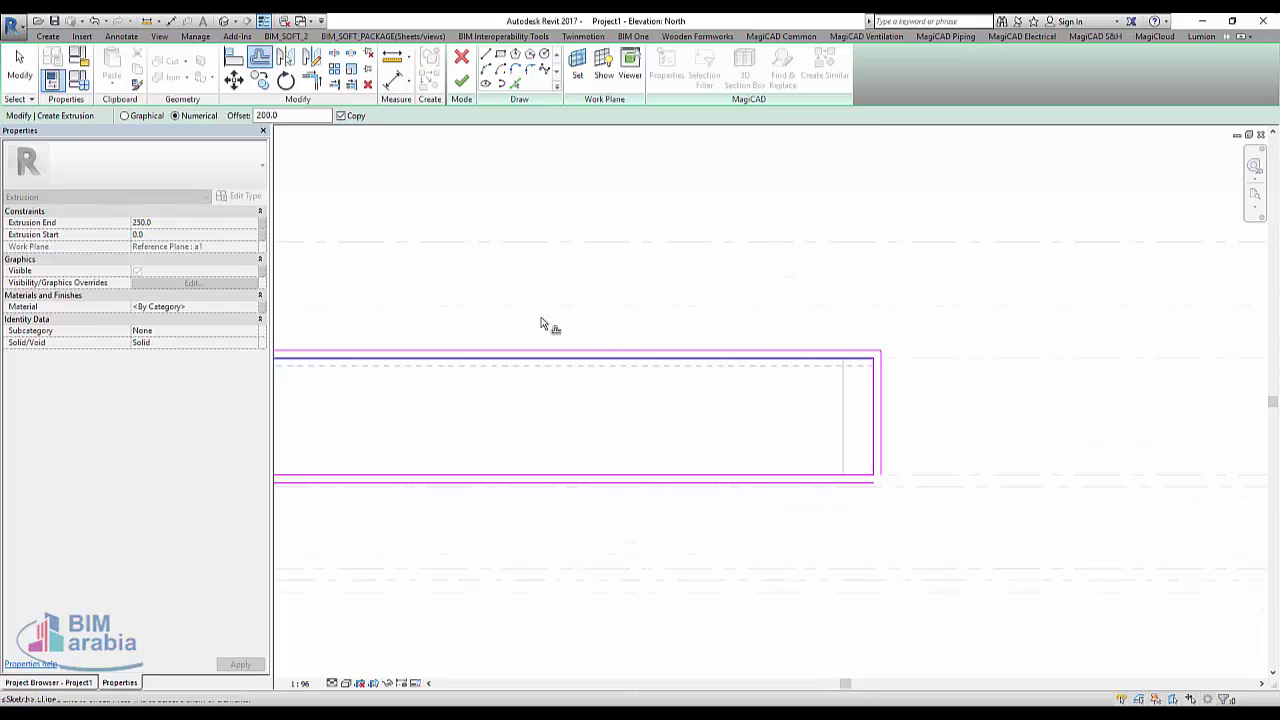
click(530, 72)
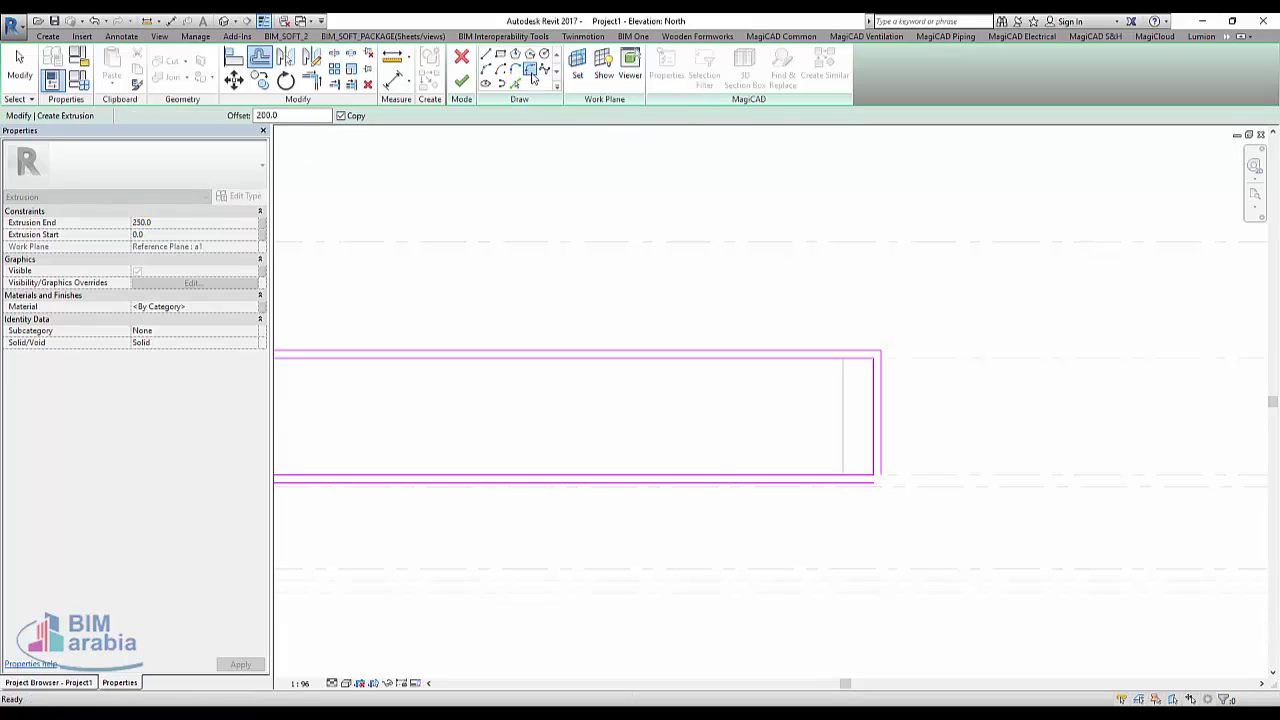
Fillet the top-right and bottom-right profile corners with radius 1000 arcs.
scroll(943, 408, up, 2)
click(789, 318)
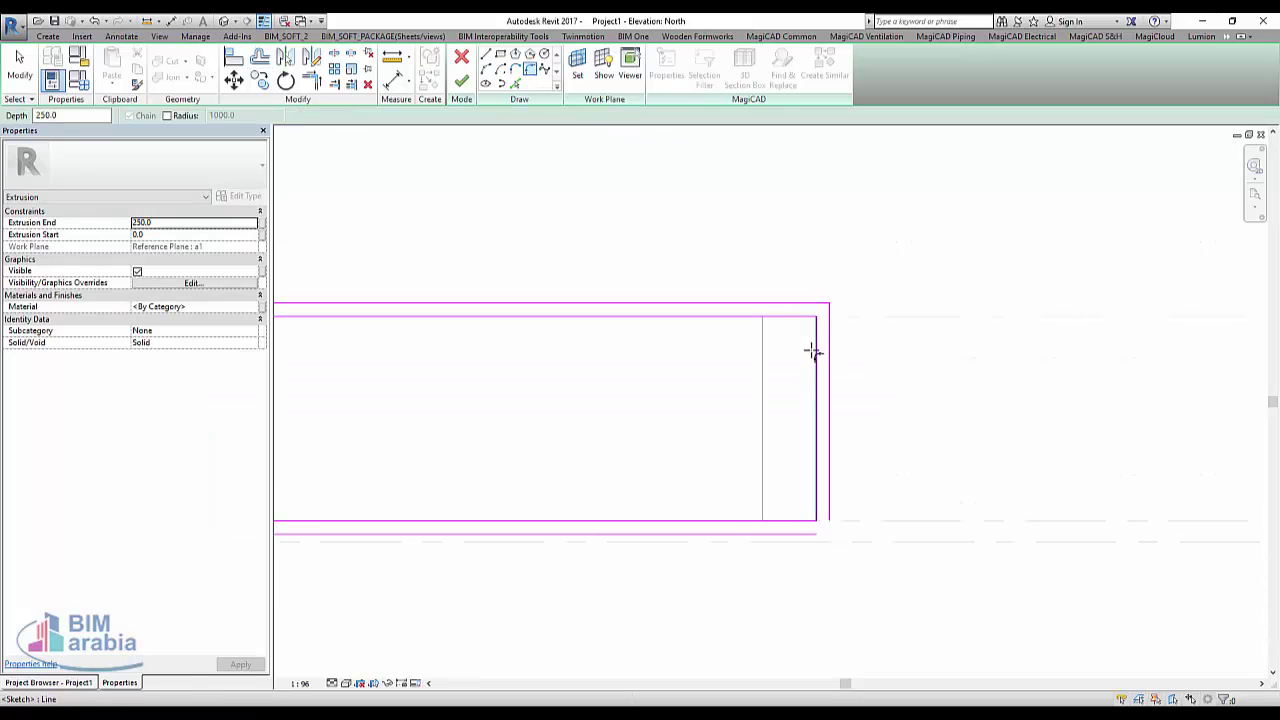
click(815, 351)
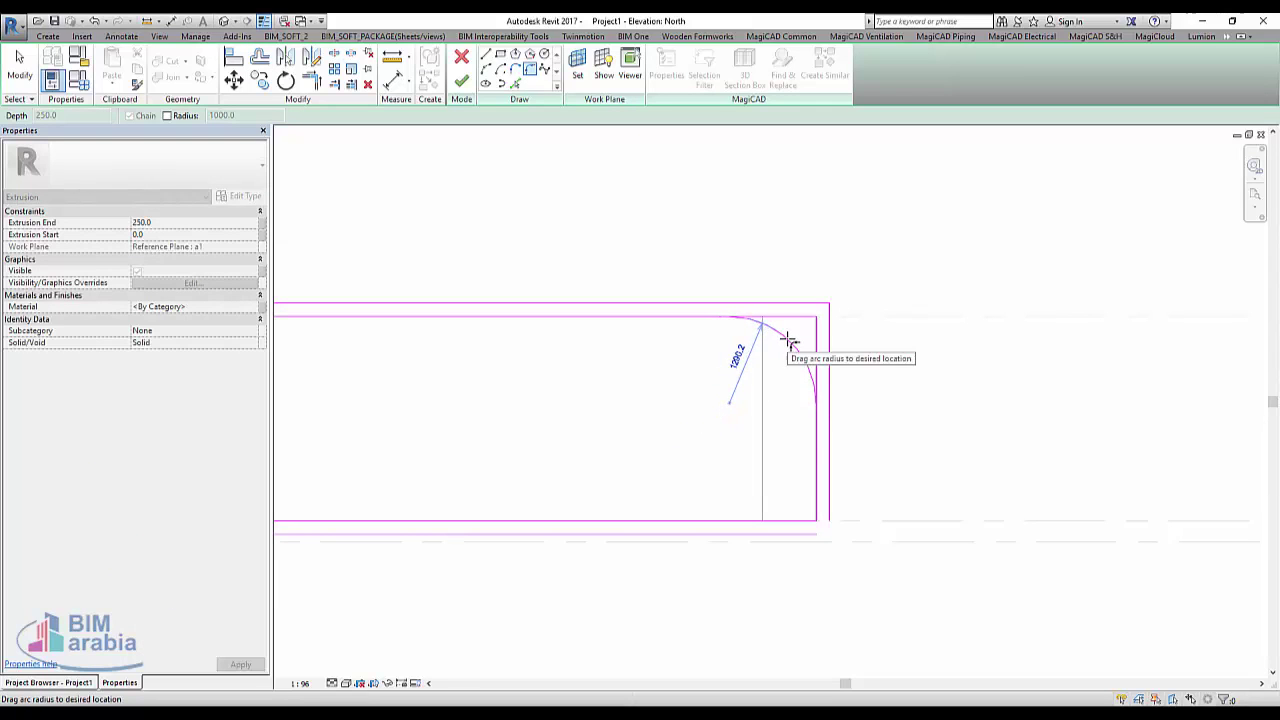
click(798, 358)
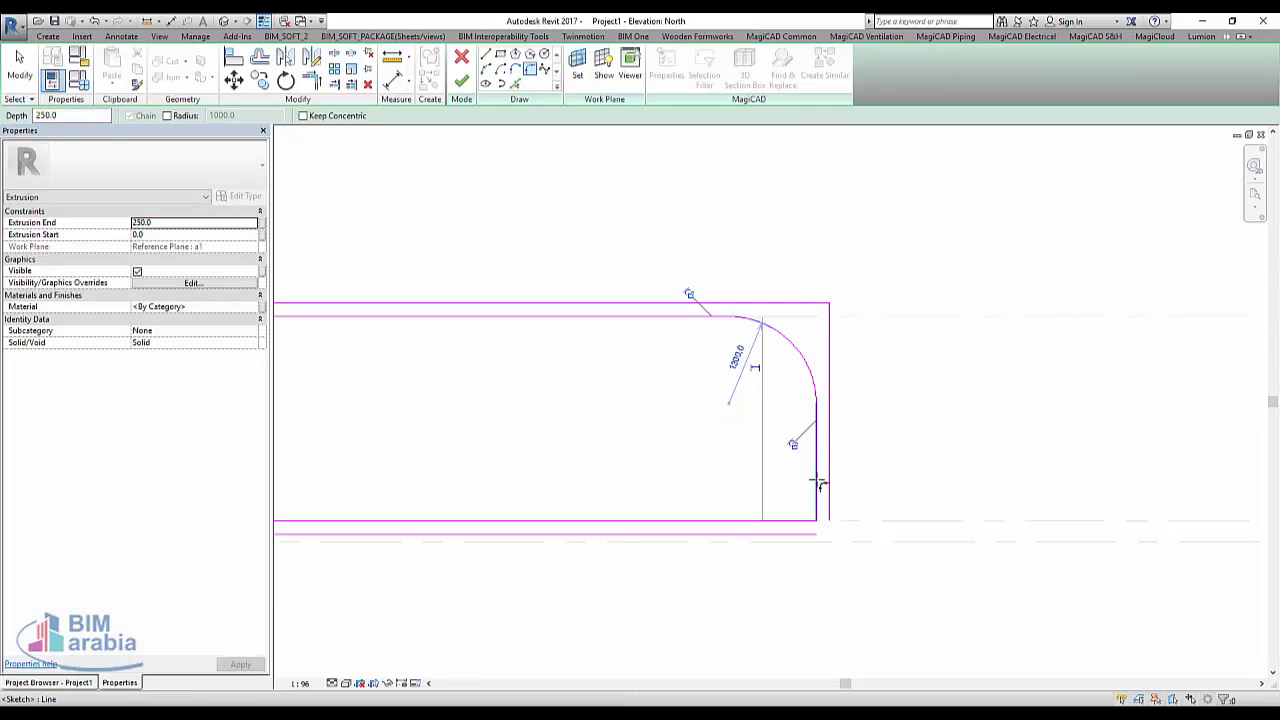
click(718, 521)
click(816, 490)
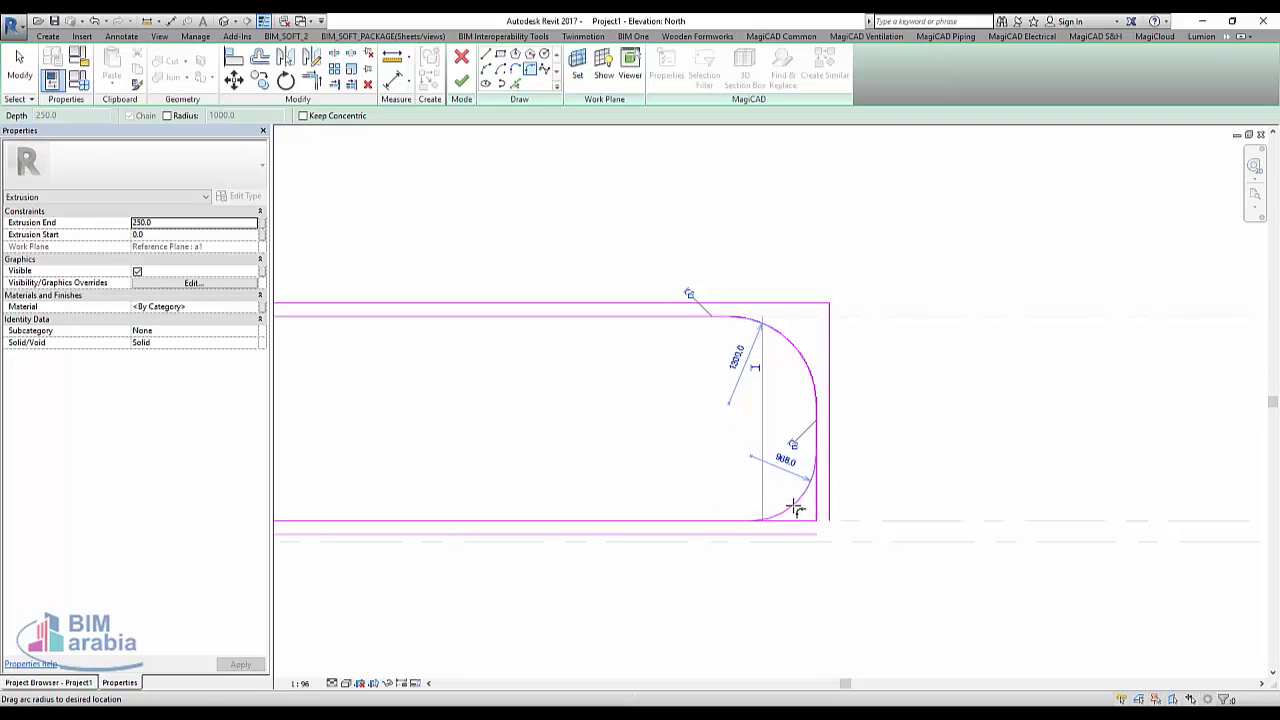
click(795, 508)
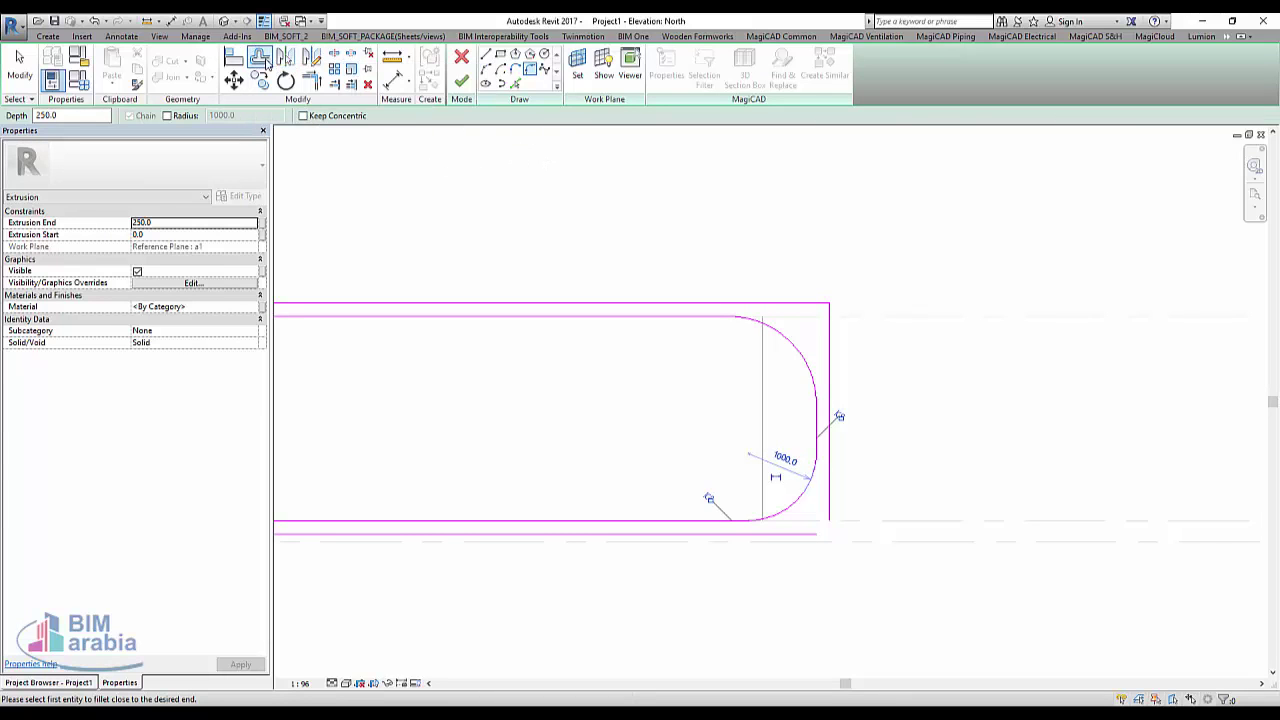
Offset the rounded corner arc 200 outward and trim the lines to corner (TR).
click(262, 60)
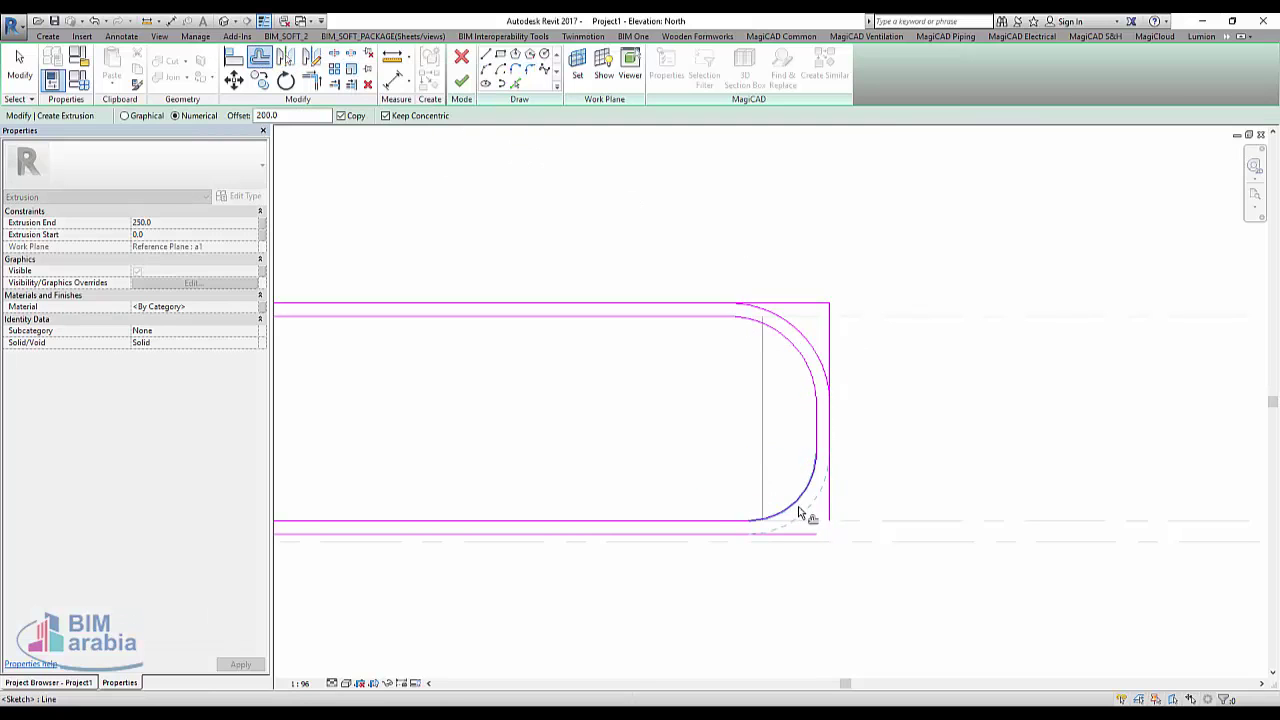
click(799, 512)
key(Escape)
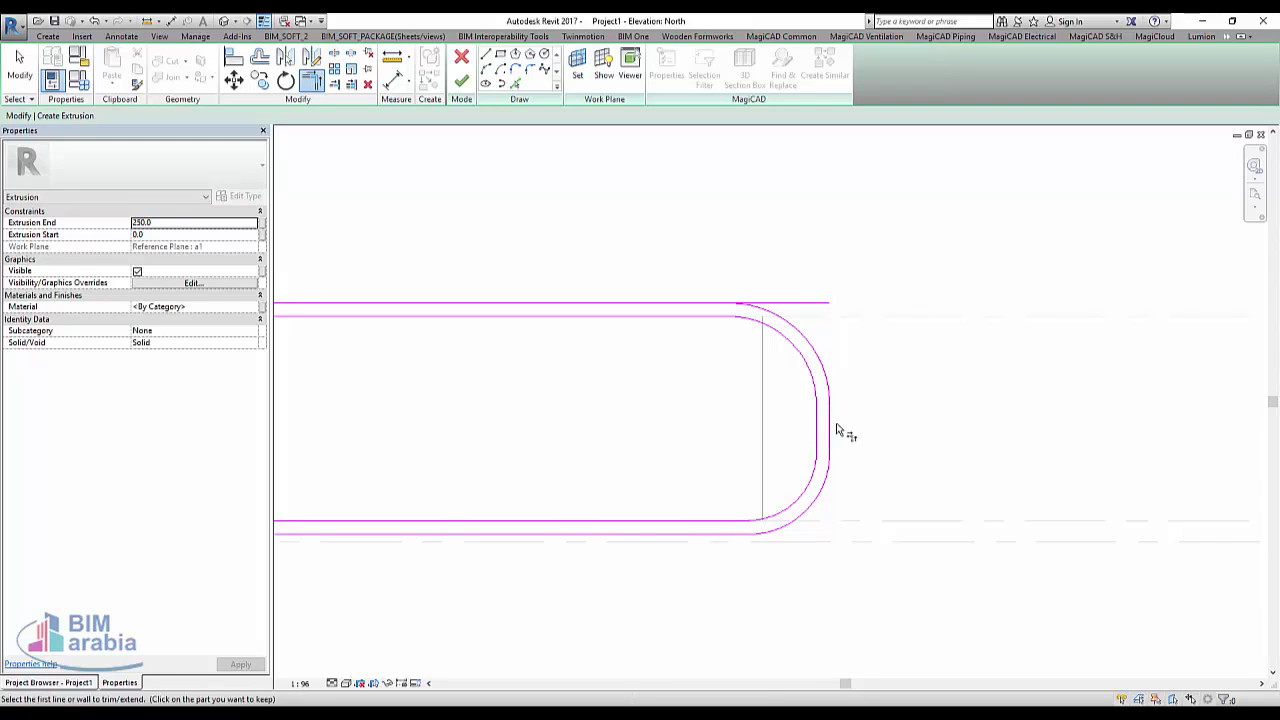
key(t)
key(r)
scroll(935, 390, down, 2)
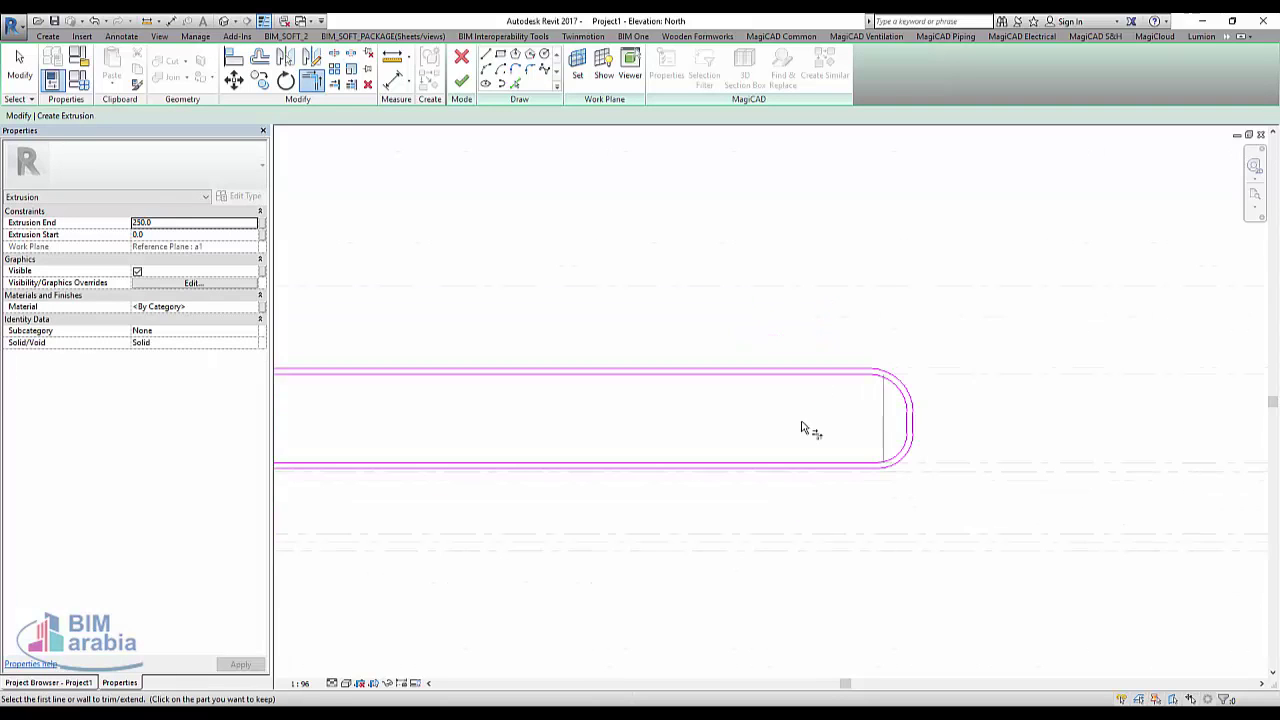
scroll(954, 446, up, 3)
scroll(425, 393, up, 2)
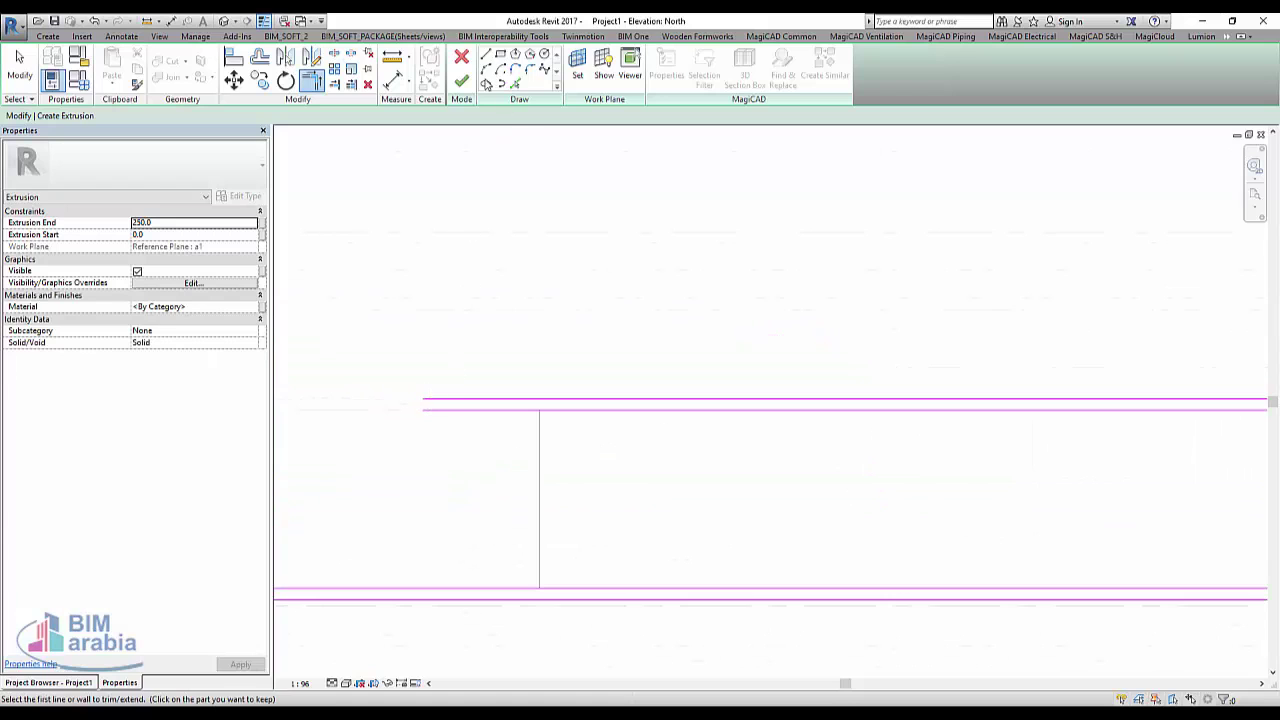
Close the profile's left end with a short 200 line and a small rounding arc.
click(484, 58)
click(486, 400)
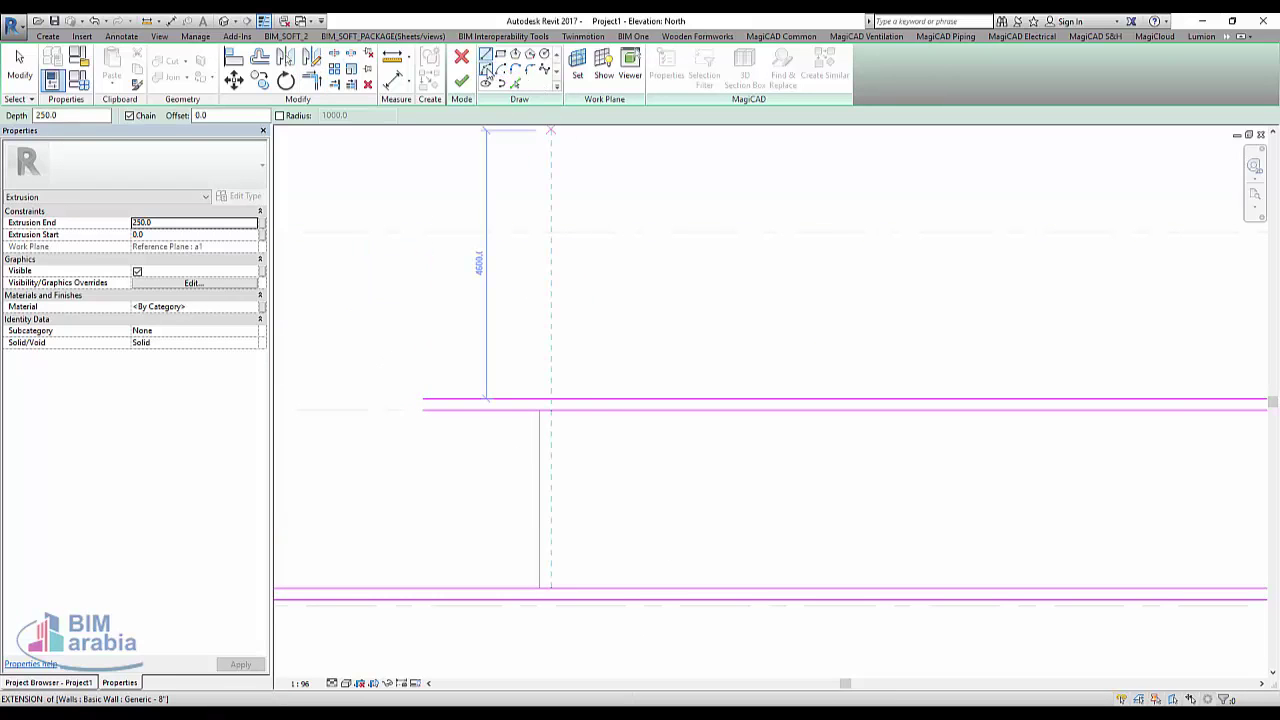
scroll(374, 431, up, 3)
click(486, 358)
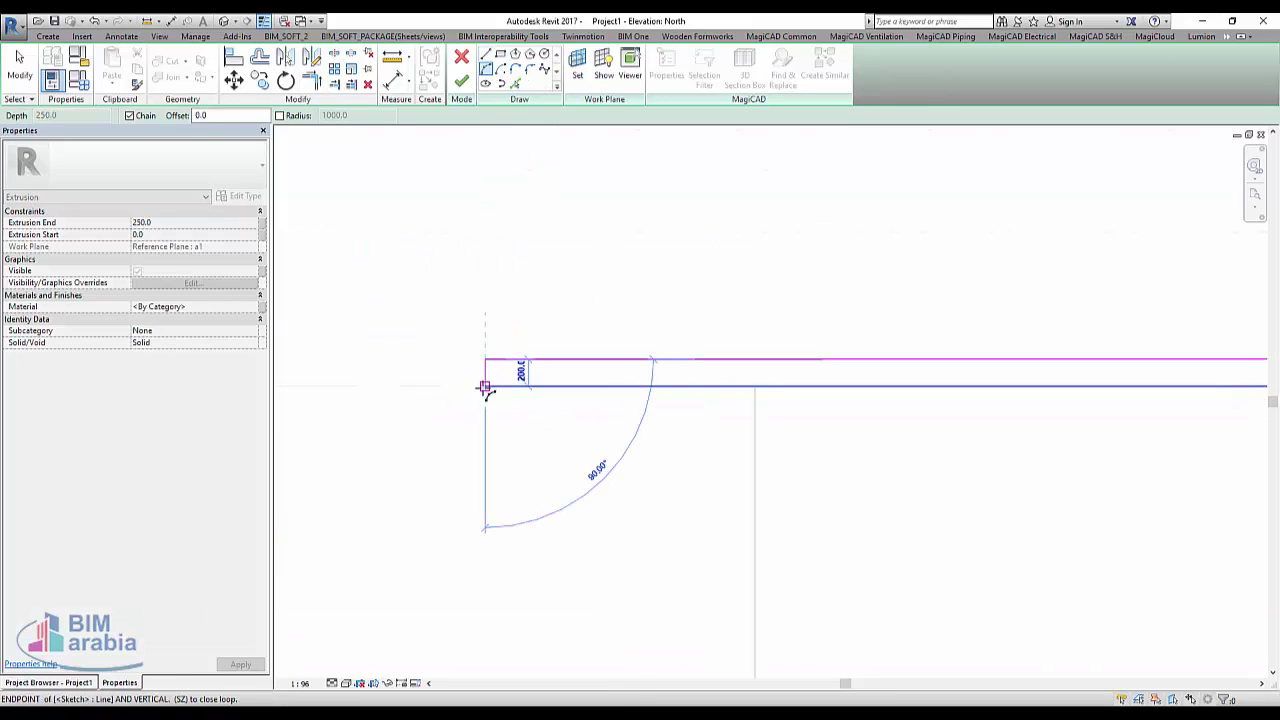
click(485, 386)
scroll(471, 374, down, 2)
scroll(465, 375, up, 2)
scroll(470, 370, up, 2)
click(563, 380)
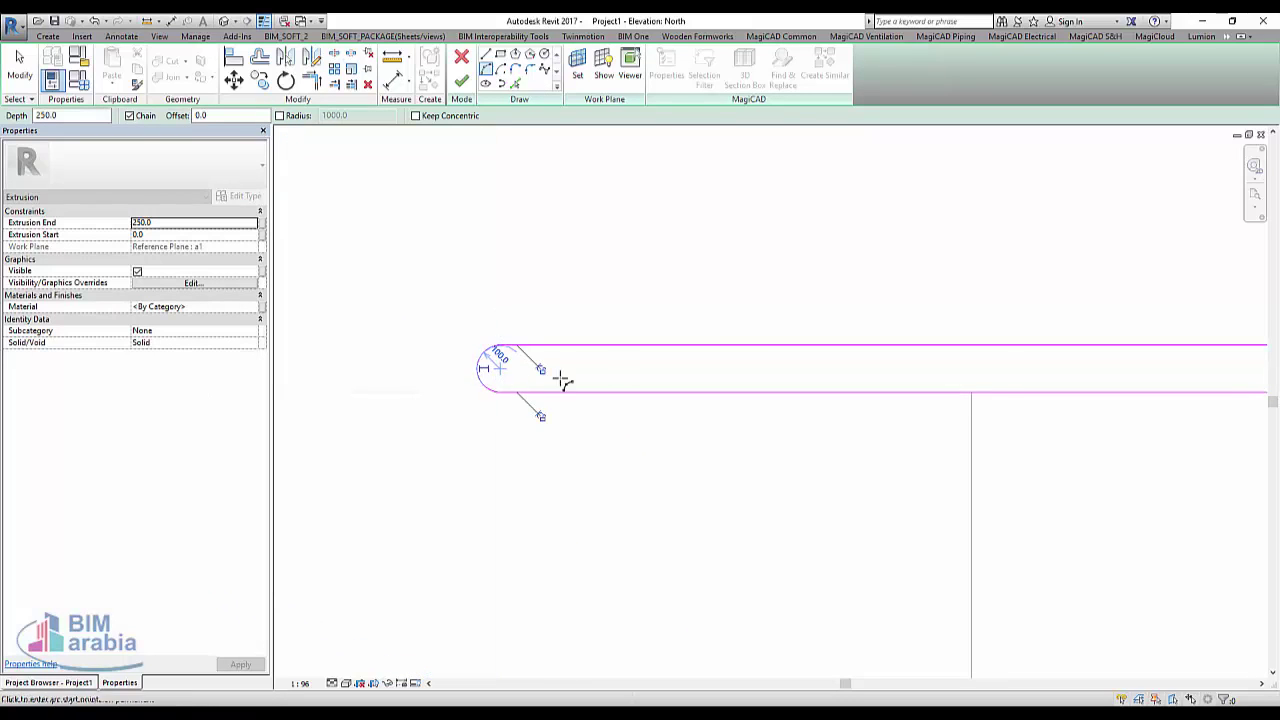
Close the other open end with a small arc and finish the sketch as a solid extrusion.
scroll(863, 334, down, 3)
scroll(611, 463, up, 1)
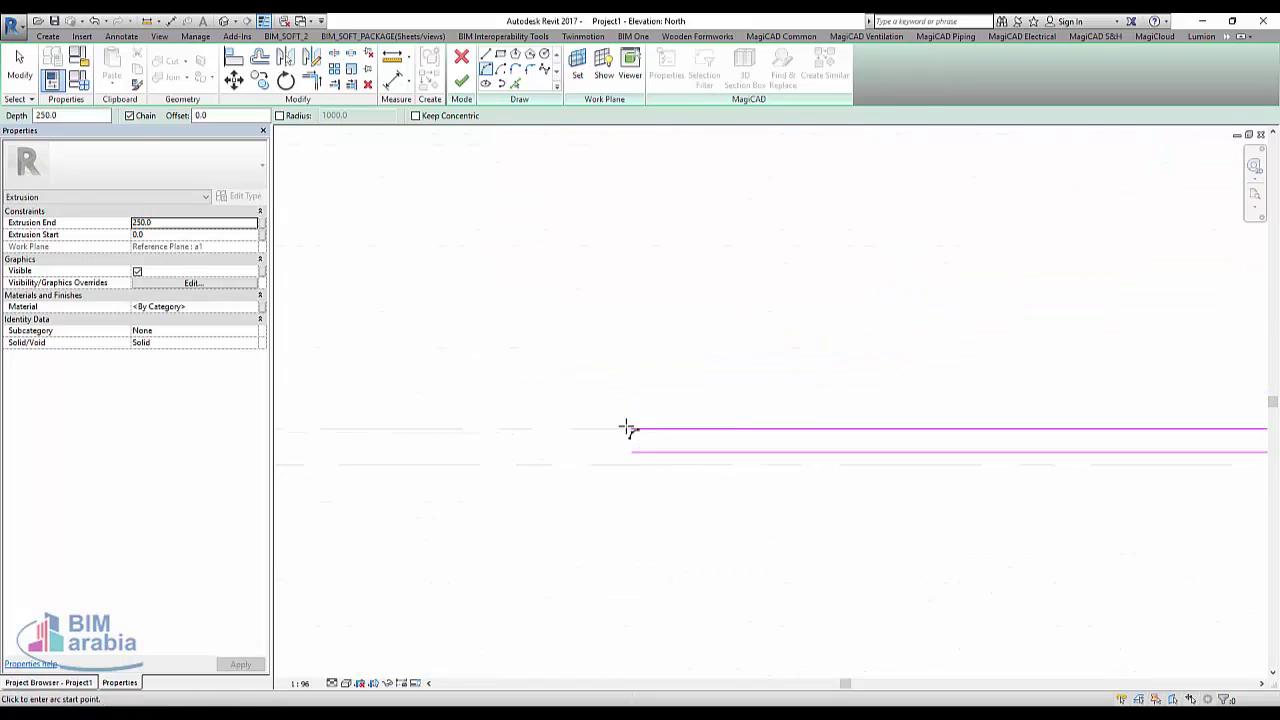
click(631, 428)
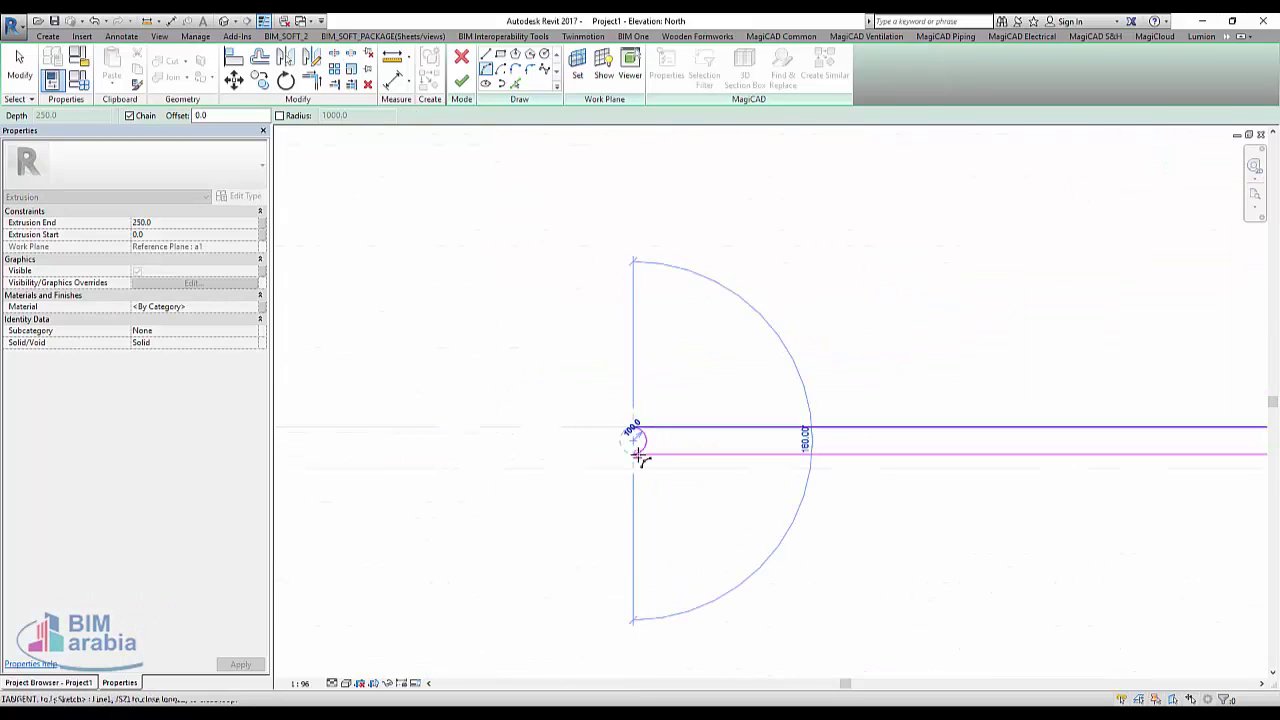
click(624, 444)
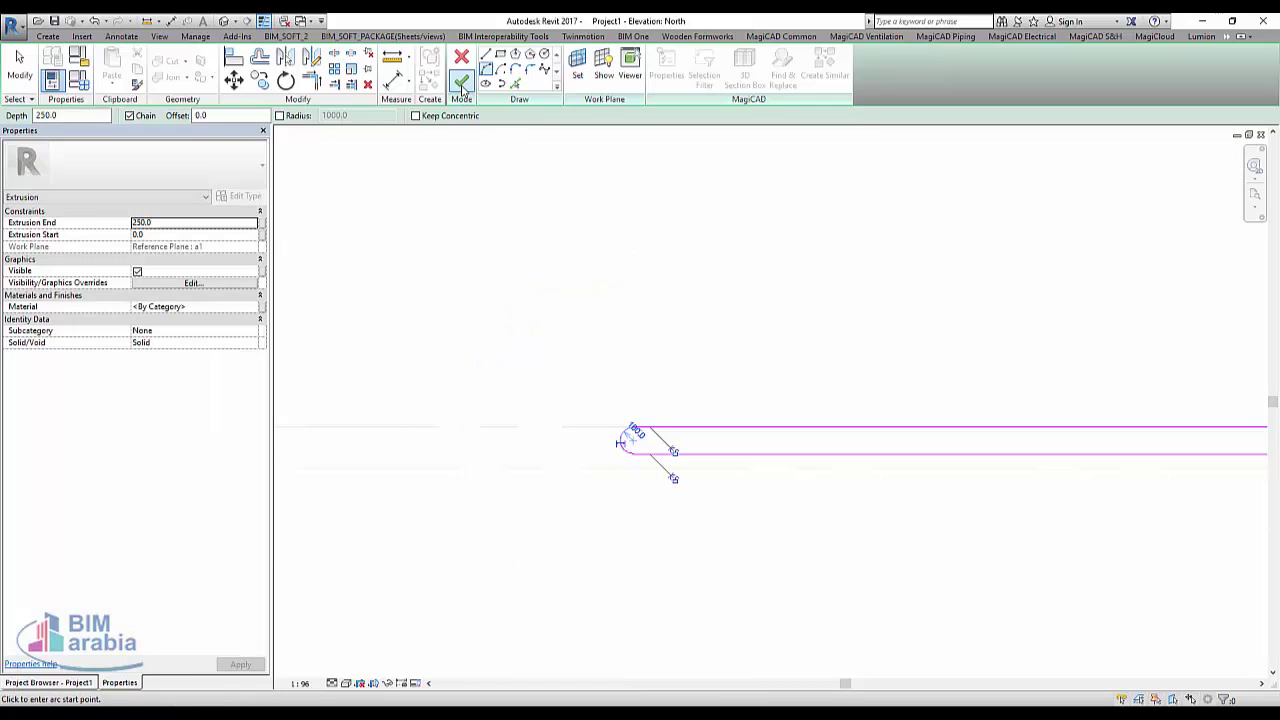
click(462, 86)
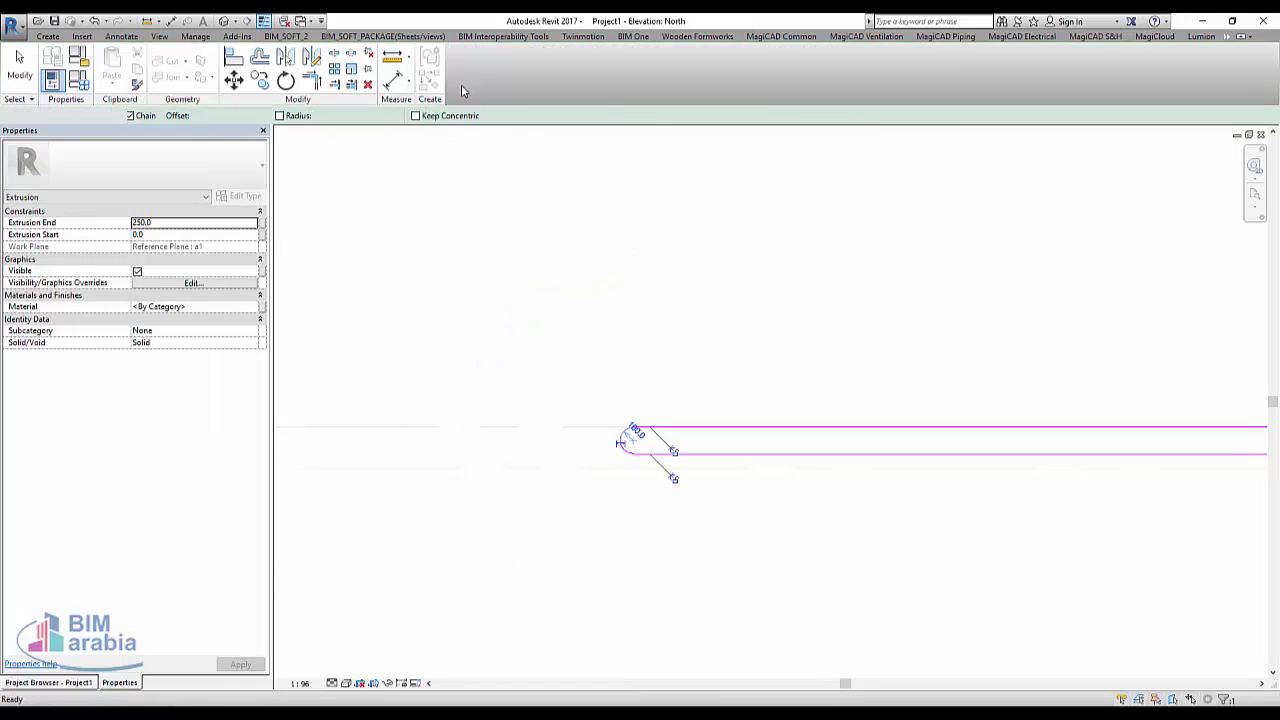
In 3D, drag the slab's end handles so the extrusion runs from -8843.8 to 8528.9.
click(222, 22)
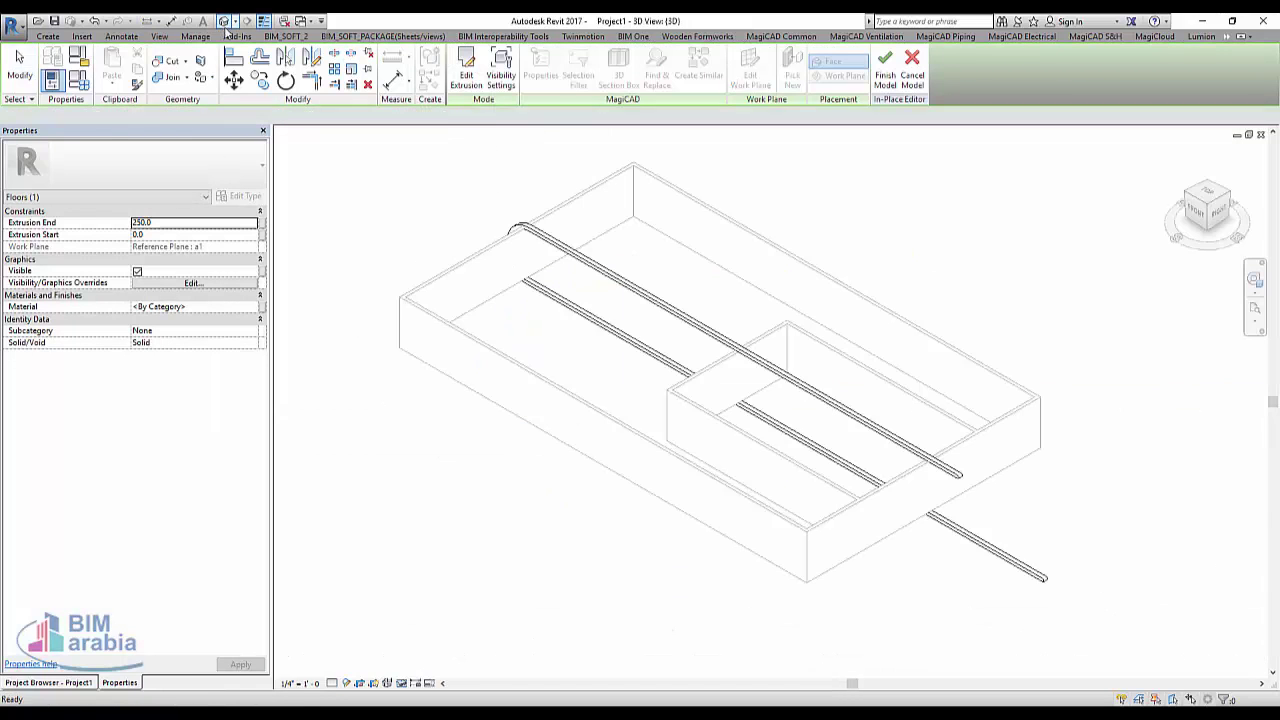
click(680, 323)
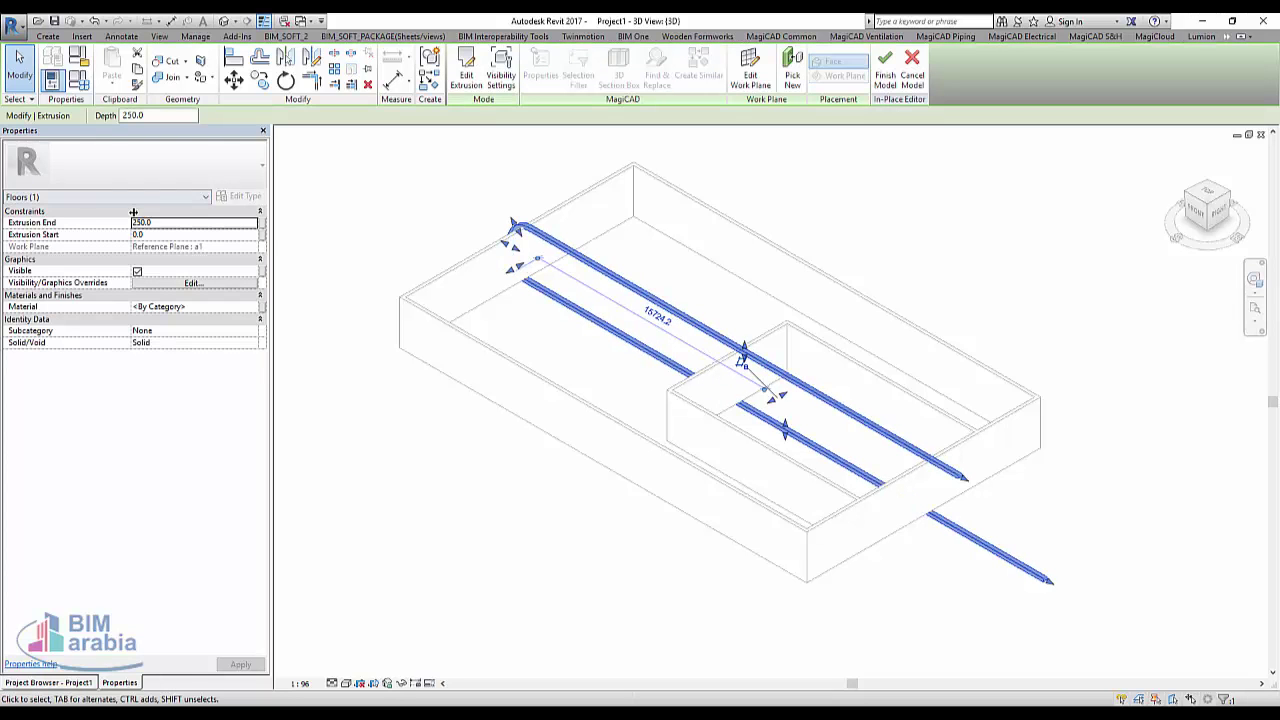
scroll(750, 395, up, 3)
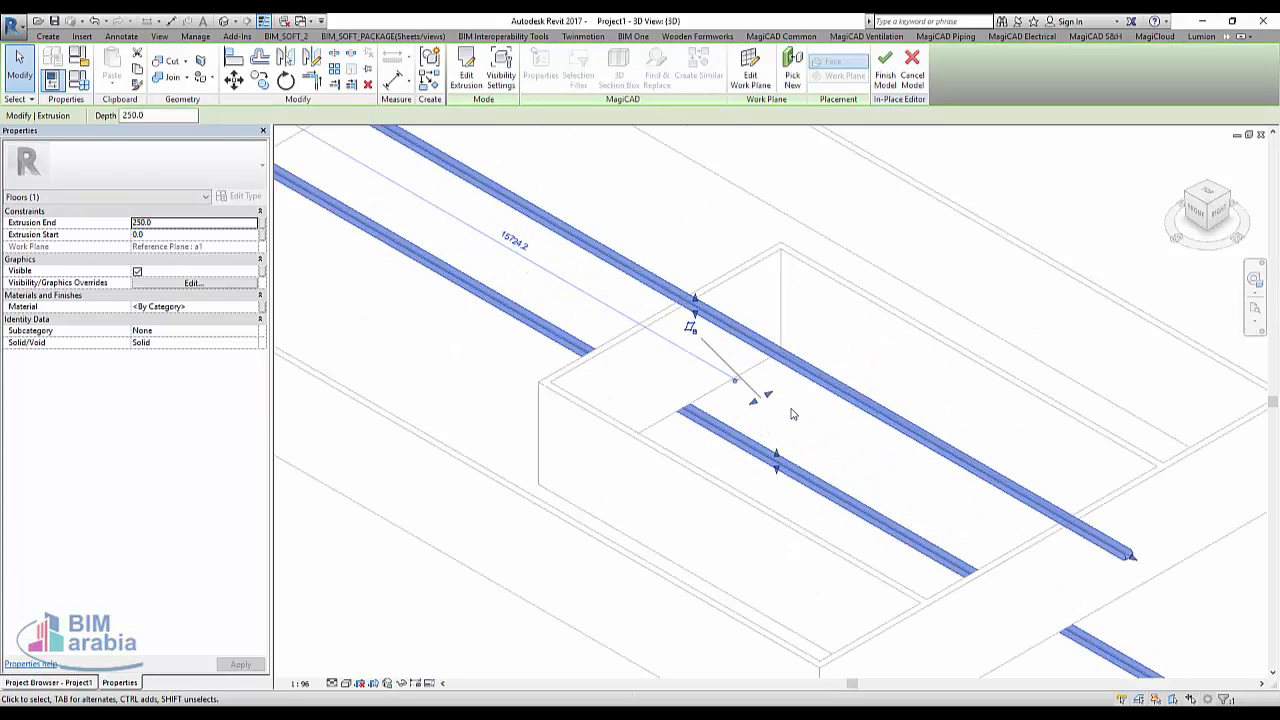
drag(756, 403, 500, 529)
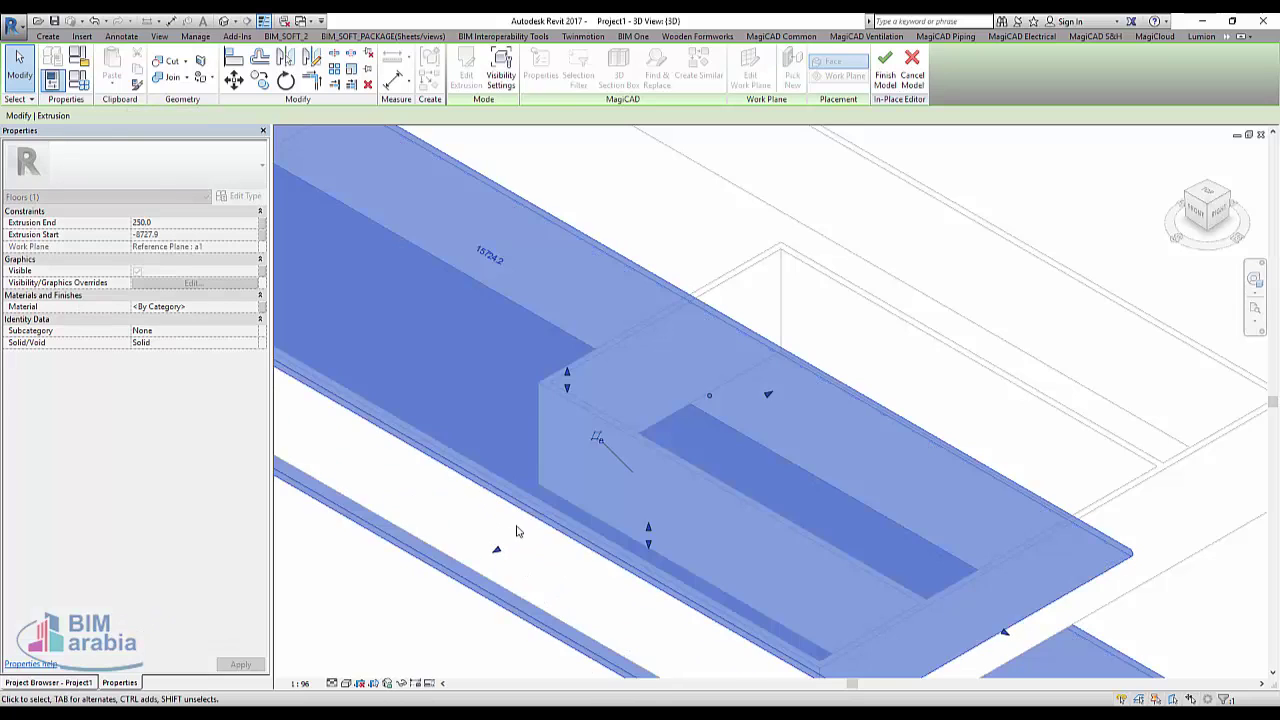
scroll(636, 487, down, 2)
shift+middle_drag(636, 487, 749, 449)
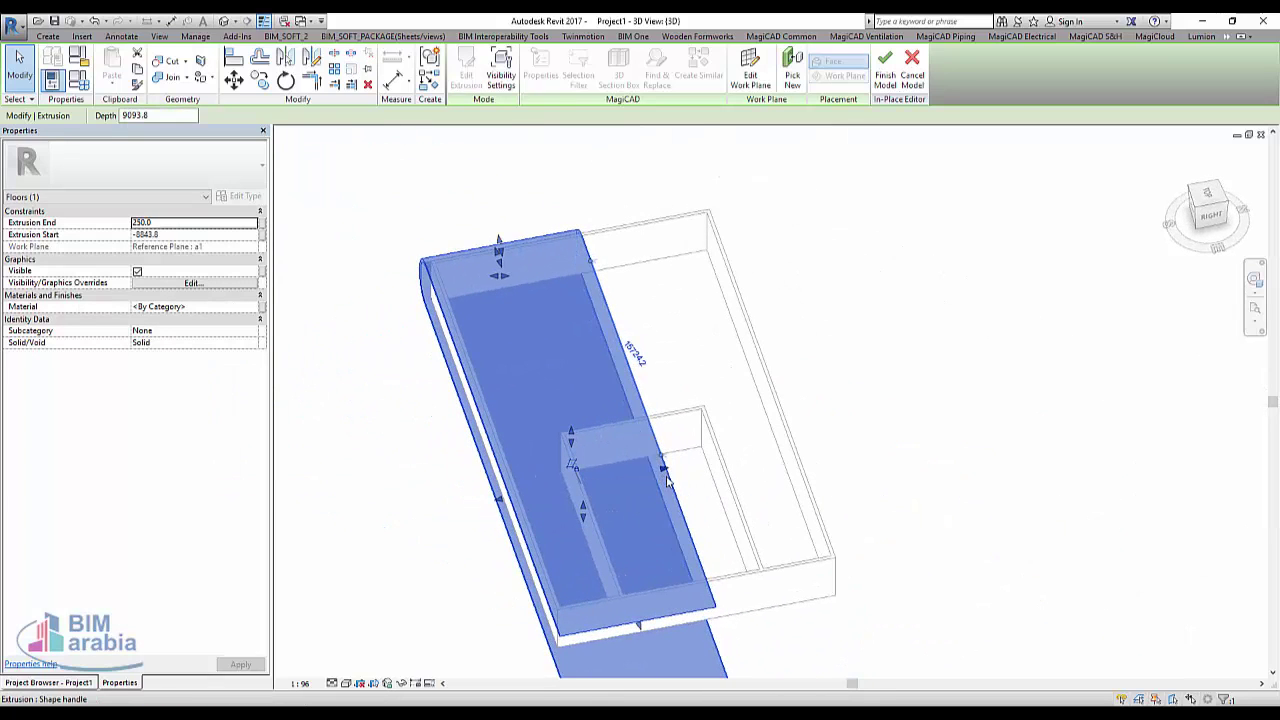
drag(749, 449, 800, 443)
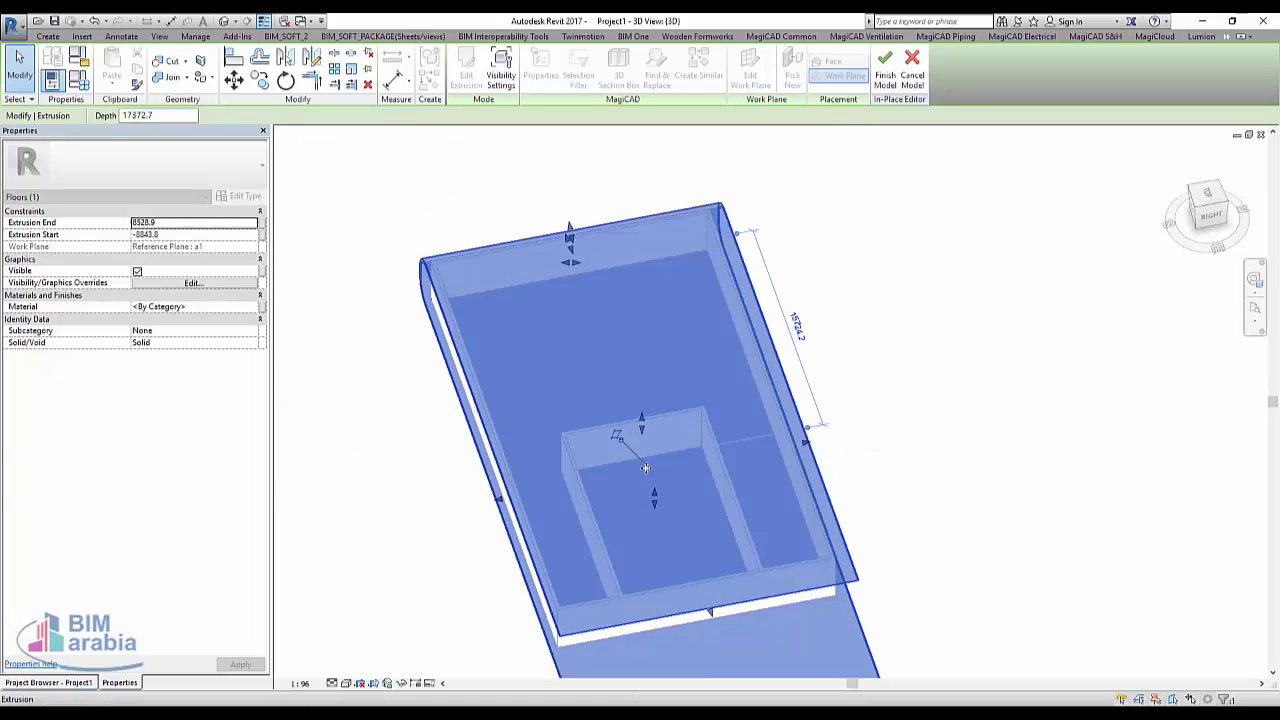
mouse_move(800, 443)
shift+middle_down()
mouse_move(633, 473)
mouse_move(677, 375)
mouse_move(675, 395)
shift+middle_up()
Apply the Plywood, Sheathing material to the floor extrusion after a wood search in the Material Browser.
click(195, 283)
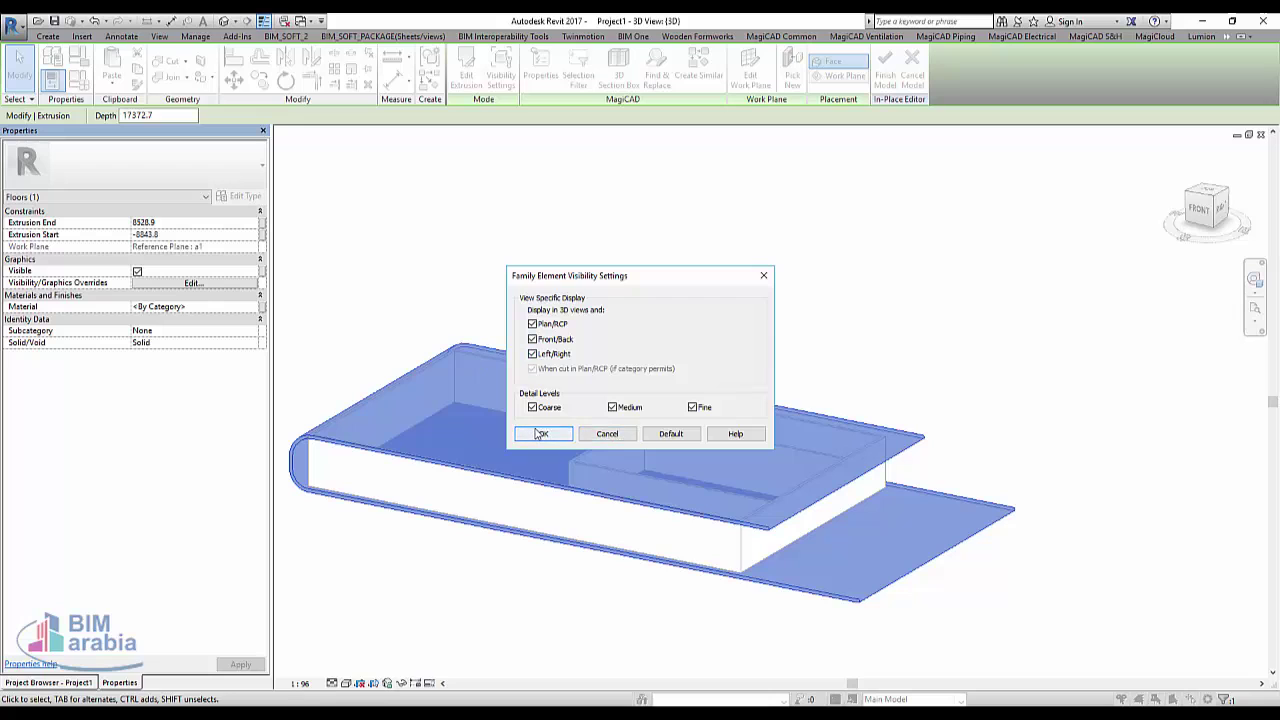
click(540, 433)
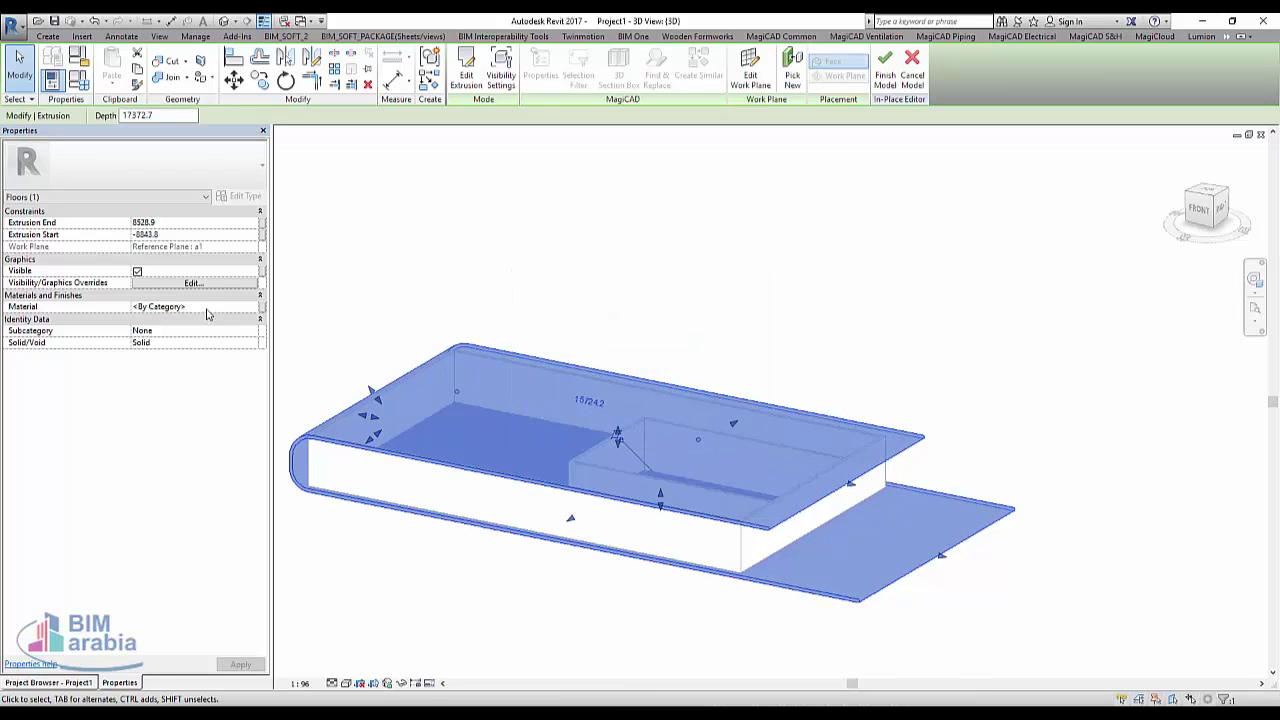
click(245, 310)
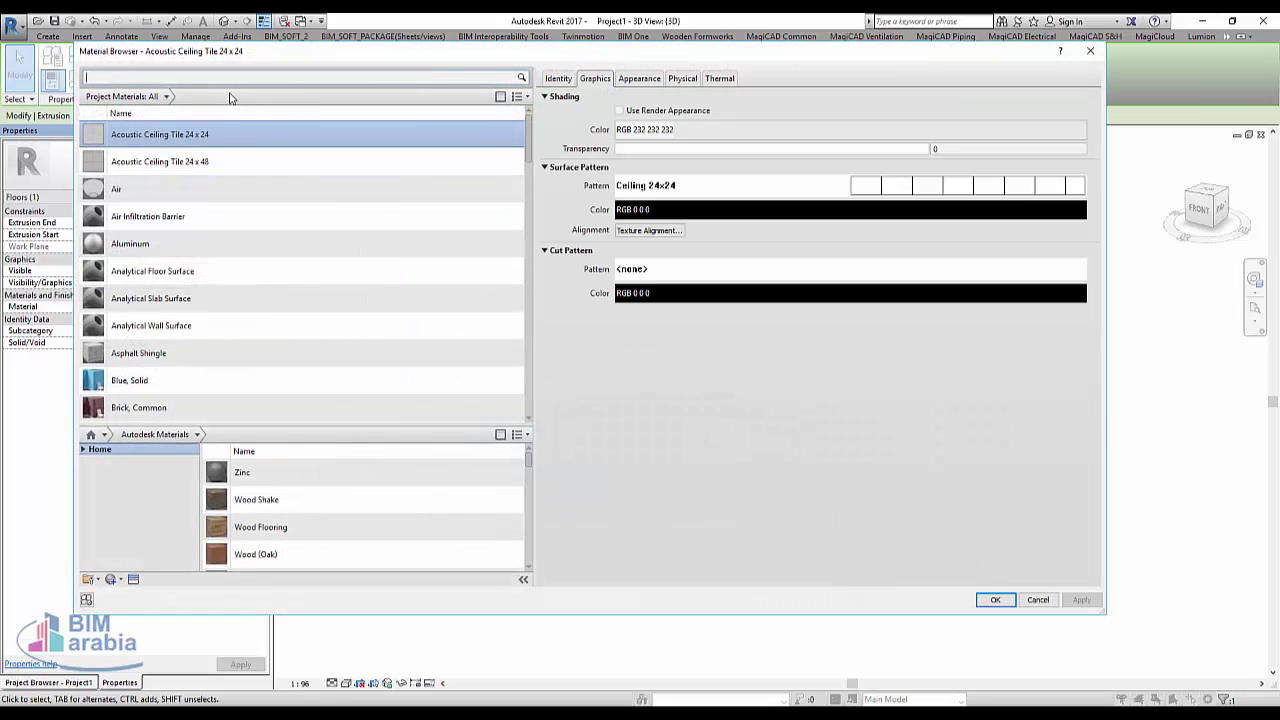
text(wood)
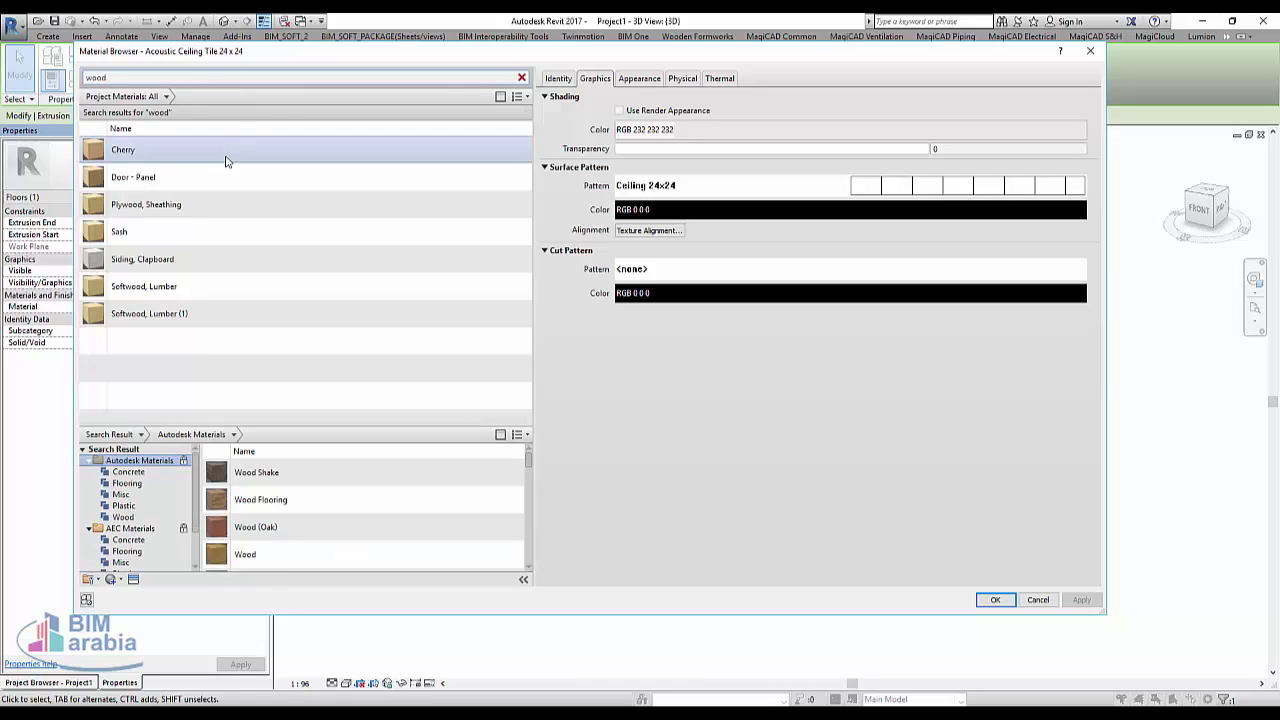
click(213, 220)
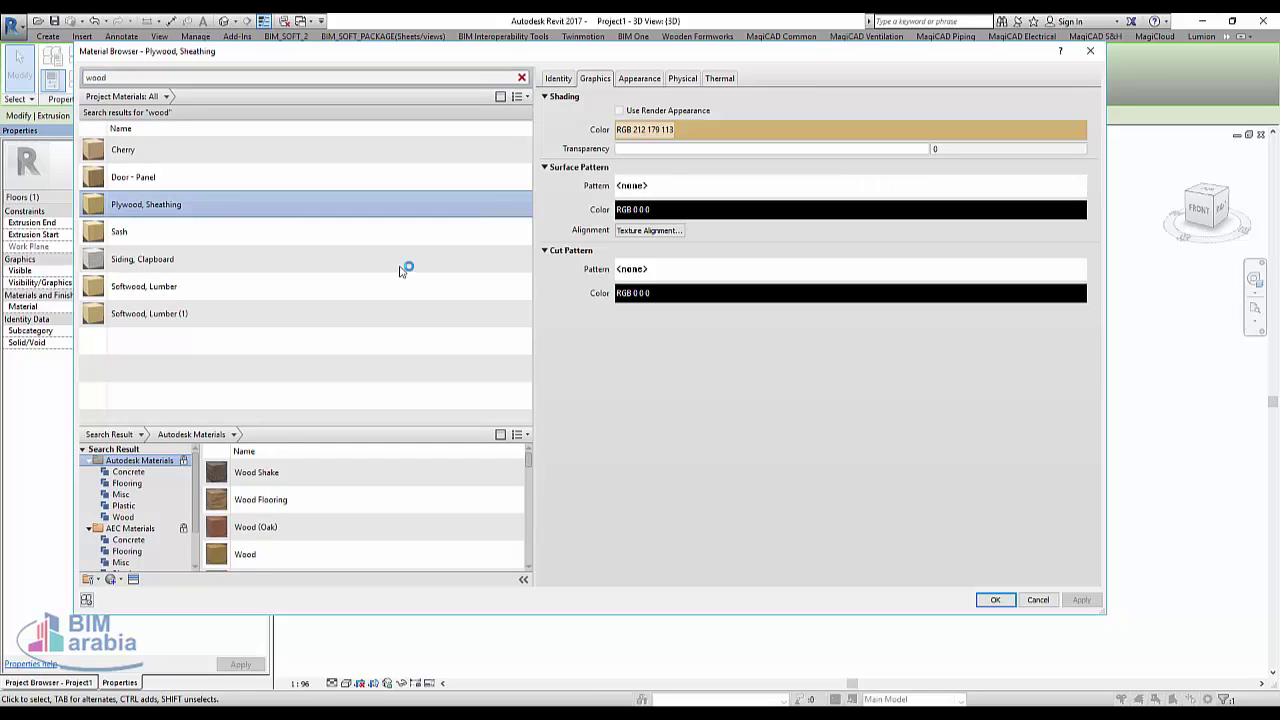
click(1000, 600)
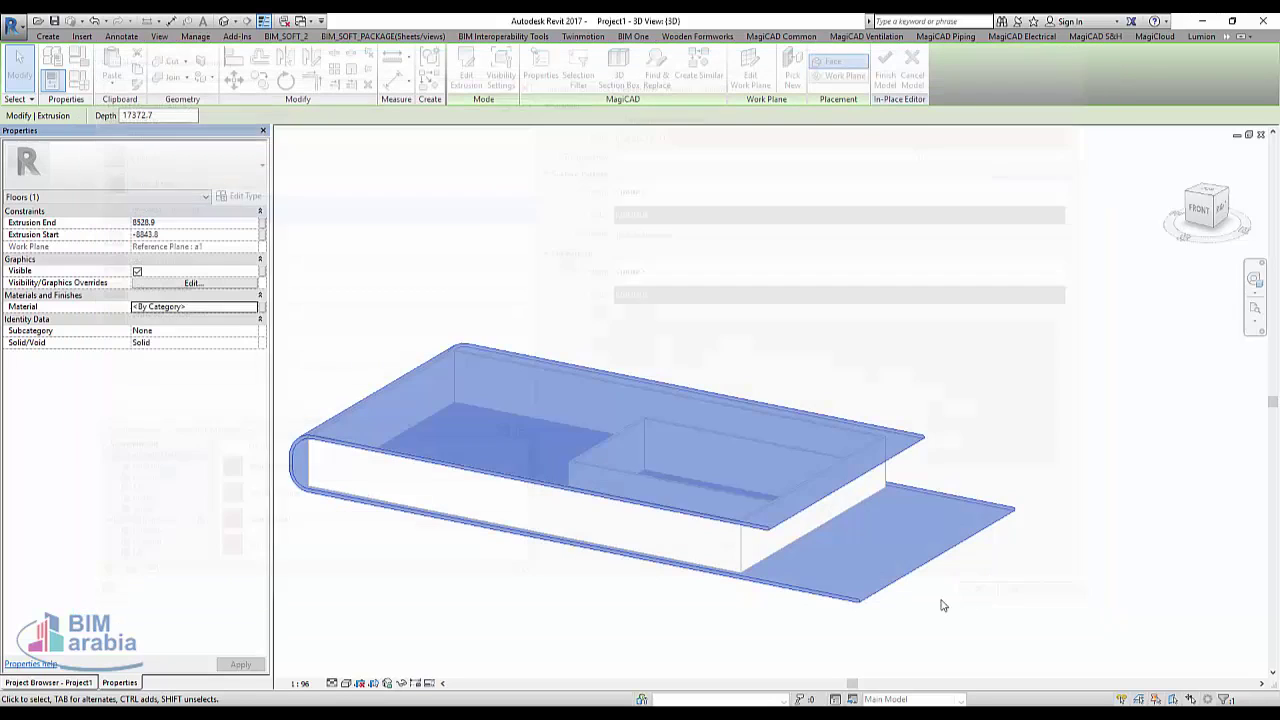
click(774, 331)
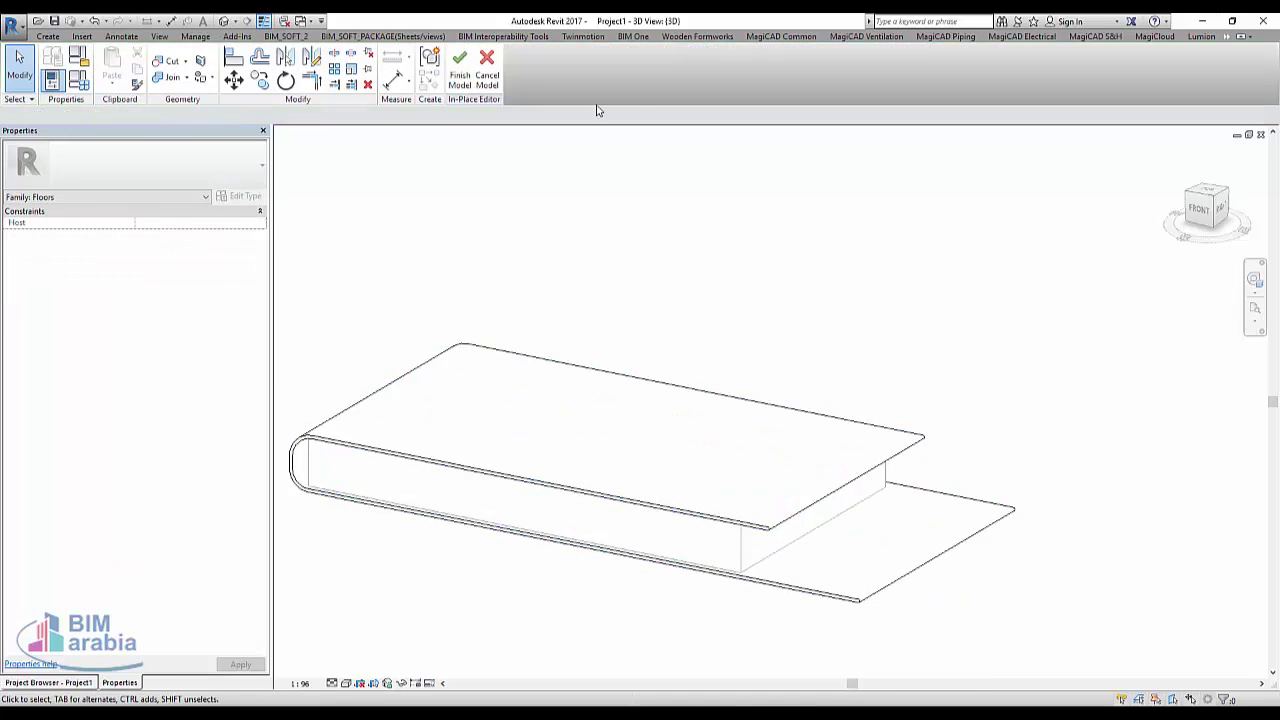
Finish the in-place floor model and switch the view to the Realistic visual style.
click(459, 70)
click(355, 683)
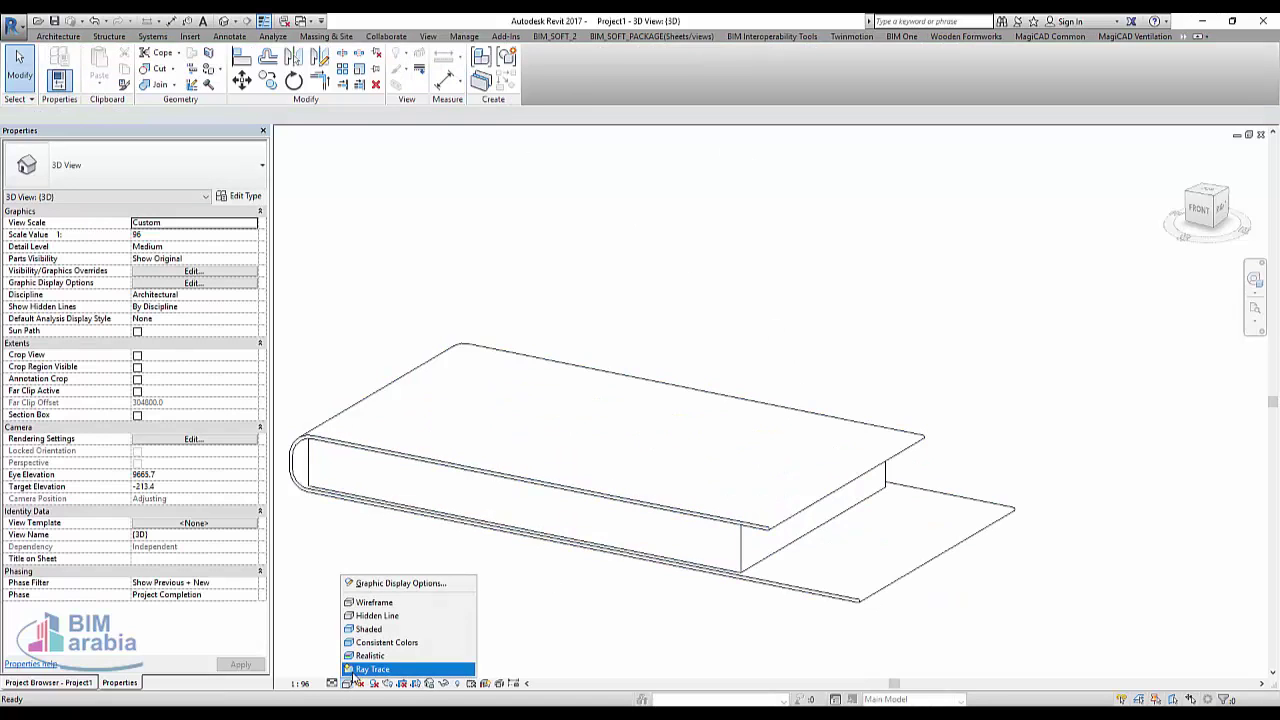
click(373, 655)
Window-select all seven walls under the wood slab.
mouse_move(575, 585)
shift+middle_down()
mouse_move(462, 602)
mouse_move(703, 614)
mouse_move(757, 603)
mouse_move(731, 599)
shift+middle_up()
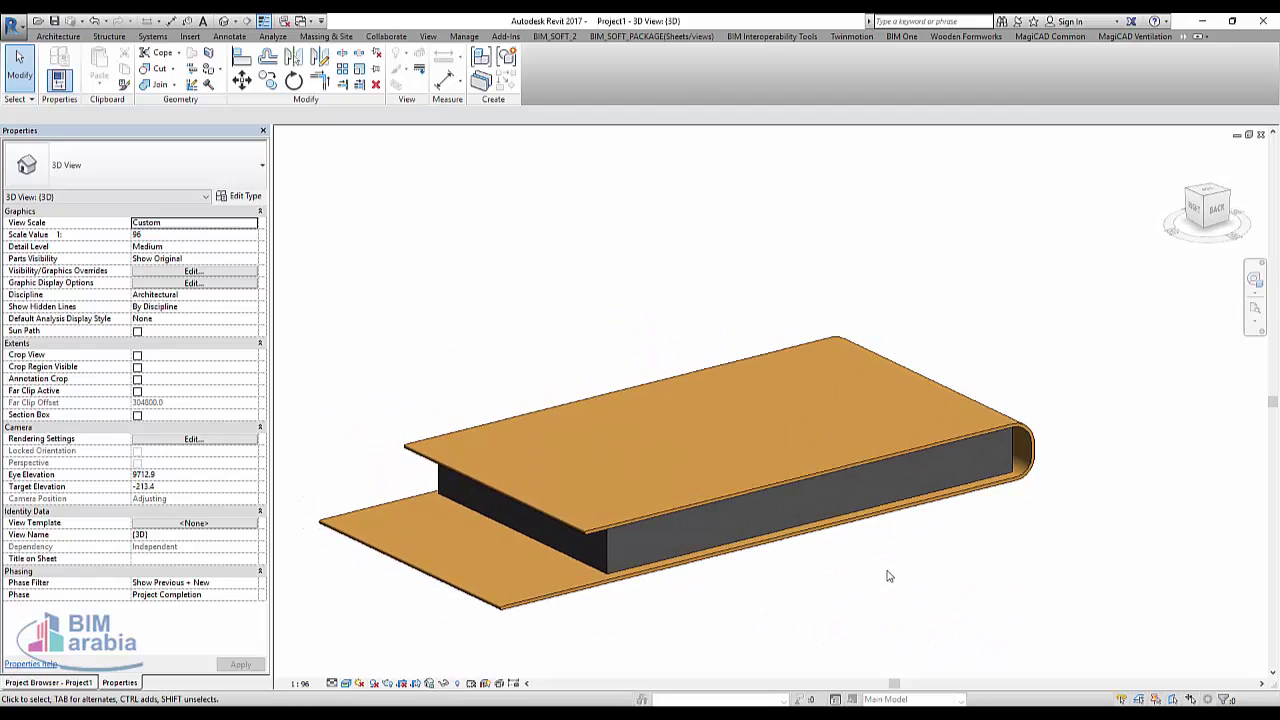
mouse_move(888, 576)
shift+middle_down()
mouse_move(731, 626)
mouse_move(694, 543)
shift+middle_up()
click(693, 537)
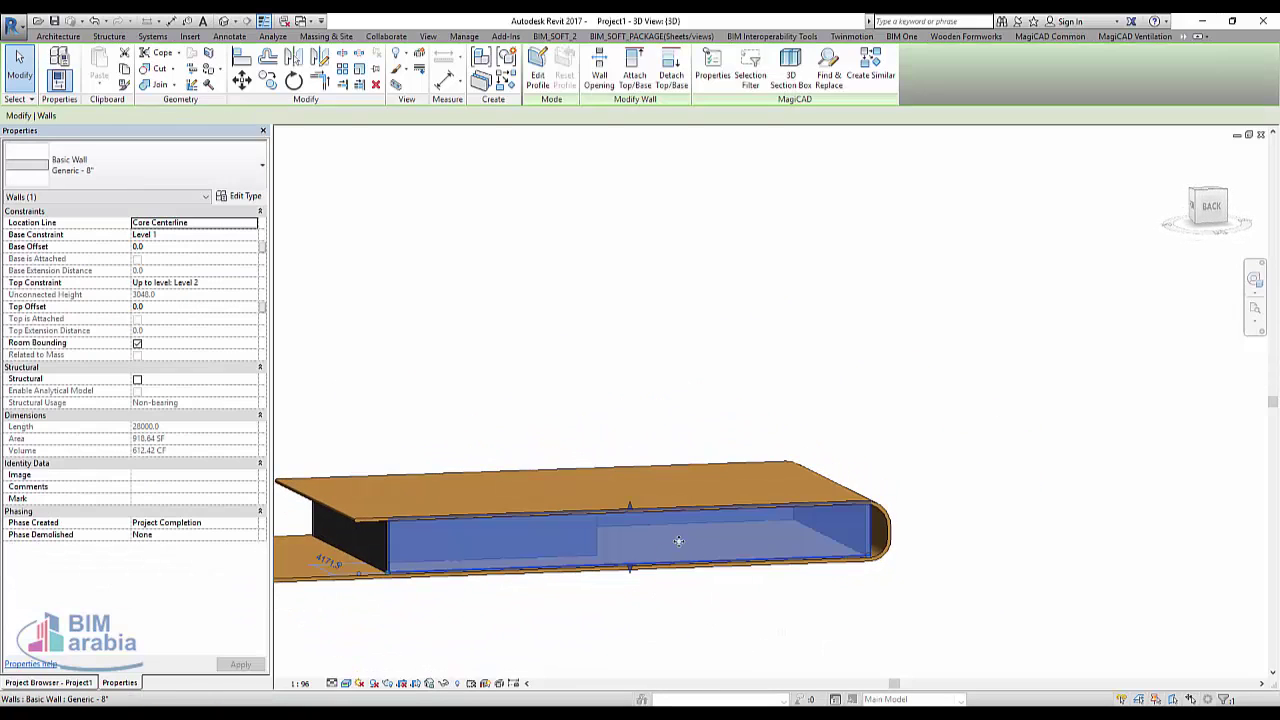
middle_drag(883, 580, 1043, 586)
click(788, 586)
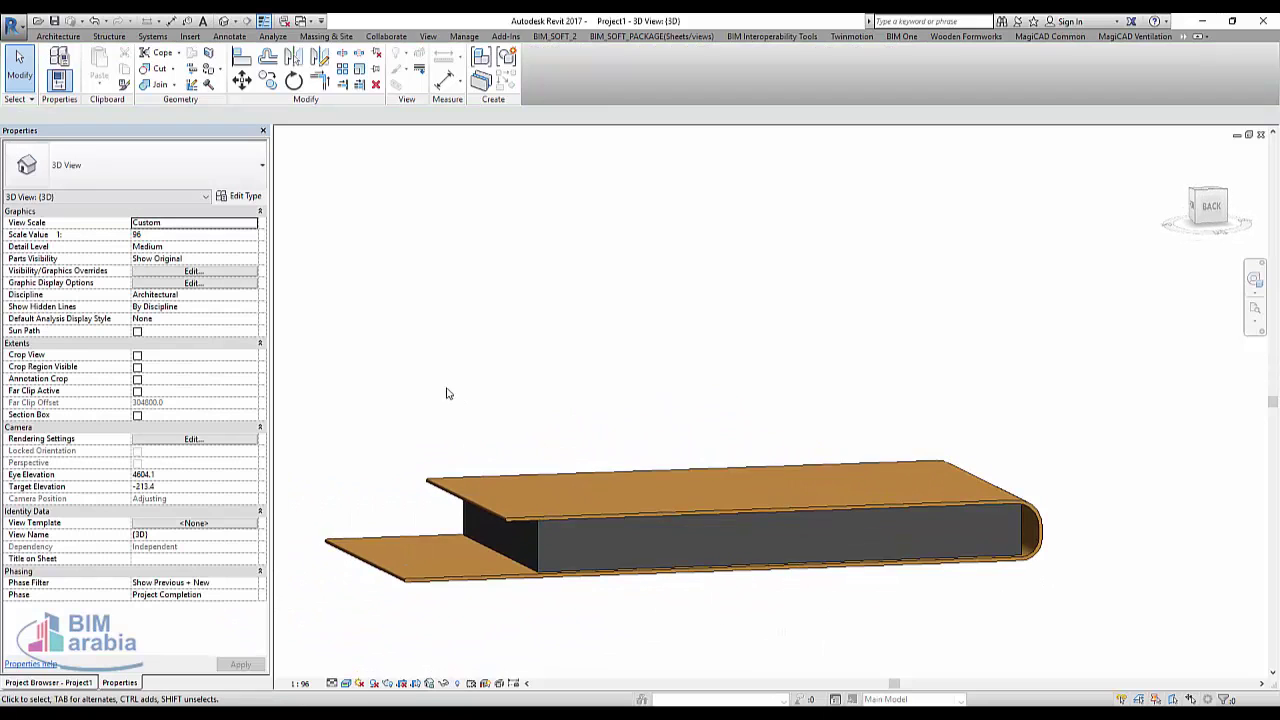
mouse_move(422, 376)
mouse_down()
mouse_move(907, 546)
mouse_move(1090, 658)
mouse_up()
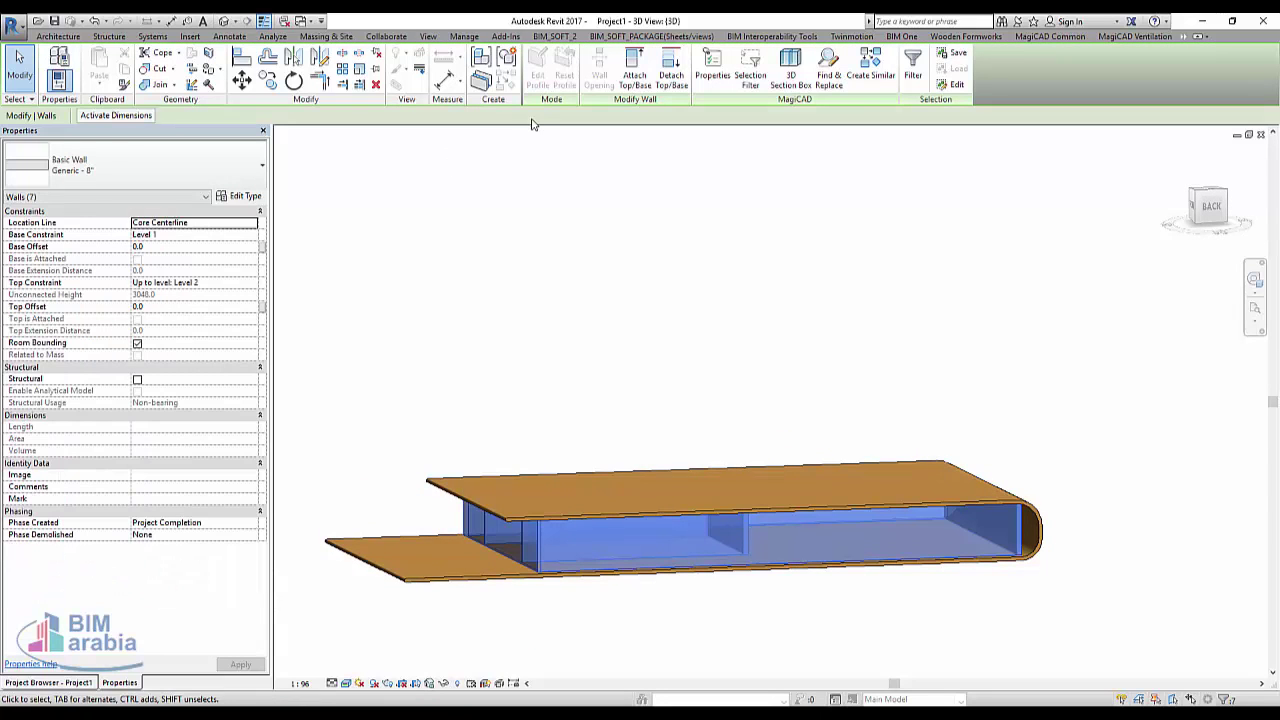
Attach the seven wall tops to the upper wood slab, choosing Unjoin Elements at the error.
click(635, 78)
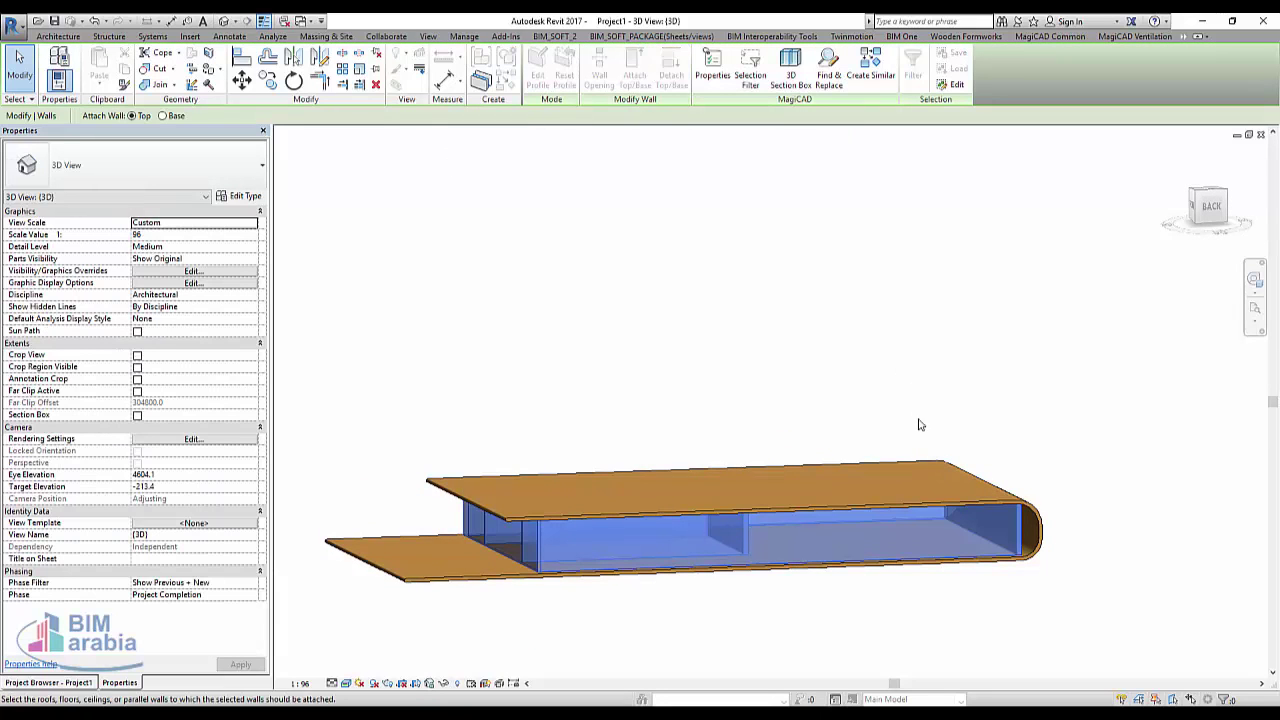
click(905, 455)
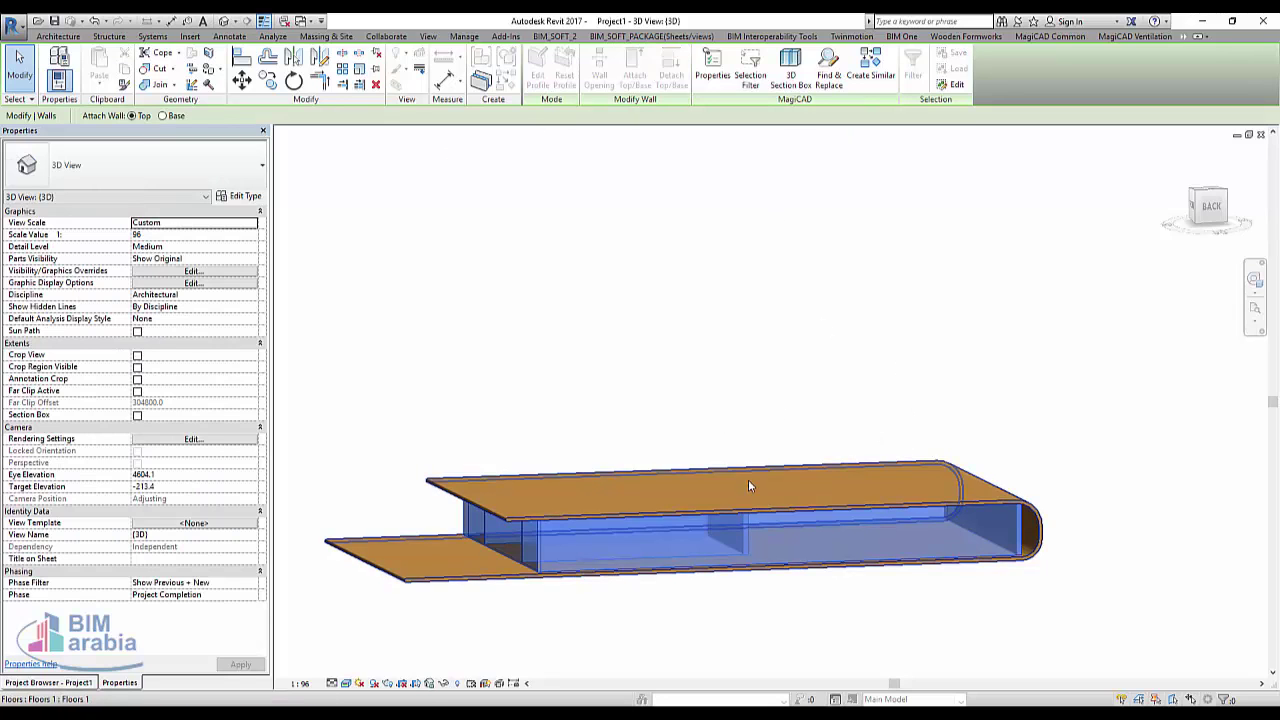
click(1026, 690)
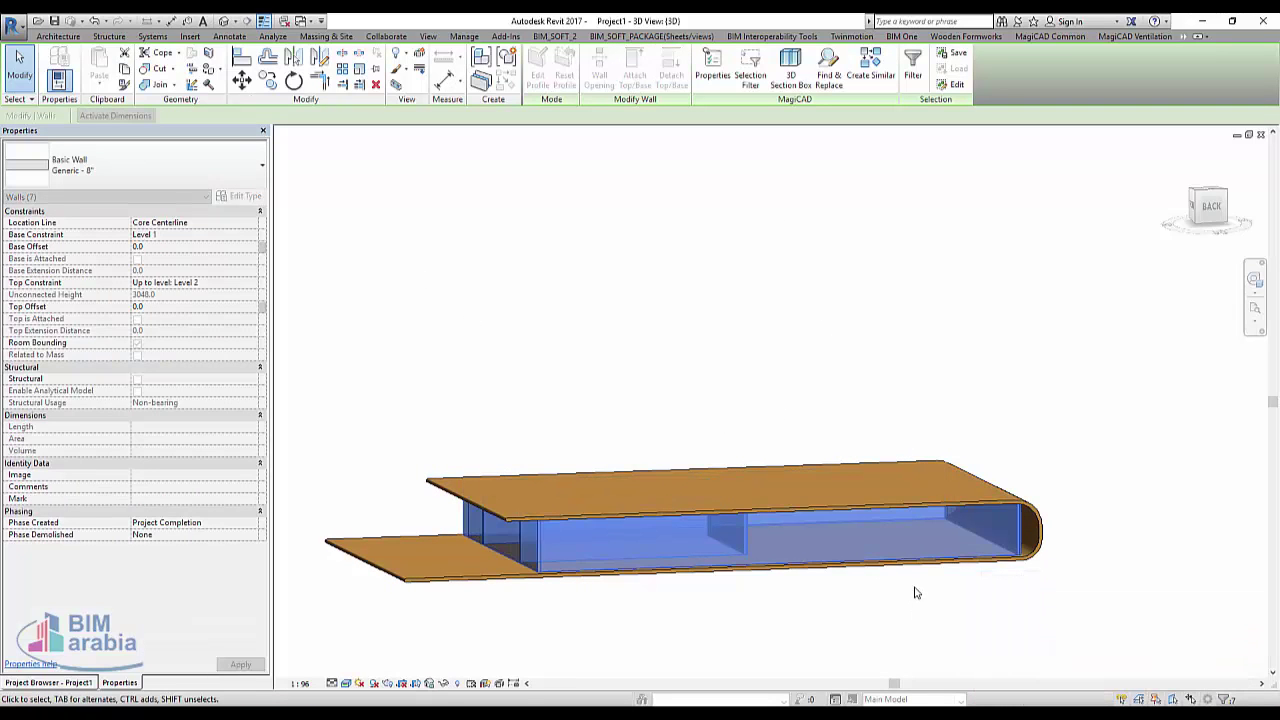
scroll(914, 591, up, 2)
scroll(960, 580, up, 2)
scroll(1040, 540, up, 2)
Select the 28000-long wall near the slab's rounded end.
mouse_move(1075, 543)
shift+middle_down()
mouse_move(1029, 500)
mouse_move(1049, 517)
mouse_move(1006, 531)
mouse_move(1106, 551)
mouse_move(886, 600)
mouse_move(938, 595)
mouse_move(906, 603)
mouse_move(980, 520)
mouse_move(988, 539)
shift+middle_up()
click(988, 539)
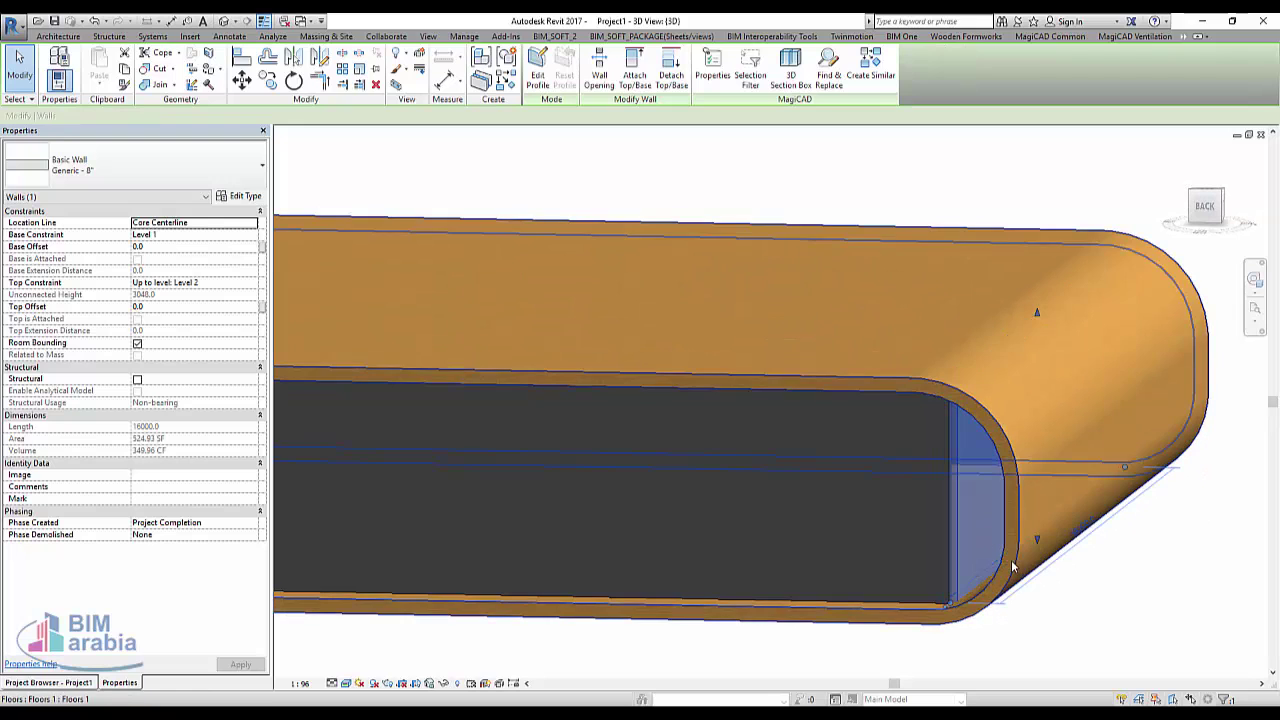
key(Escape)
click(1008, 548)
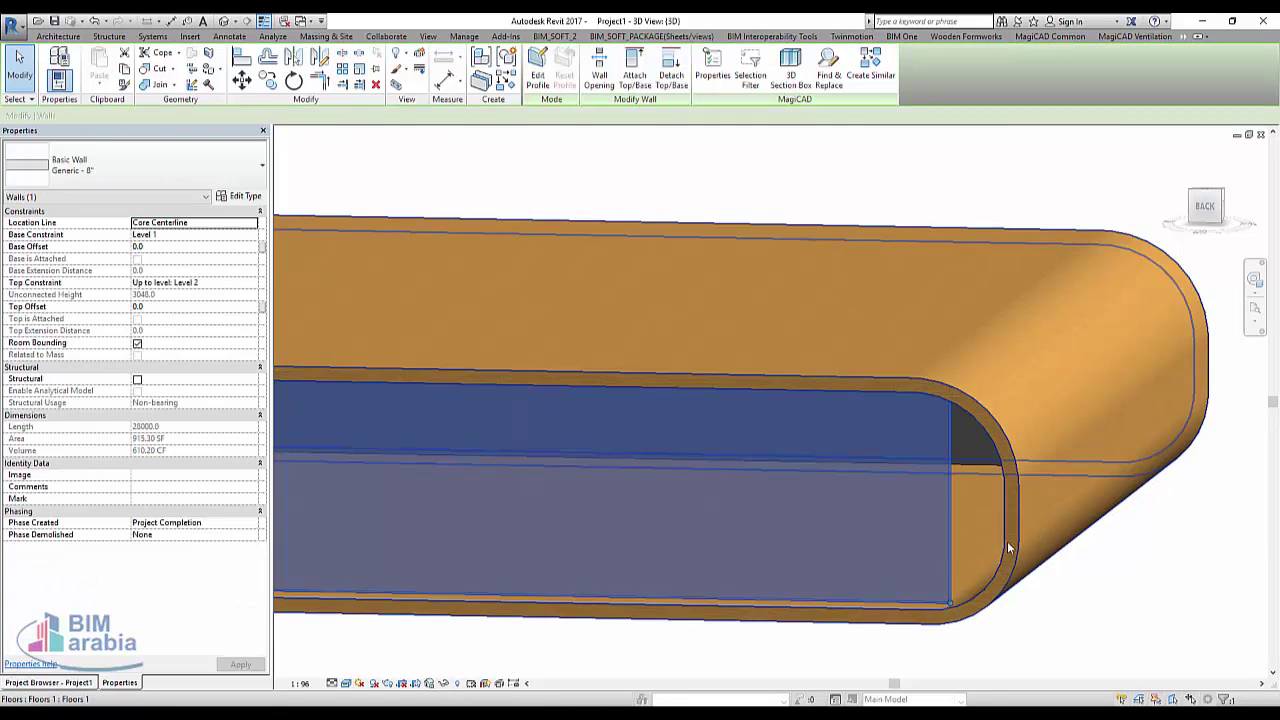
mouse_move(946, 508)
shift+middle_down()
mouse_move(1051, 543)
mouse_move(1046, 517)
mouse_move(853, 458)
shift+middle_up()
Edit the long wall's profile from the back view and pick the slab's rounded edge as a line.
click(853, 458)
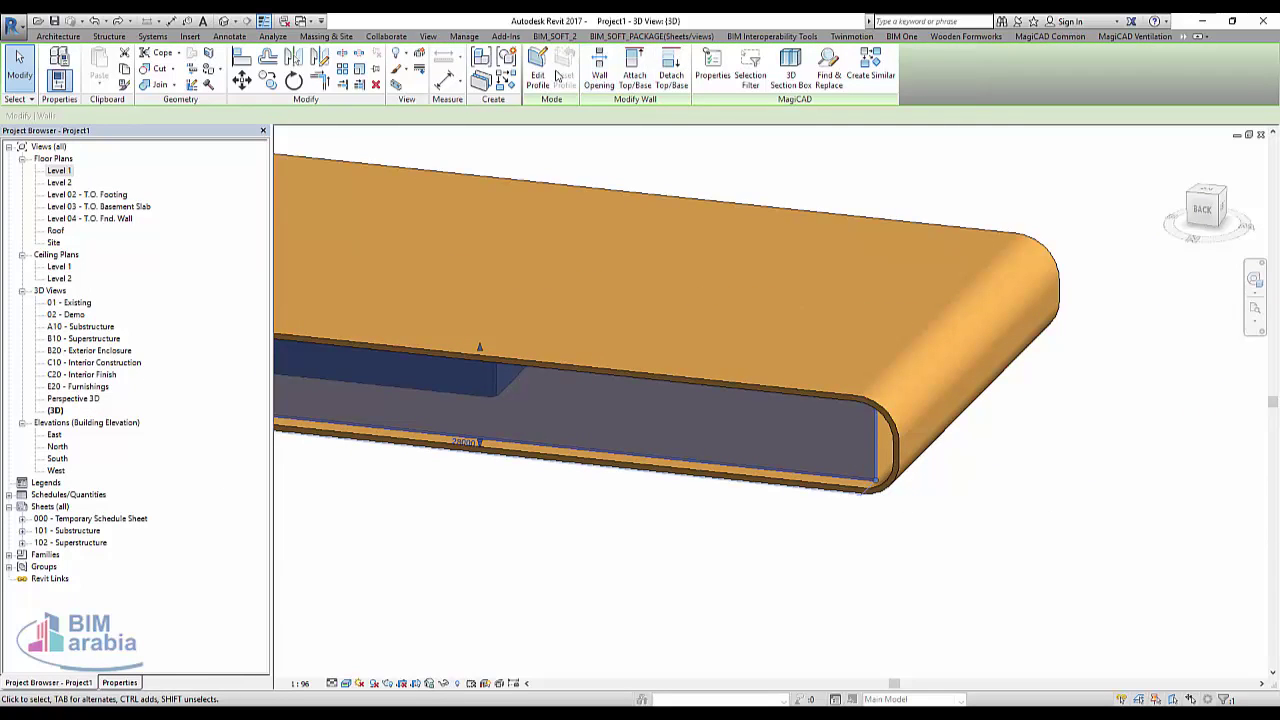
shift+middle_drag(946, 520, 1080, 371)
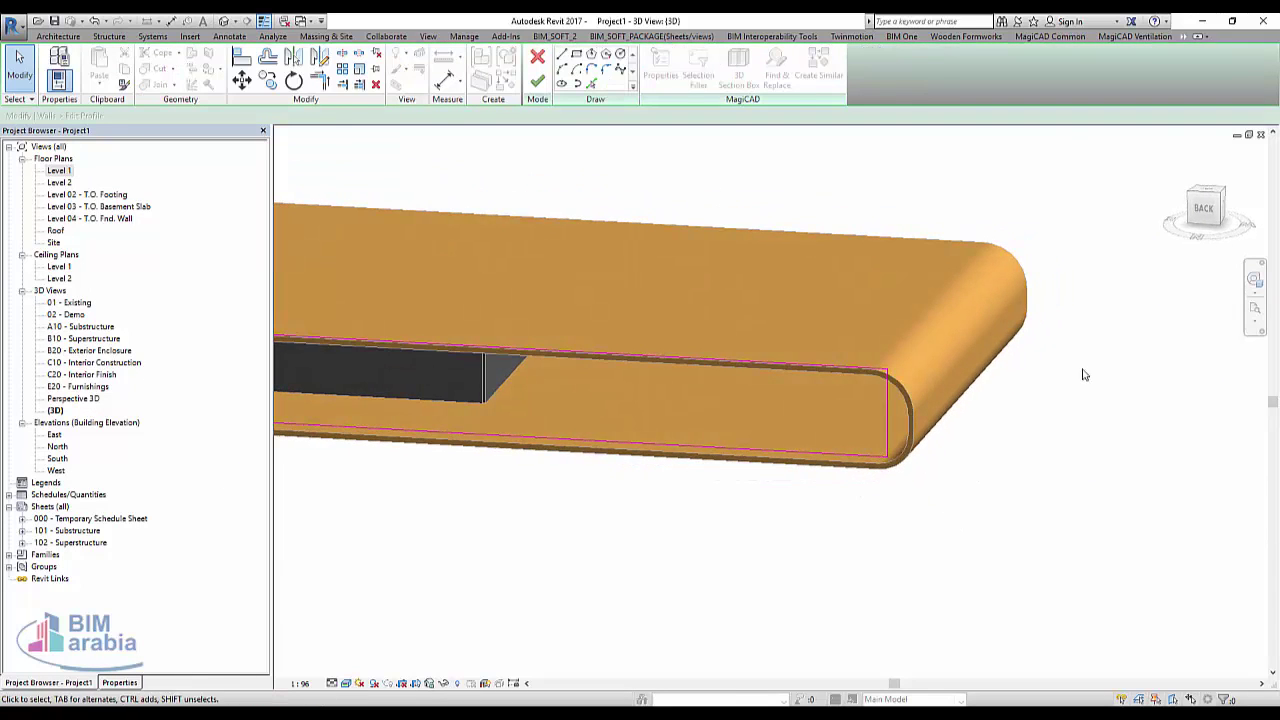
click(1200, 212)
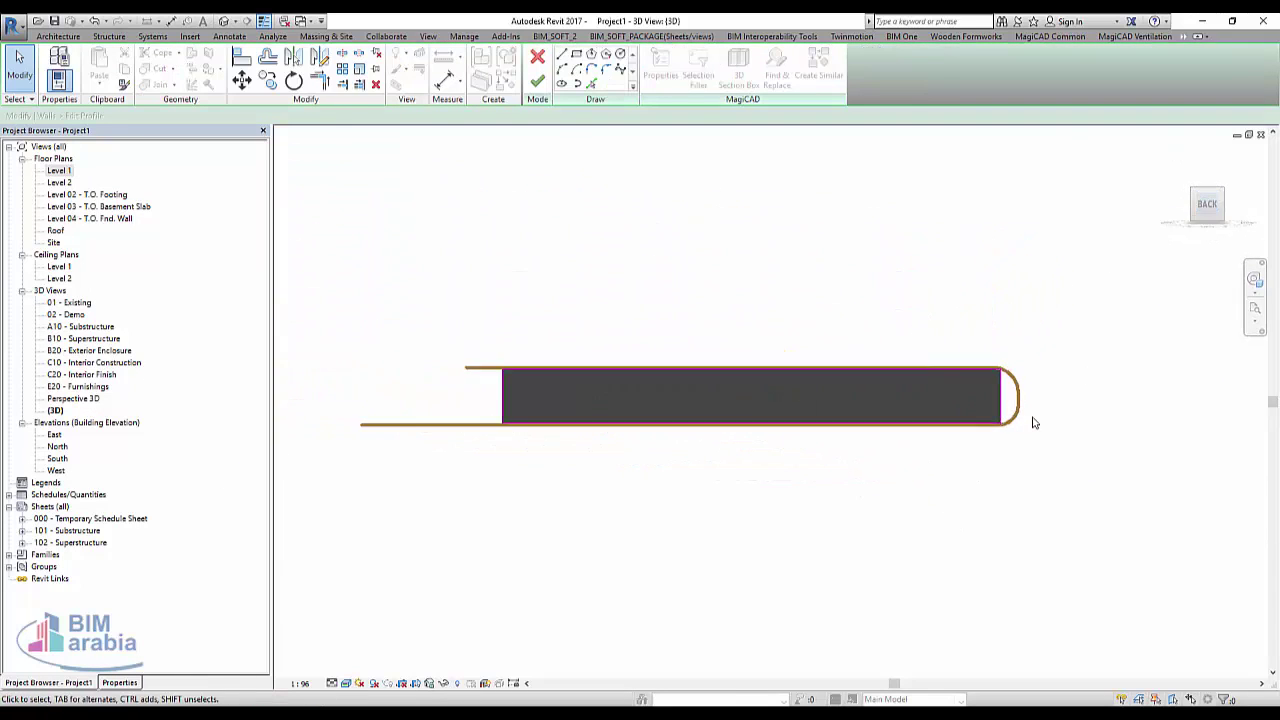
scroll(1020, 405, up, 5)
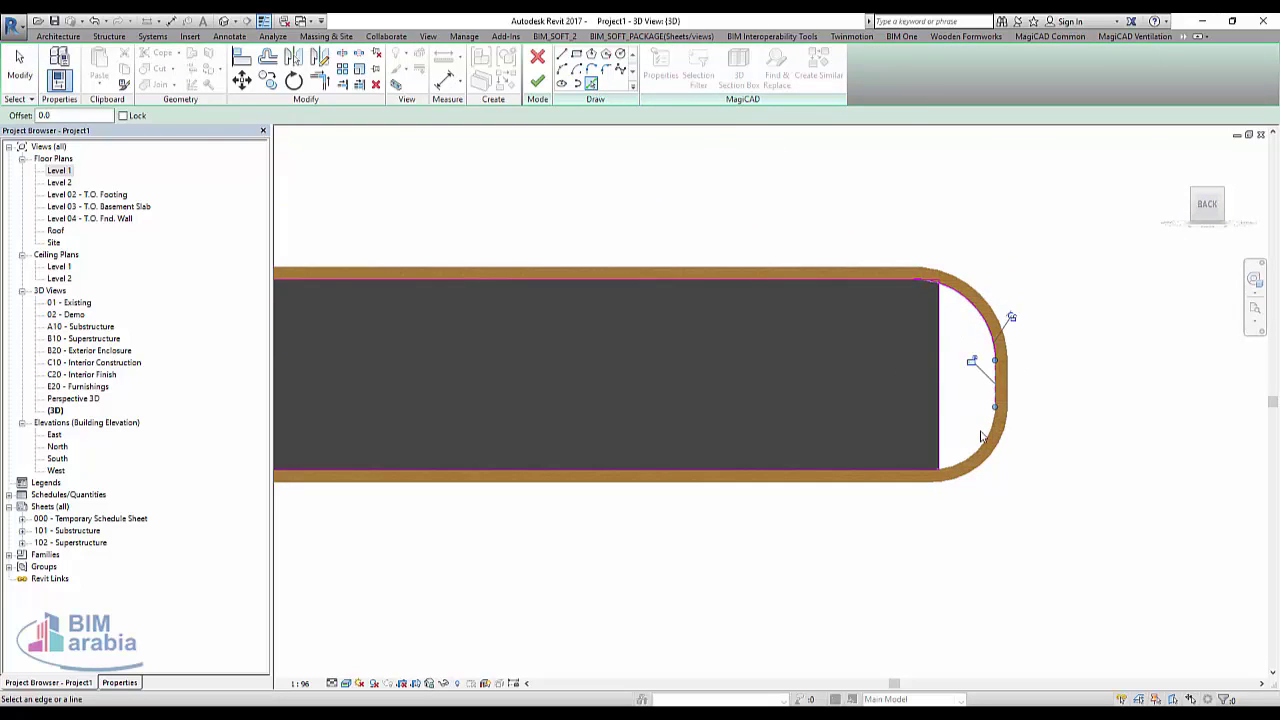
scroll(977, 455, up, 2)
click(922, 415)
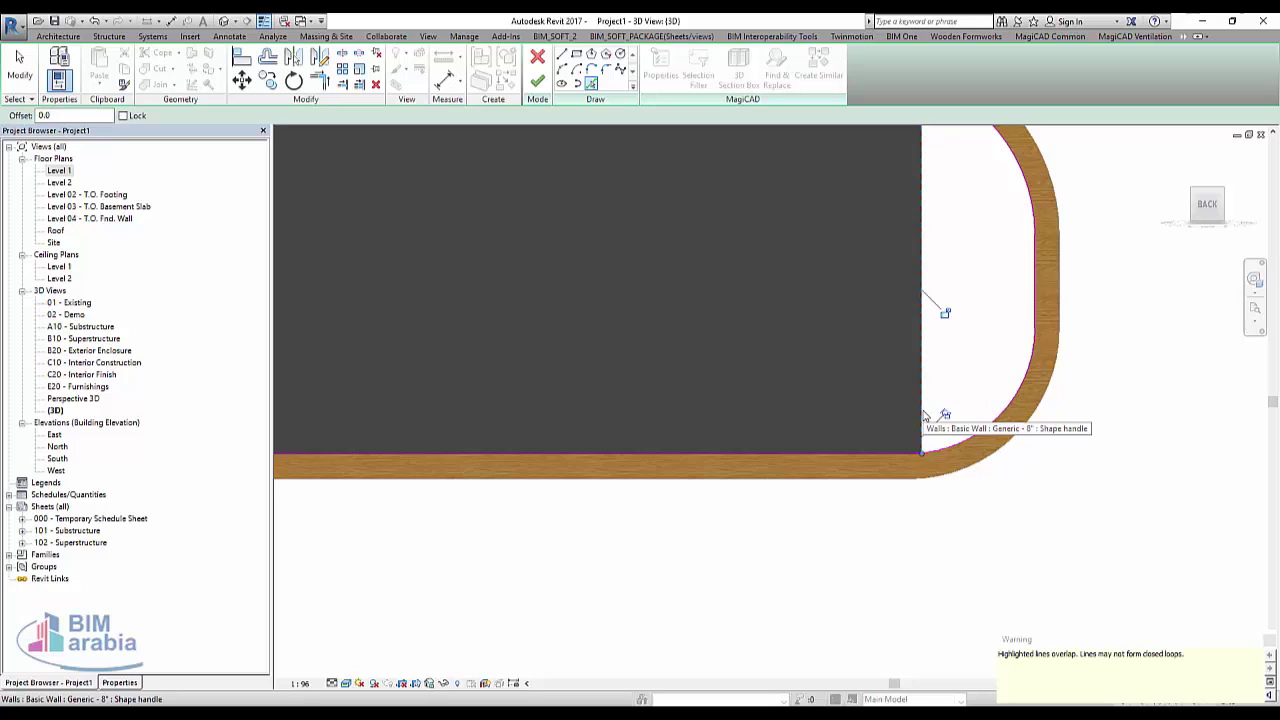
scroll(891, 510, down, 3)
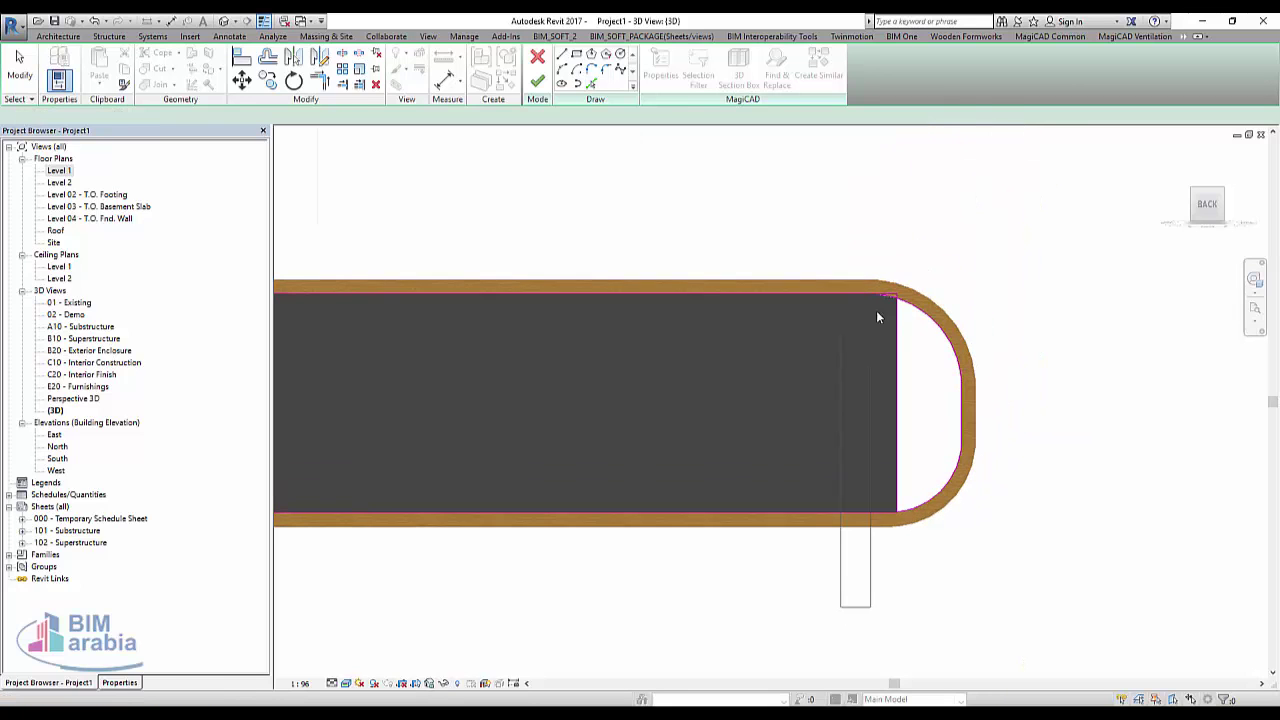
key(Escape)
Trim/Extend the rounded arc and the top profile line to a corner.
drag(843, 606, 913, 252)
key(Escape)
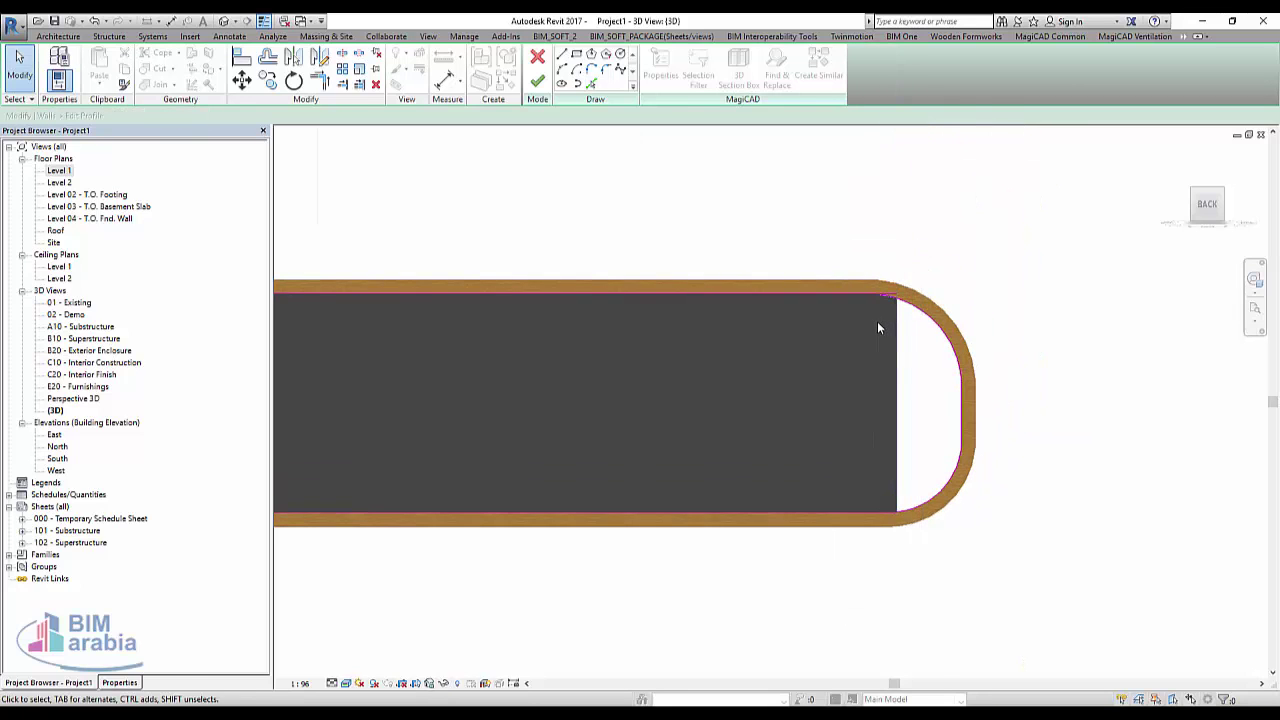
scroll(877, 321, up, 2)
key(t)
key(r)
click(905, 289)
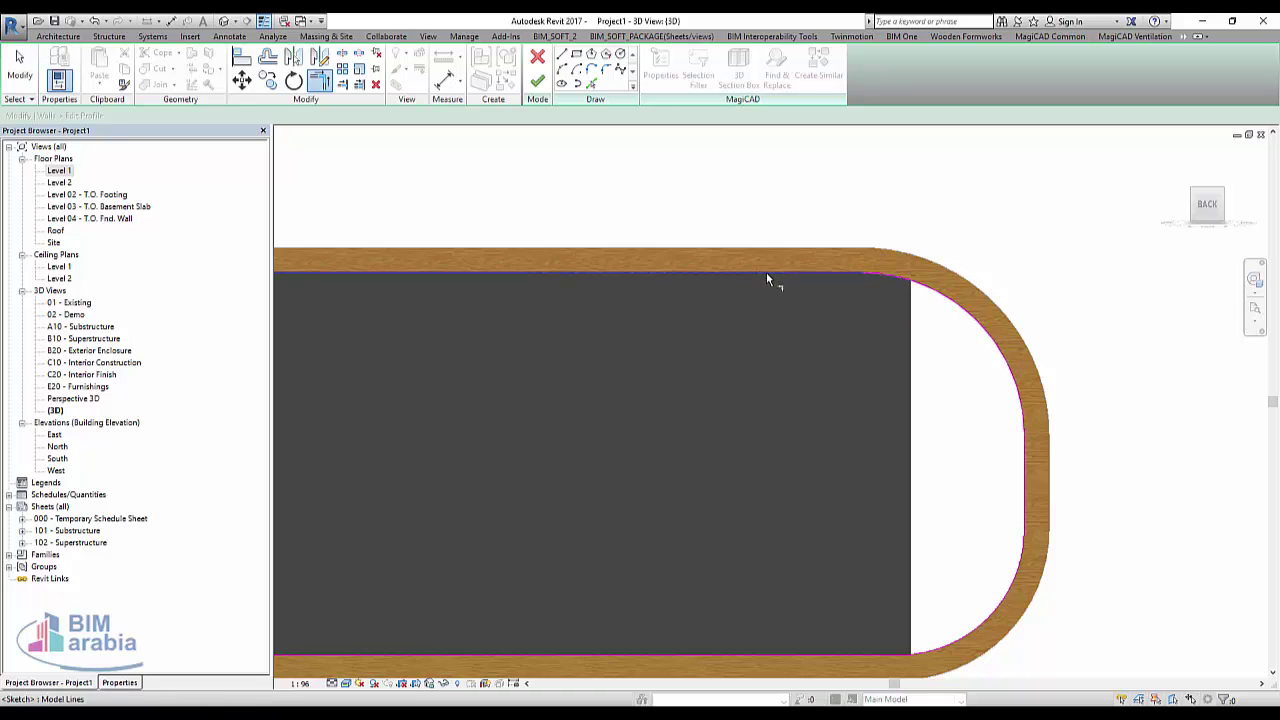
click(944, 648)
scroll(818, 538, down, 1)
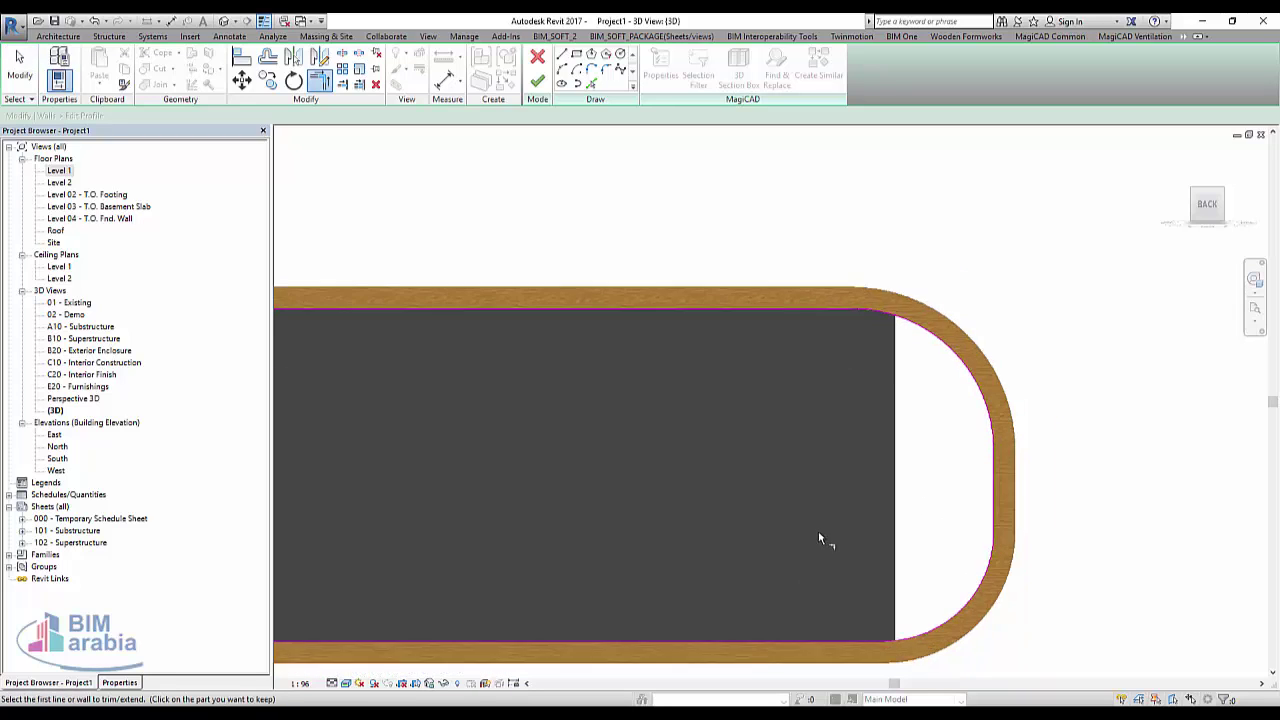
scroll(818, 536, down, 2)
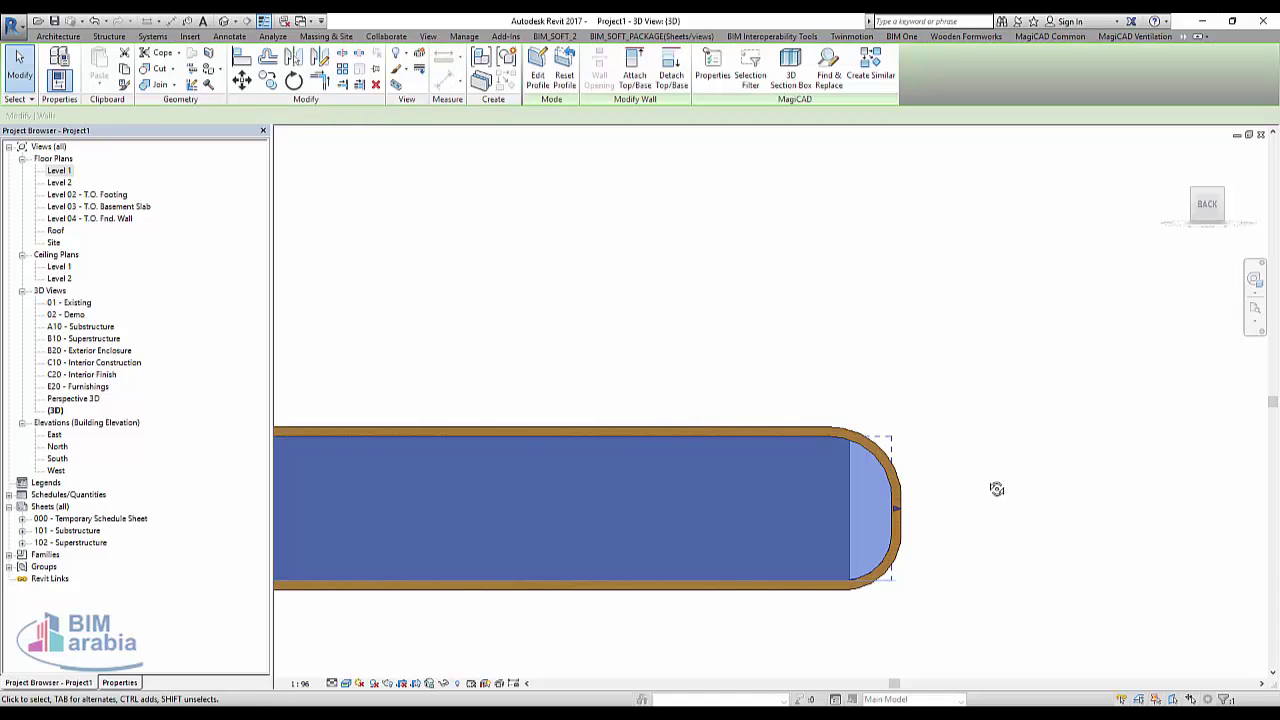
Reopen the wall profile from the front view and pick the slab's edges as lines.
mouse_move(997, 489)
shift+middle_down()
mouse_move(545, 540)
mouse_move(991, 394)
mouse_move(757, 460)
shift+middle_up()
click(538, 80)
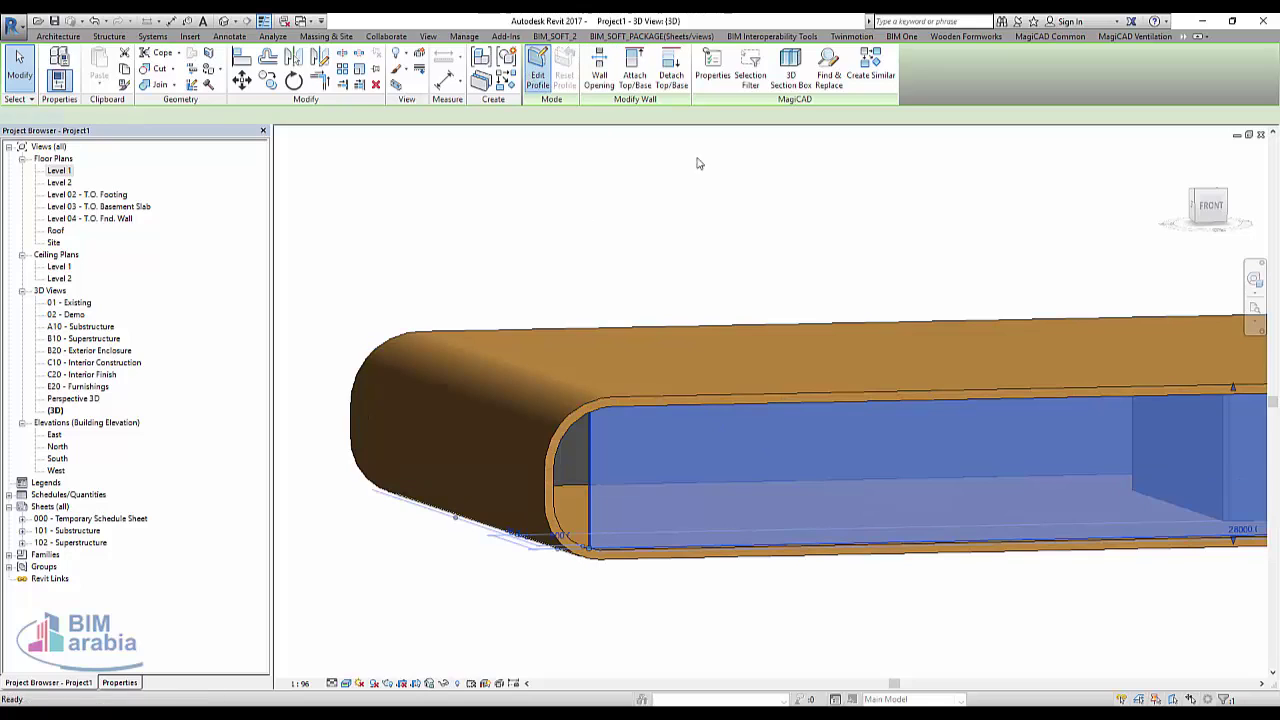
click(1210, 210)
click(594, 88)
scroll(550, 420, up, 4)
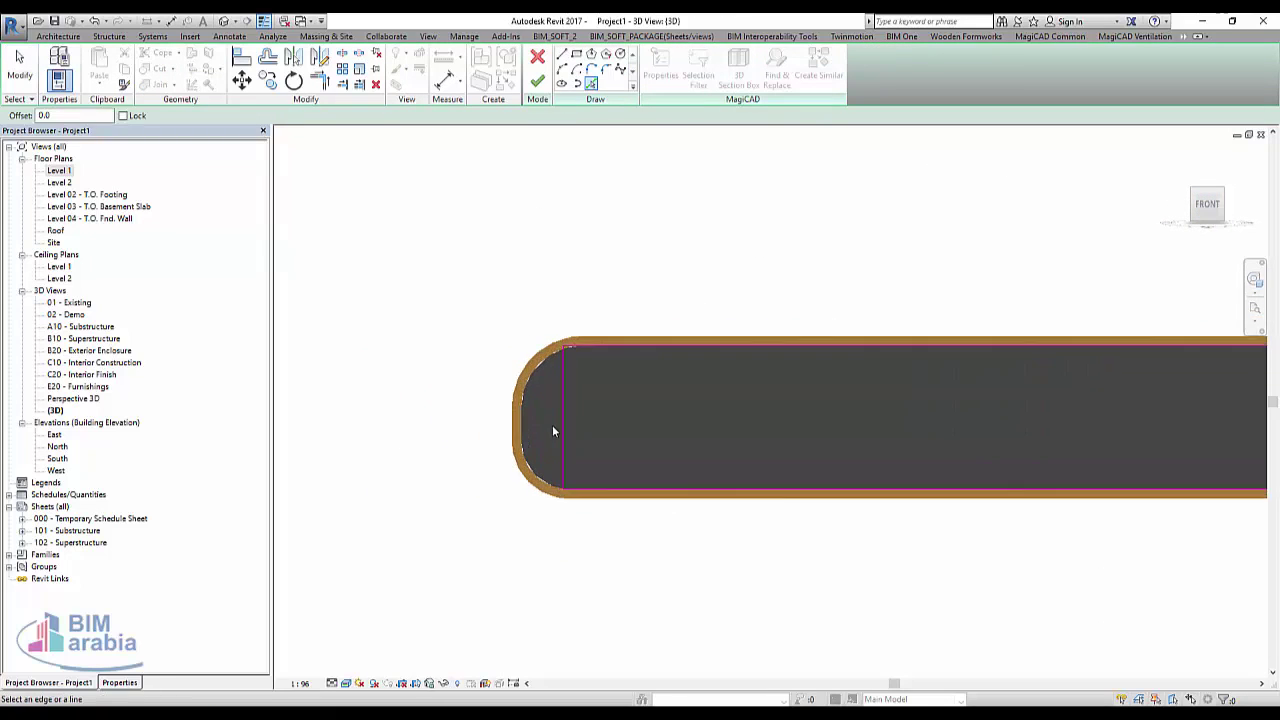
scroll(545, 330, up, 1)
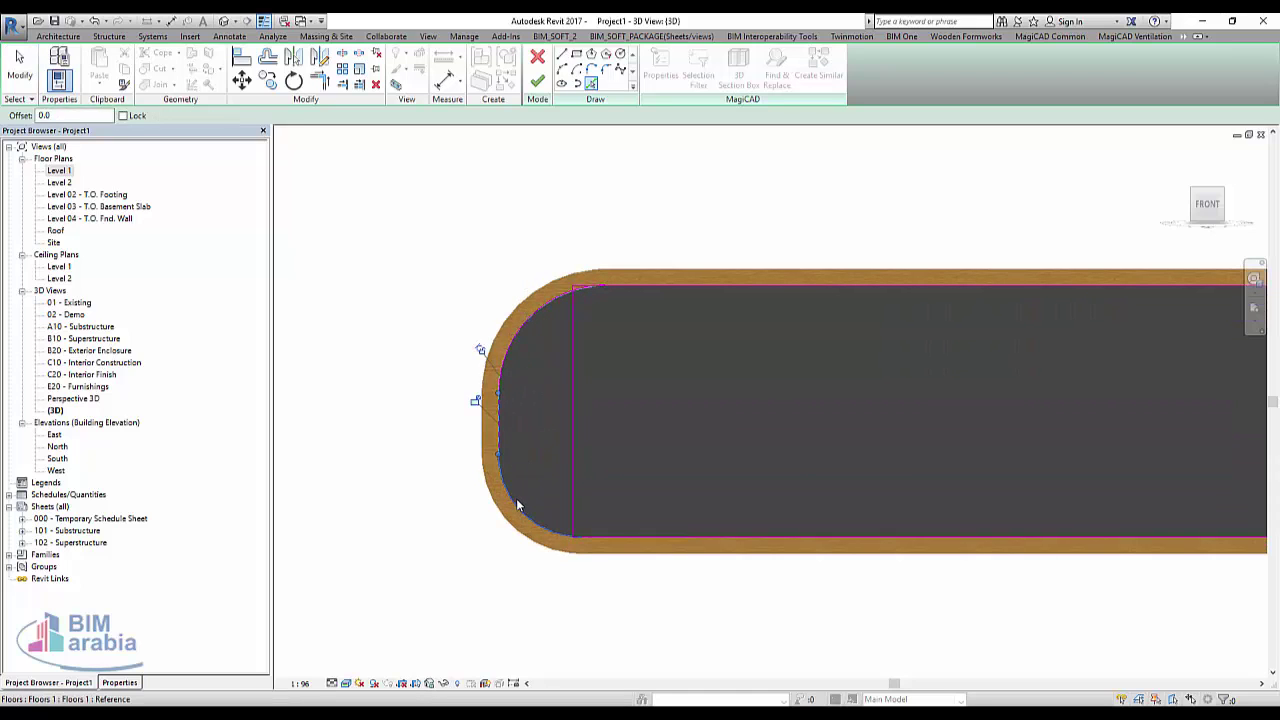
scroll(588, 538, up, 2)
scroll(588, 534, up, 1)
scroll(588, 534, down, 1)
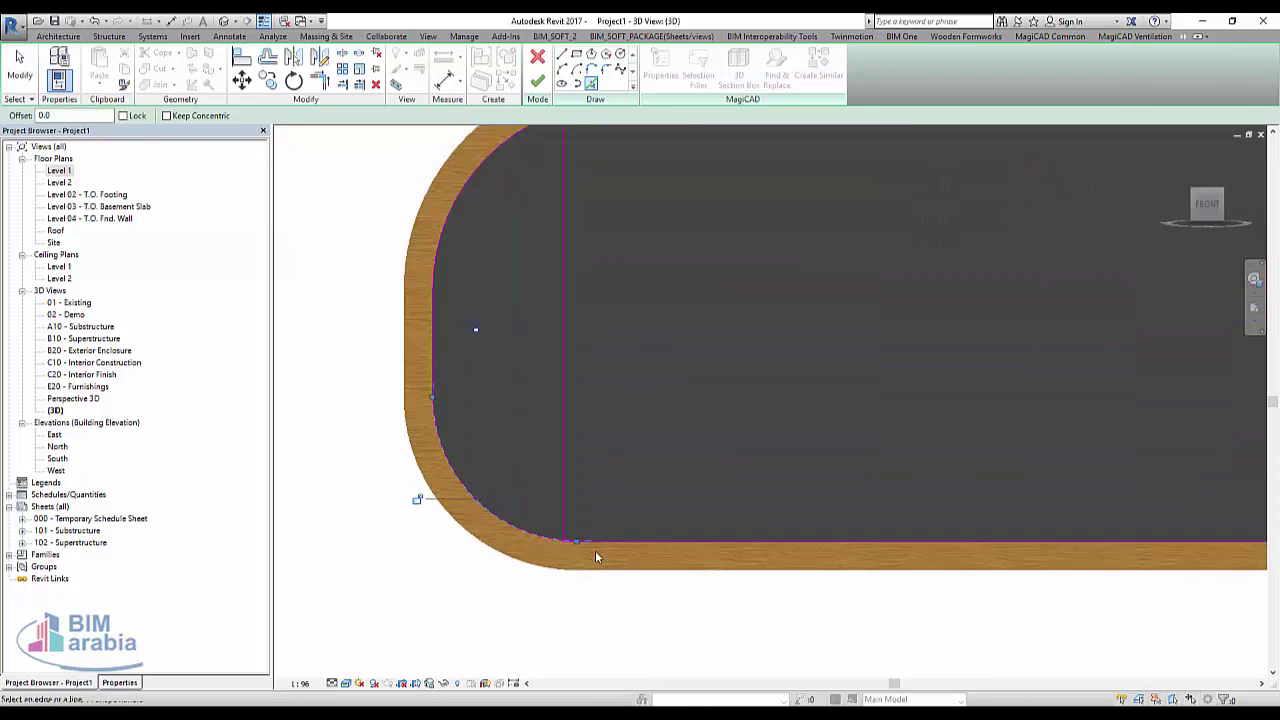
scroll(580, 500, down, 2)
key(Escape)
Delete the leftover vertical line, trim the remaining lines to a corner, and finish the profile.
click(573, 466)
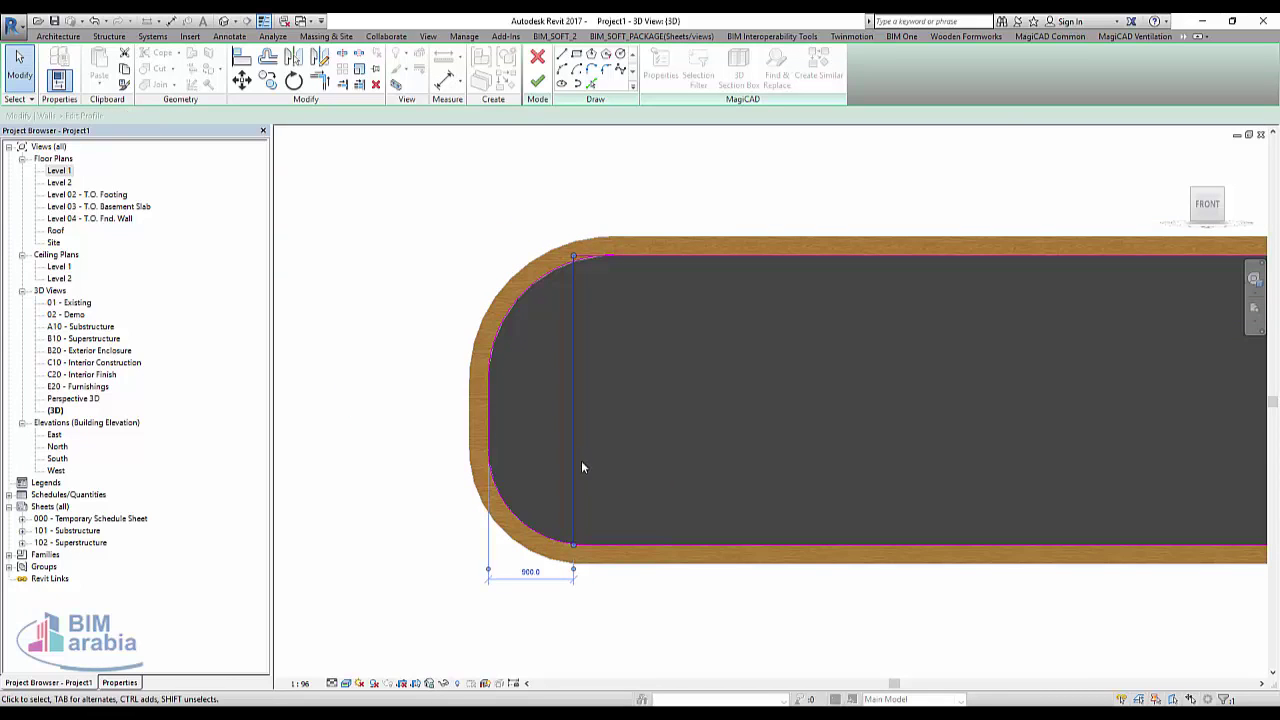
key(Delete)
scroll(562, 249, up, 2)
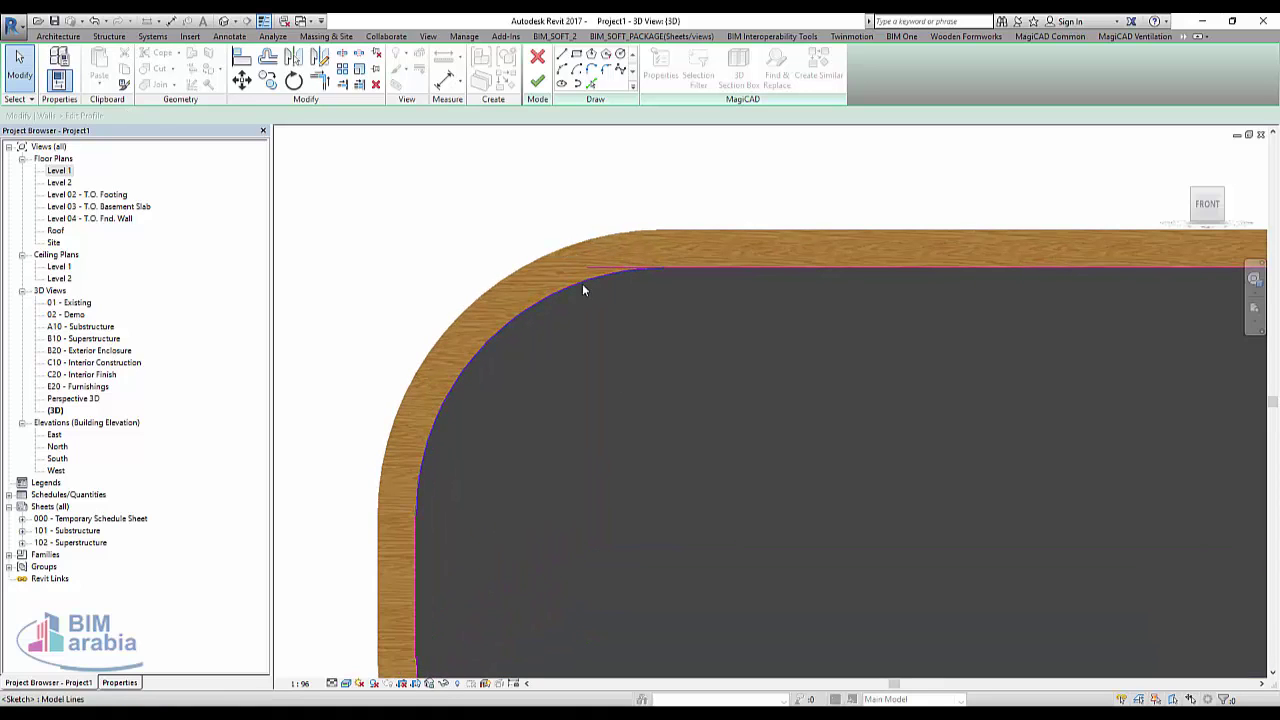
key(t)
key(r)
click(576, 278)
click(686, 268)
scroll(566, 223, down, 2)
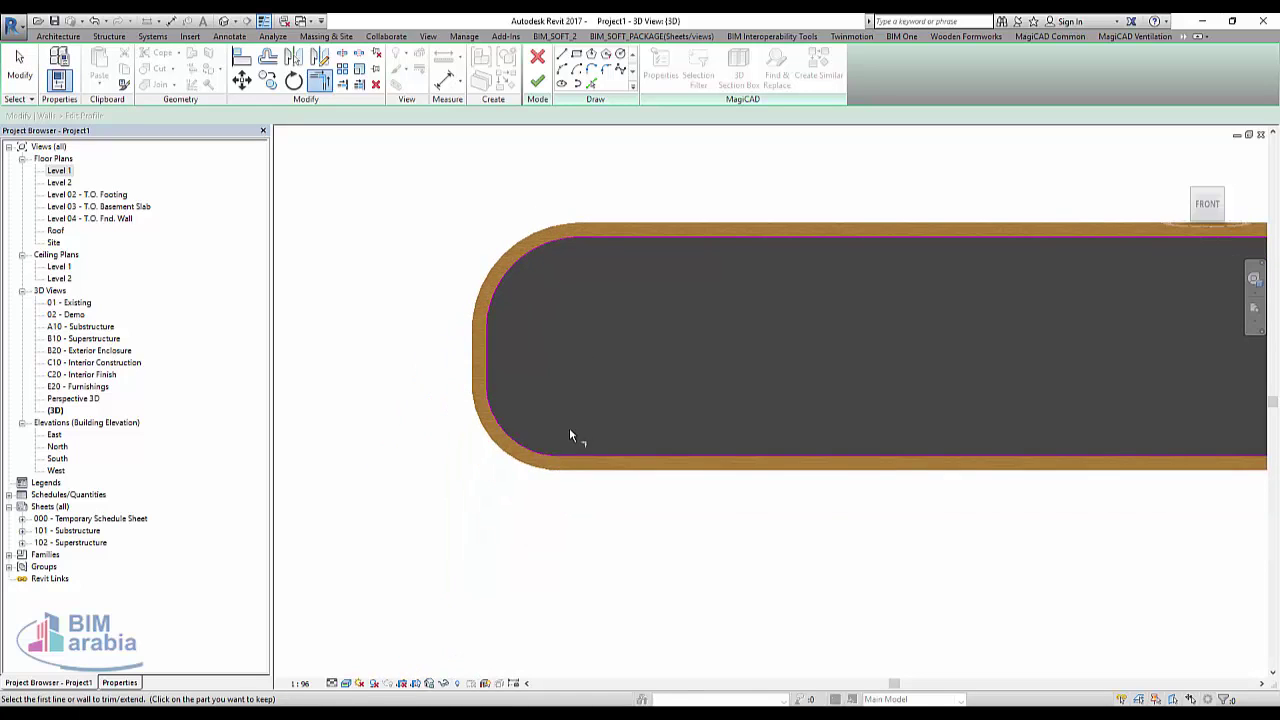
click(537, 80)
Place a wooden door in the long dark wall beneath the rounded wood slab.
scroll(446, 331, down, 3)
shift+middle_drag(685, 358, 878, 478)
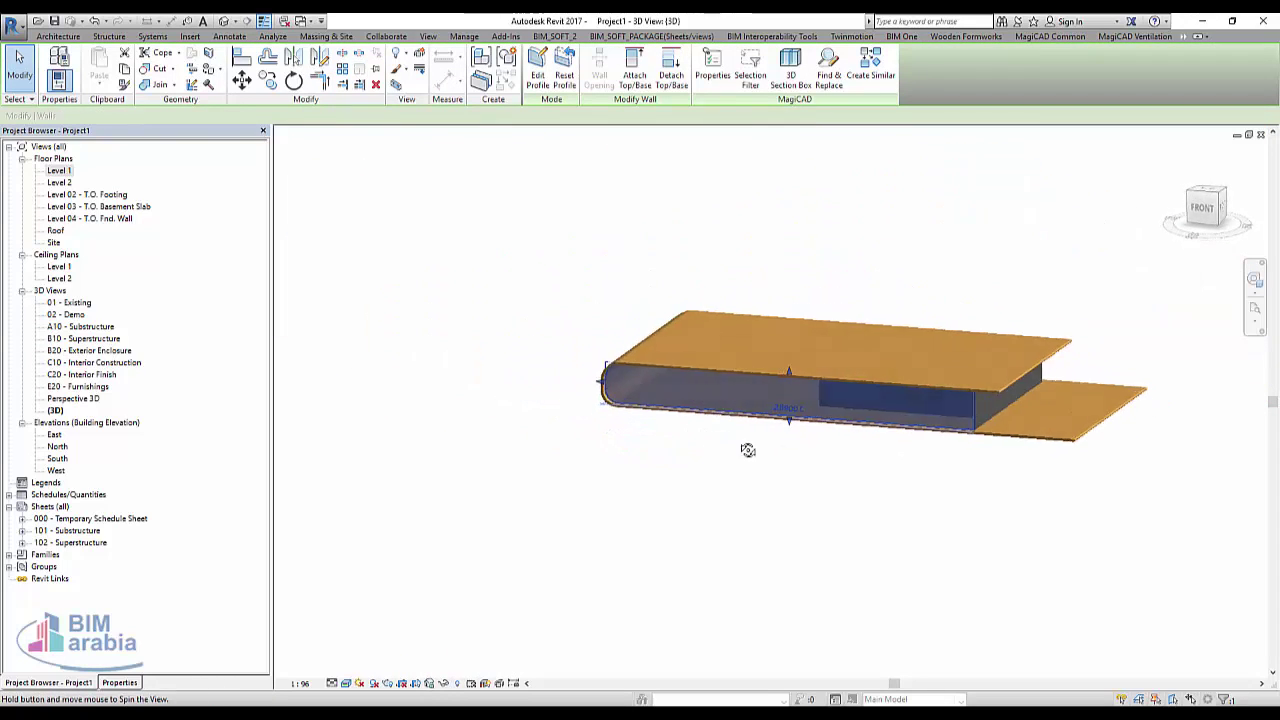
shift+middle_drag(878, 478, 877, 400)
scroll(884, 383, up, 2)
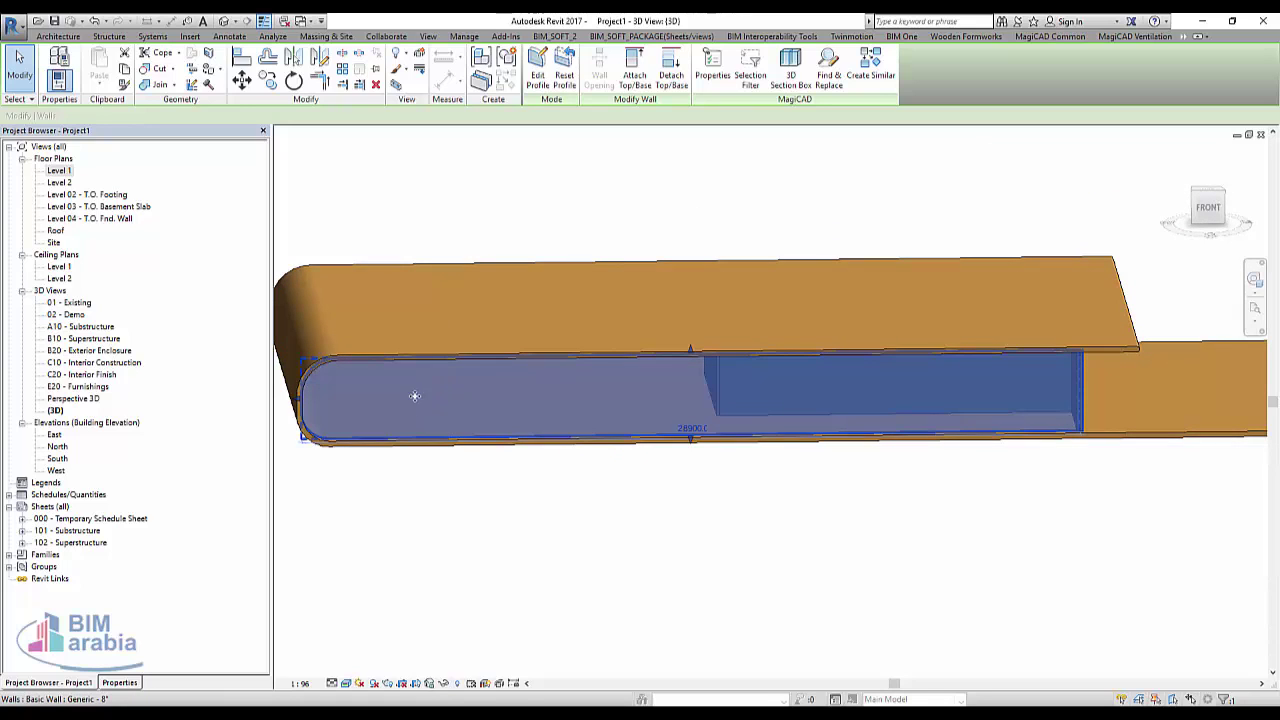
click(58, 36)
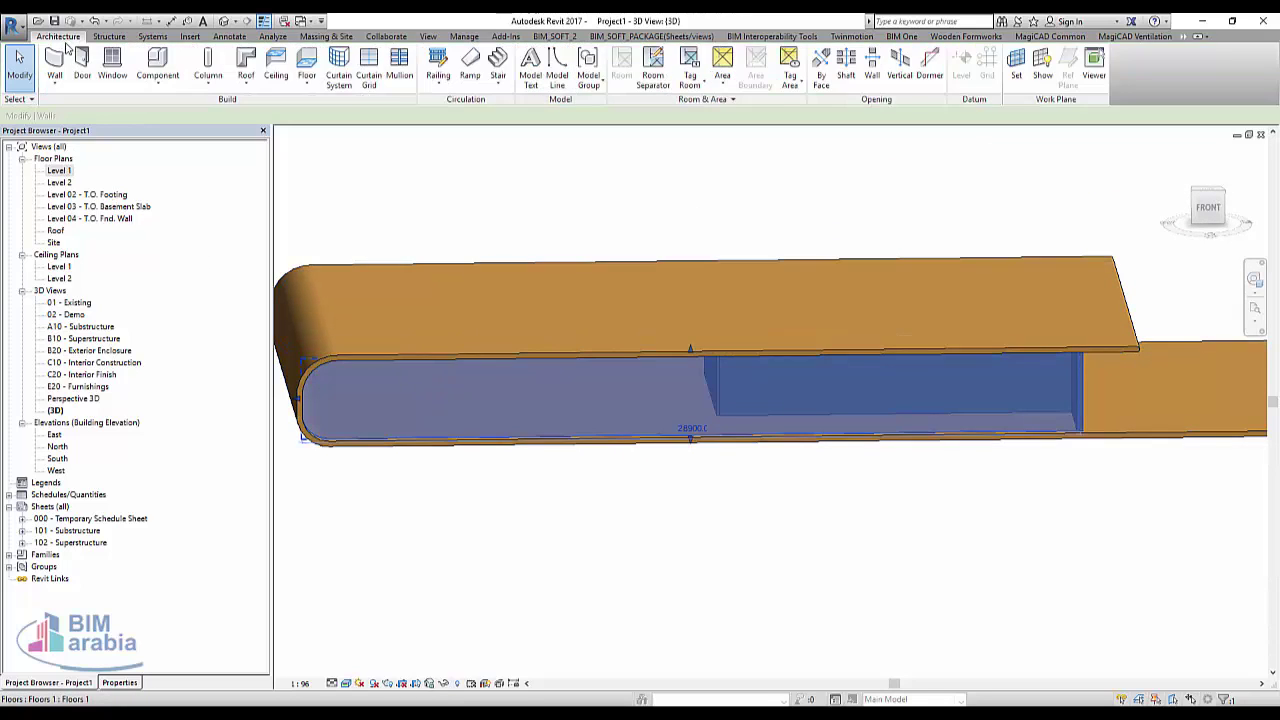
click(85, 65)
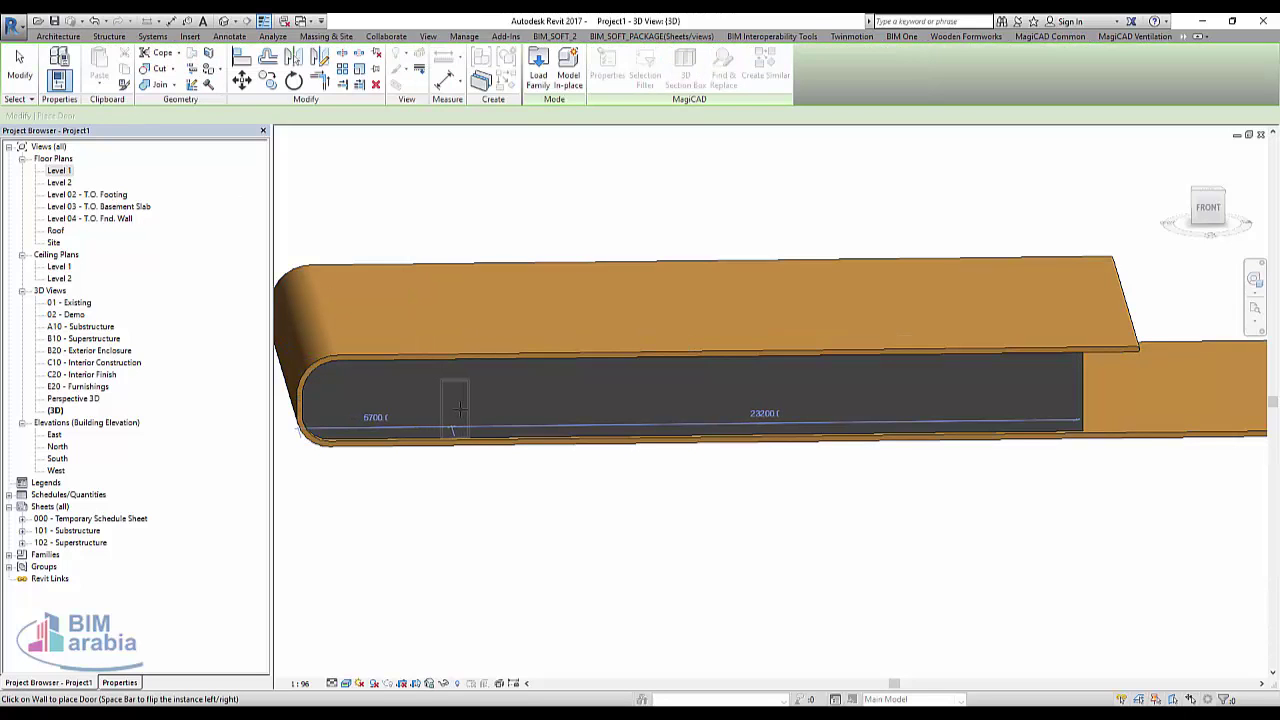
scroll(548, 491, down, 3)
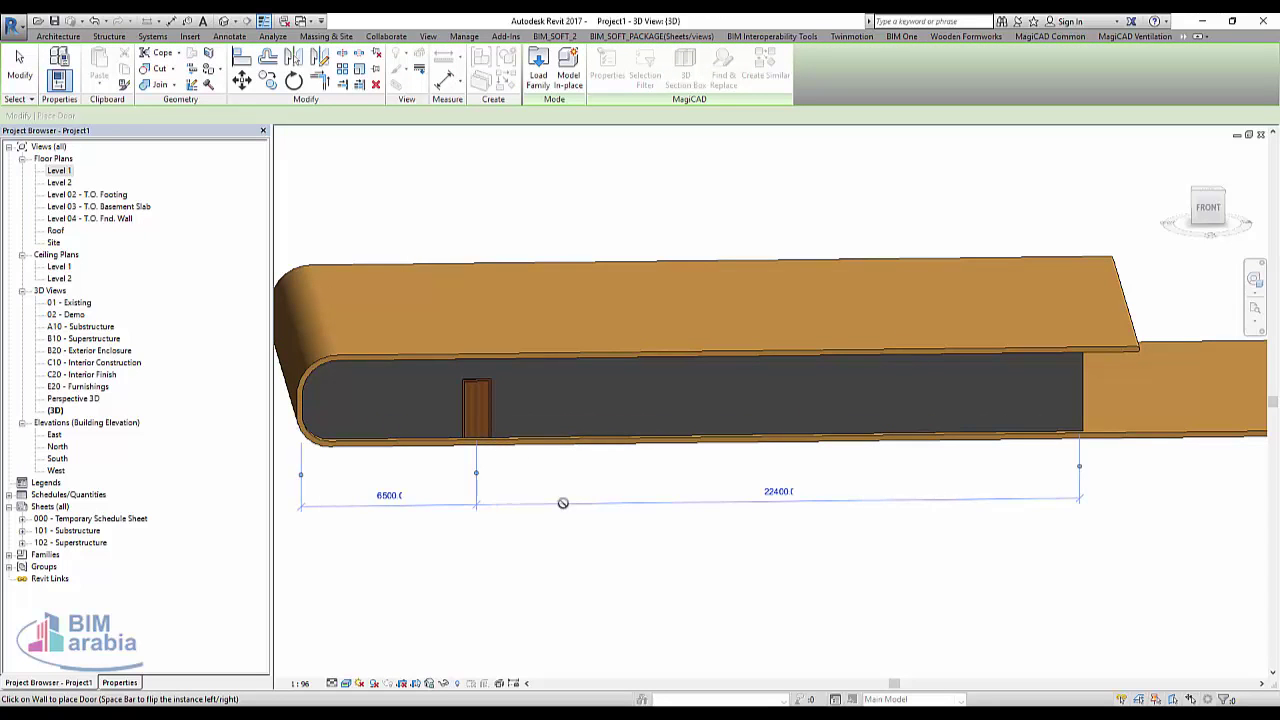
scroll(600, 509, down, 2)
mouse_move(697, 560)
shift+middle_down()
mouse_move(521, 559)
mouse_move(440, 520)
shift+middle_up()
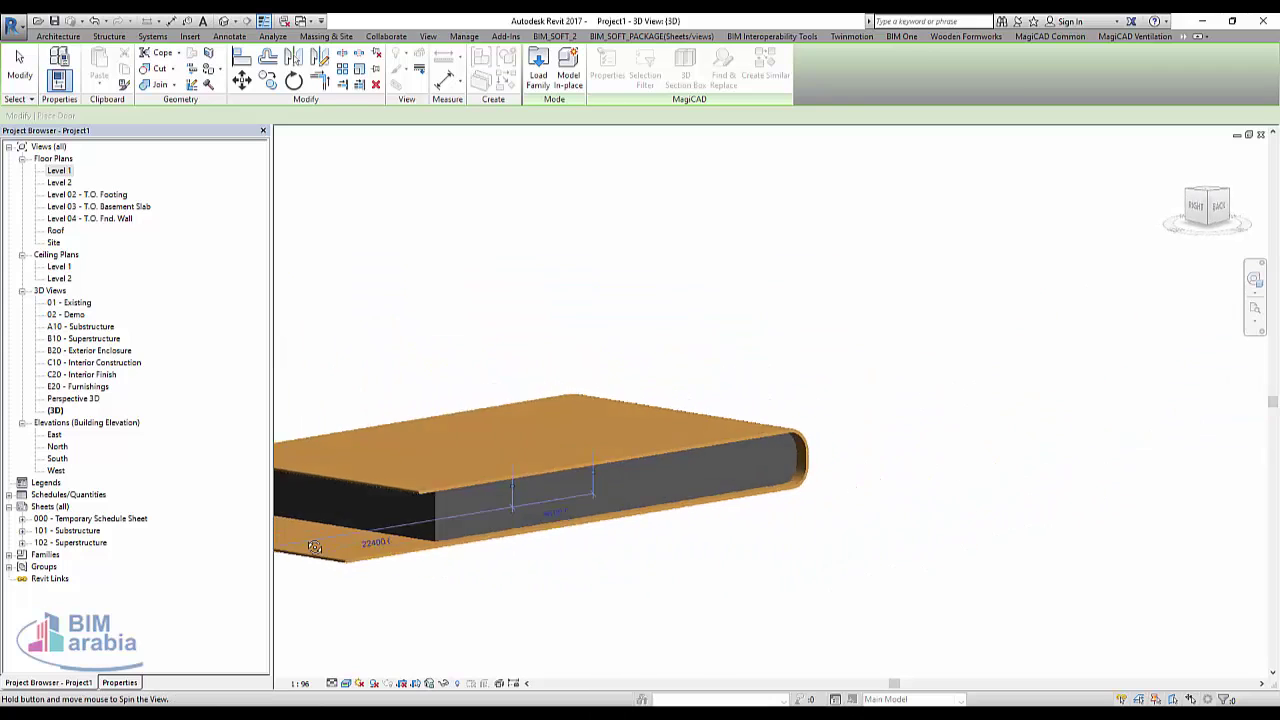
scroll(435, 515, up, 2)
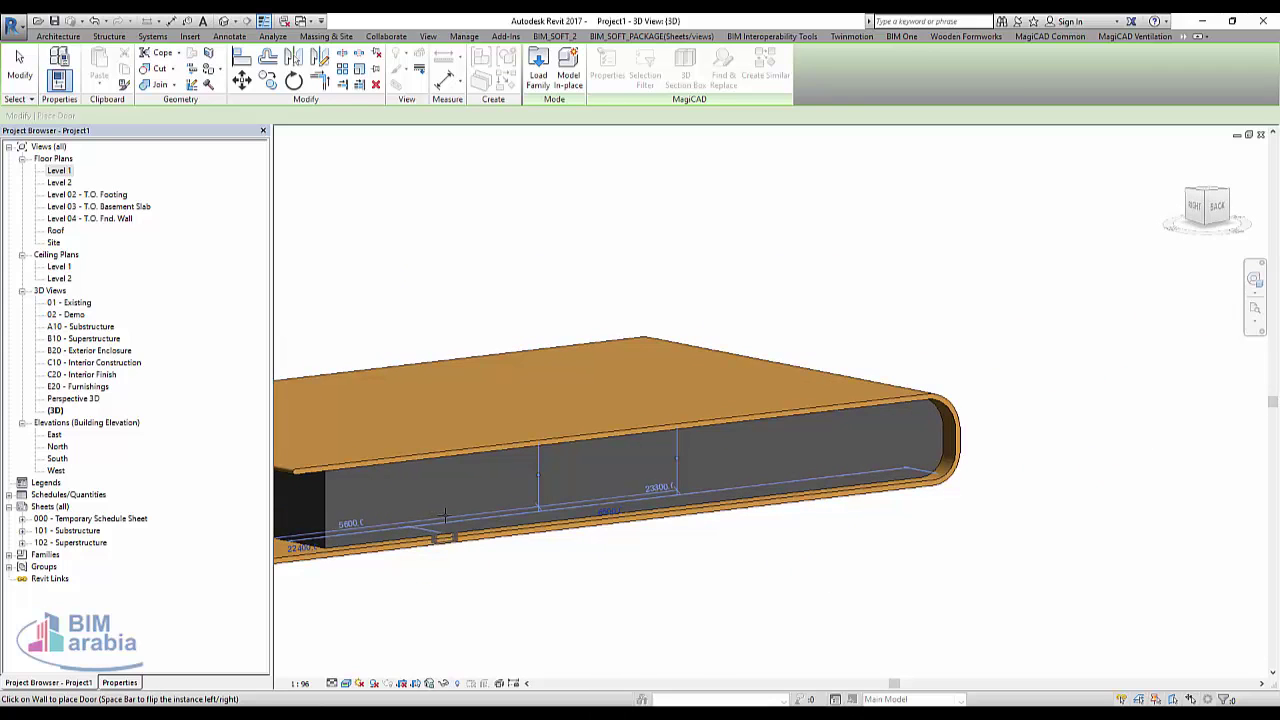
scroll(445, 525, up, 3)
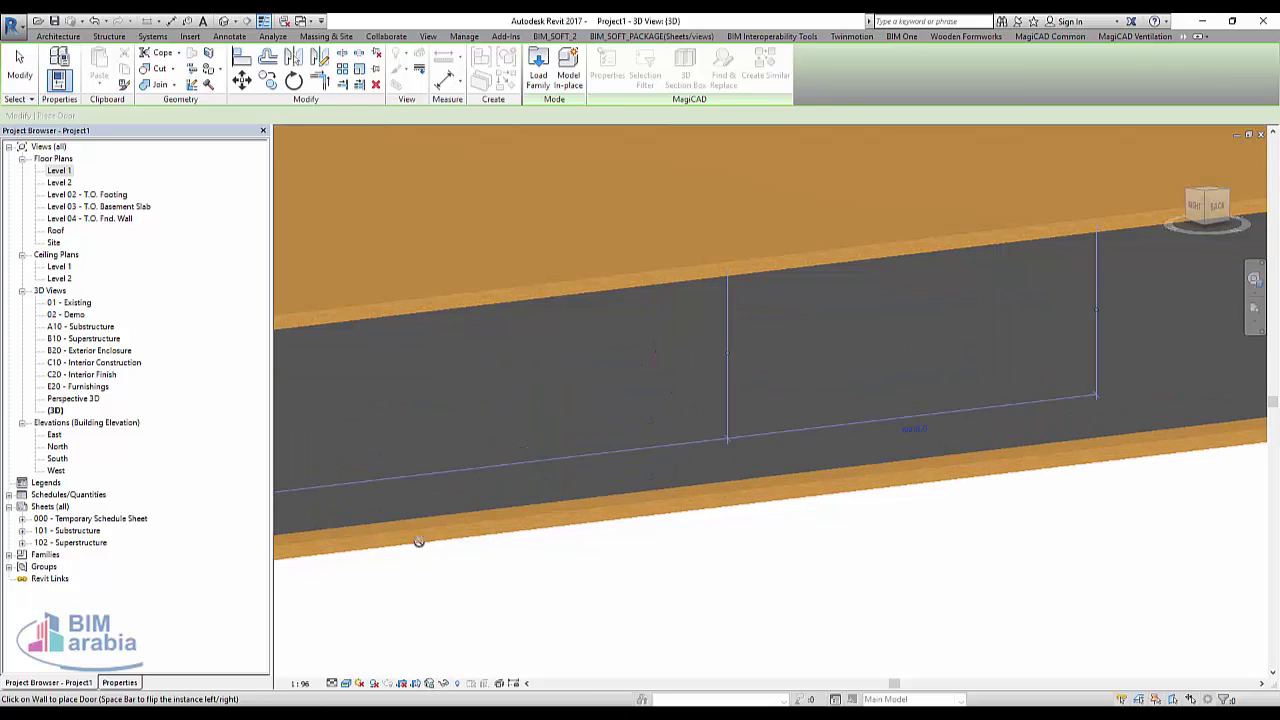
click(425, 510)
scroll(534, 546, down, 4)
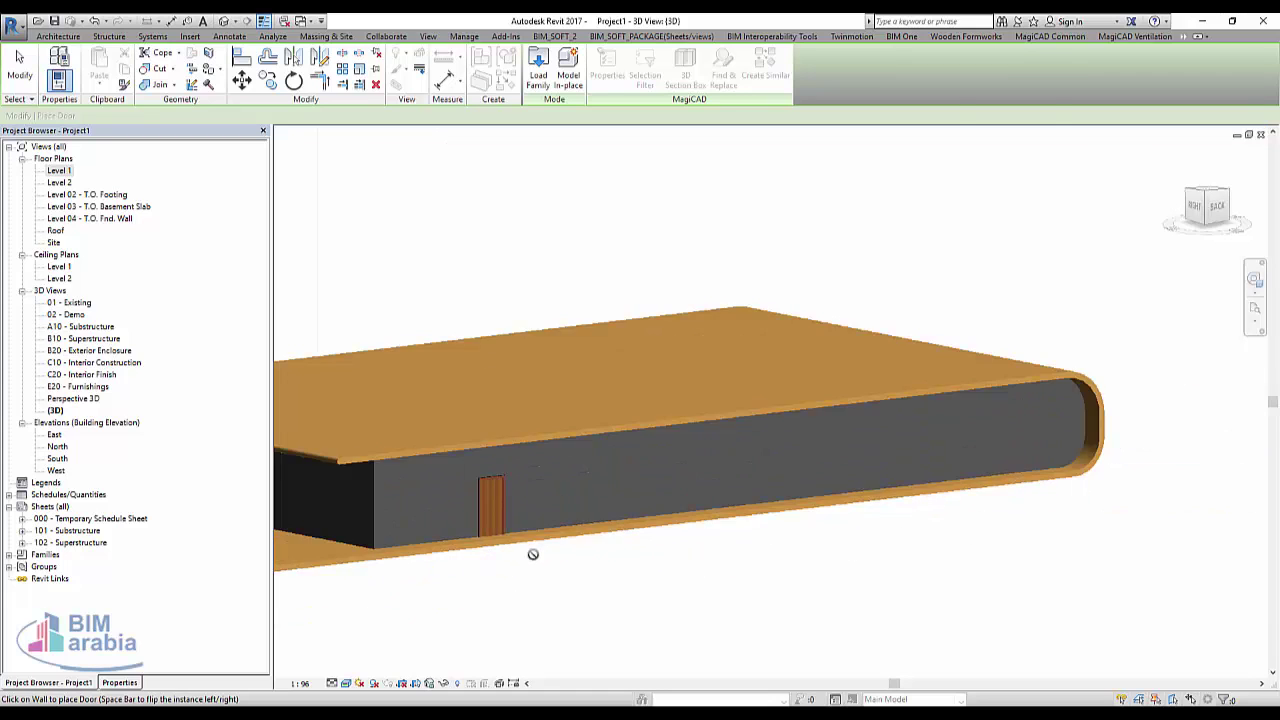
key(Escape)
key(Escape)
shift+middle_drag(503, 569, 560, 508)
On the Level 1 plan, select the bottom, top and left inner walls.
click(527, 490)
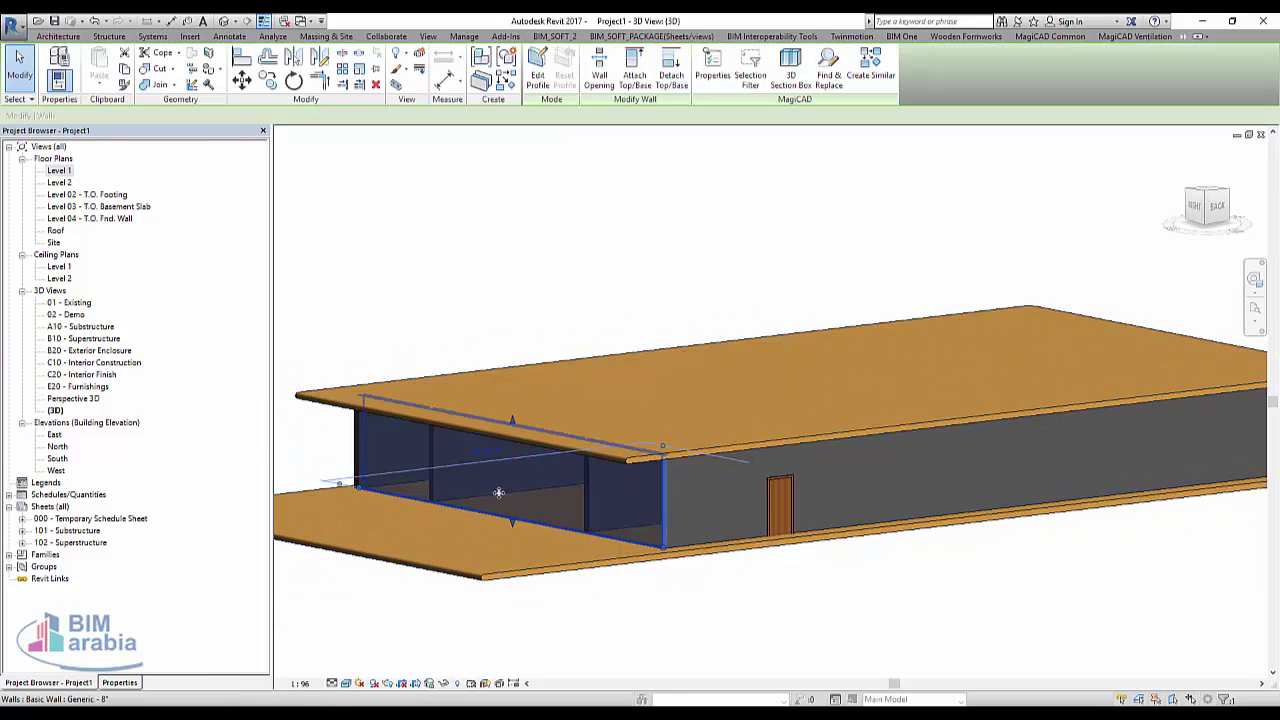
mouse_move(608, 586)
shift+middle_down()
mouse_move(480, 606)
mouse_move(354, 366)
shift+middle_up()
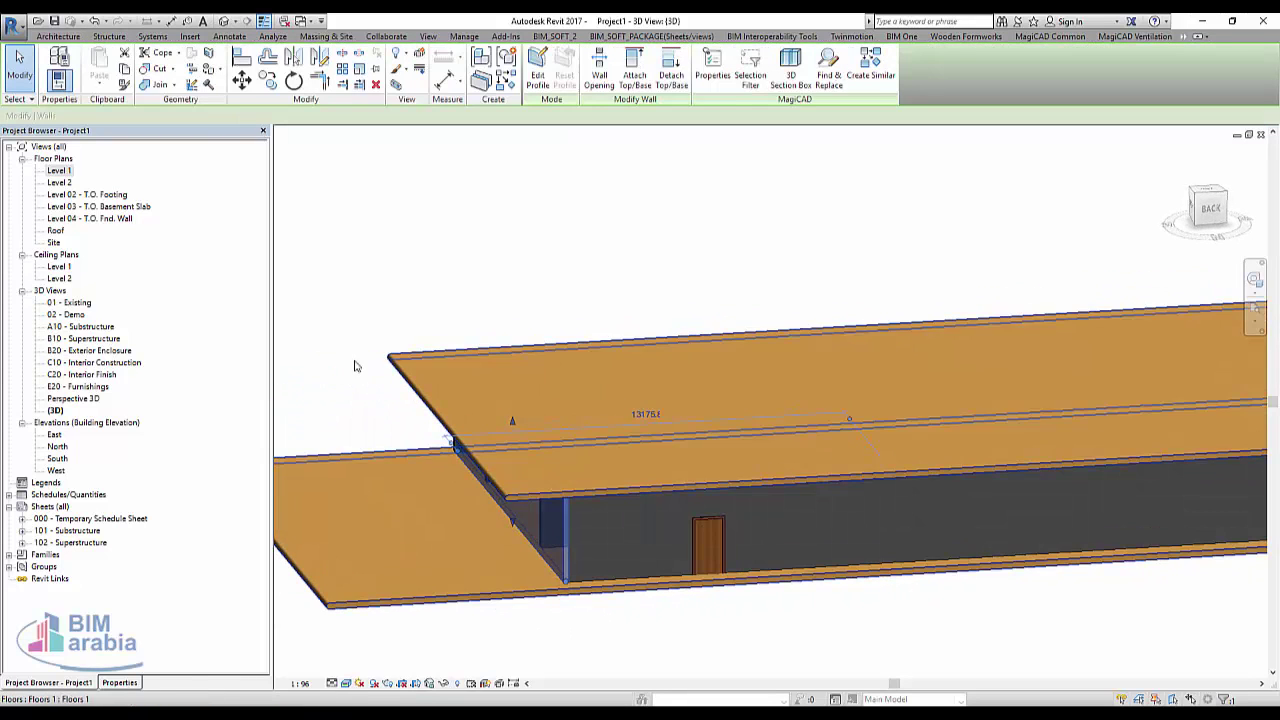
double_click(59, 172)
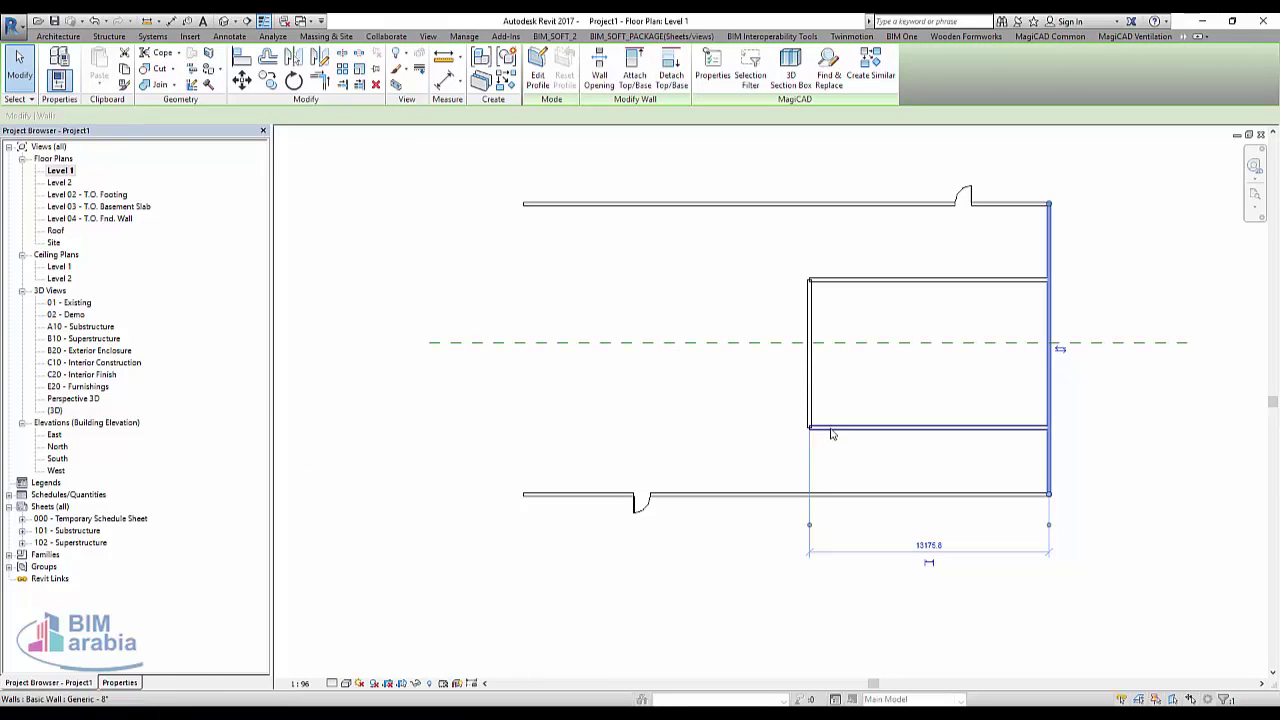
scroll(835, 434, down, 1)
click(890, 430)
ctrl+click(858, 302)
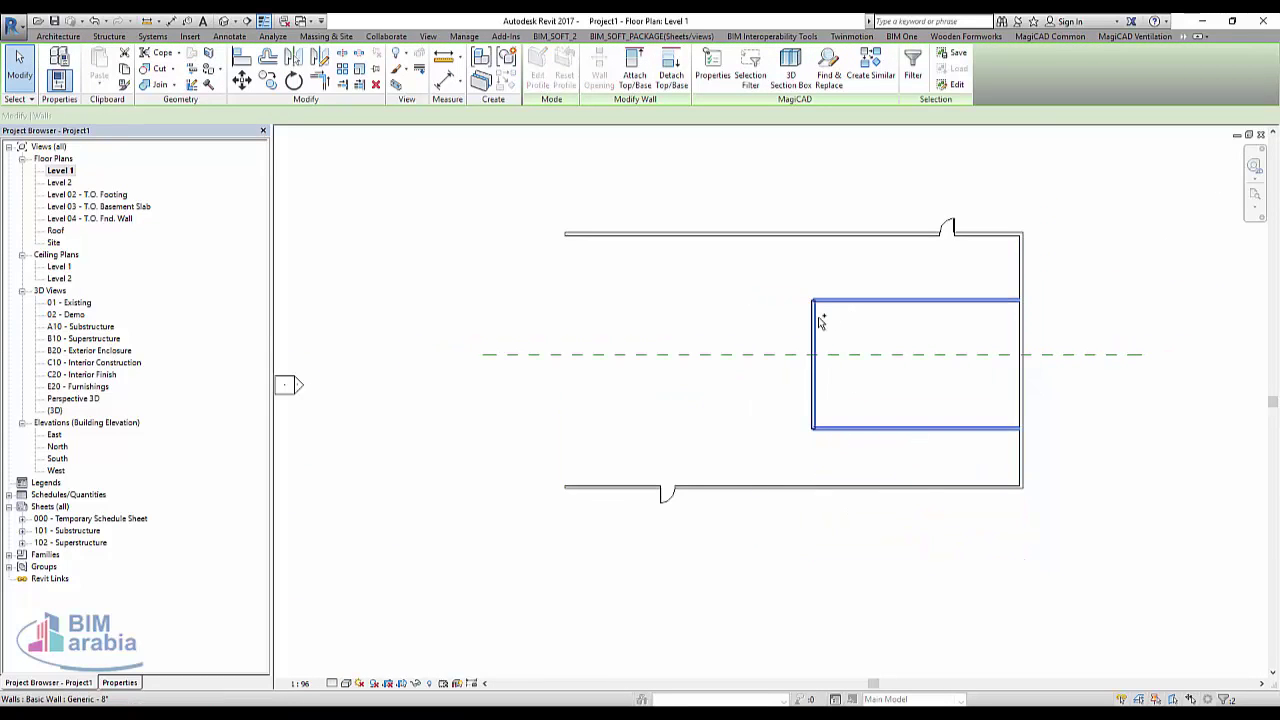
ctrl+click(820, 320)
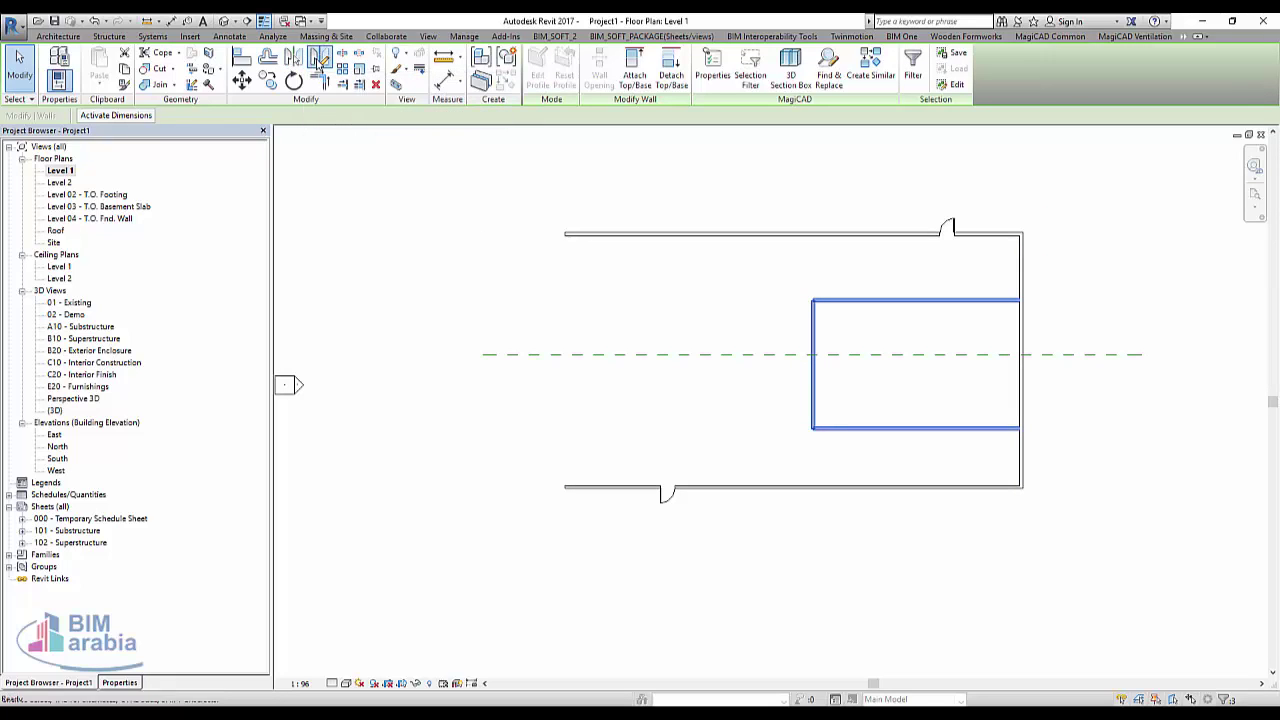
Mirror the three walls across a drawn vertical axis without copying, then return to {3D}.
click(317, 57)
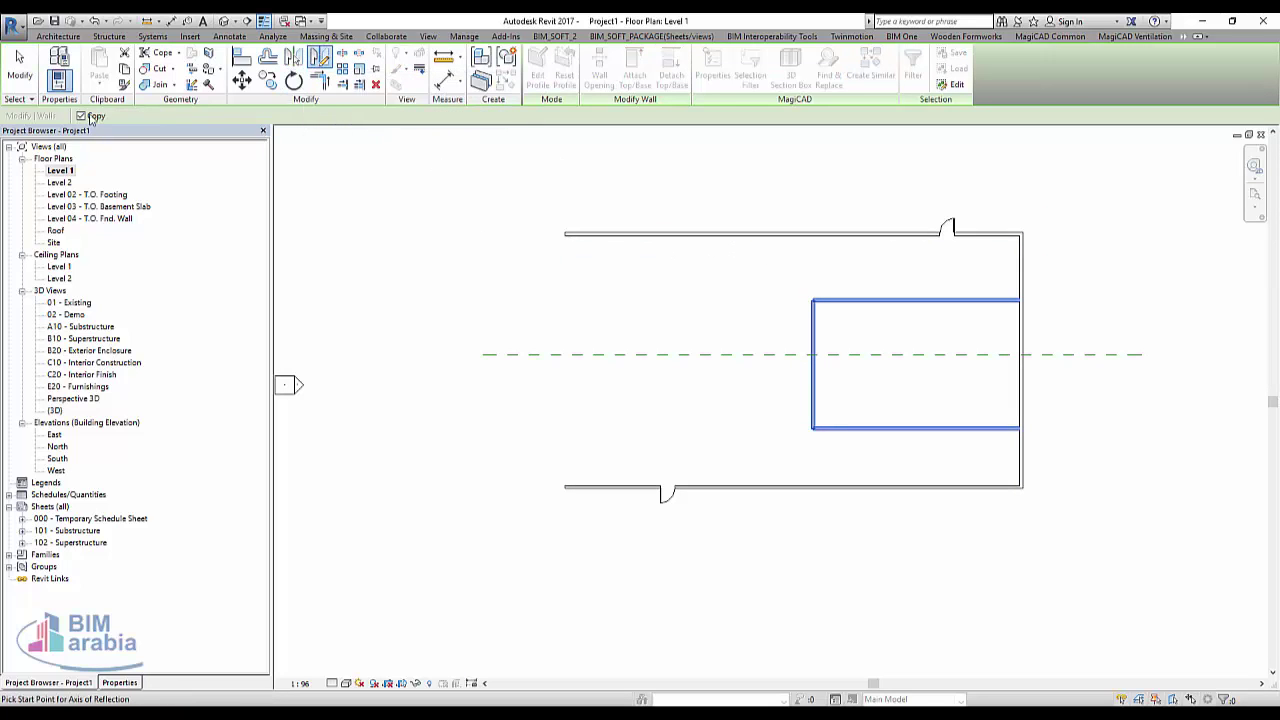
click(749, 234)
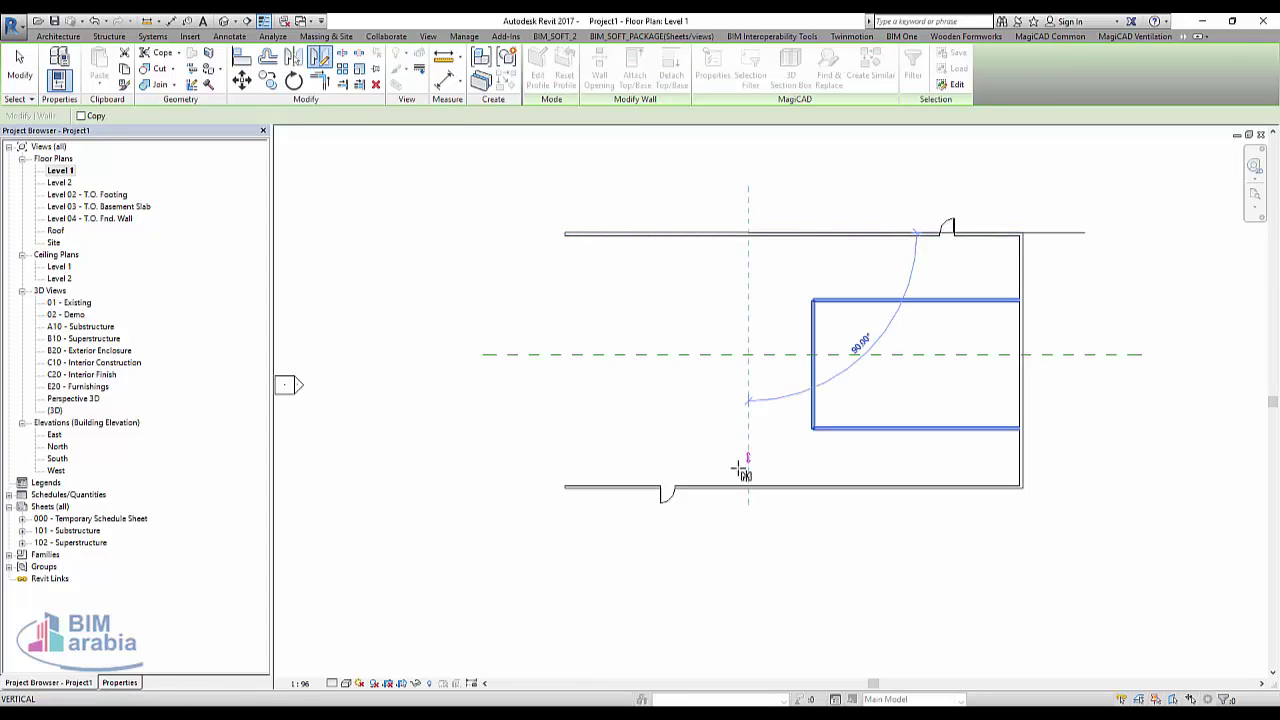
click(748, 485)
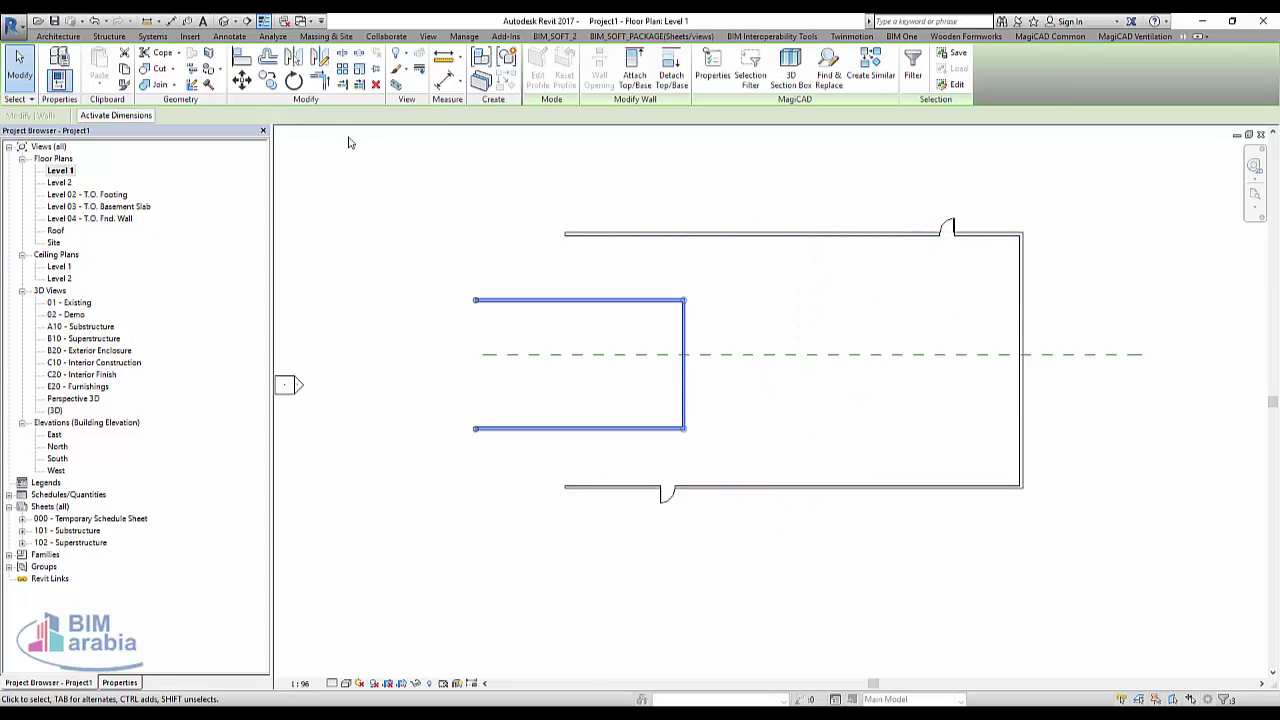
click(226, 21)
mouse_move(497, 217)
shift+middle_down()
mouse_move(651, 383)
mouse_move(809, 509)
mouse_move(709, 517)
shift+middle_up()
Edit the upper protruding wall's profile from the Back view and pick the slab's curved edge.
click(1100, 530)
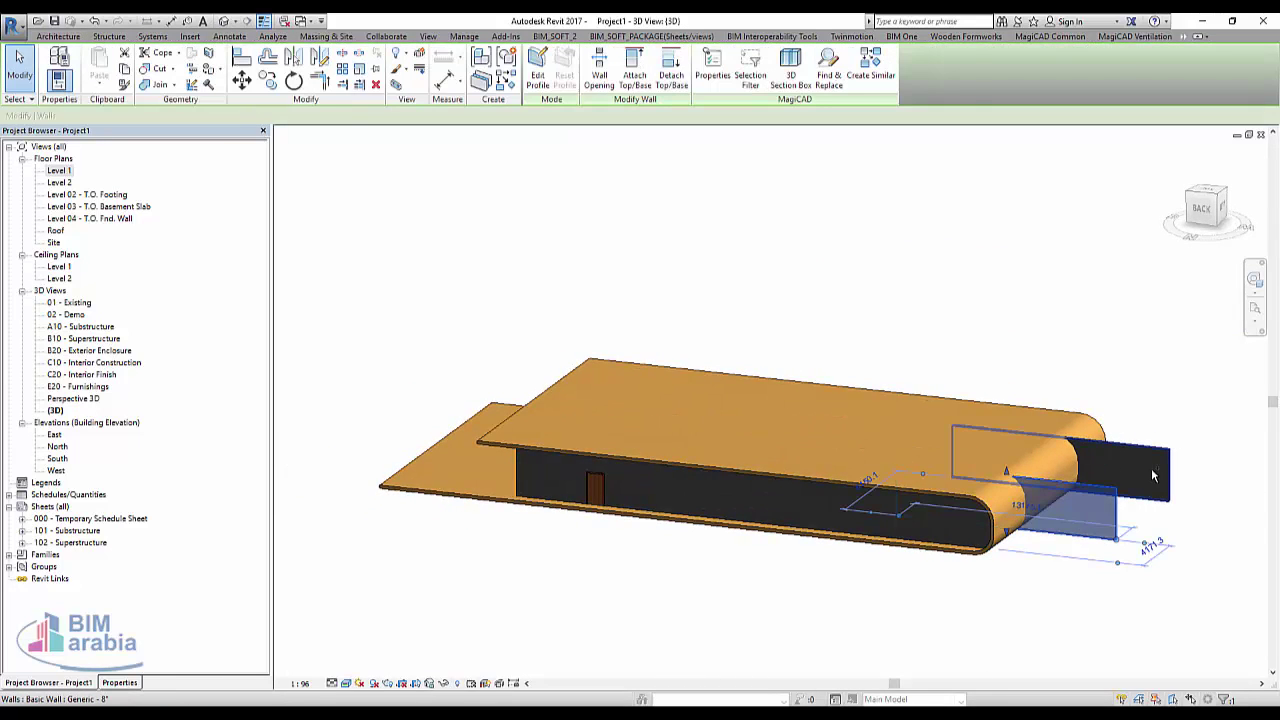
ctrl+click(1155, 476)
scroll(1040, 450, up, 2)
scroll(909, 591, up, 1)
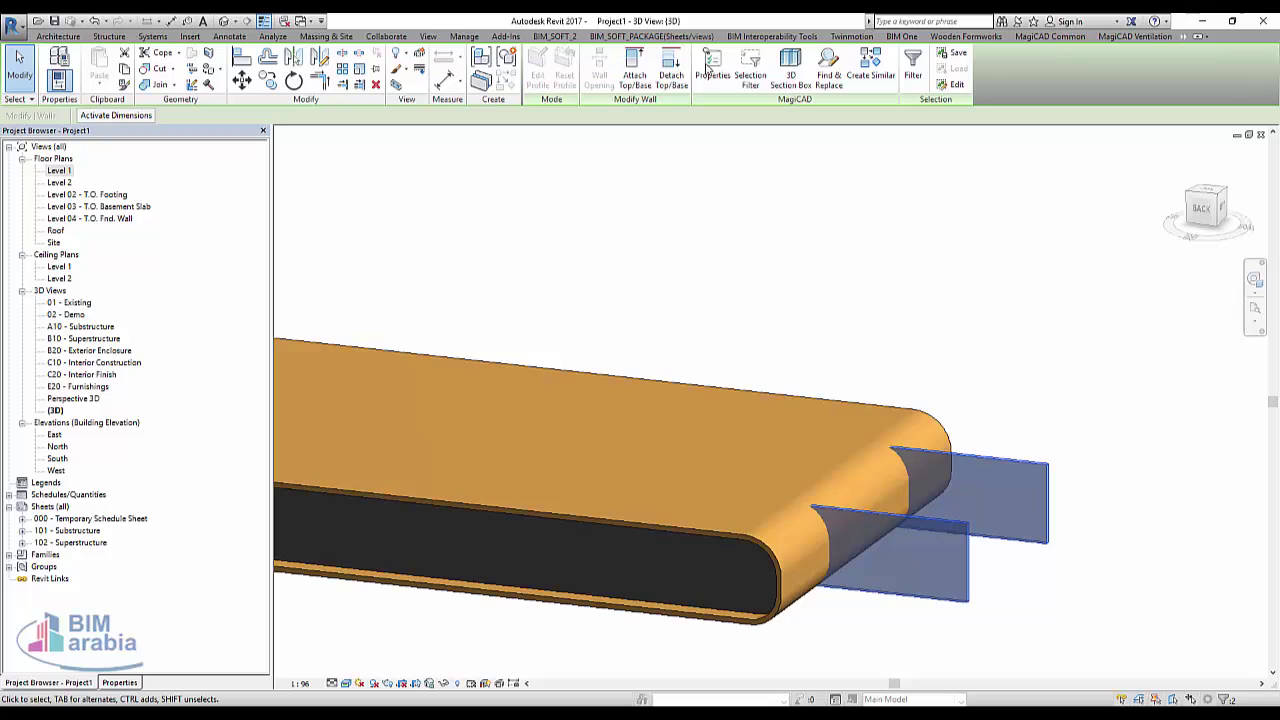
click(940, 355)
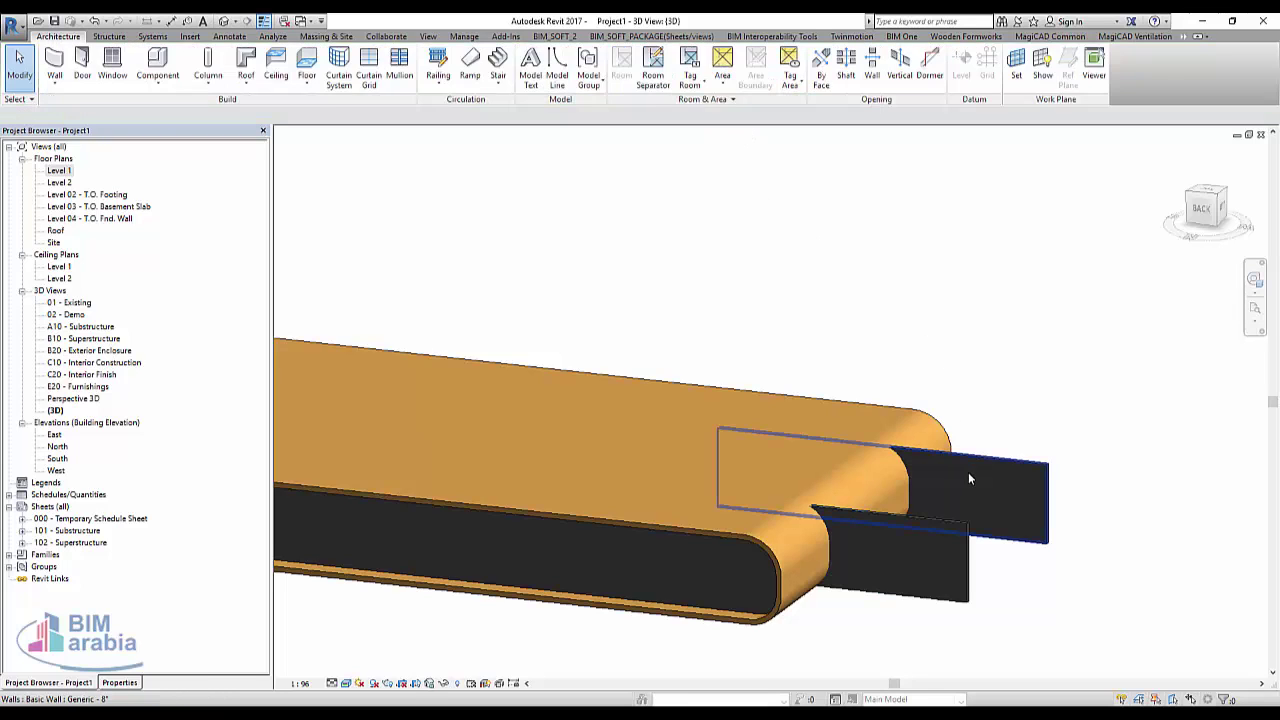
click(968, 472)
click(551, 65)
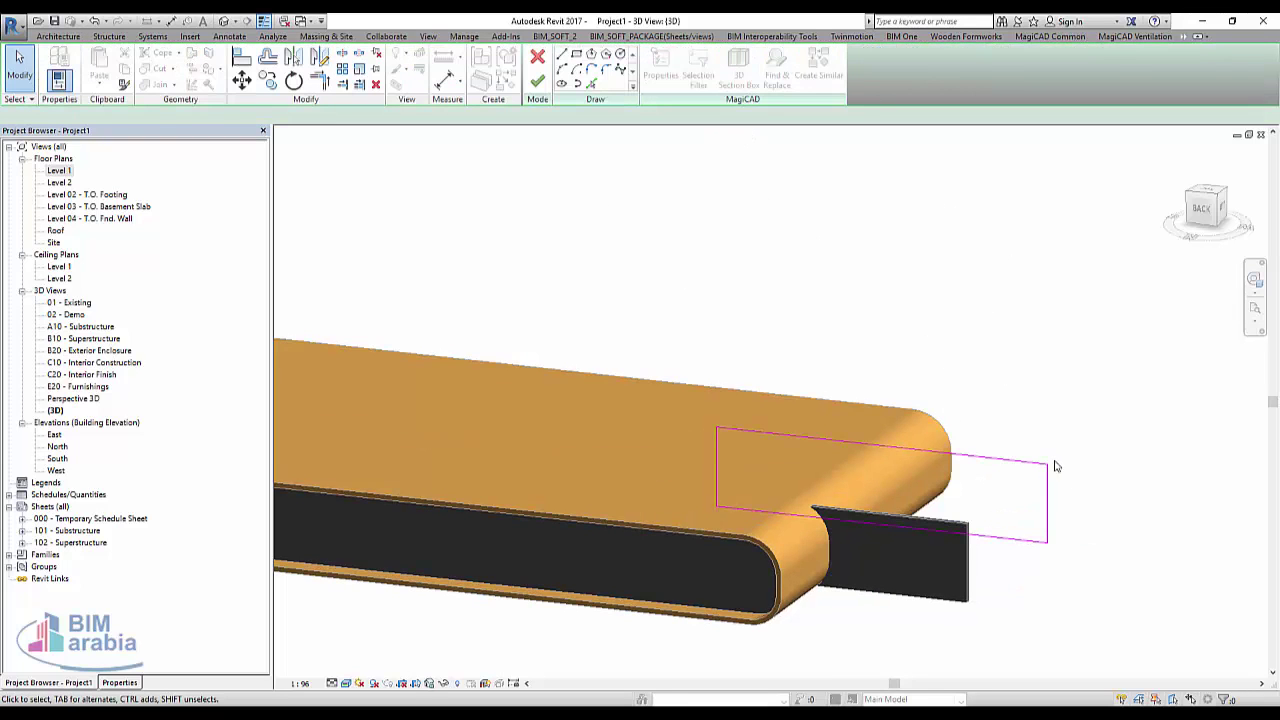
click(1209, 213)
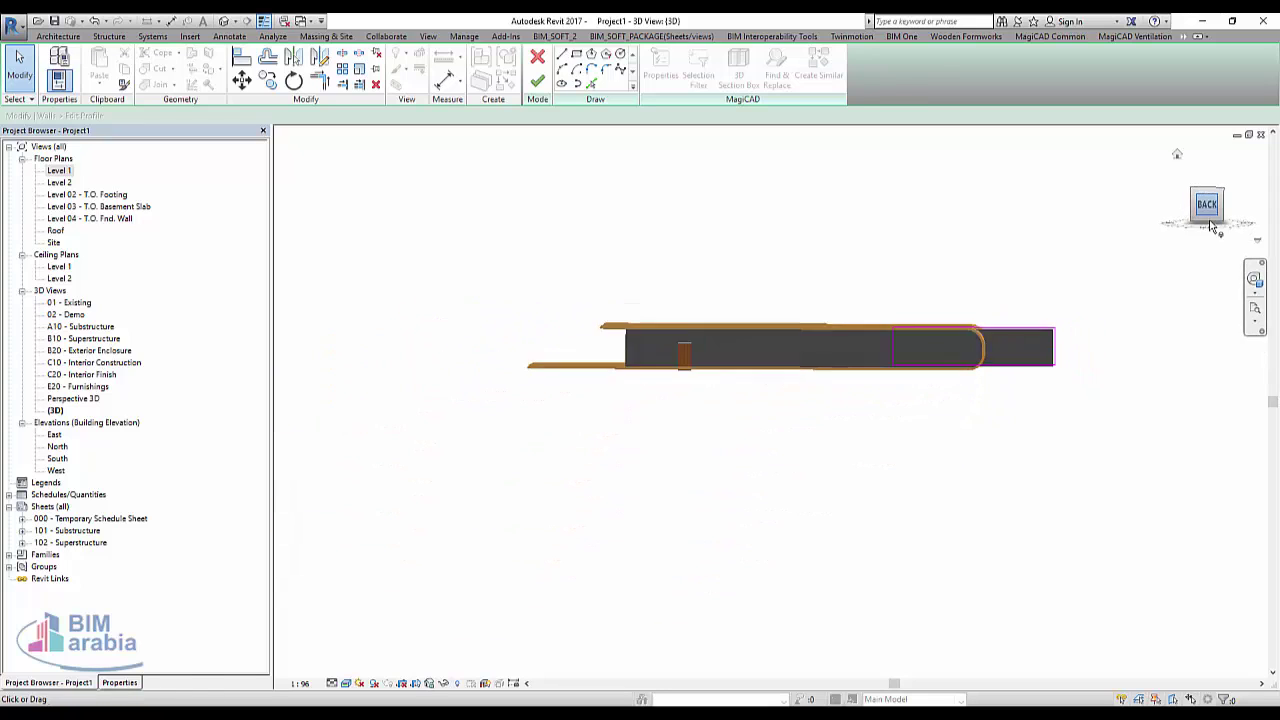
scroll(877, 426, up, 2)
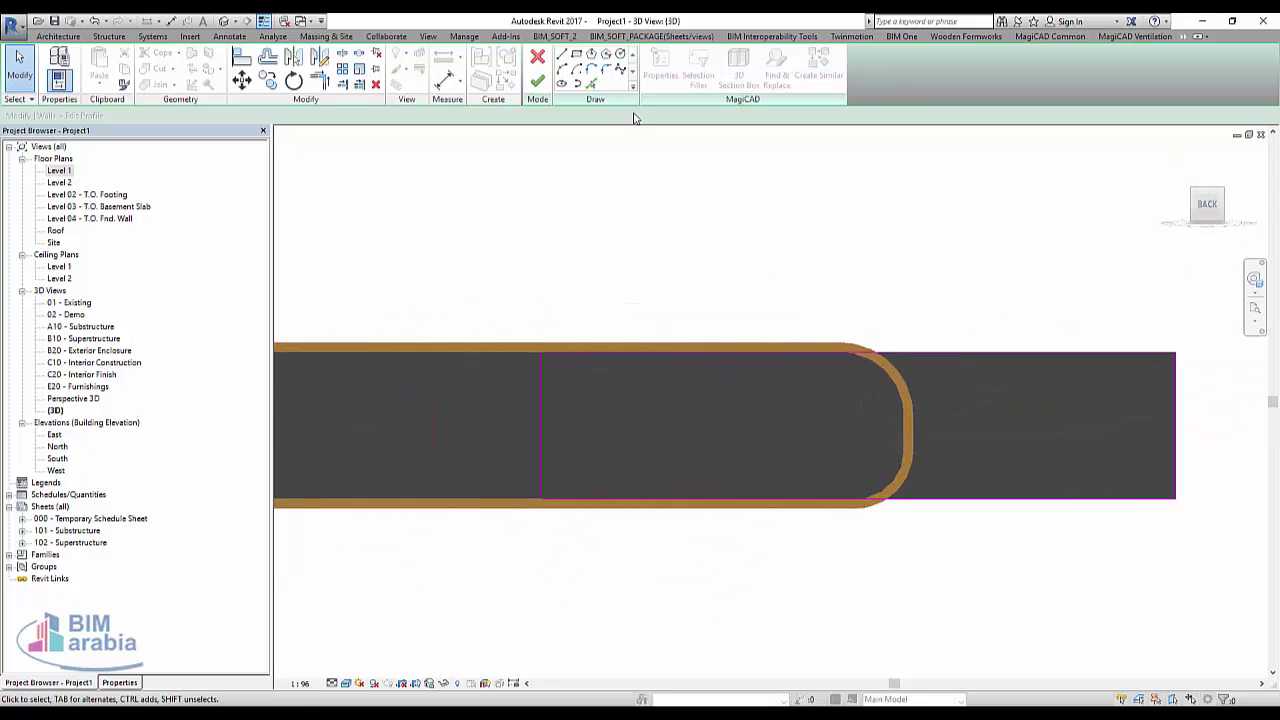
key(p)
key(l)
click(875, 368)
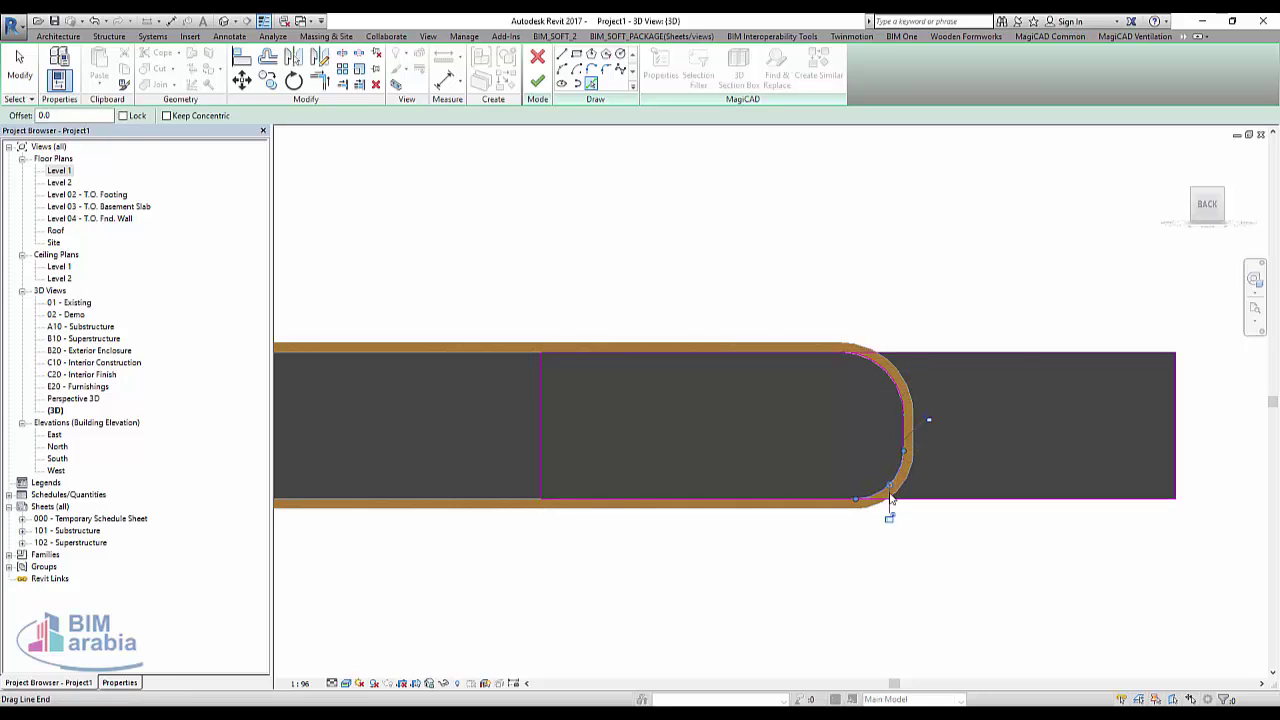
Trim the sketch, delete the right and bottom lines, and finish the profile edit.
scroll(897, 484, up, 1)
scroll(899, 483, up, 1)
key(t)
key(r)
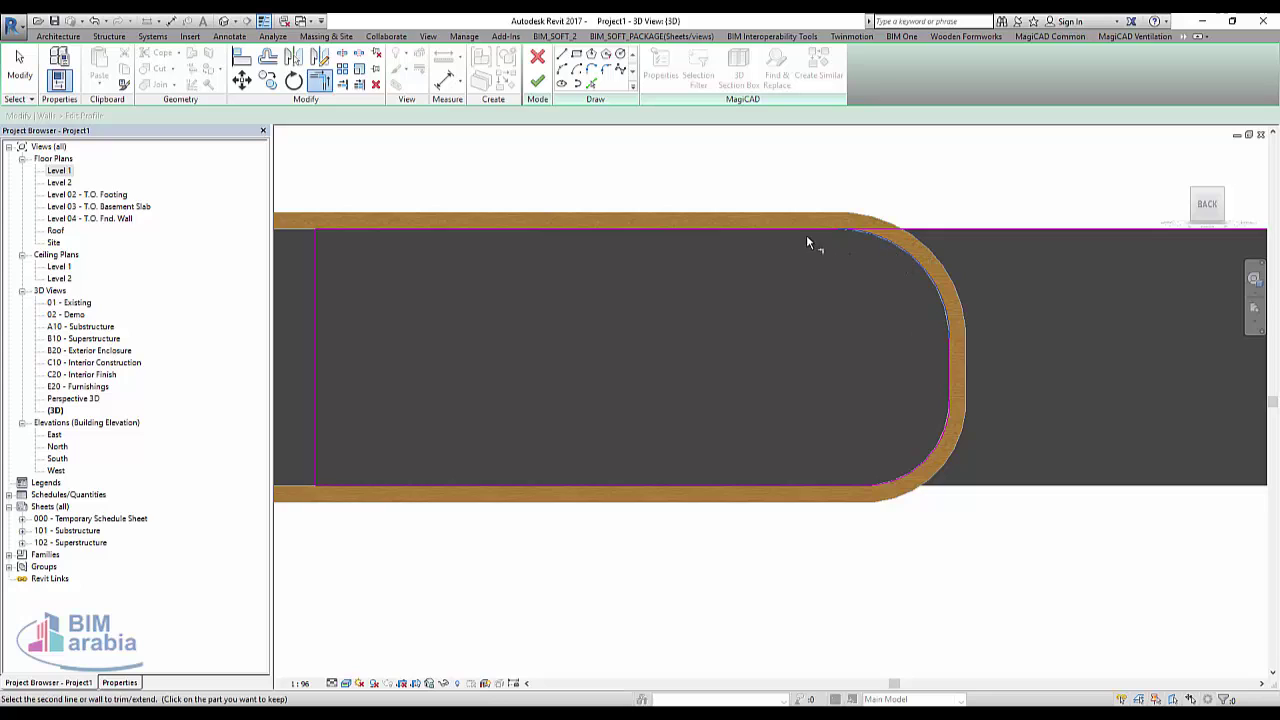
scroll(657, 318, down, 2)
key(Escape)
key(Escape)
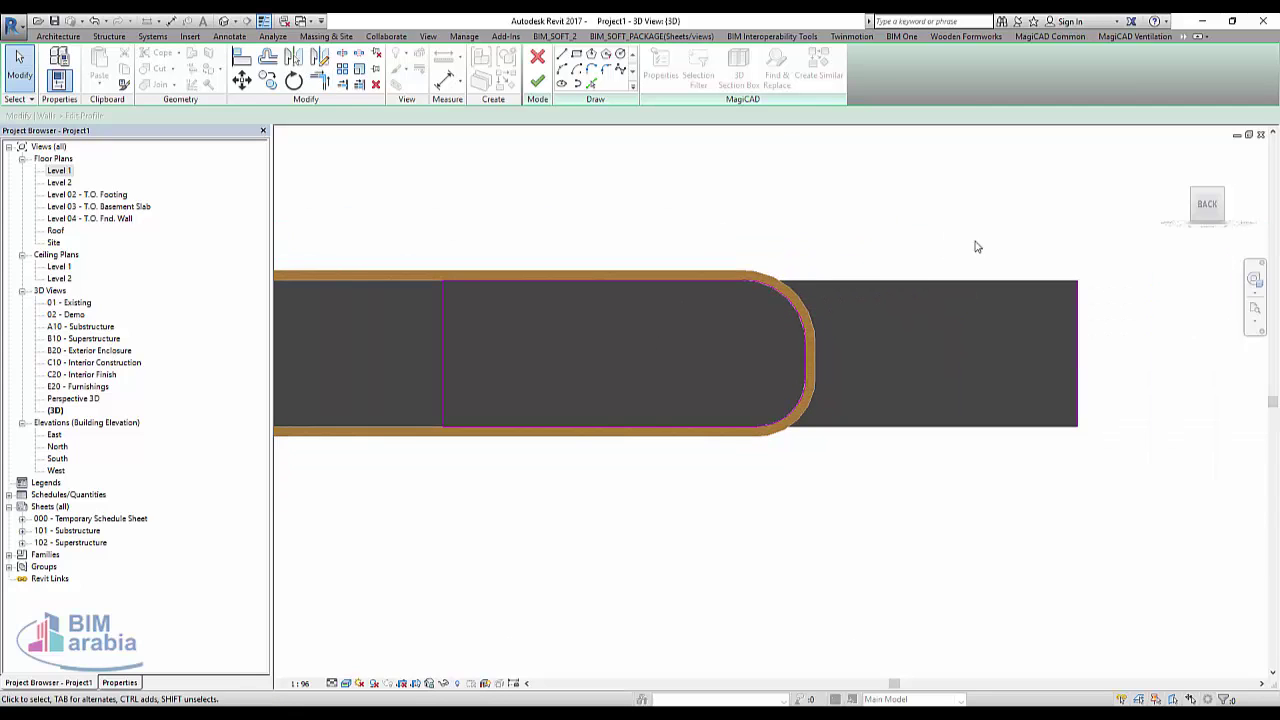
drag(960, 218, 1109, 460)
key(Delete)
click(537, 80)
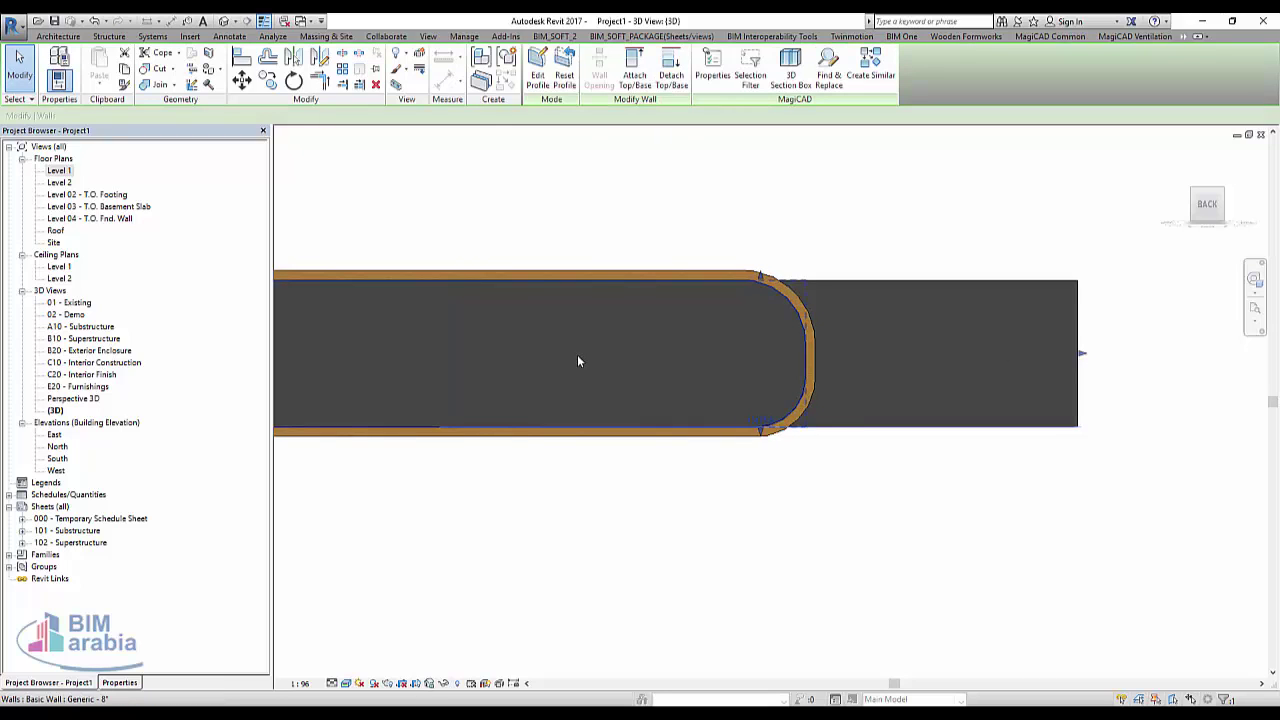
Delete the leftover wall block and, on Level 1, move the short interior wall upward with MV.
click(988, 398)
click(714, 384)
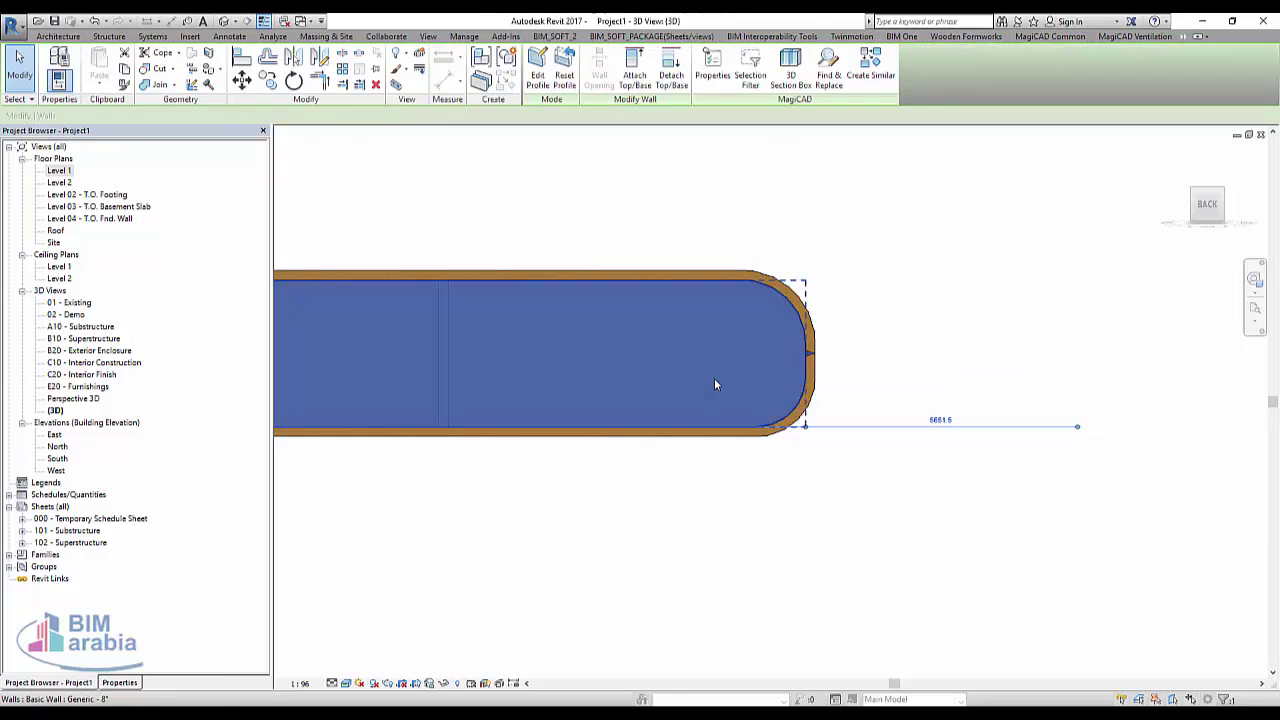
key(ctrl+Tab)
click(645, 430)
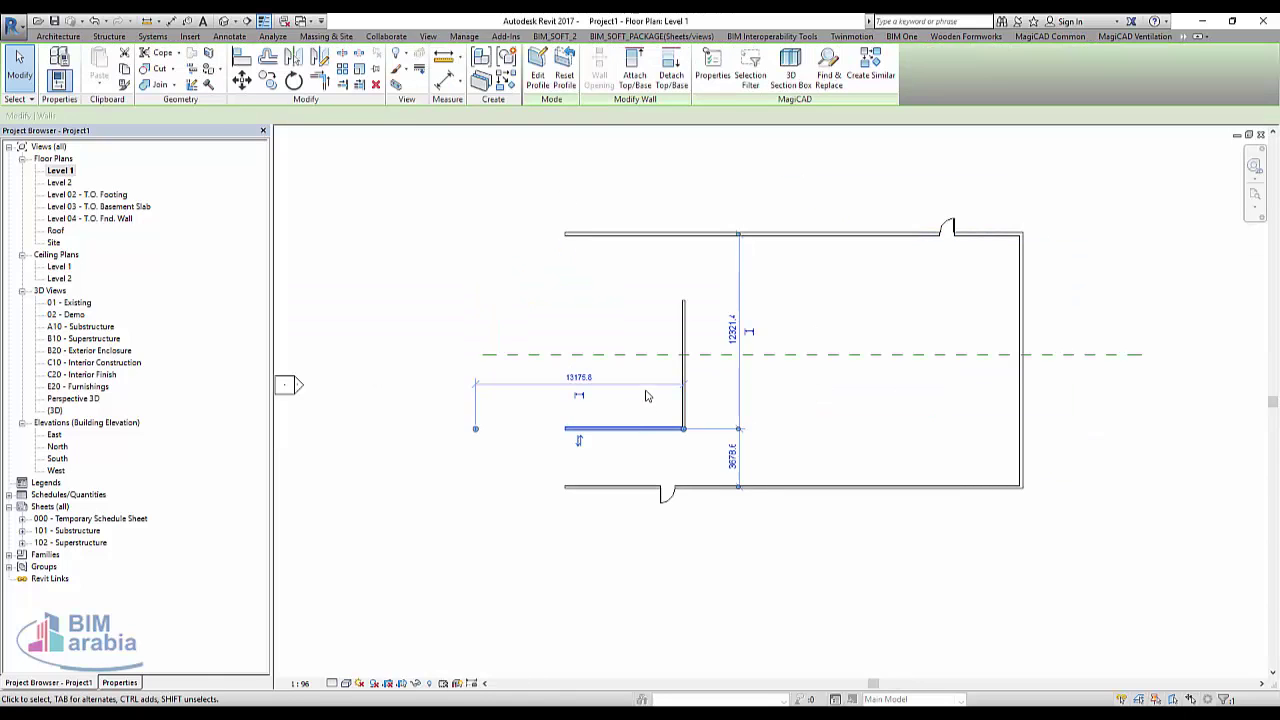
scroll(645, 430, up, 3)
key(m)
key(v)
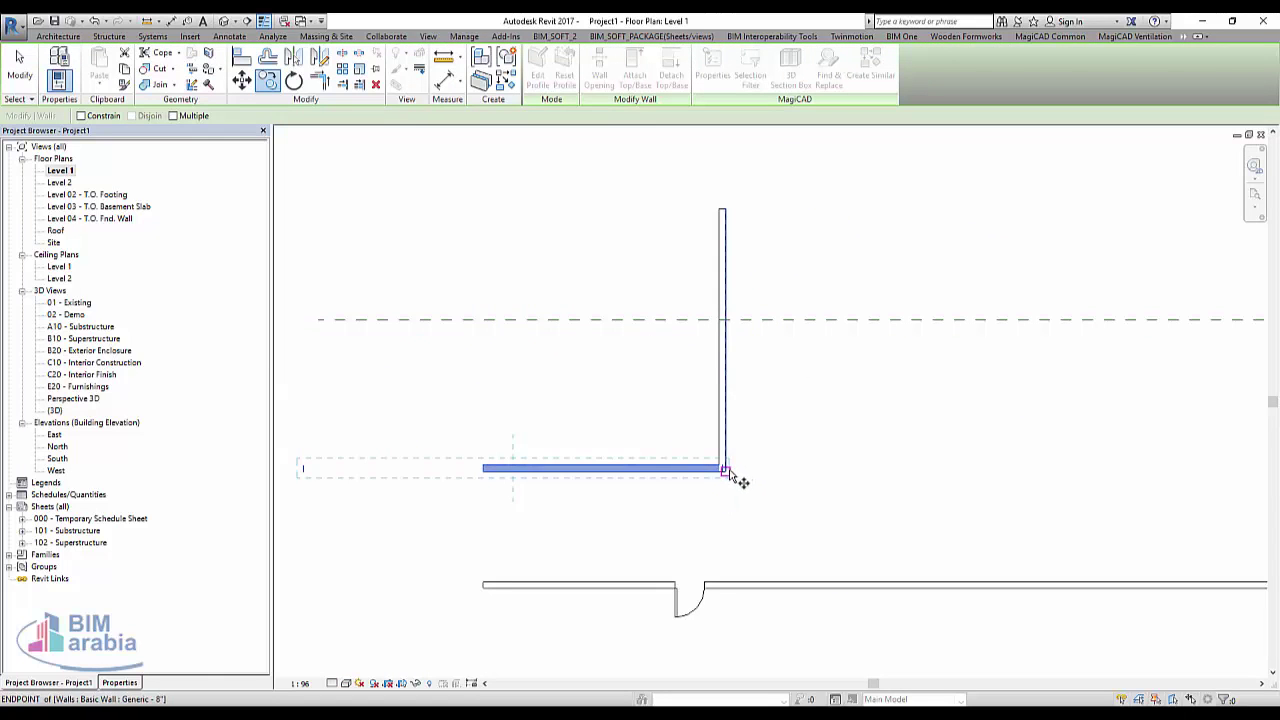
click(729, 470)
click(730, 219)
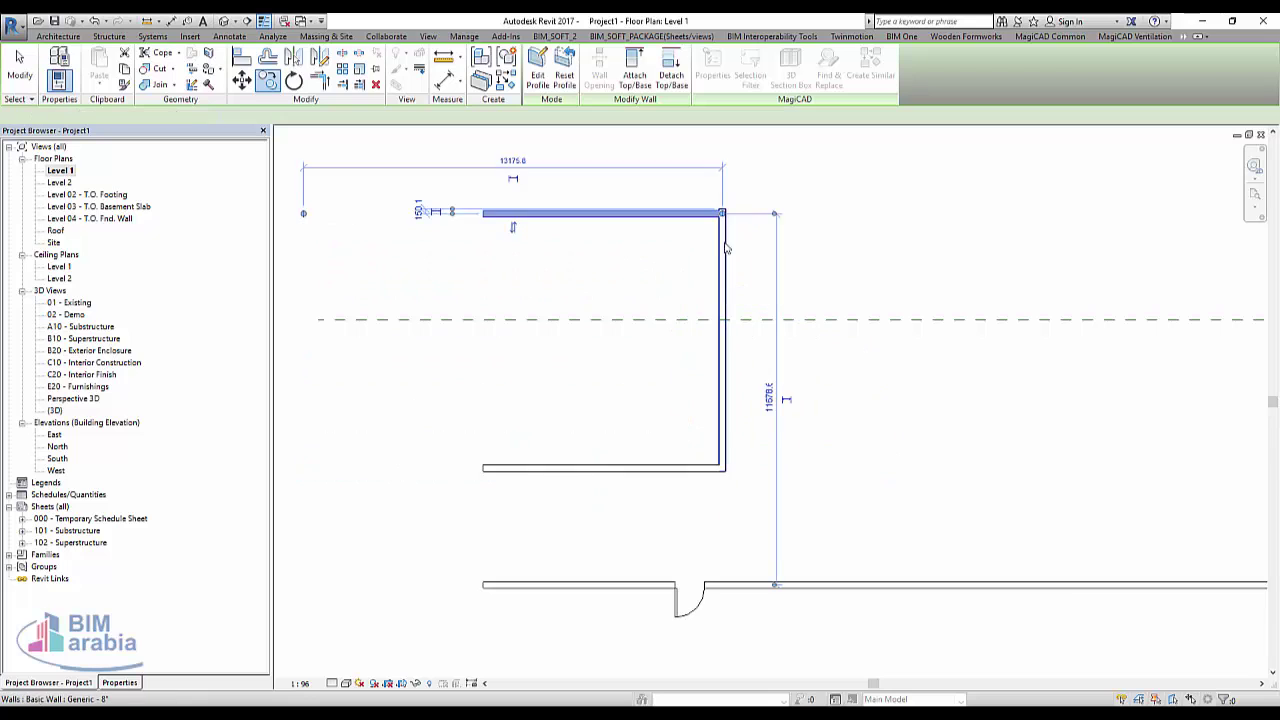
Align the vertical wall flush to the reference face using AL.
scroll(726, 225, up, 3)
click(740, 209)
scroll(741, 209, up, 3)
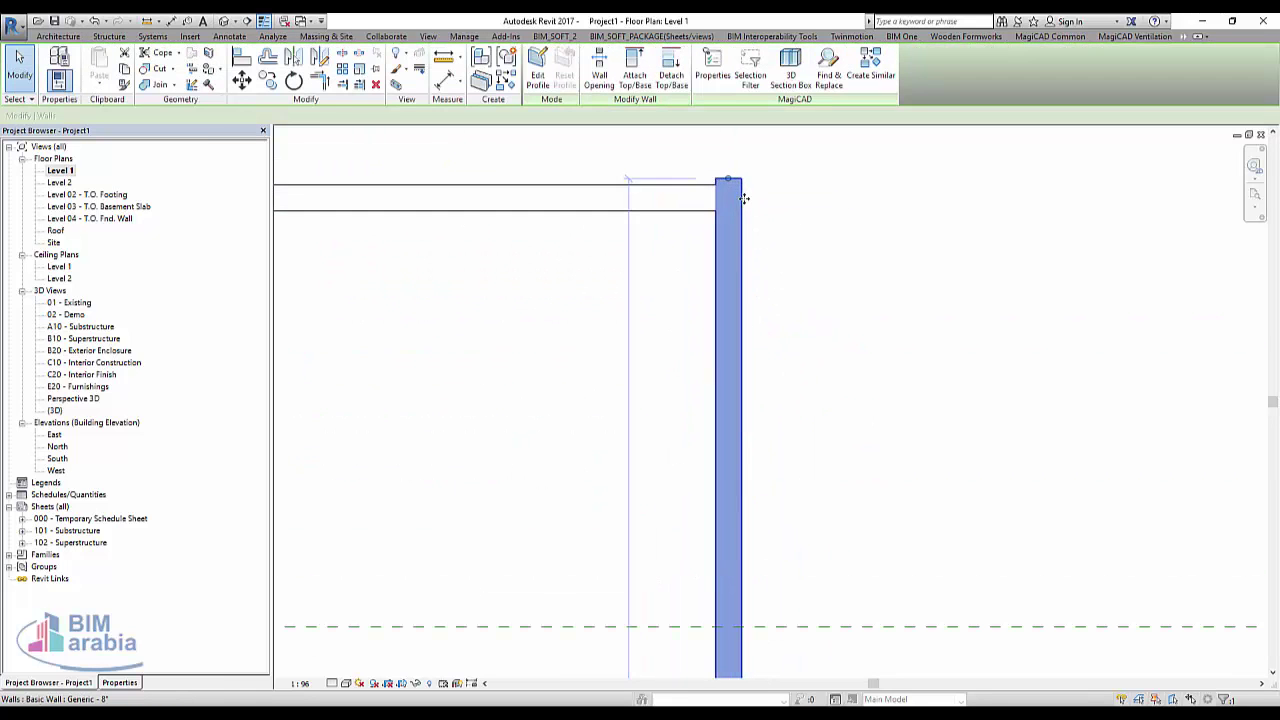
key(a)
key(l)
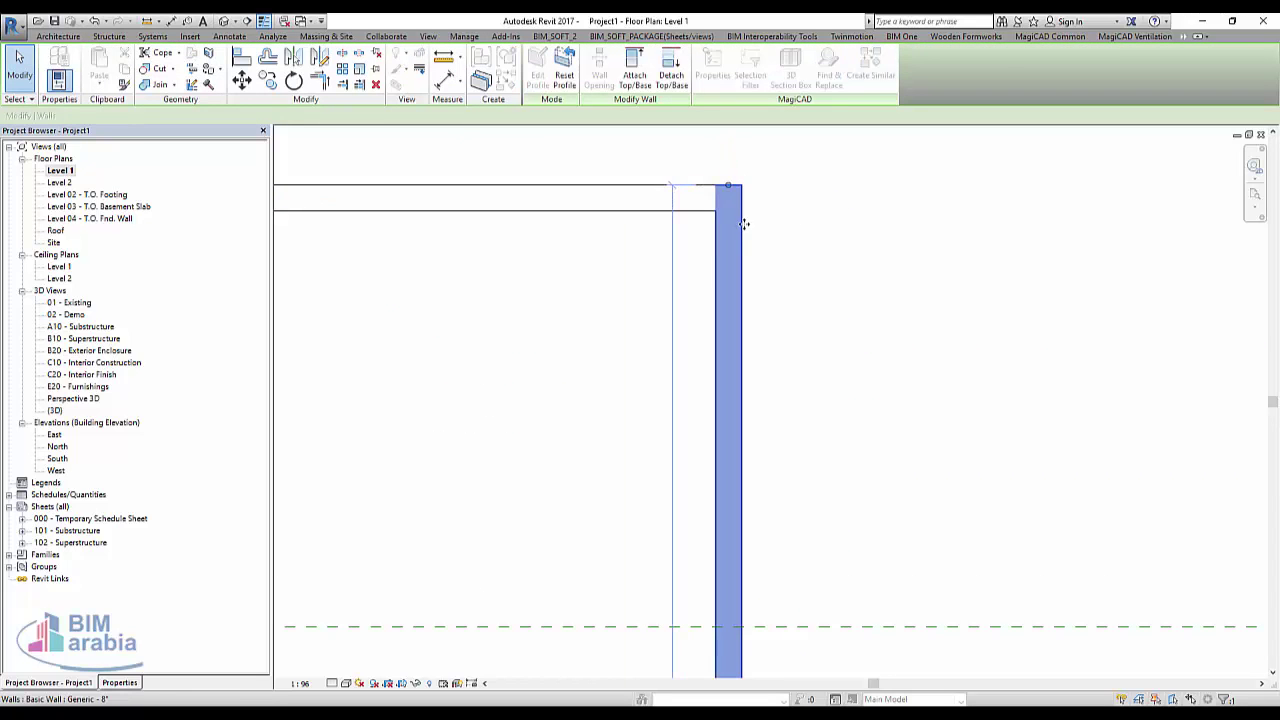
click(721, 300)
key(Escape)
scroll(654, 343, down, 3)
scroll(329, 194, down, 2)
In the default 3D view, change the long 16000 wall between the slabs to the Curtain Wall type.
click(228, 20)
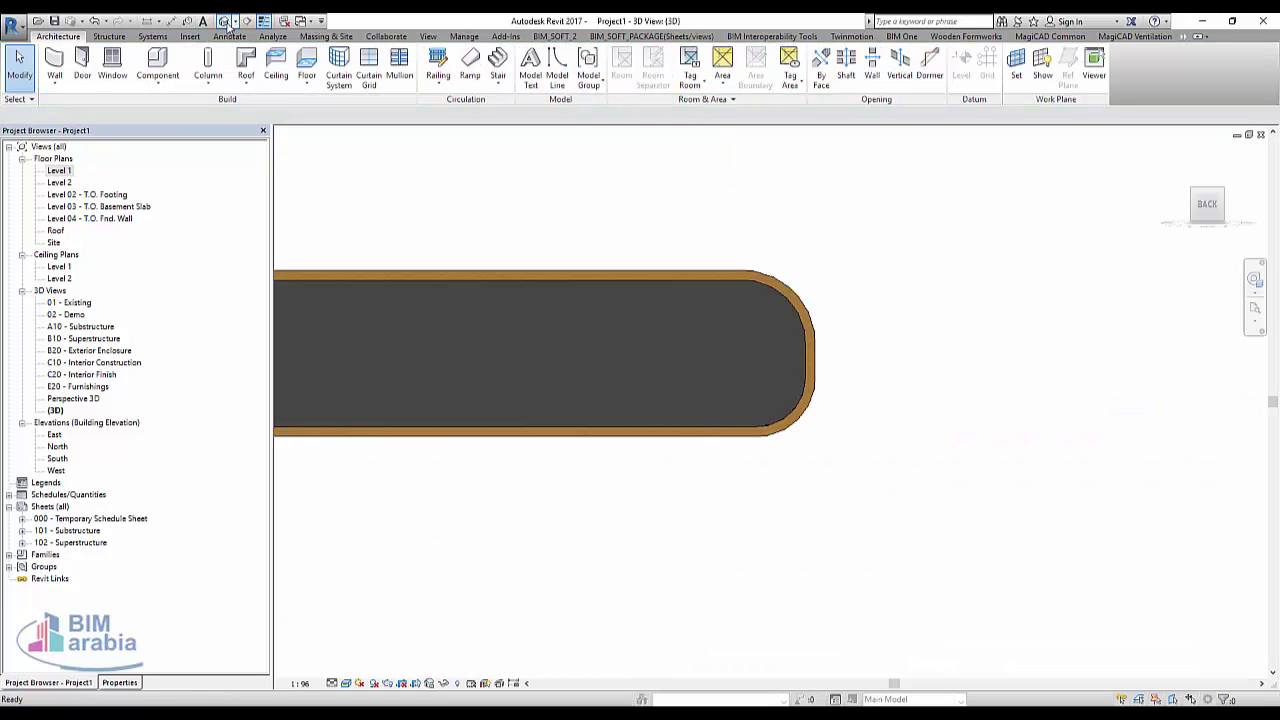
middle_drag(563, 383, 690, 443)
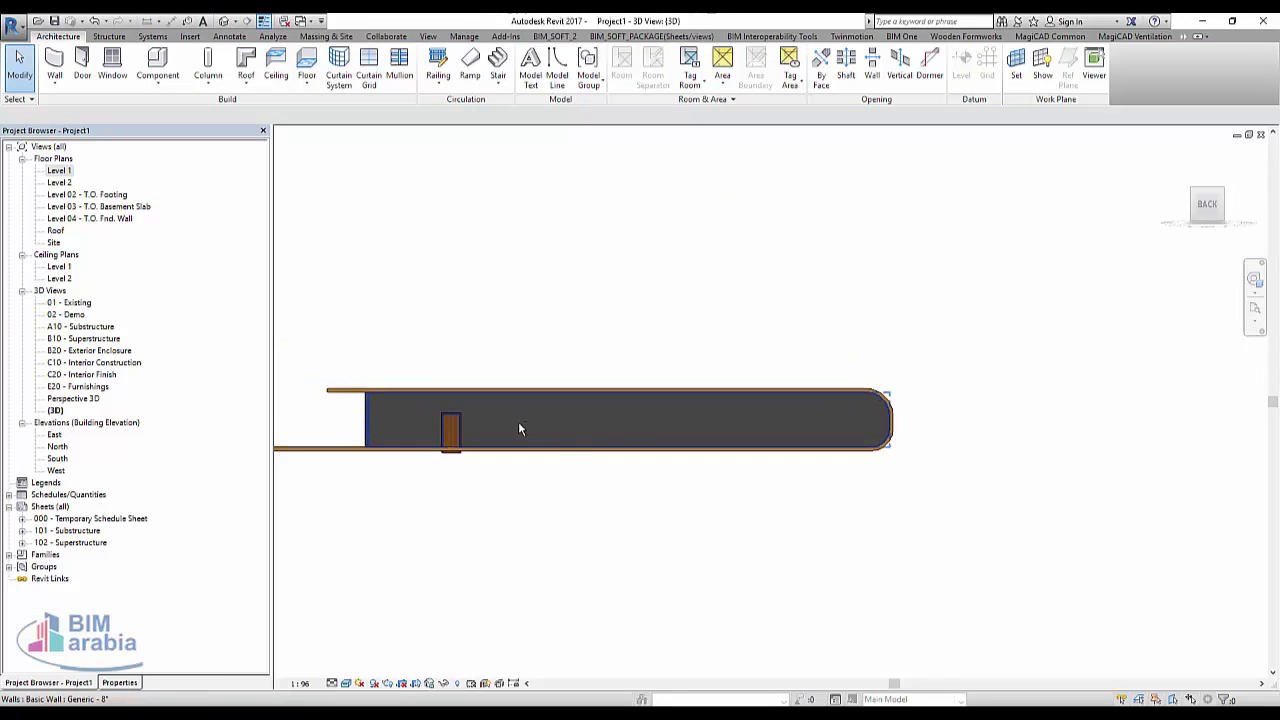
mouse_move(520, 426)
shift+middle_down()
mouse_move(677, 477)
mouse_move(617, 466)
shift+middle_up()
scroll(572, 463, up, 2)
click(571, 463)
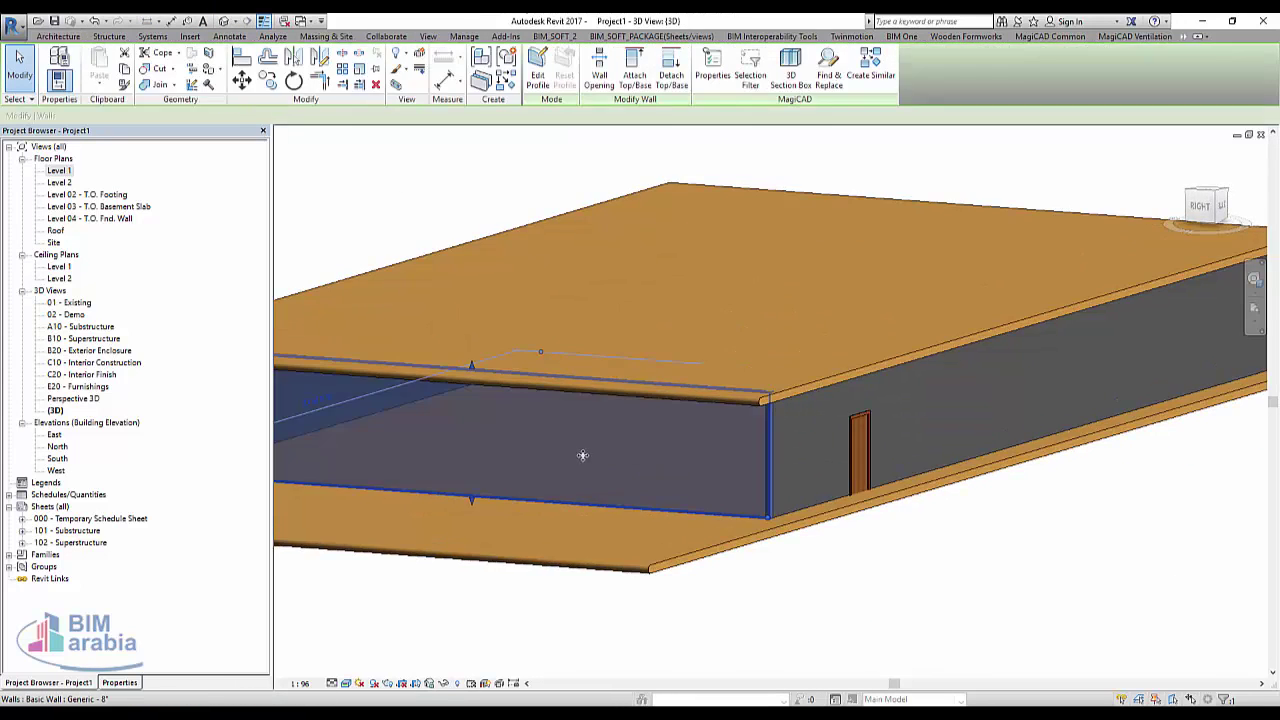
click(130, 682)
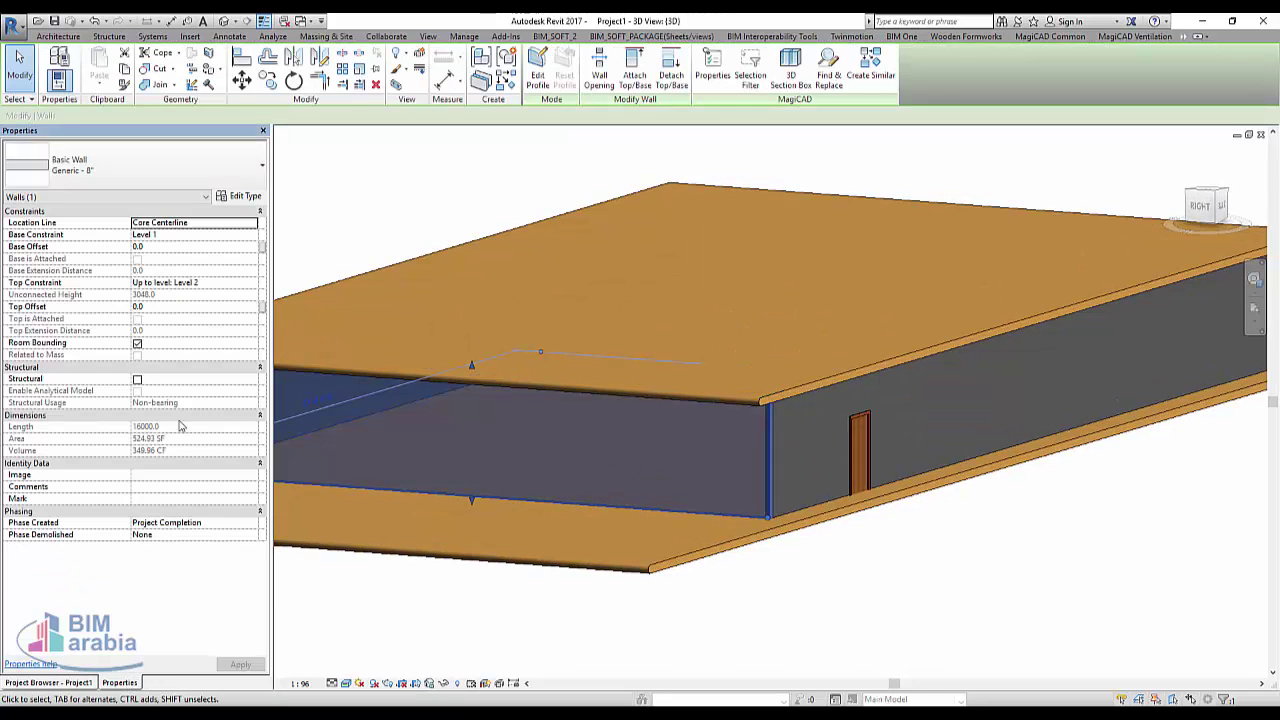
click(140, 168)
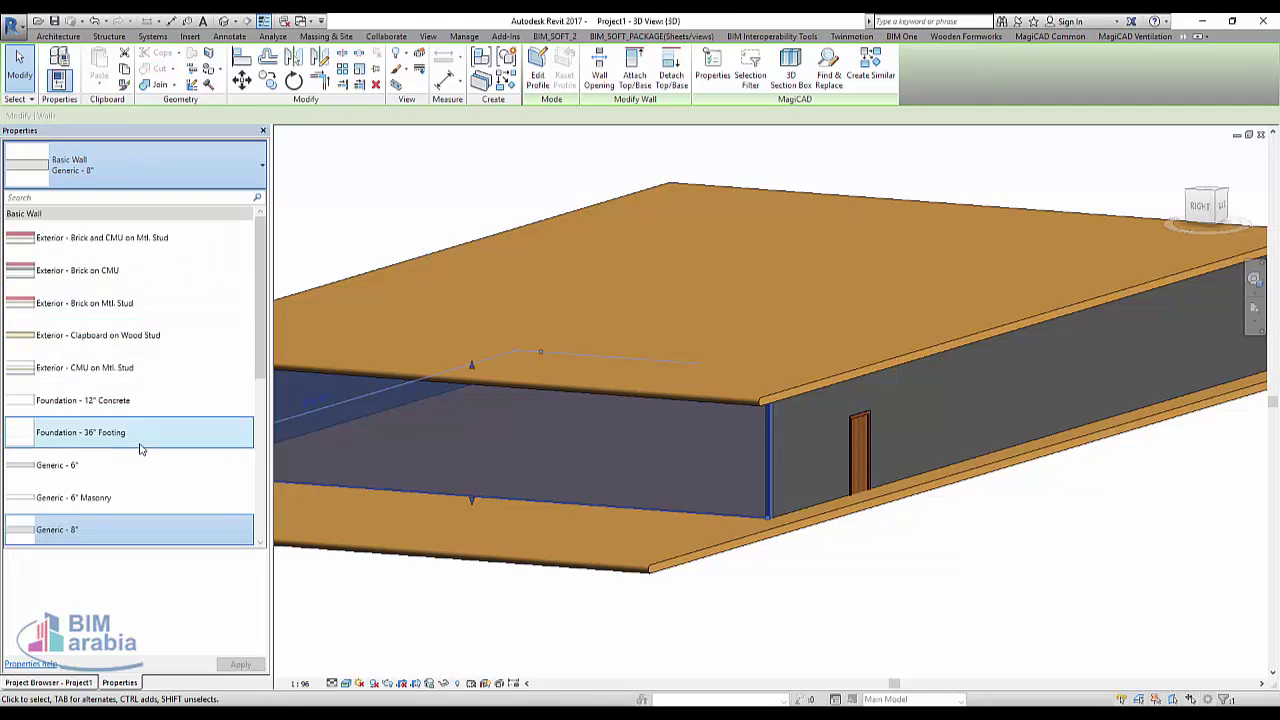
scroll(189, 354, down, 2)
scroll(191, 356, down, 1)
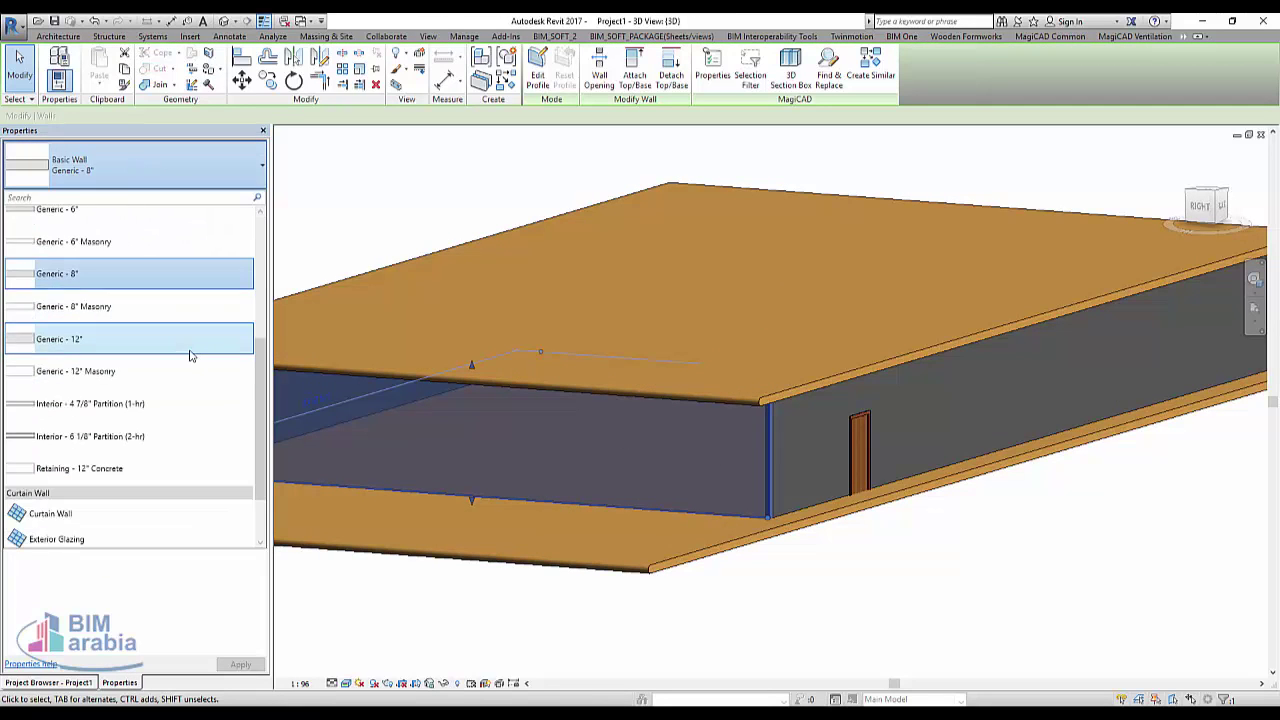
click(110, 513)
shift+middle_drag(900, 500, 1040, 529)
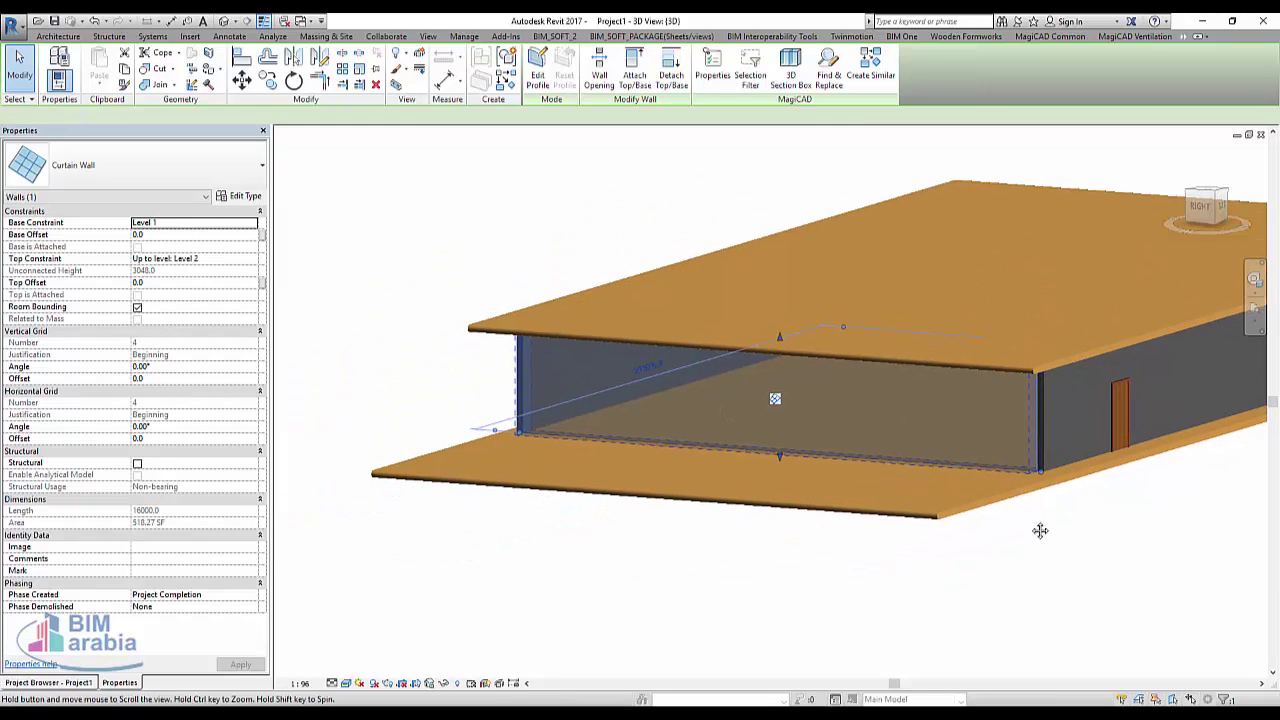
click(57, 36)
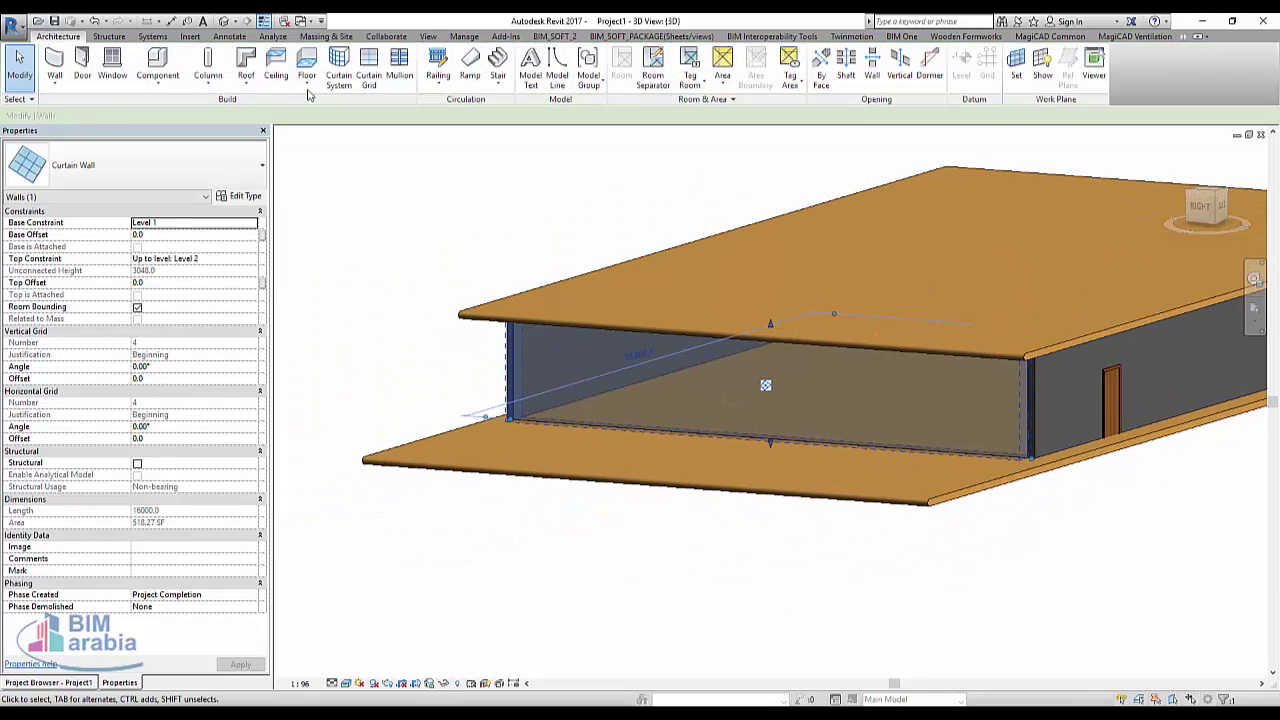
Place one horizontal and six vertical curtain grid lines across the curtain wall.
click(368, 85)
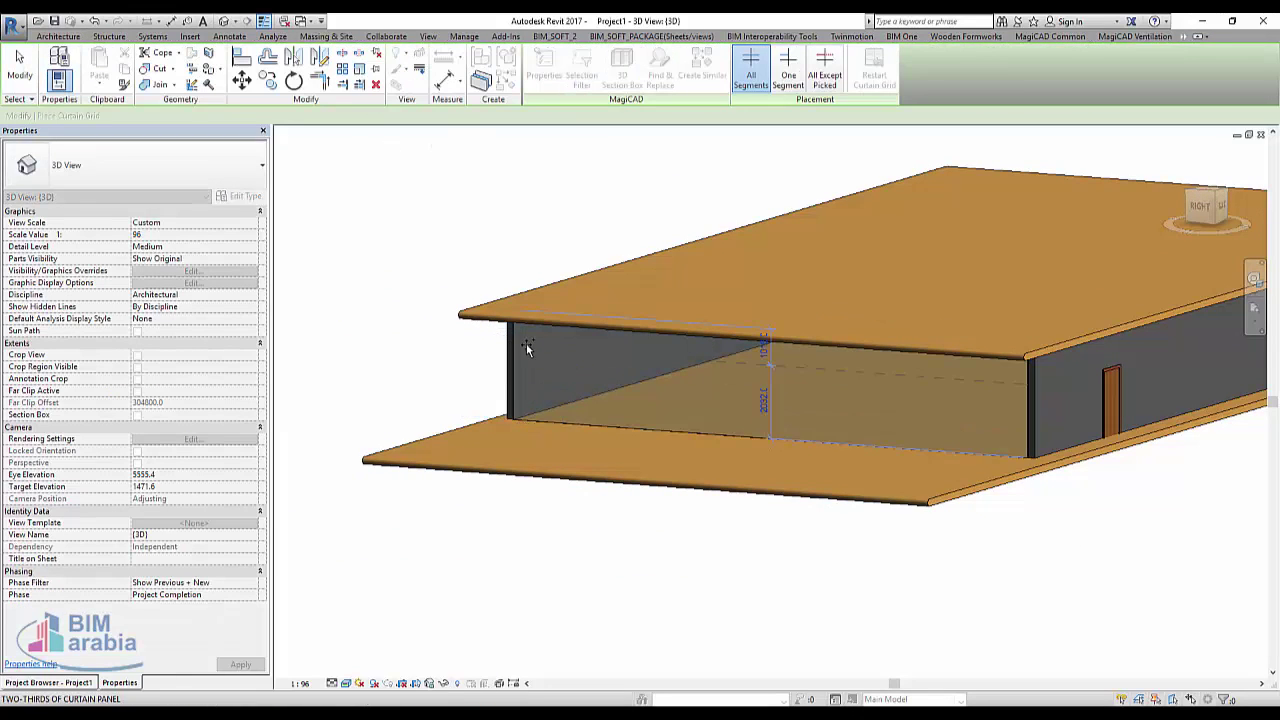
click(525, 345)
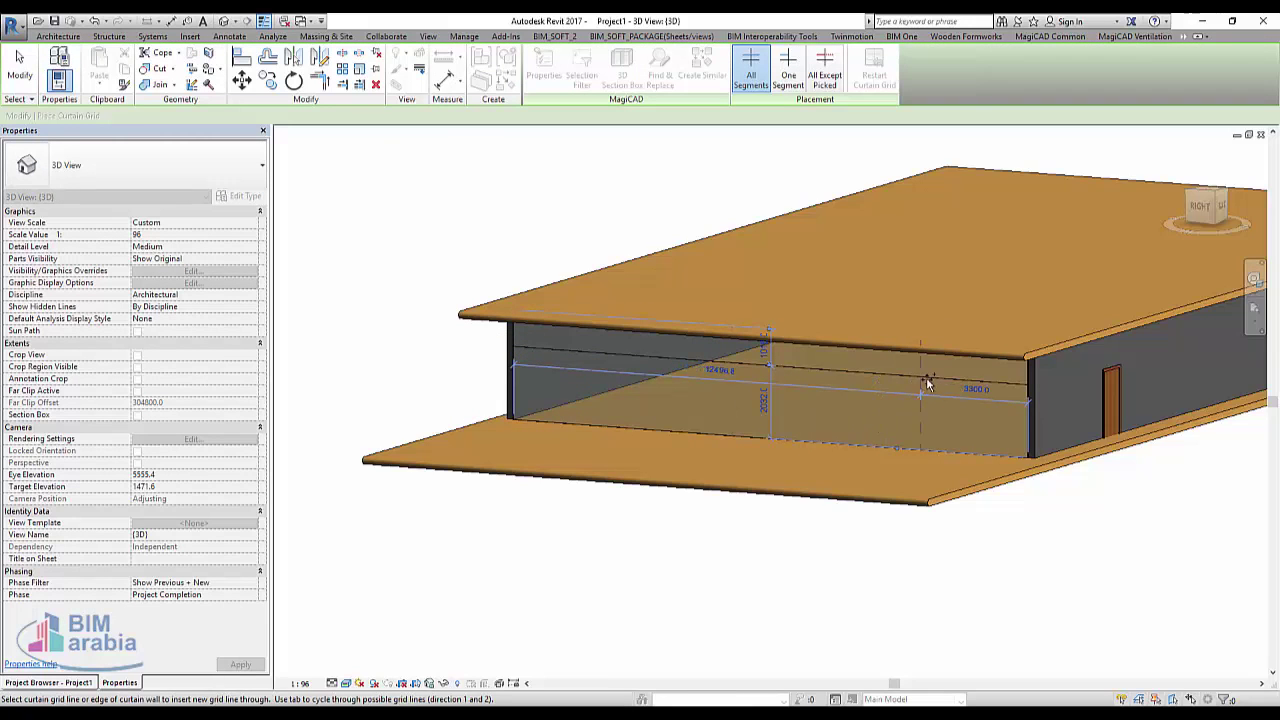
click(966, 377)
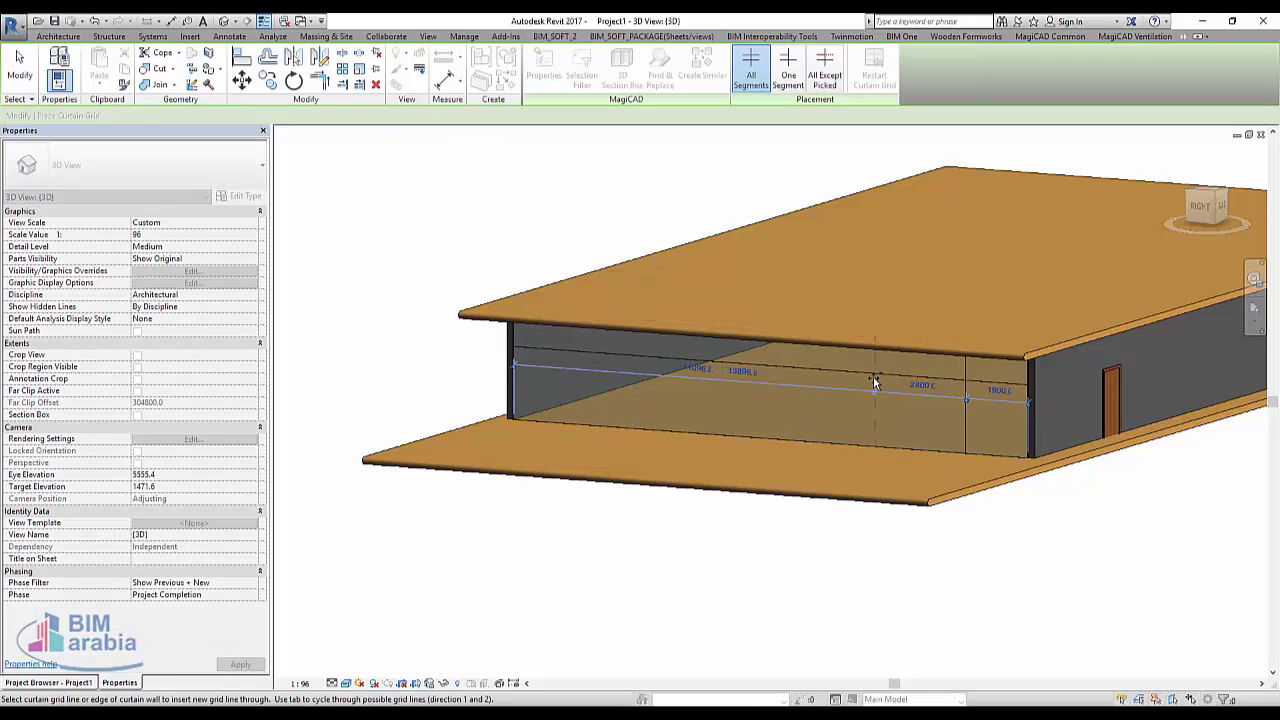
click(873, 377)
click(790, 380)
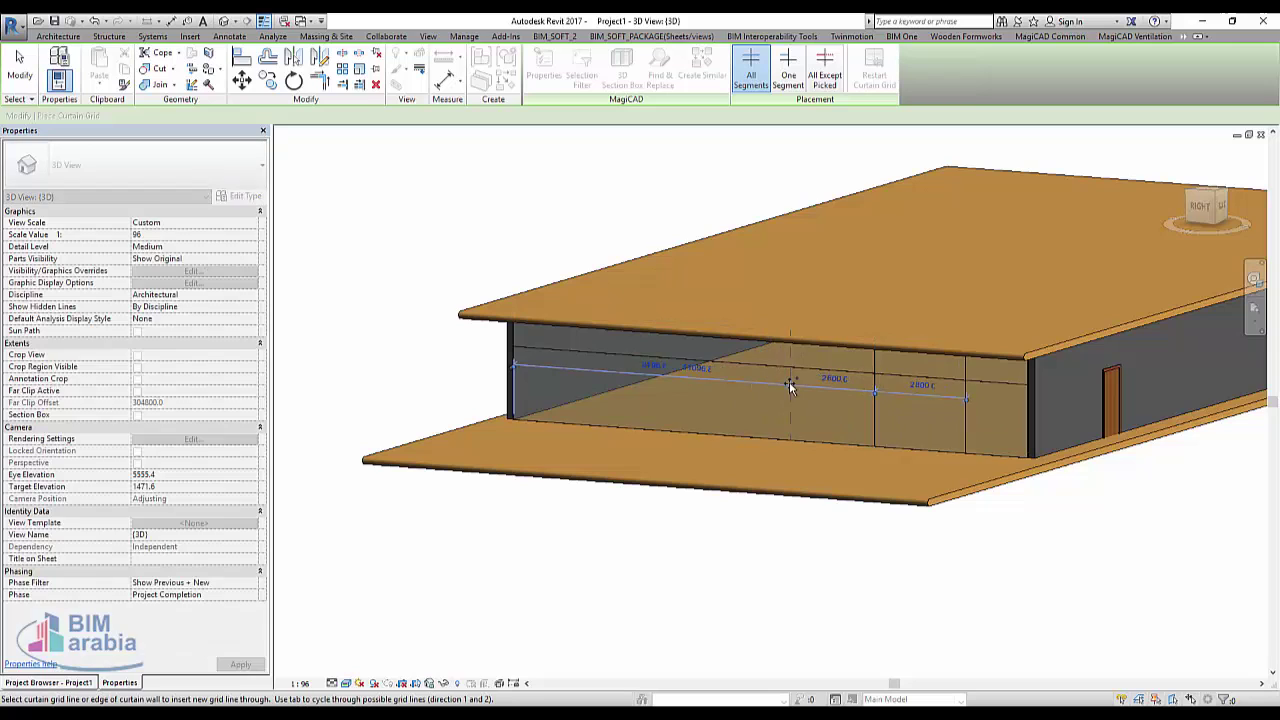
click(686, 387)
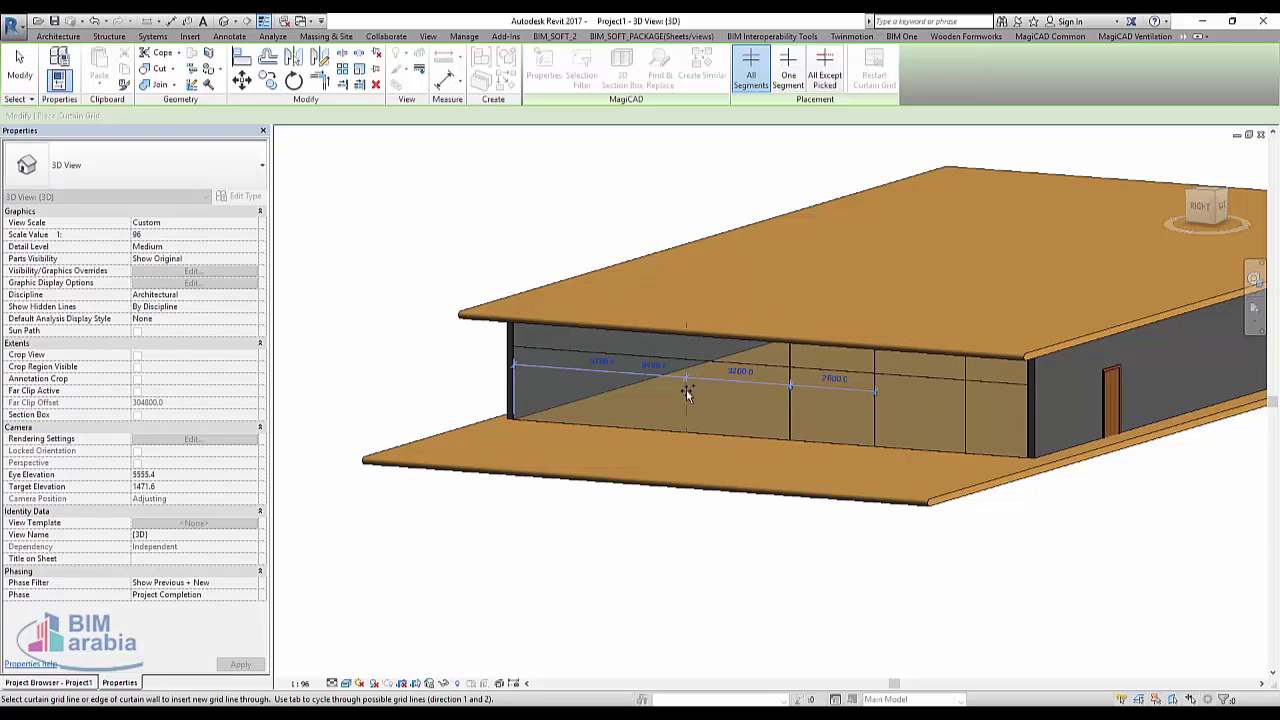
click(607, 392)
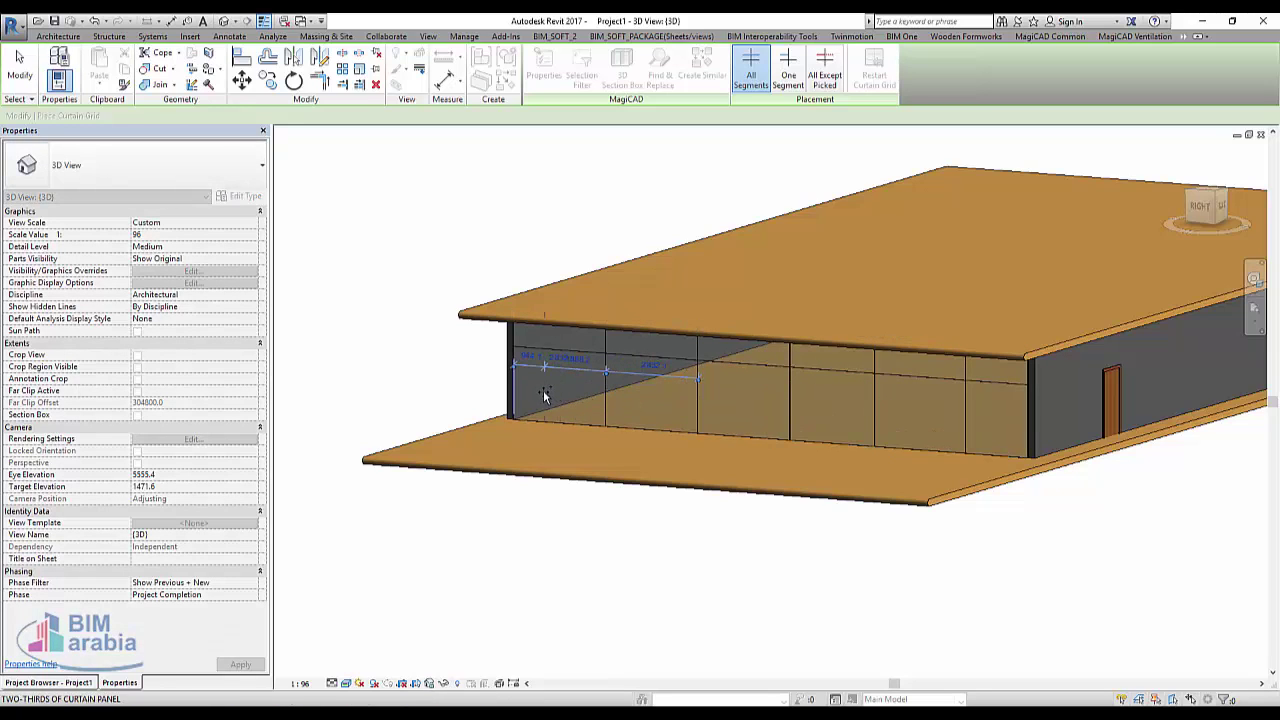
click(543, 393)
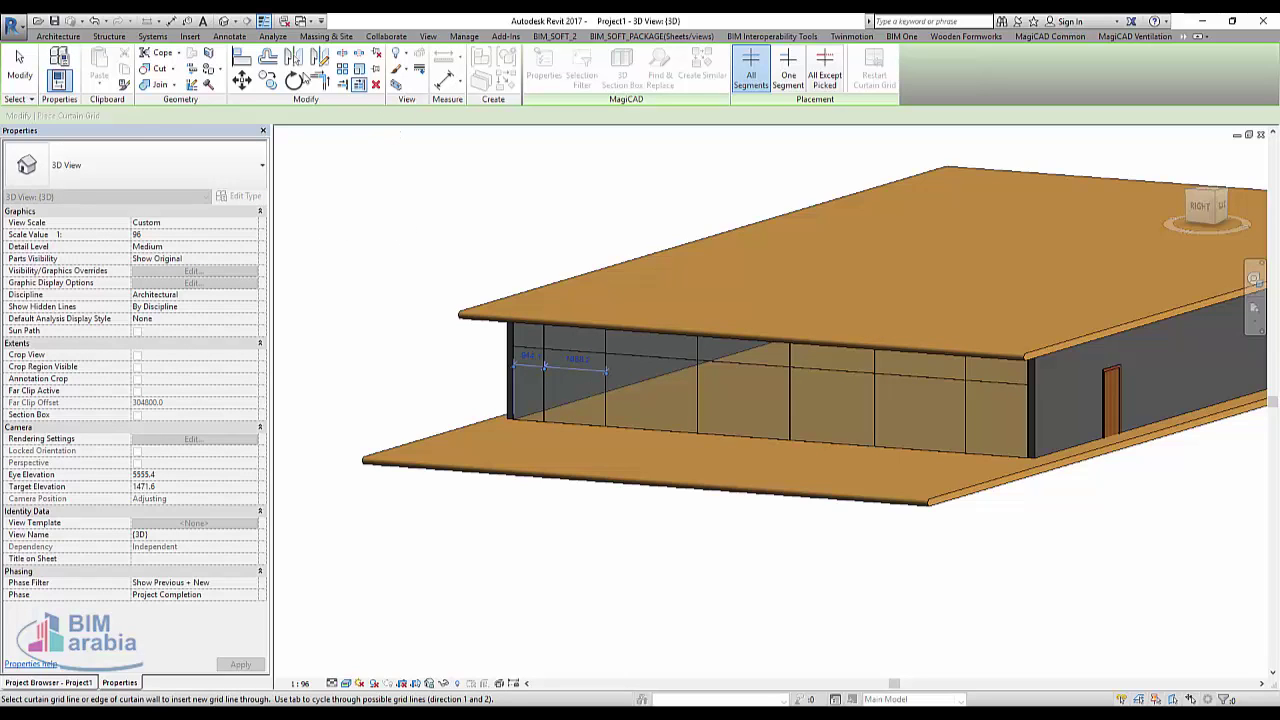
click(62, 37)
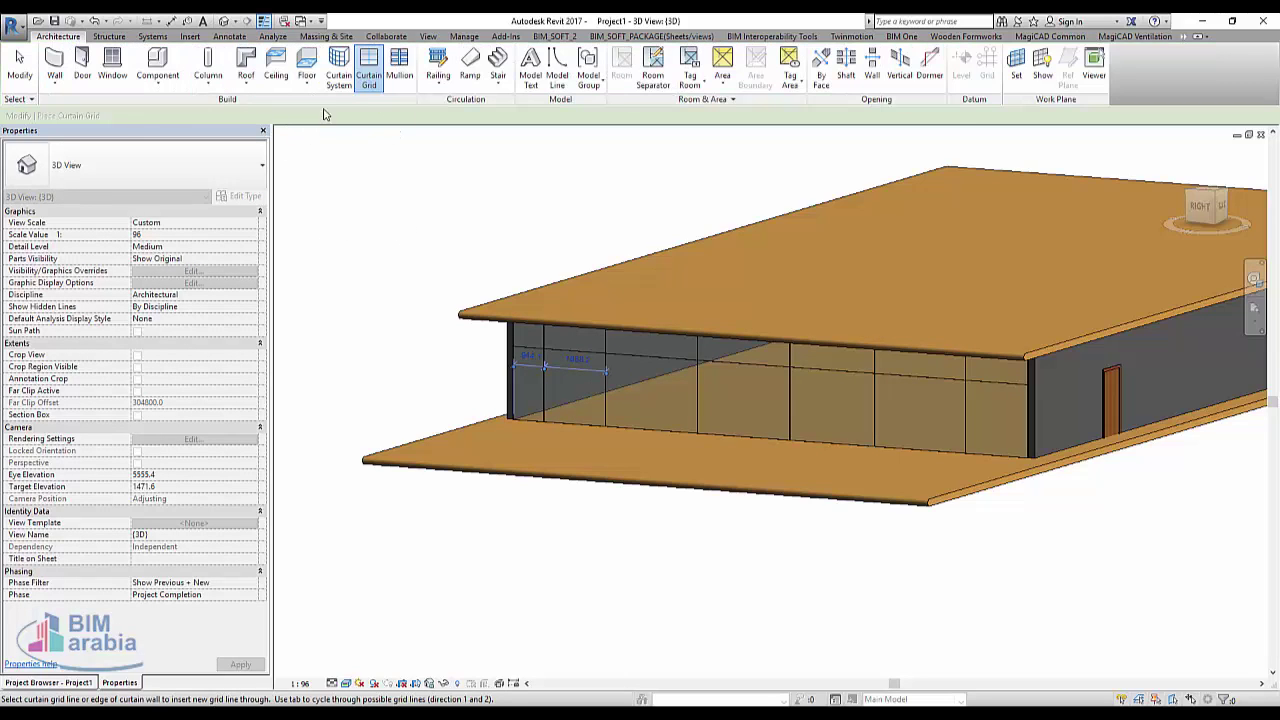
Add rectangular mullions along every vertical and horizontal curtain grid line.
click(405, 78)
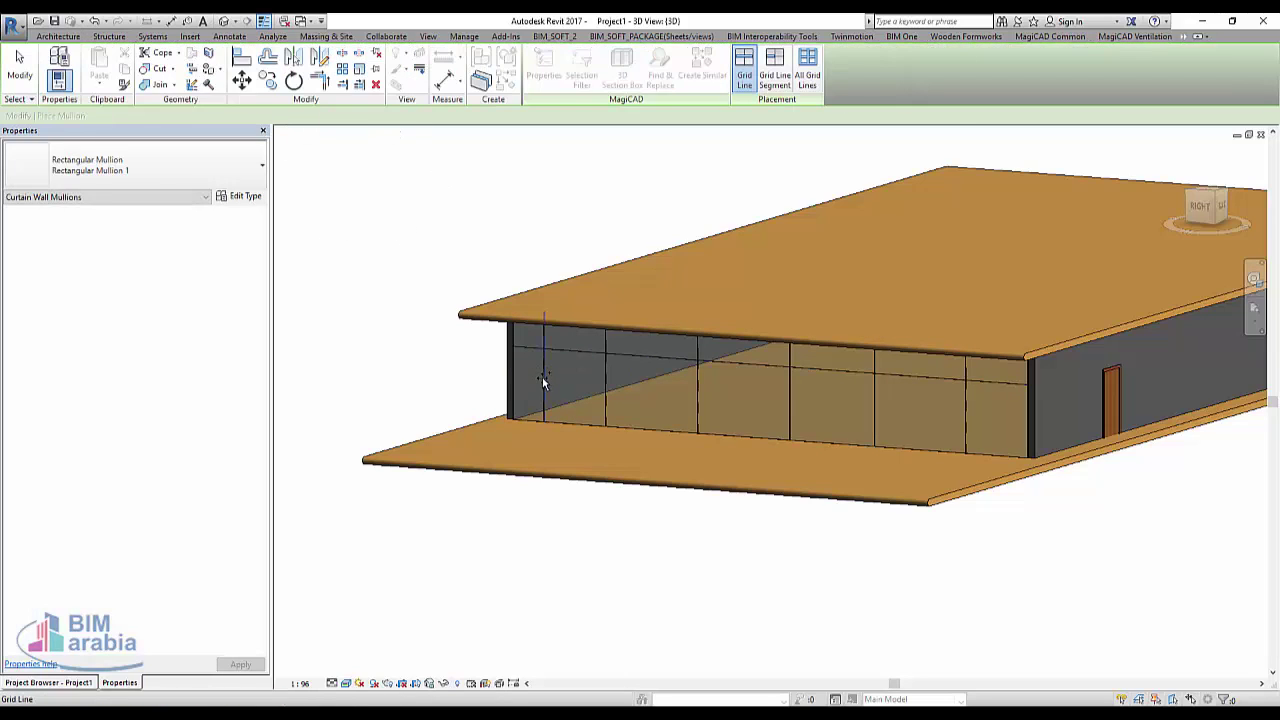
click(611, 378)
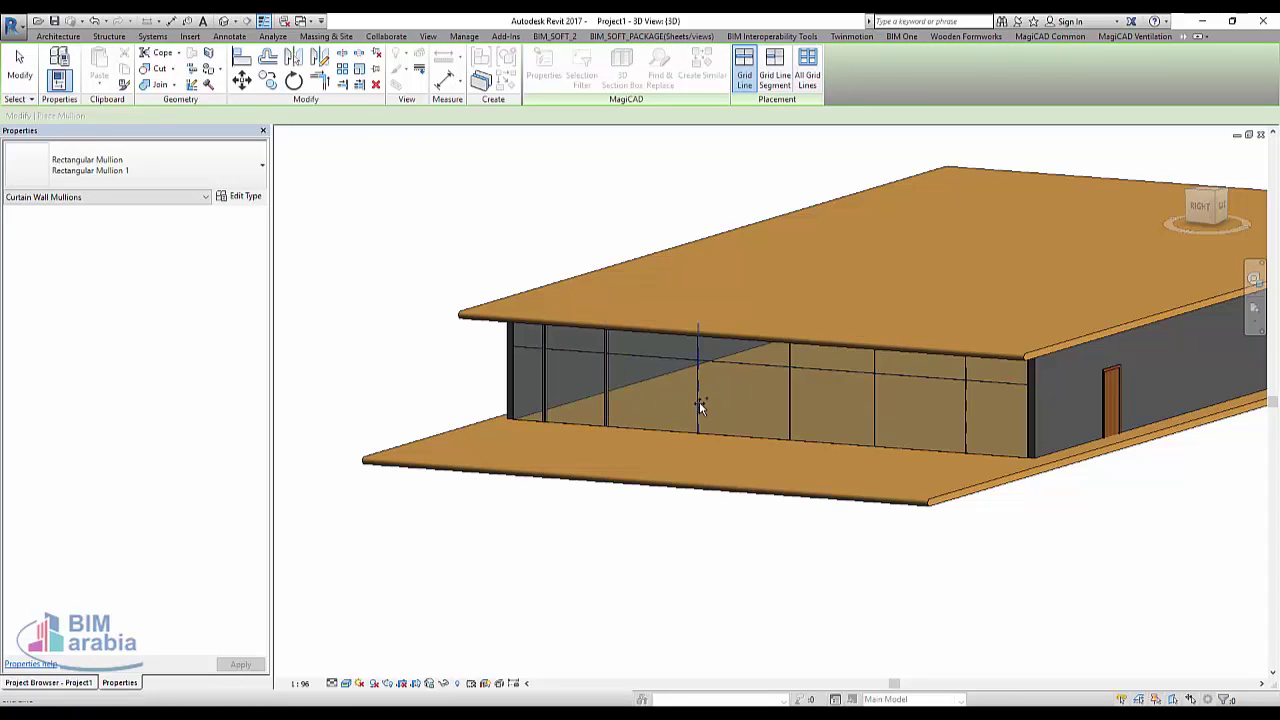
click(699, 401)
click(790, 415)
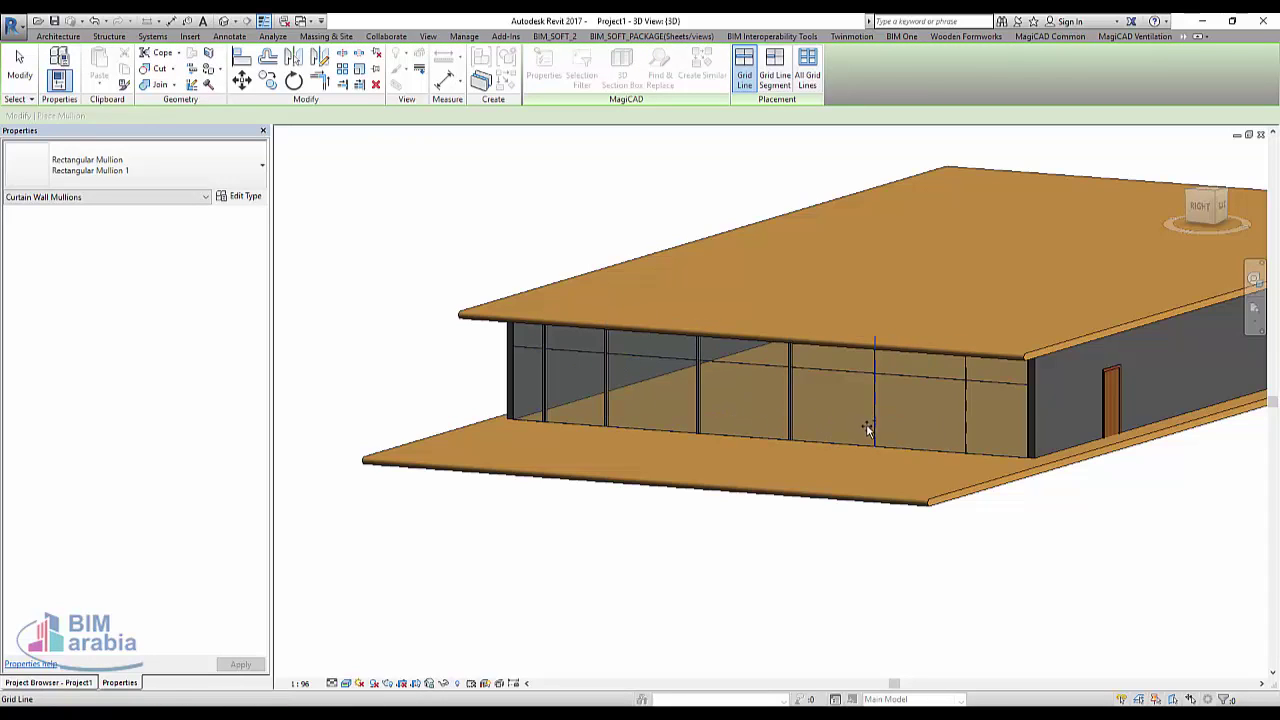
click(963, 434)
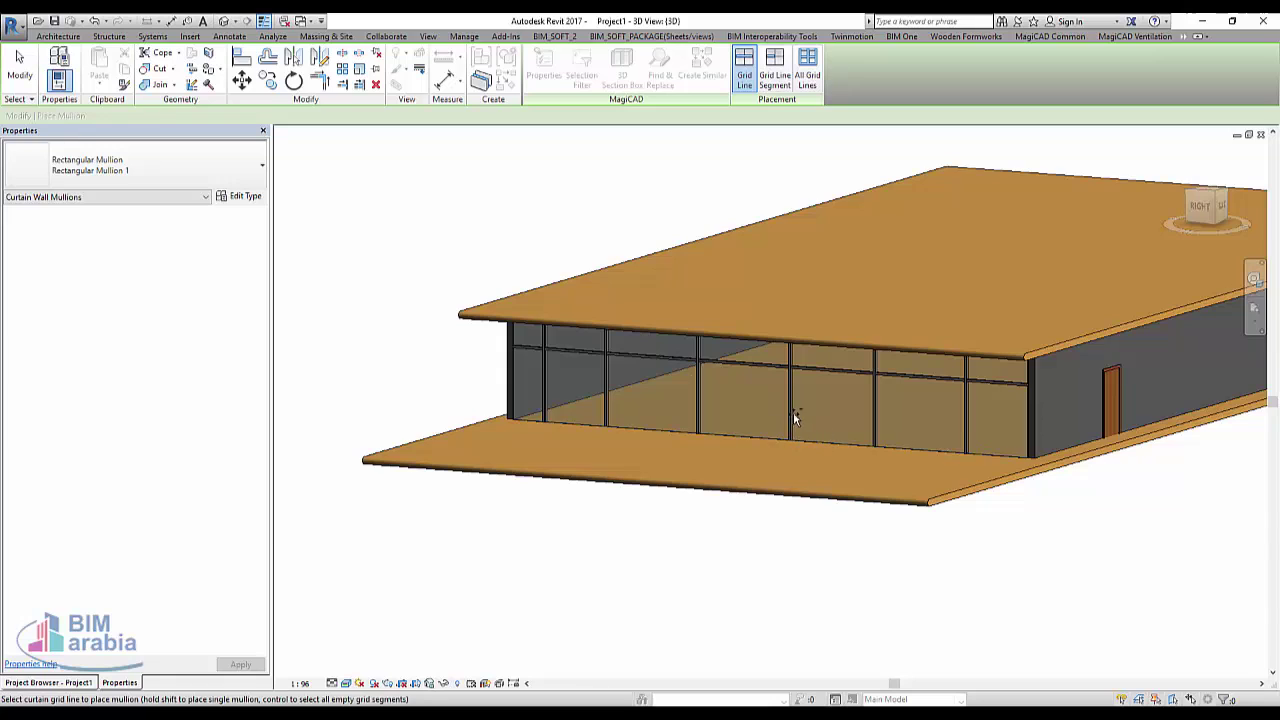
scroll(790, 410, up, 3)
key(Escape)
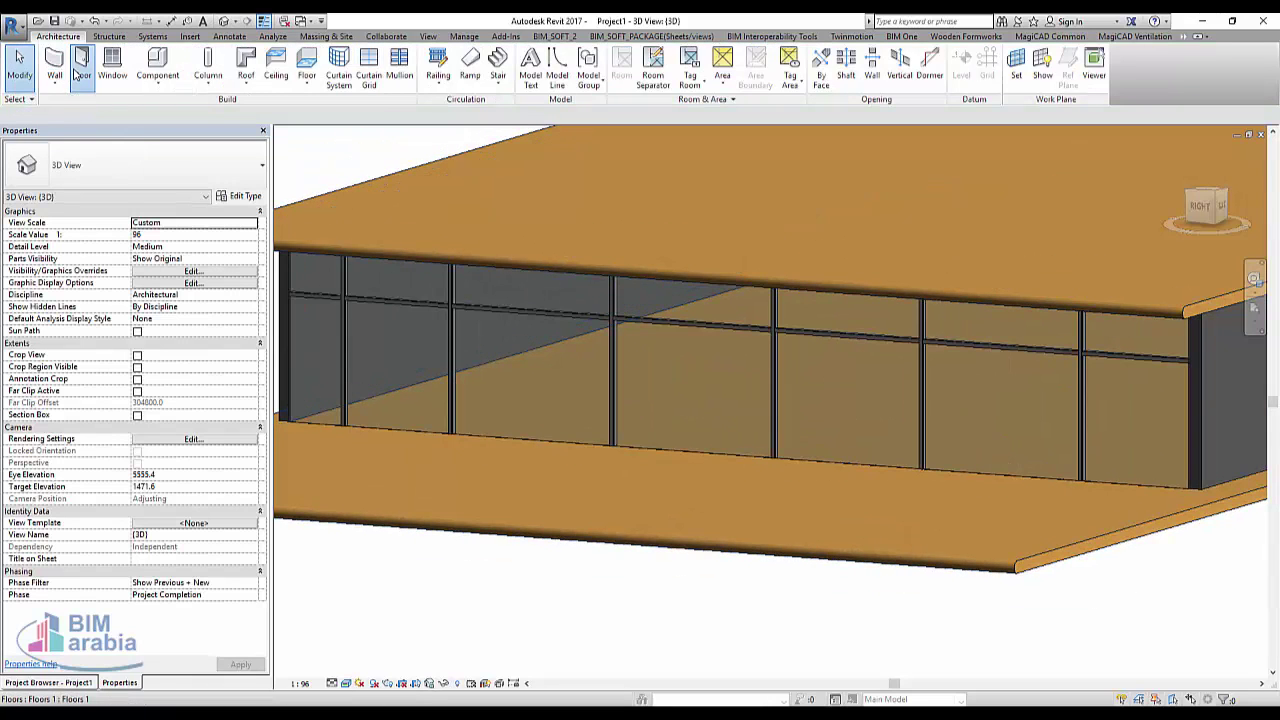
From the Door tool, browse the family library into the Doors folder.
click(80, 62)
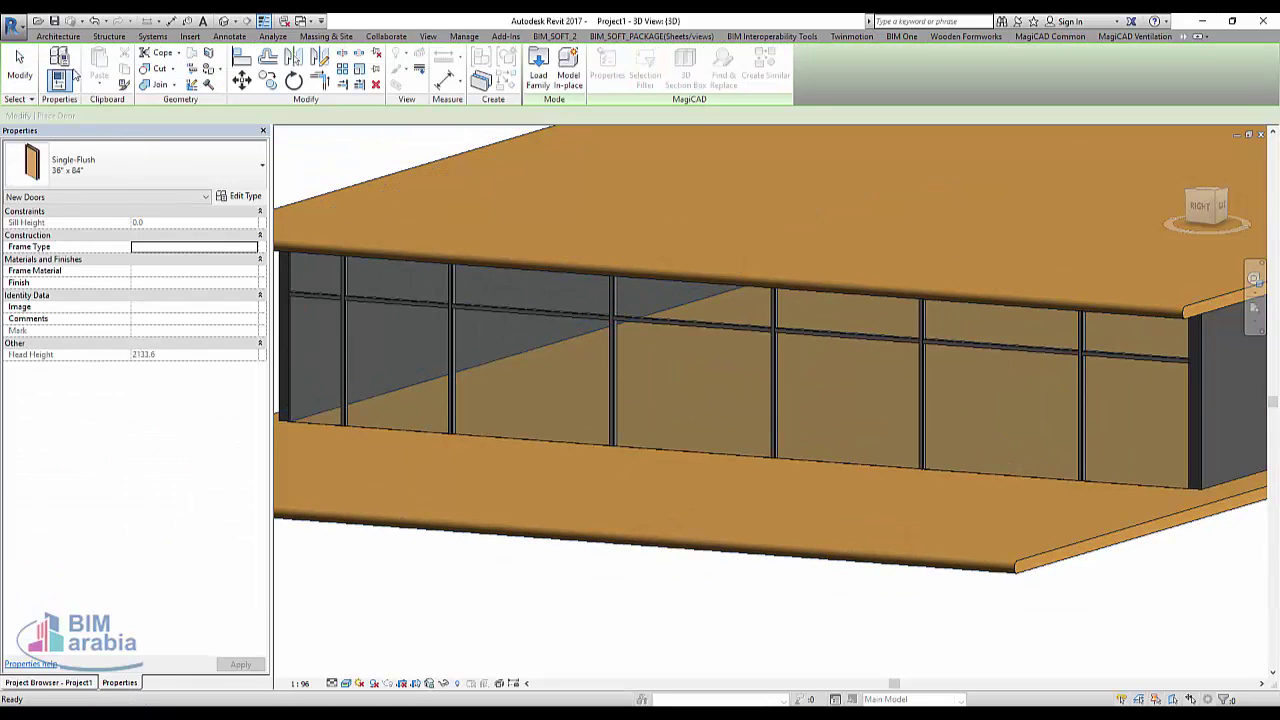
click(546, 80)
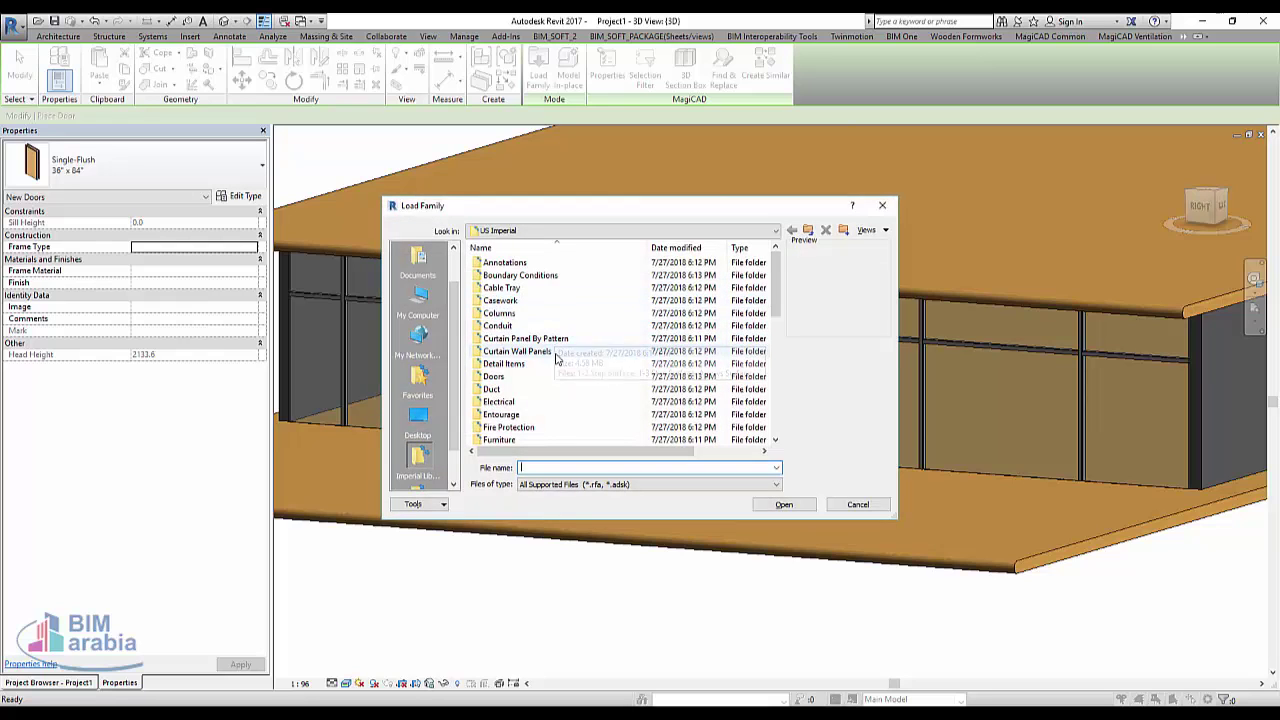
click(556, 357)
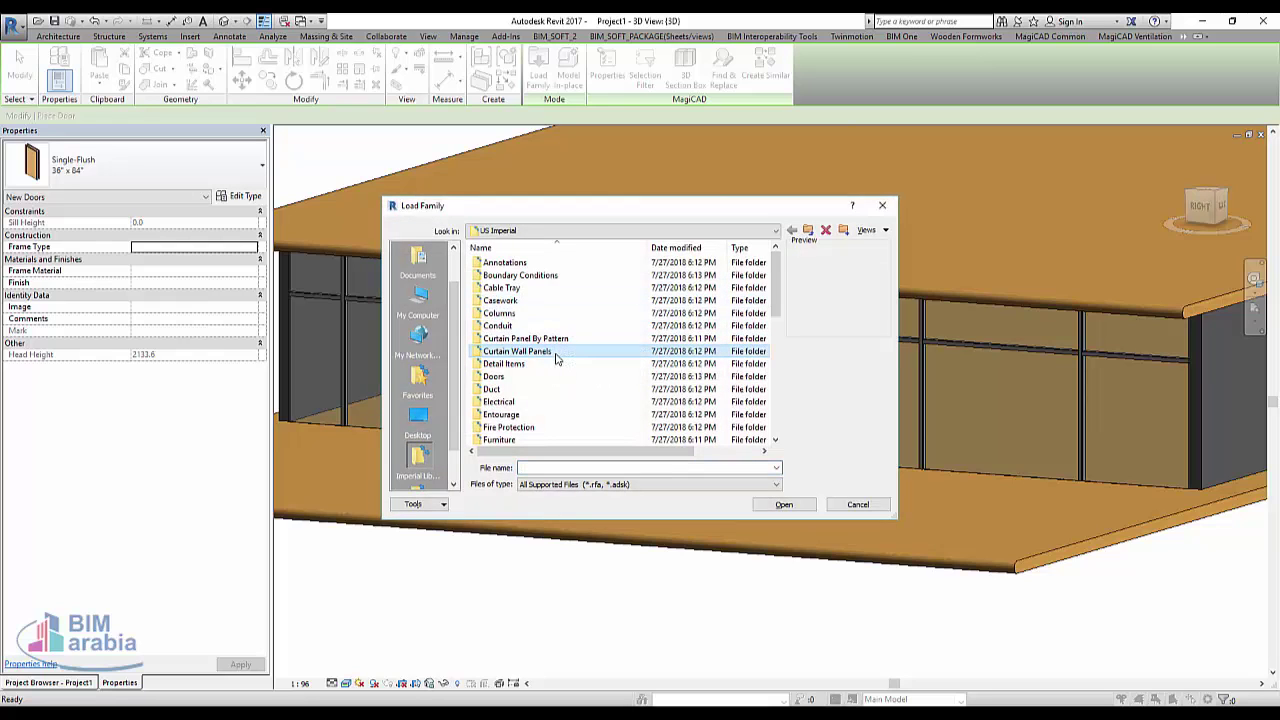
click(510, 378)
double_click(510, 378)
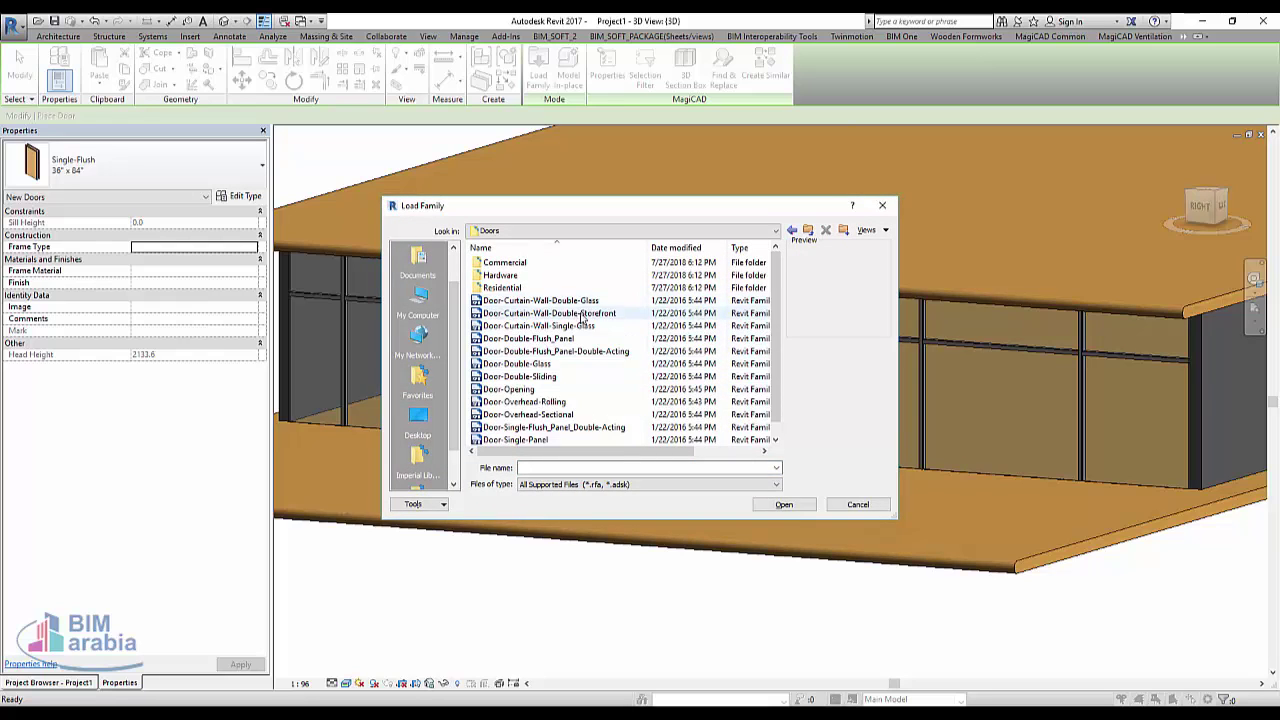
Compare the curtain-wall door families and load Door-Curtain-Wall-Double-Storefront.
click(563, 302)
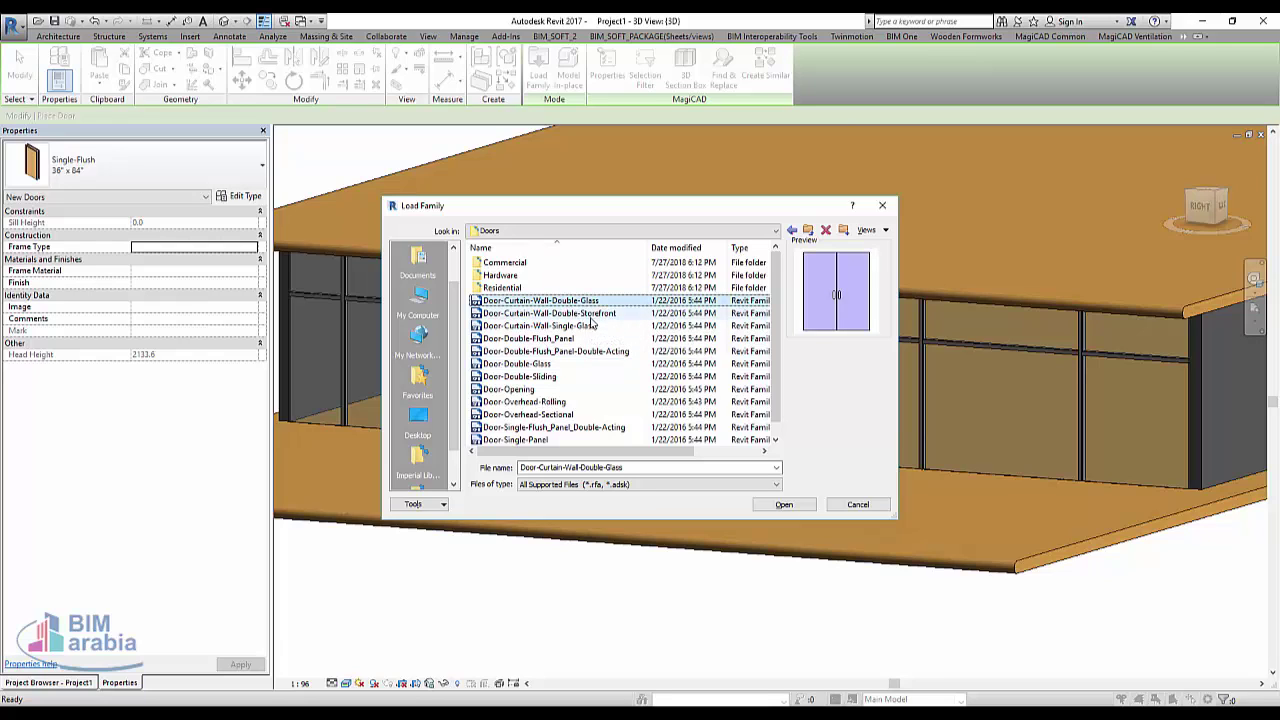
click(590, 313)
click(589, 328)
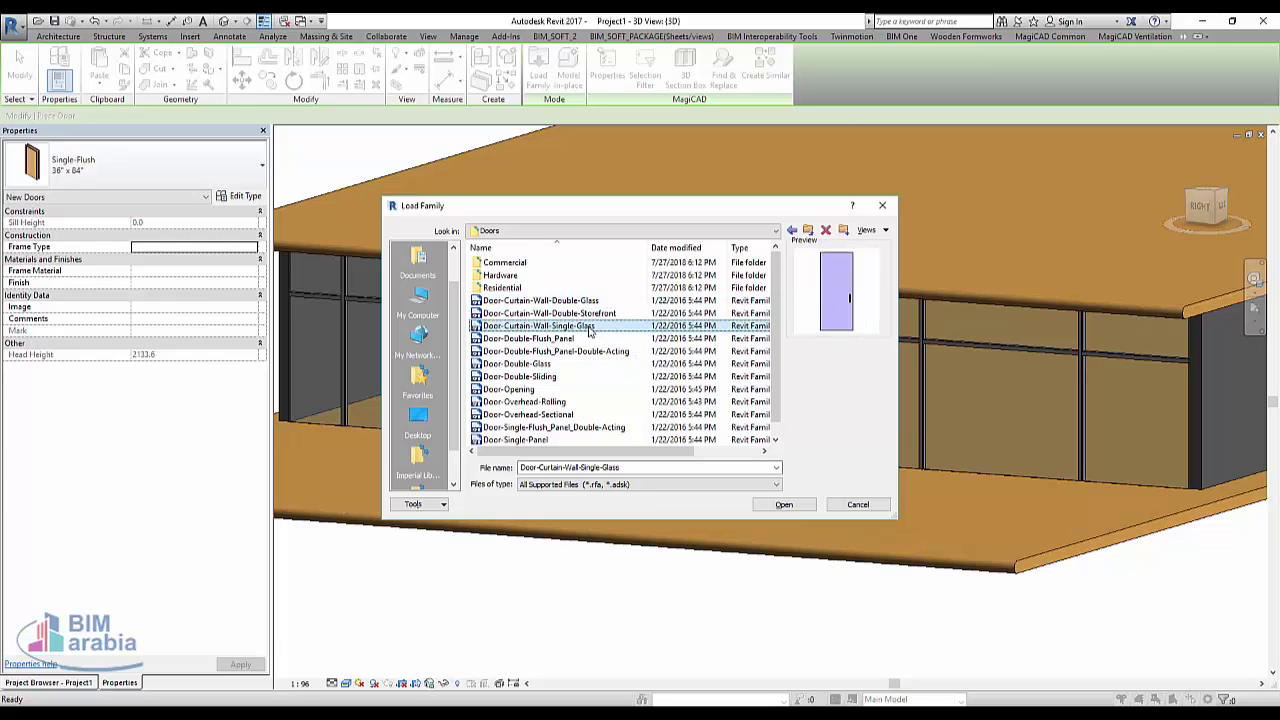
click(585, 313)
click(568, 301)
click(567, 313)
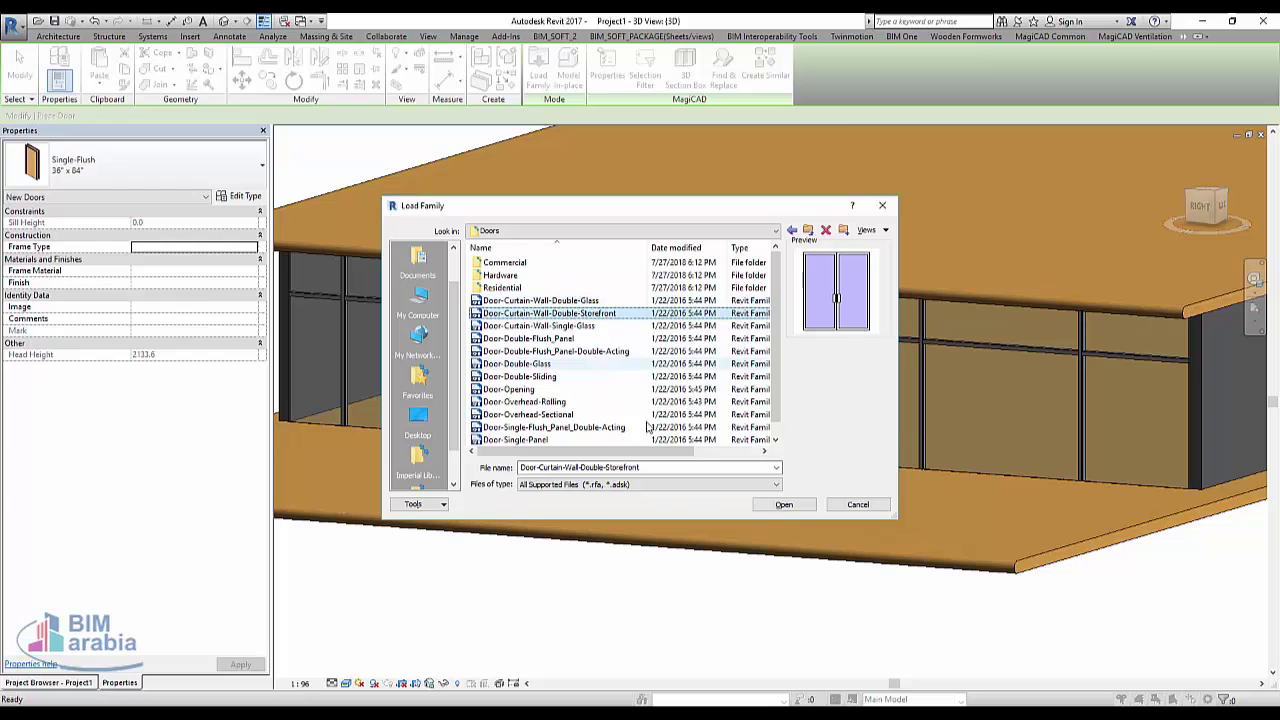
click(779, 506)
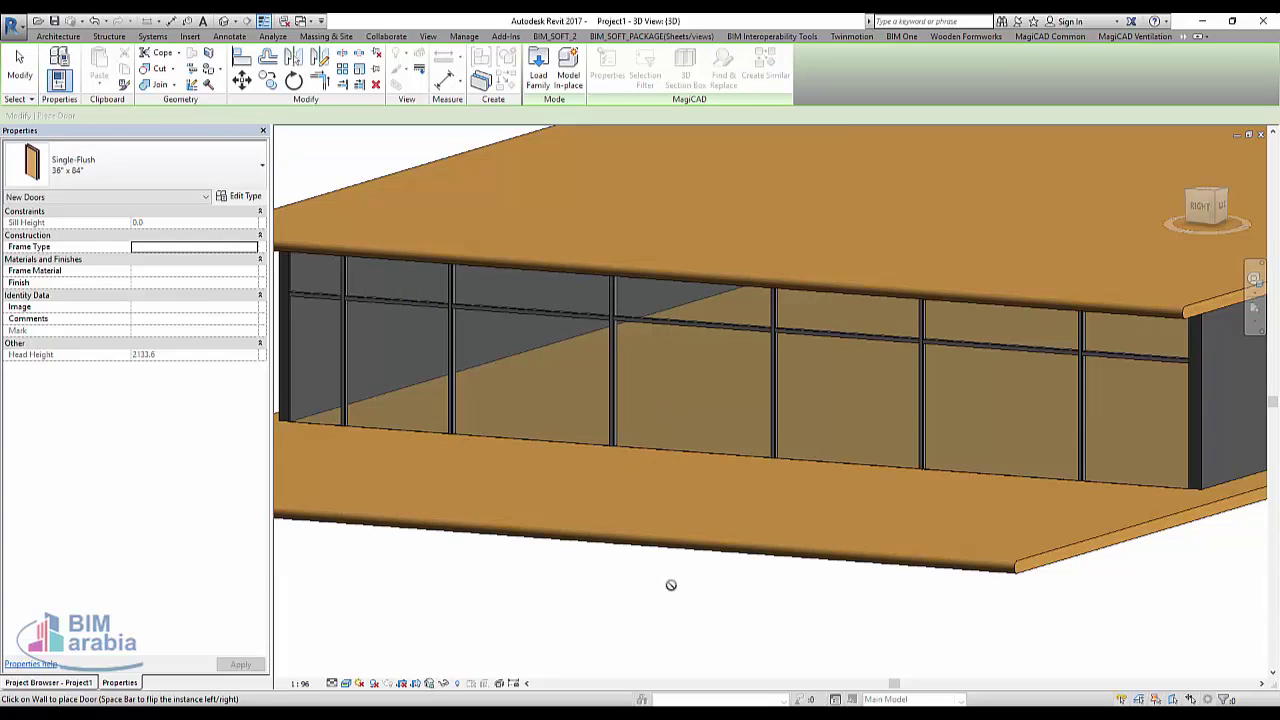
key(Escape)
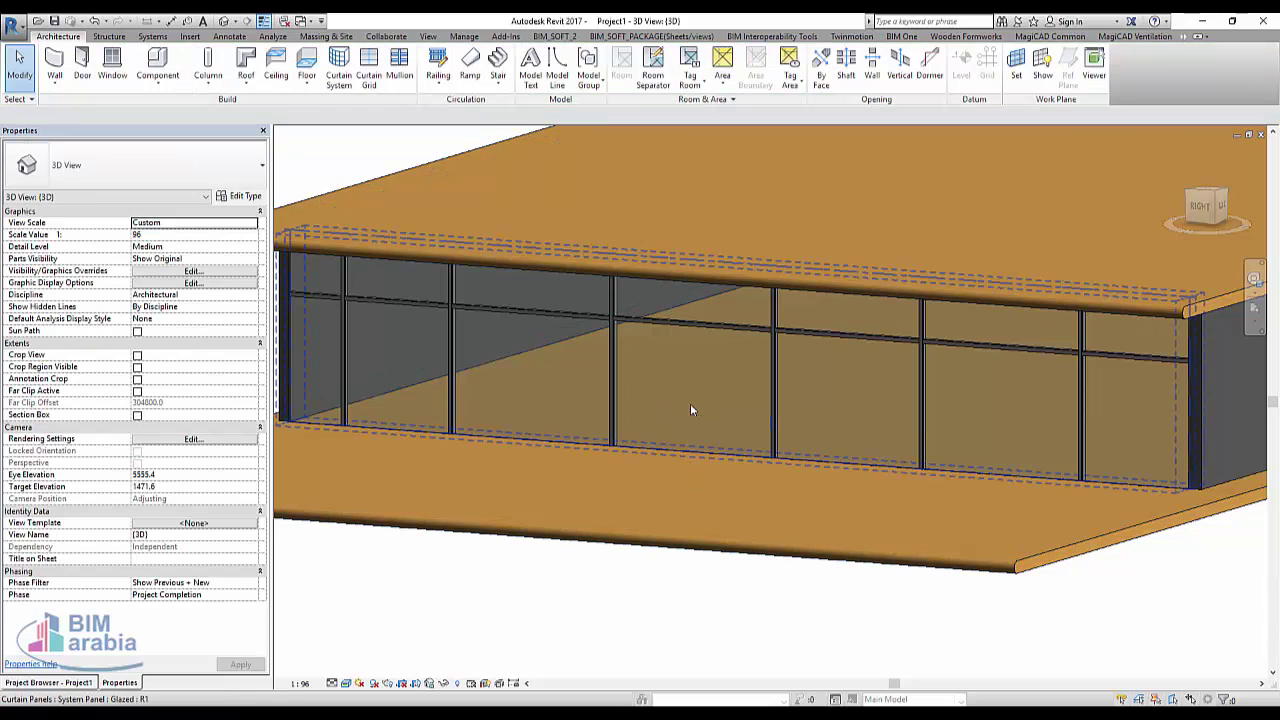
Change the middle glazed curtain panel to a Door-Curtain-Wall-Double-Storefront door.
click(690, 406)
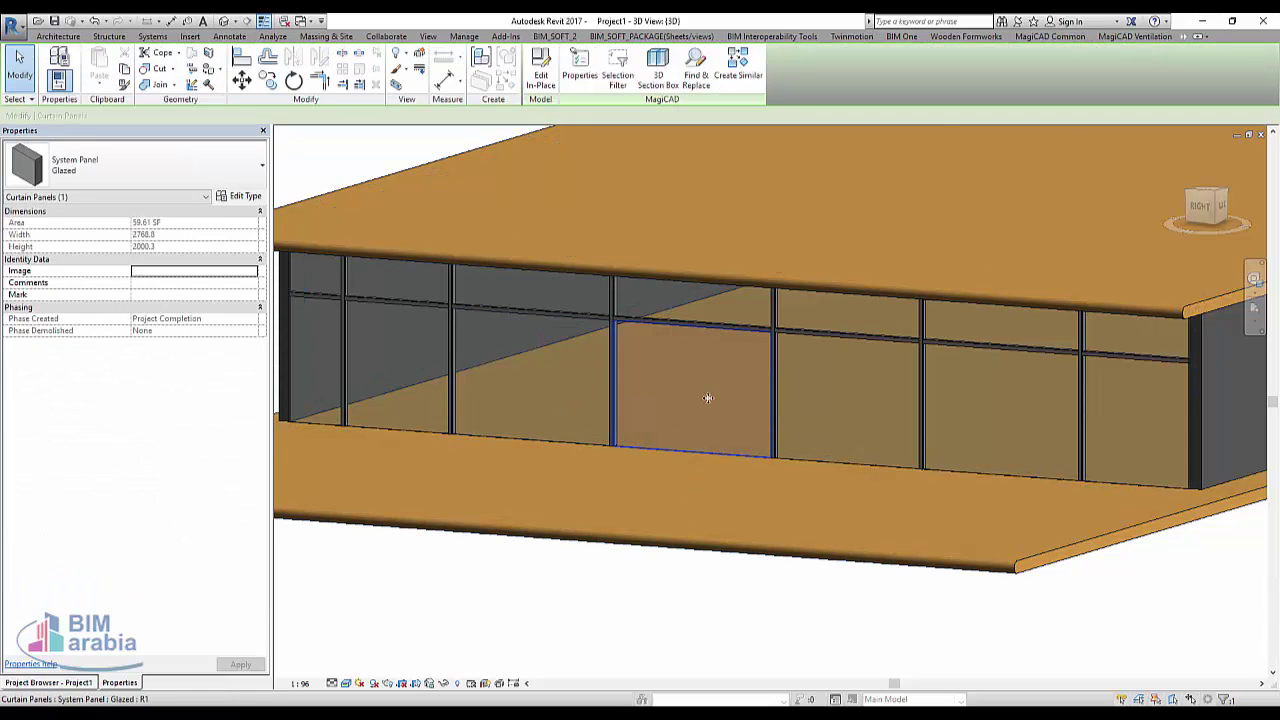
click(183, 176)
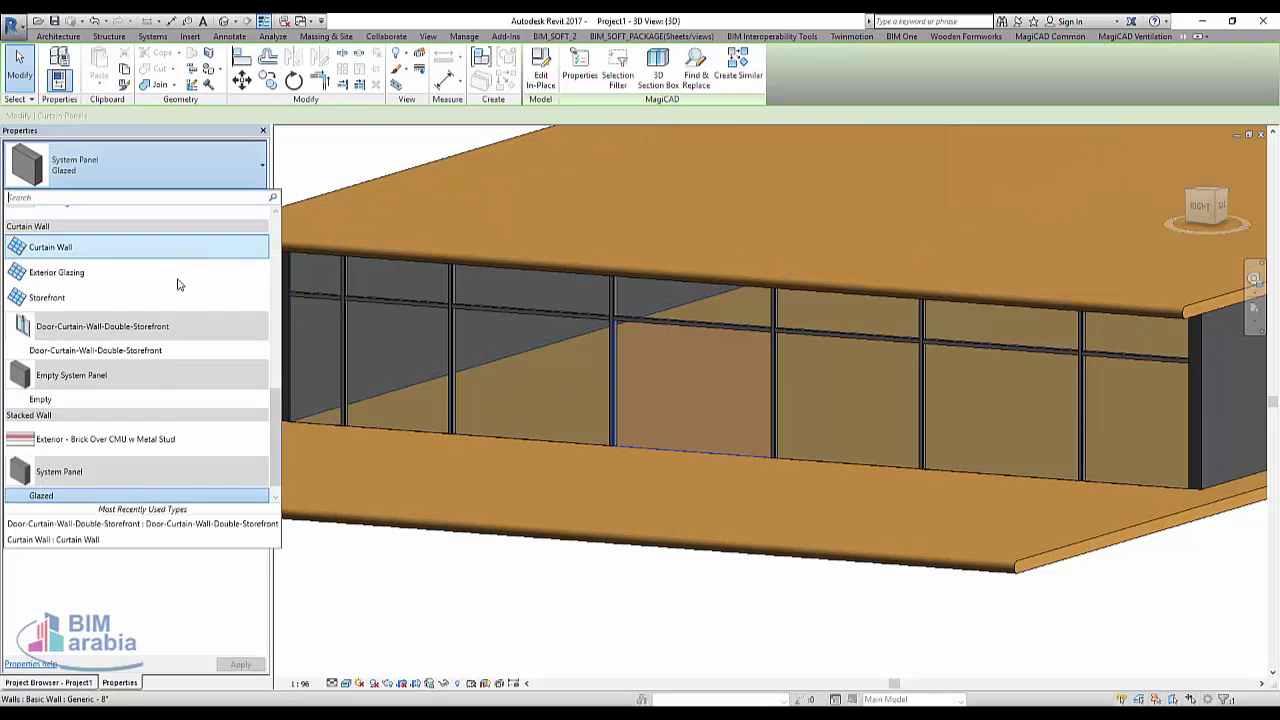
click(170, 352)
click(552, 603)
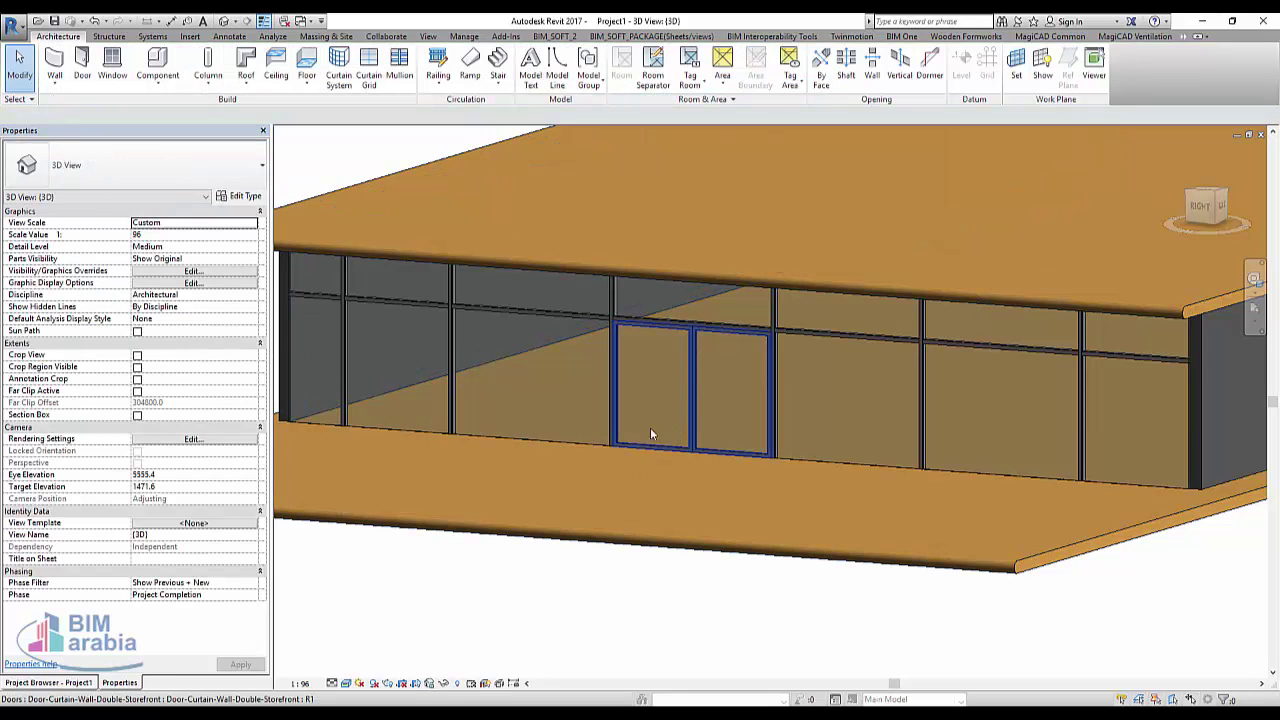
Orbit the 3D view to check the roof, then return to the Level 1 floor plan.
scroll(650, 434, down, 3)
scroll(635, 588, down, 3)
mouse_move(635, 588)
shift+middle_down()
mouse_move(793, 552)
mouse_move(773, 578)
mouse_move(608, 526)
shift+middle_up()
key(ctrl+Tab)
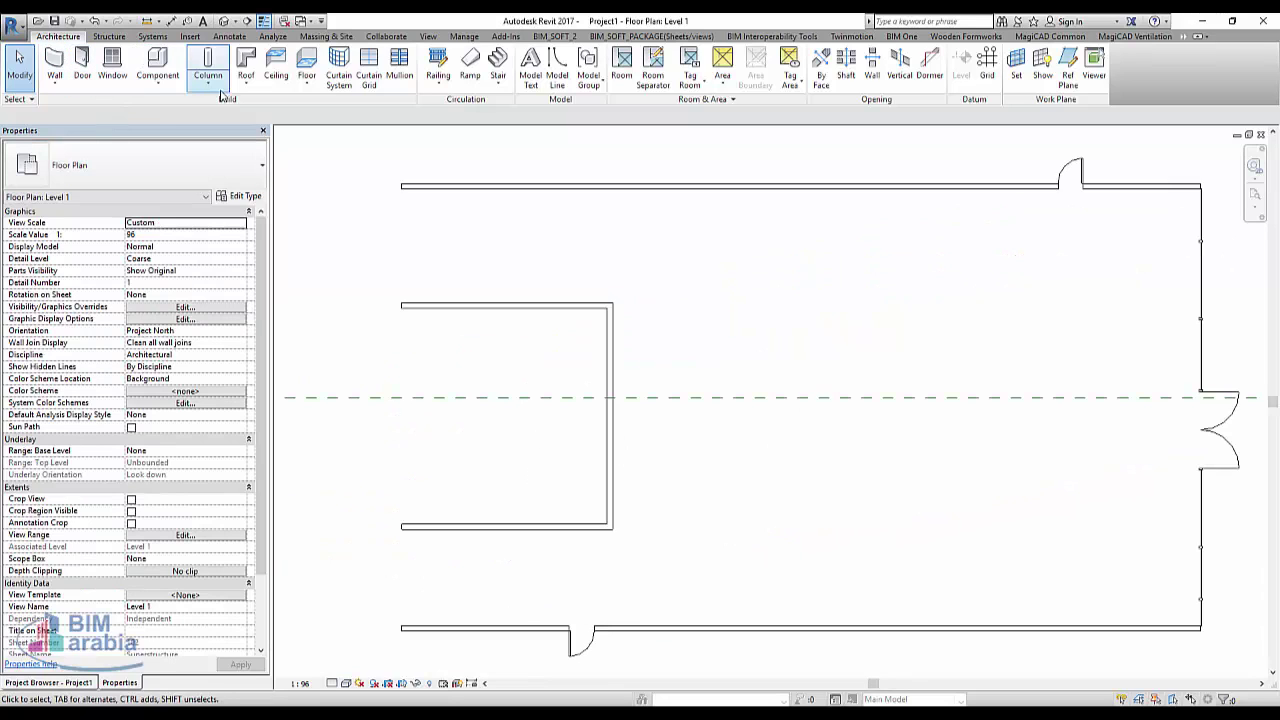
Start Place a Component and open the Load Family library.
click(157, 80)
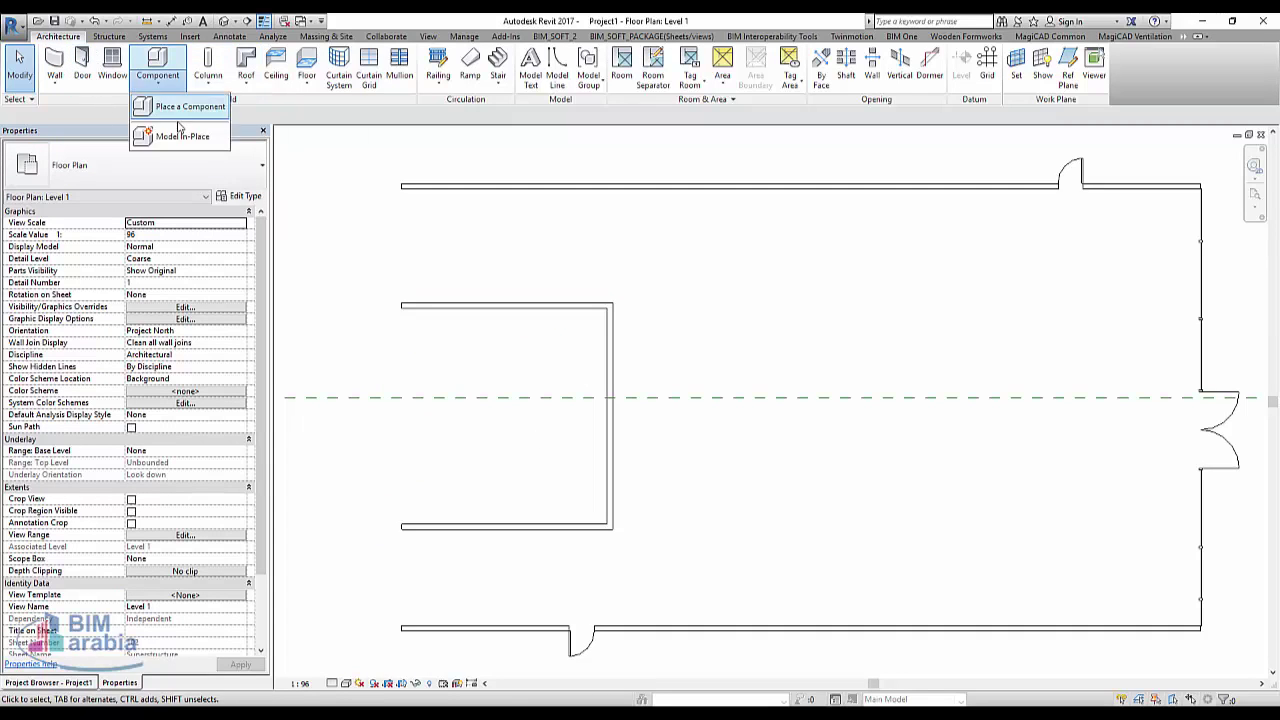
click(185, 108)
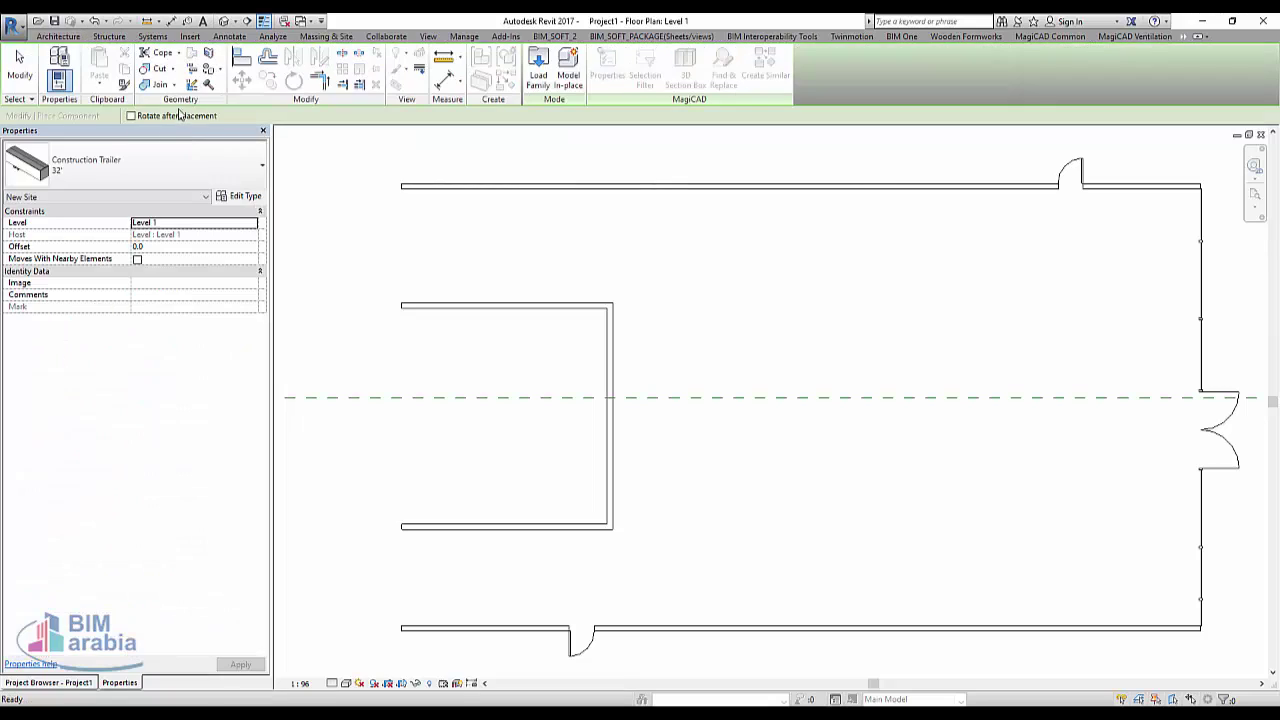
click(163, 163)
click(165, 165)
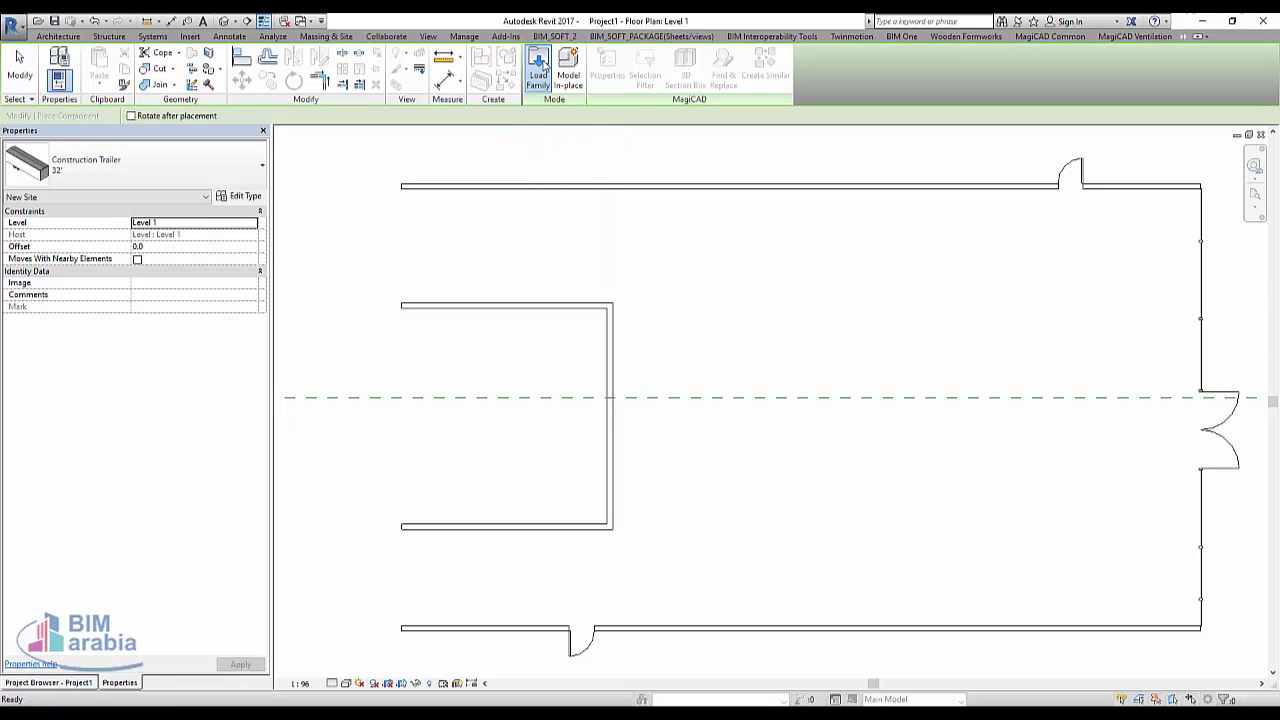
click(538, 72)
Load the Table-Dining Round w Chairs family from Furniture > Tables.
scroll(616, 383, down, 3)
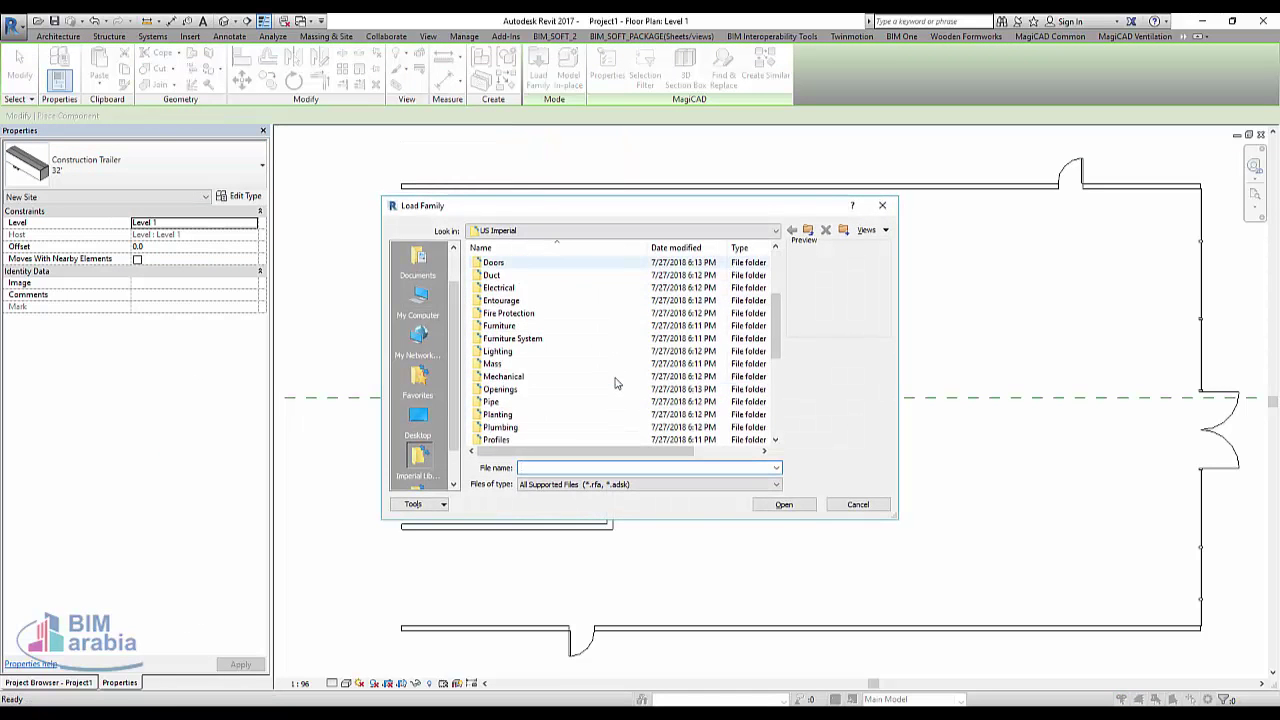
click(520, 313)
double_click(535, 327)
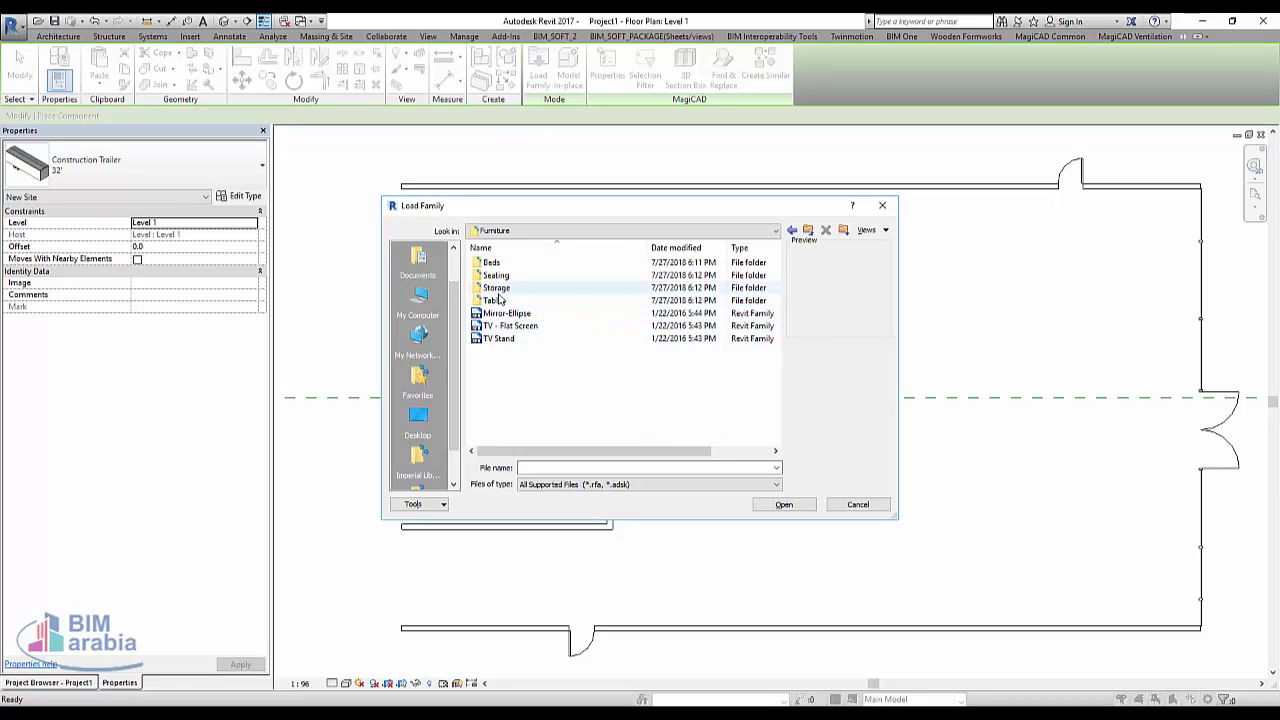
double_click(503, 300)
click(533, 276)
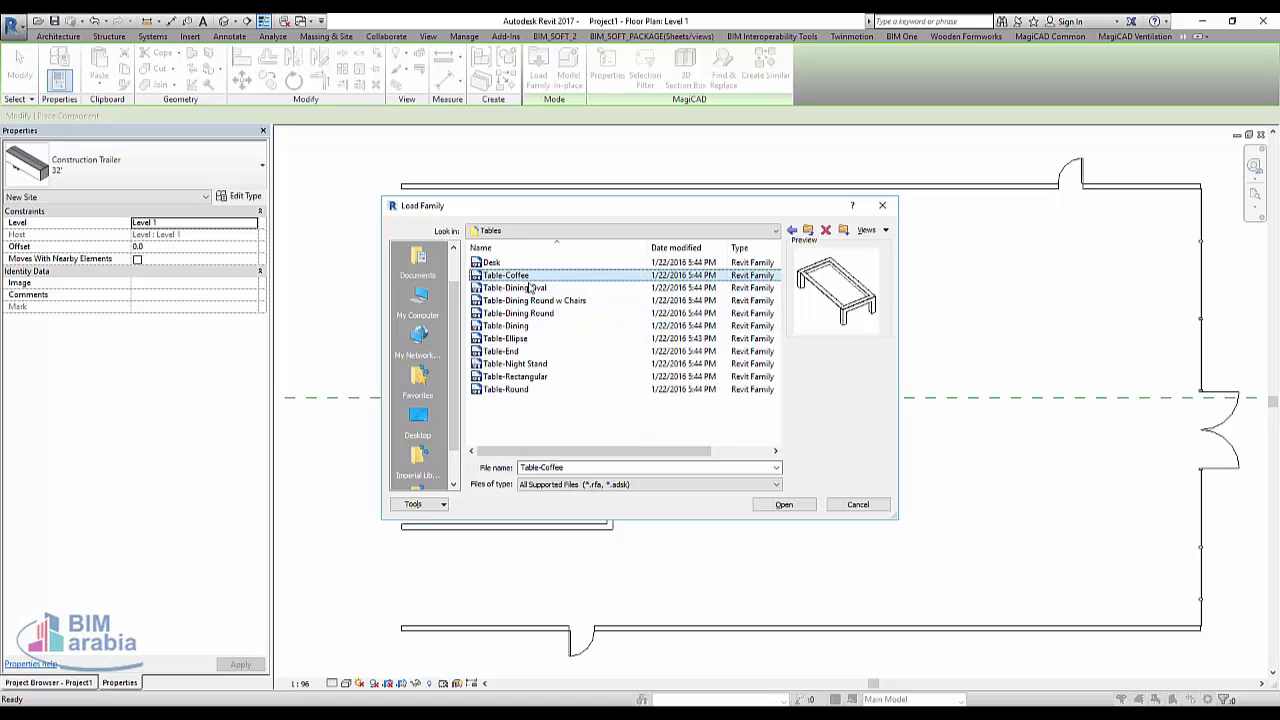
click(530, 288)
click(530, 300)
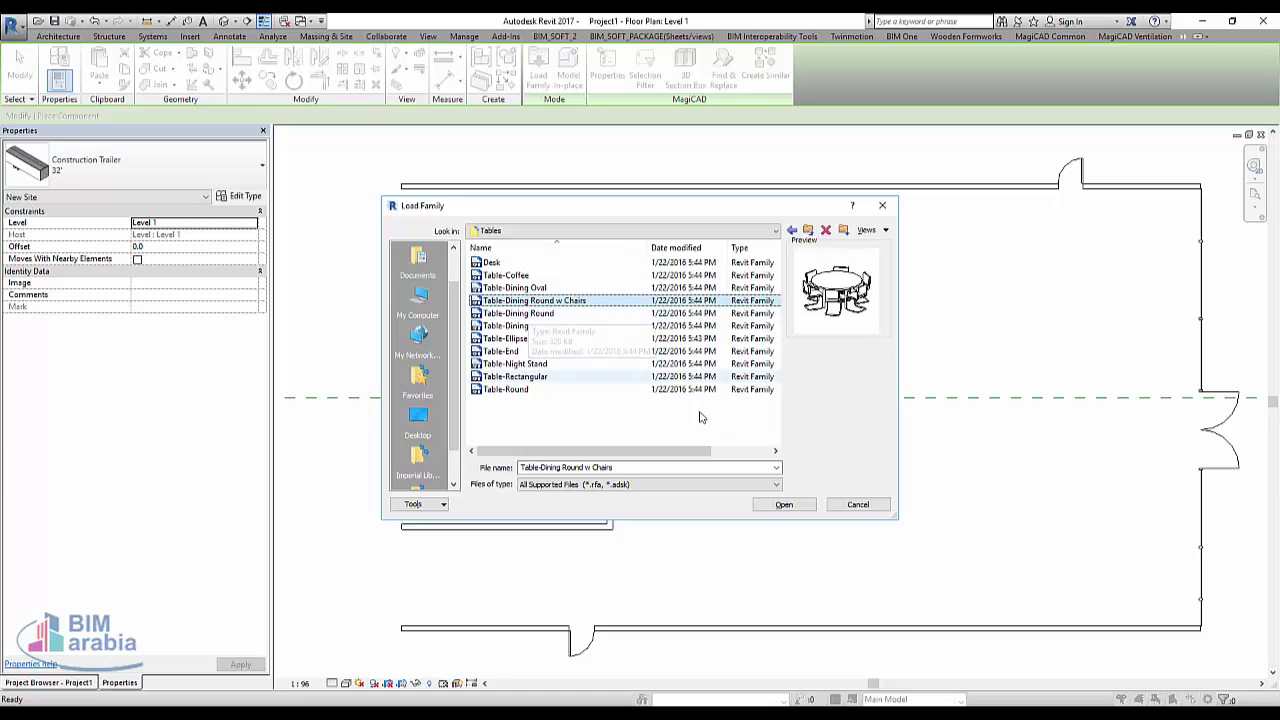
click(551, 314)
click(556, 301)
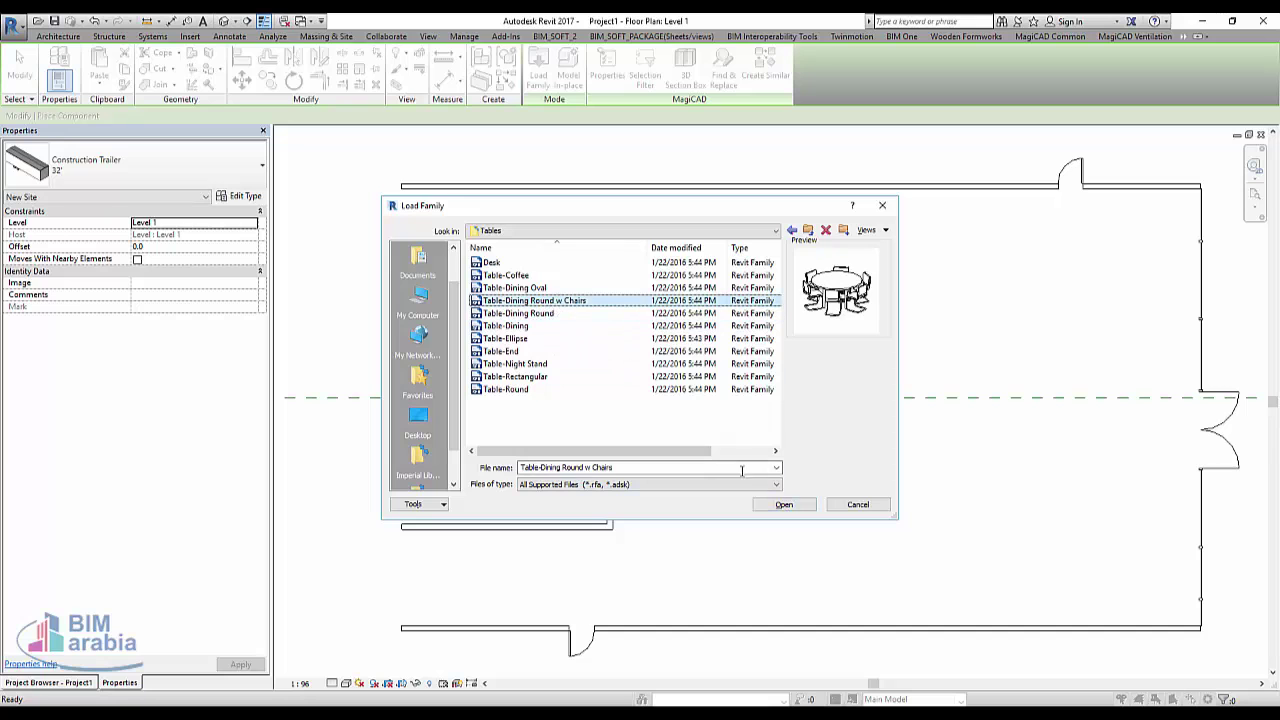
click(784, 504)
Place one Table-Dining Round w Chairs near the upper right, deleting the extra second table.
middle_drag(1128, 252, 937, 266)
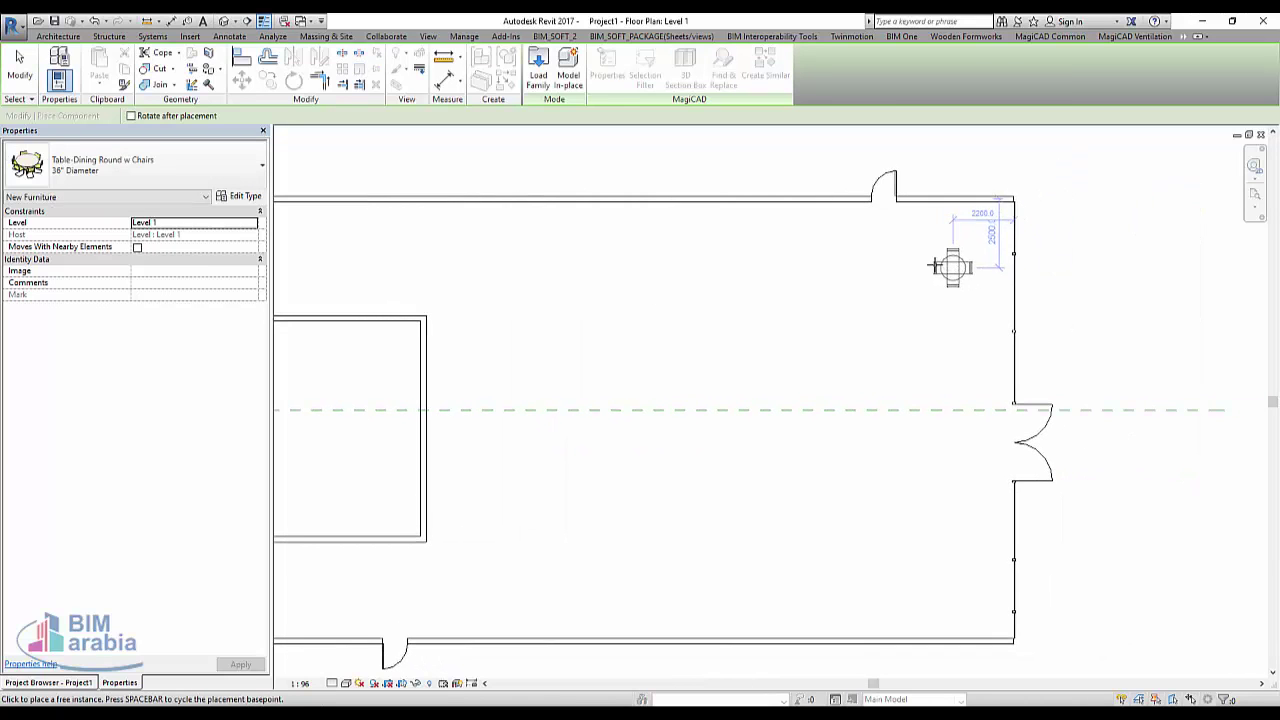
click(922, 260)
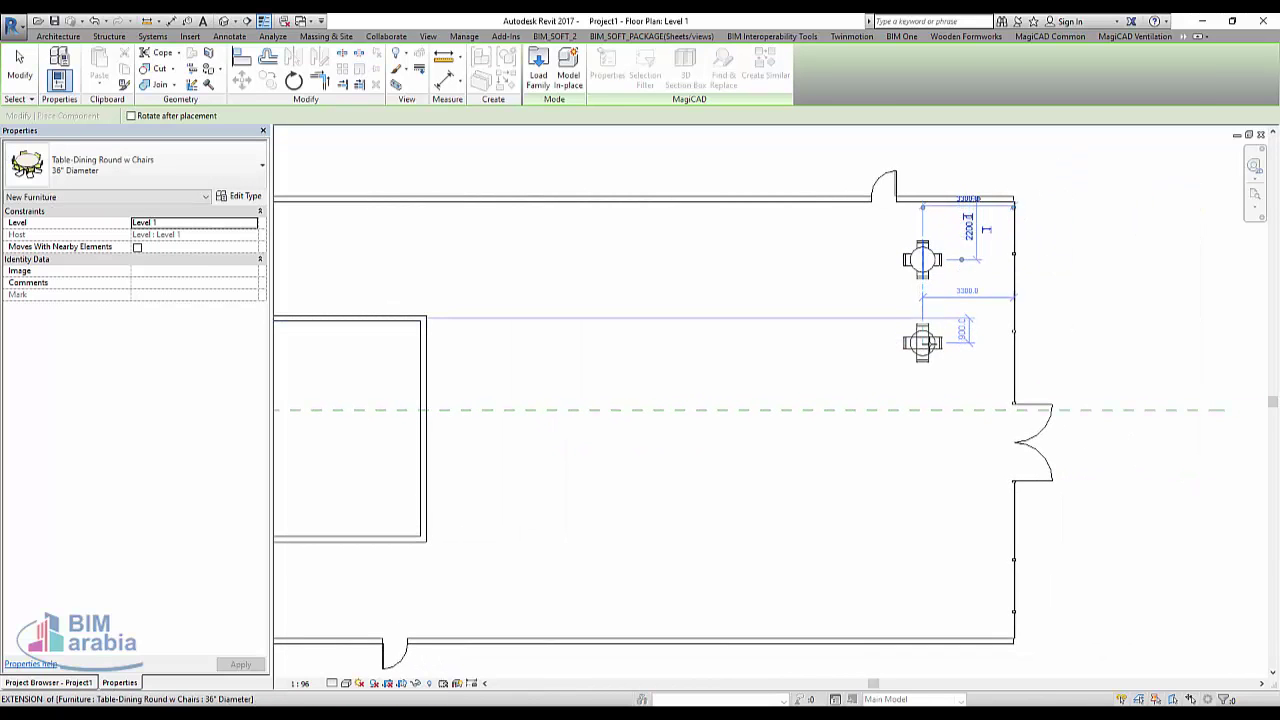
click(922, 343)
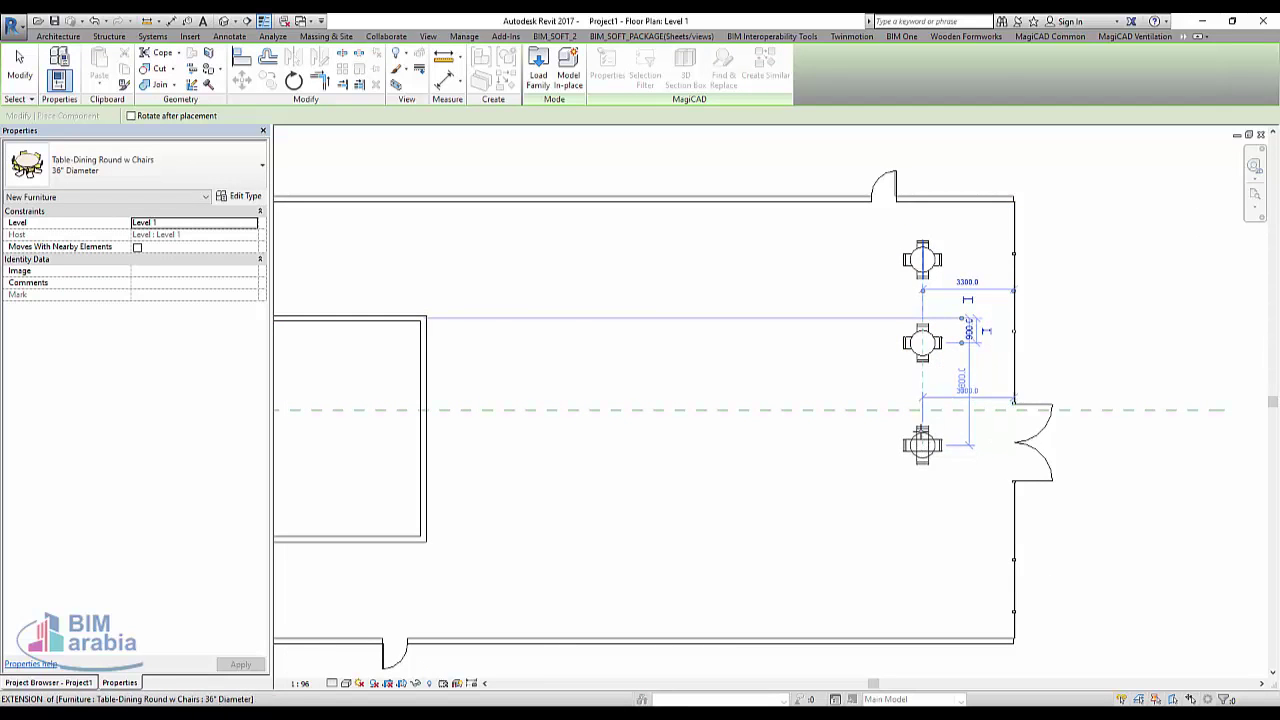
key(Escape)
click(933, 358)
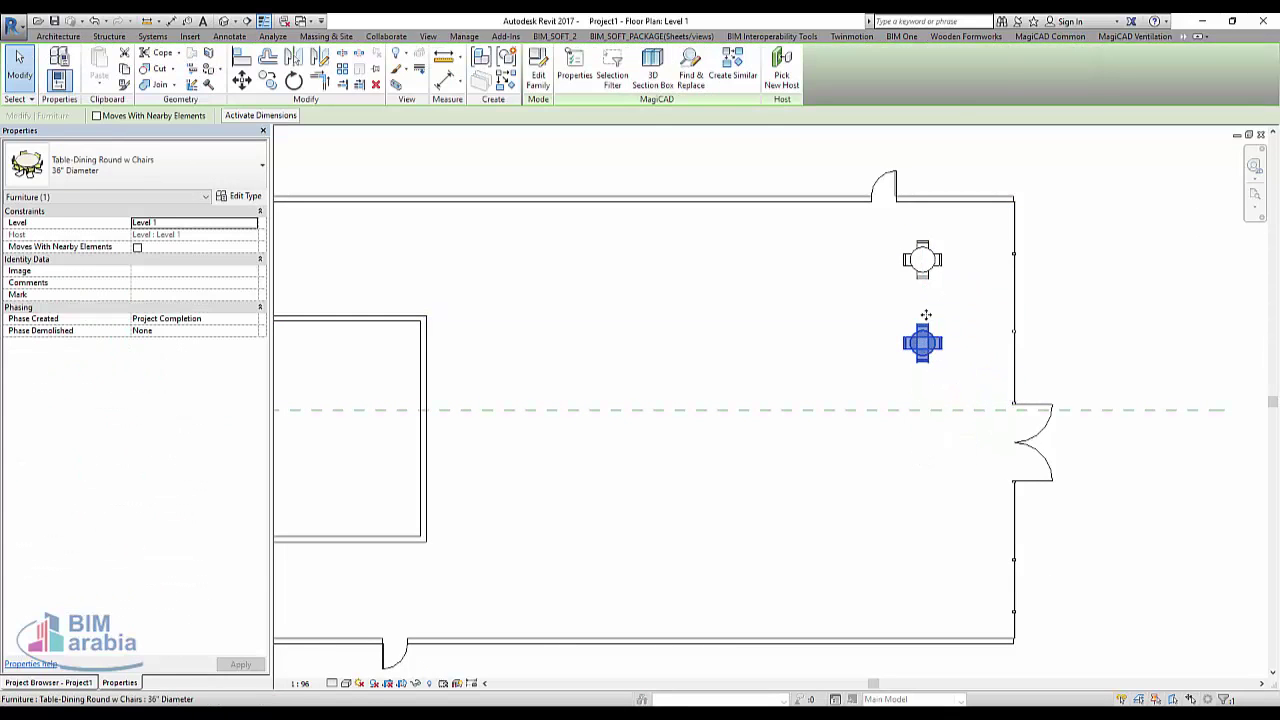
key(Delete)
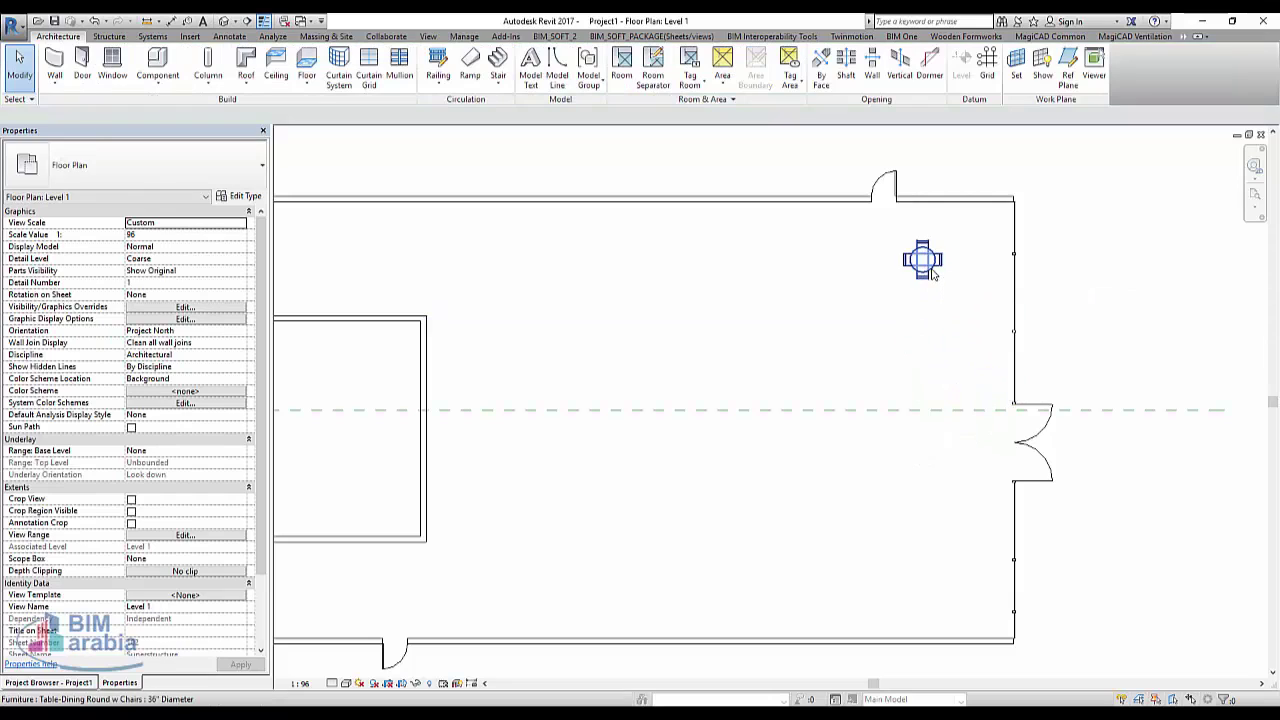
click(933, 274)
key(a)
key(r)
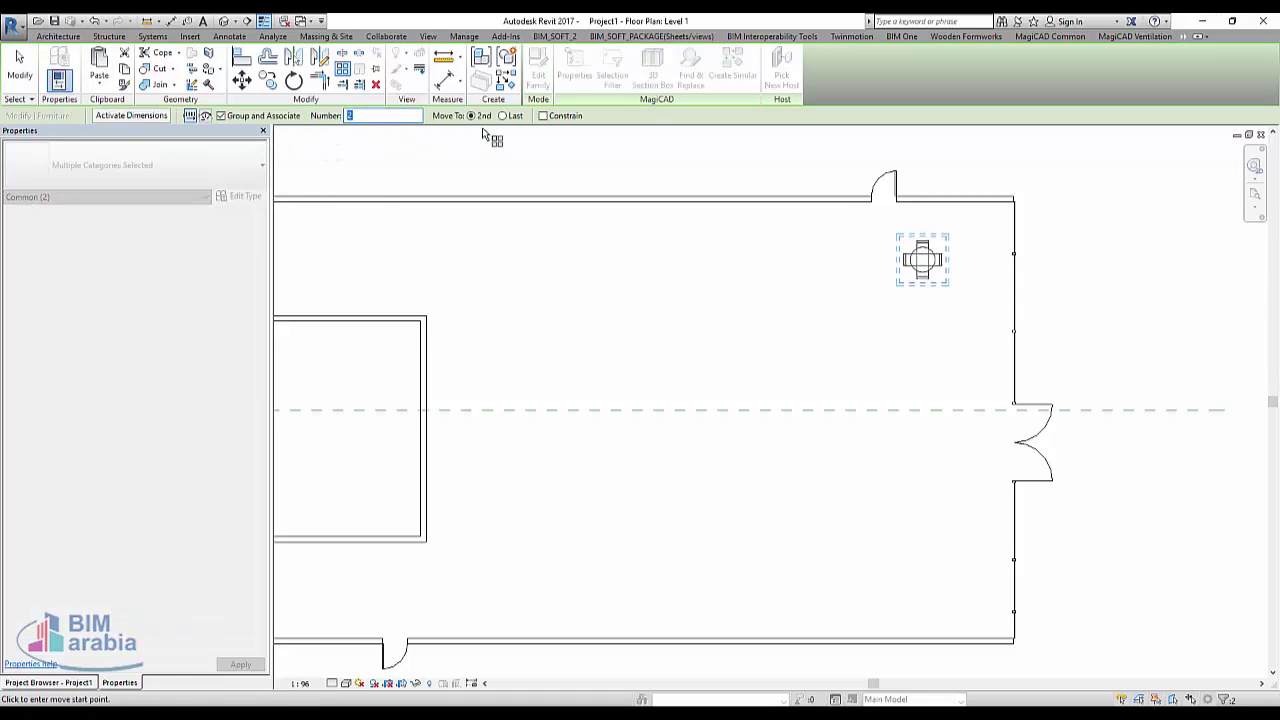
Array the table down to the bottom wall as five evenly spaced tables.
click(965, 262)
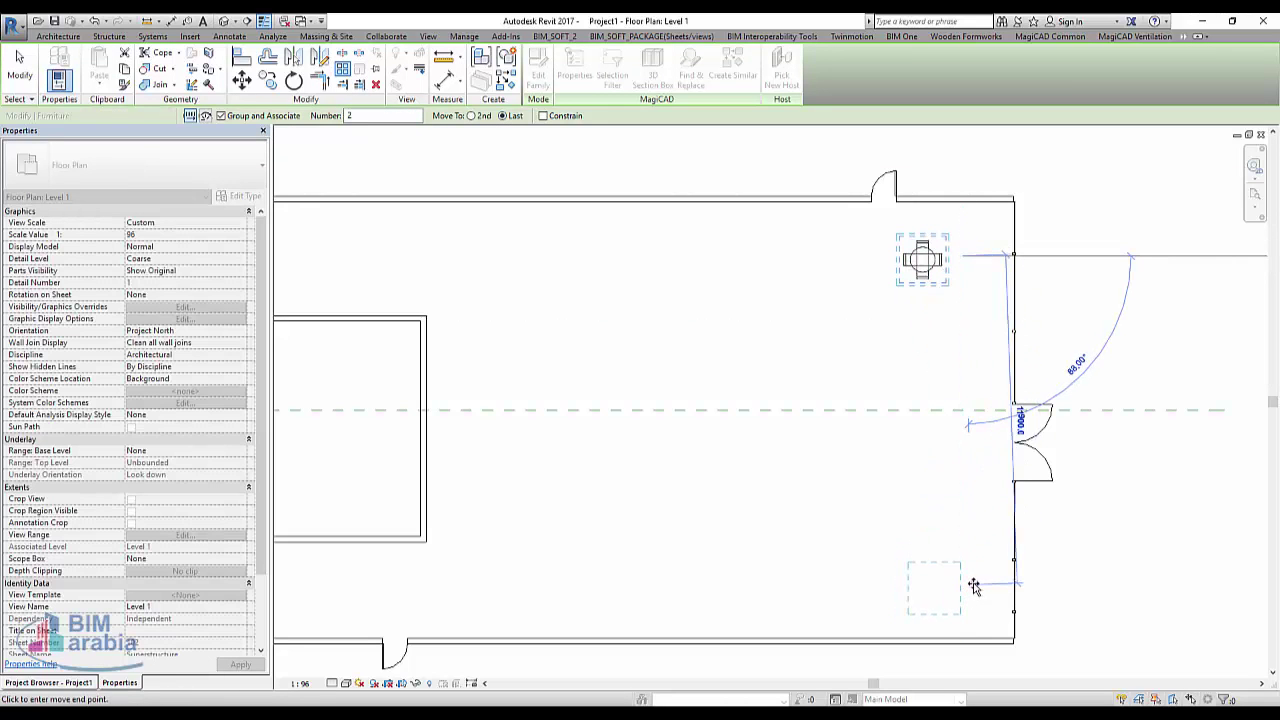
click(968, 591)
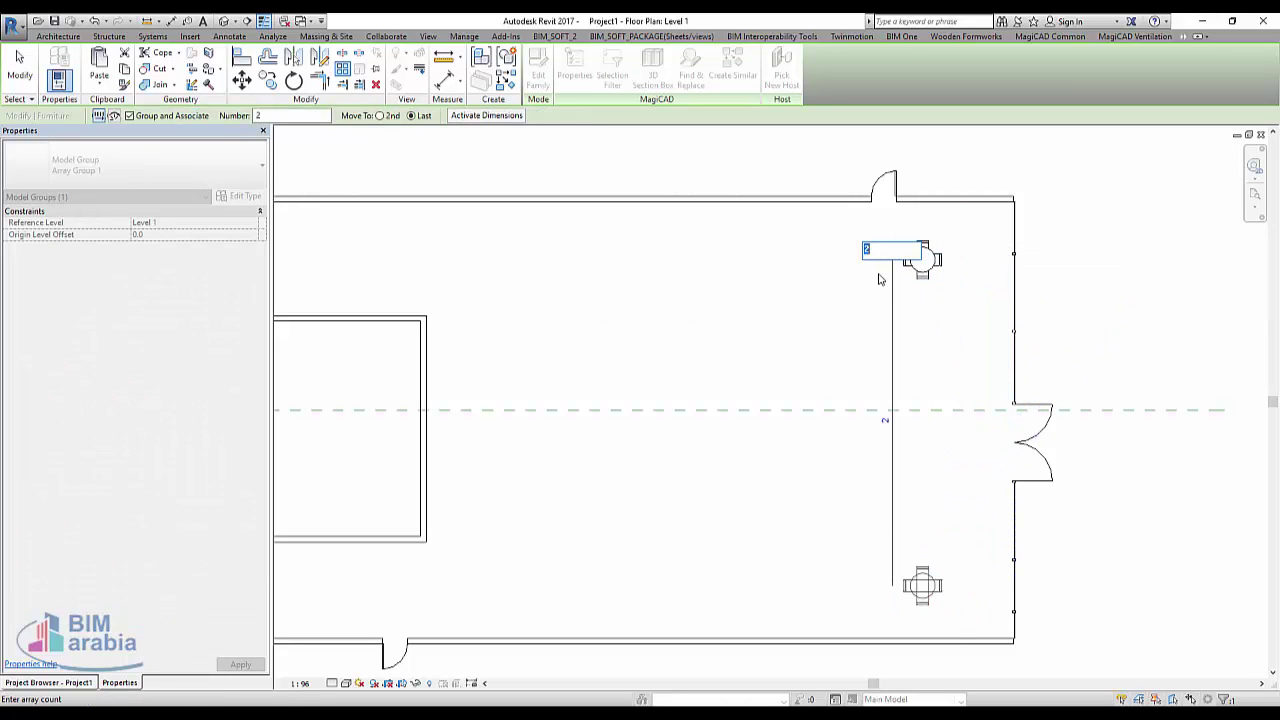
key(Return)
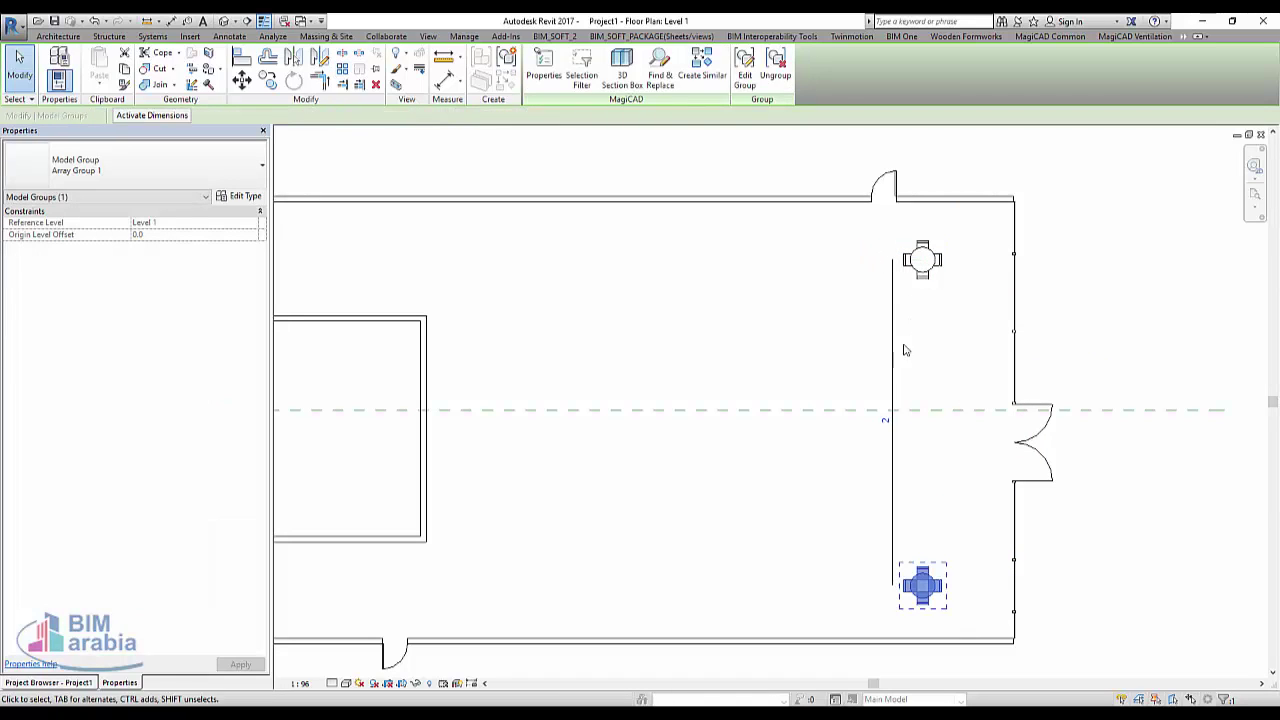
click(892, 426)
text(5)
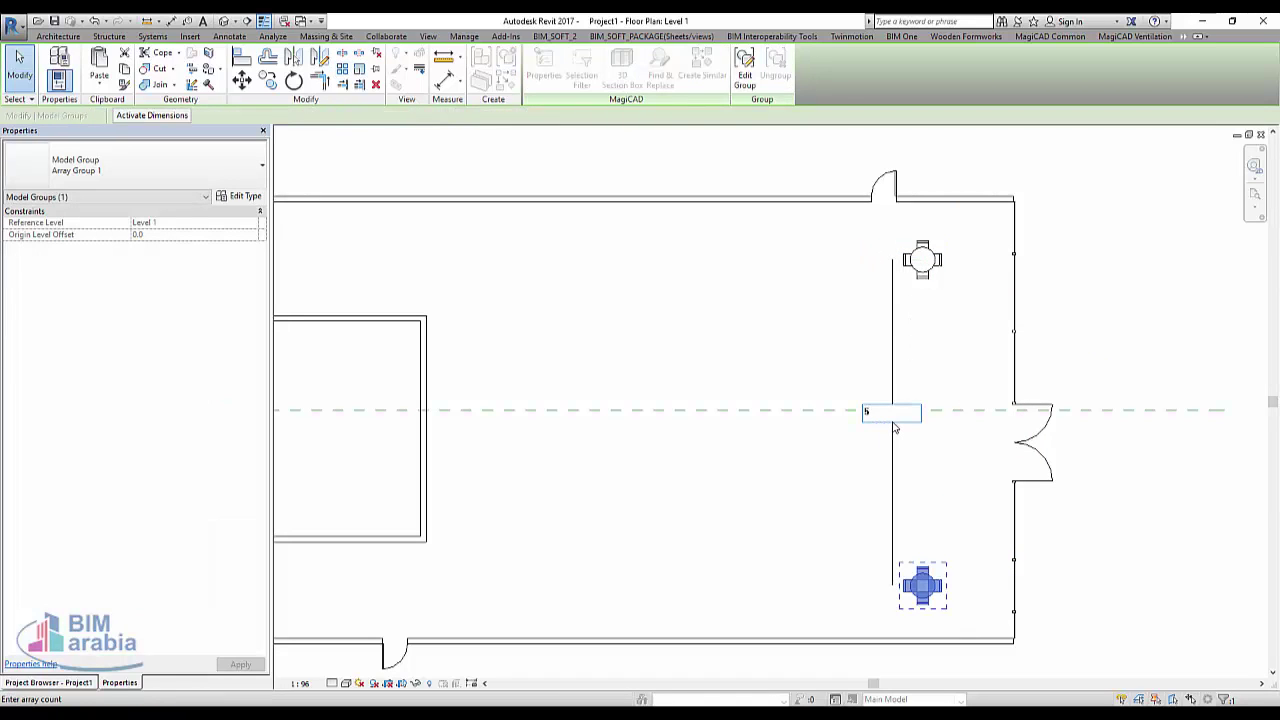
key(Return)
key(Escape)
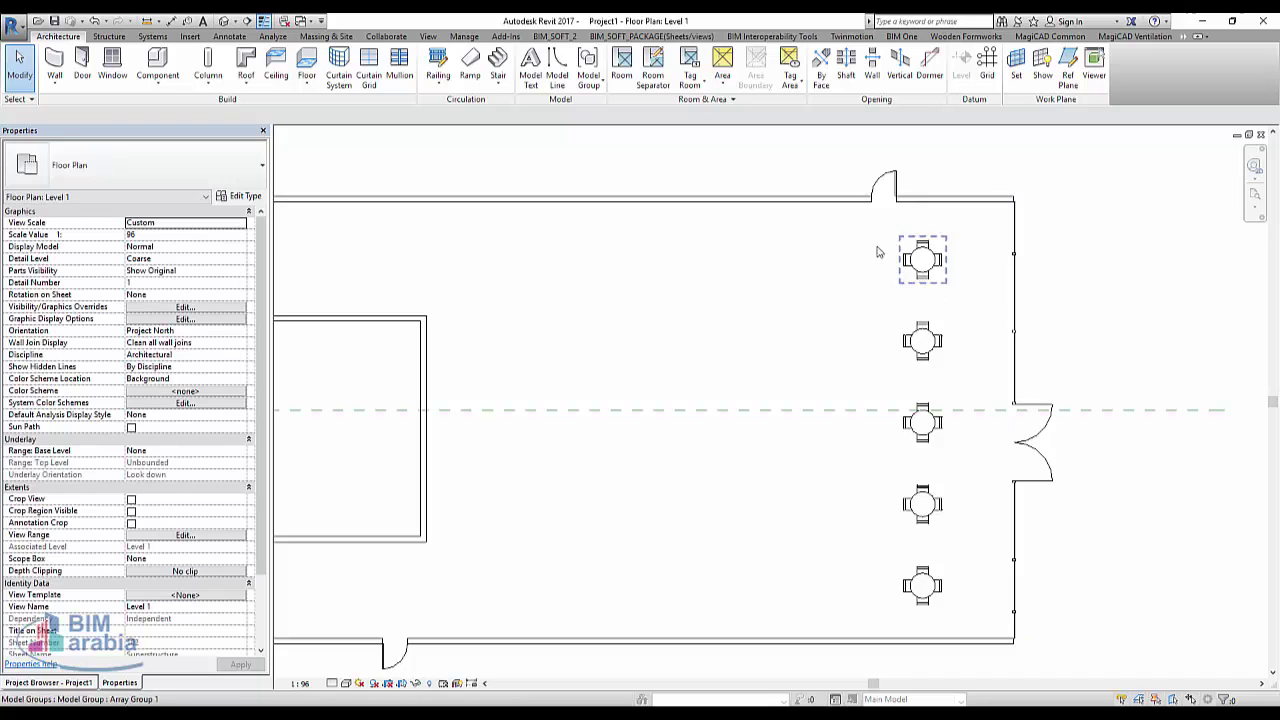
Copy the five-table column leftward four times to form a 5×5 table grid.
drag(844, 222, 975, 612)
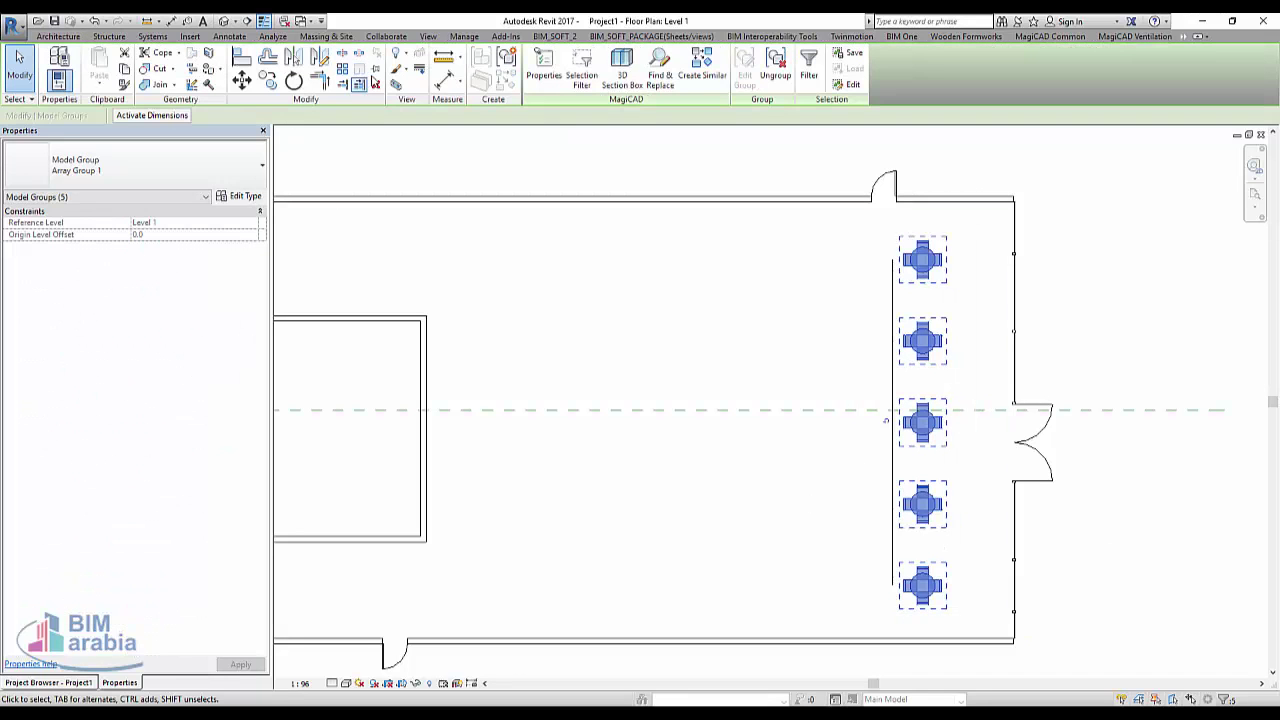
key(m)
key(v)
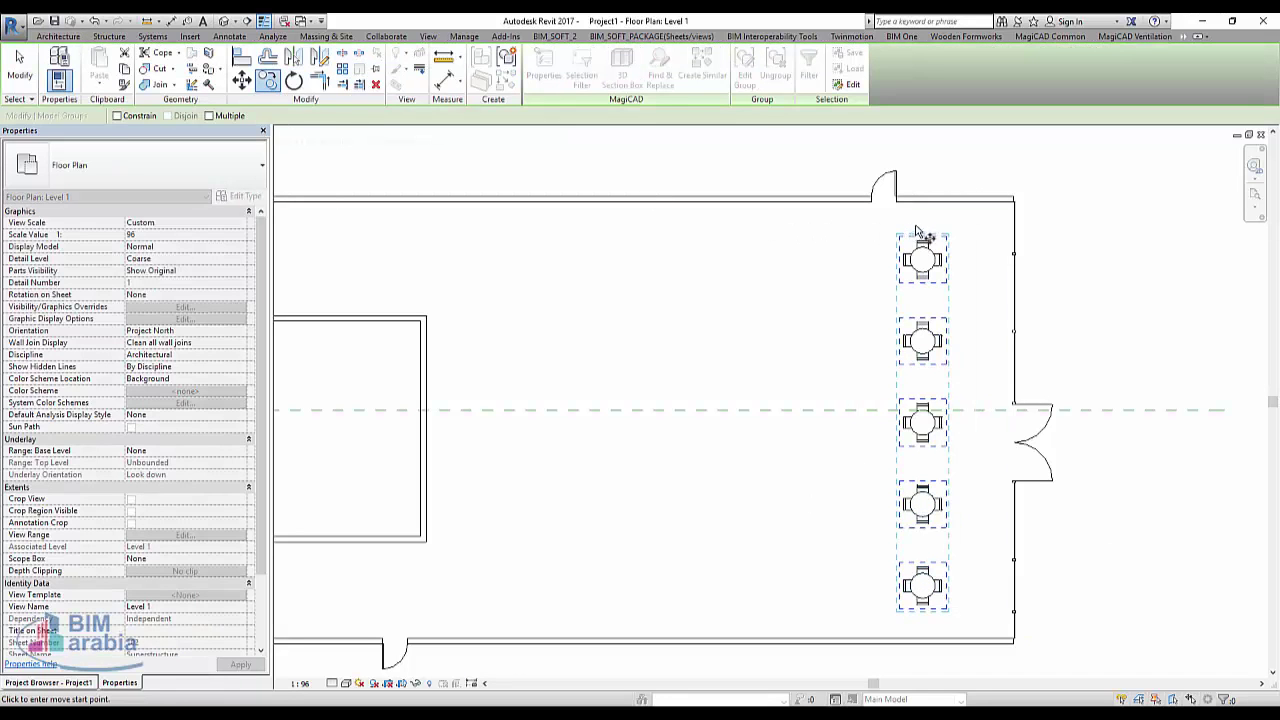
click(836, 228)
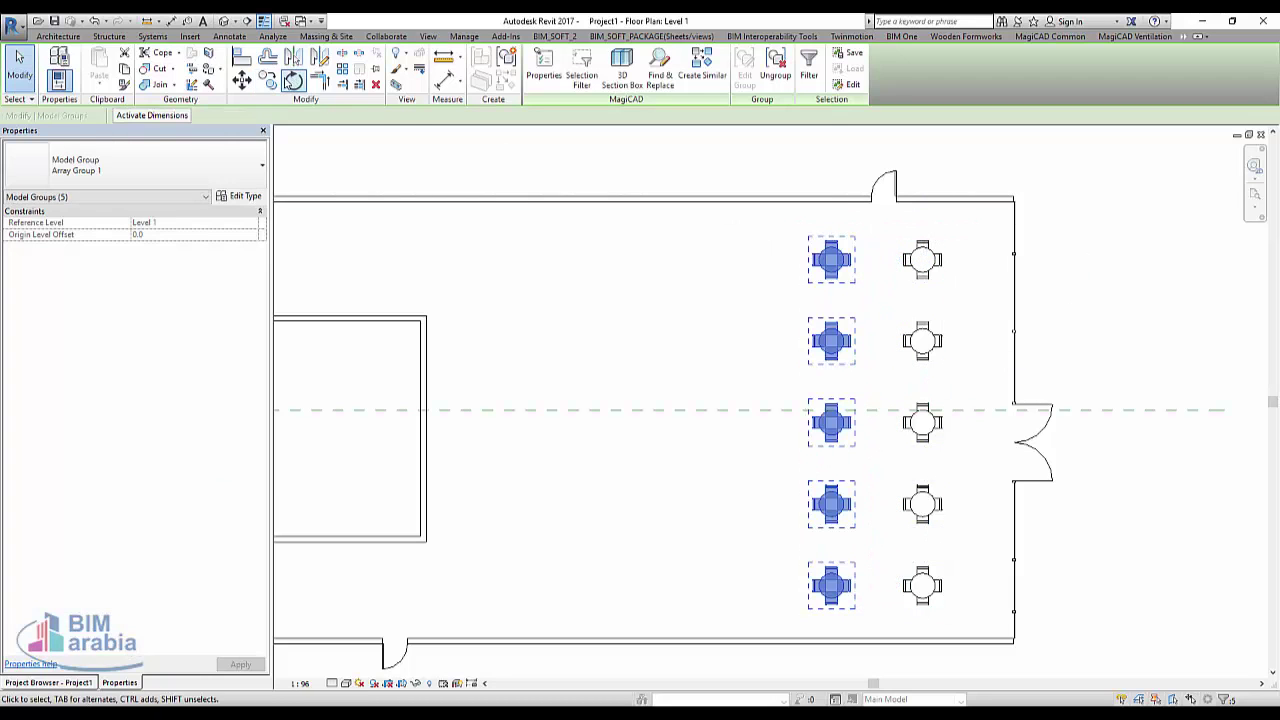
click(269, 82)
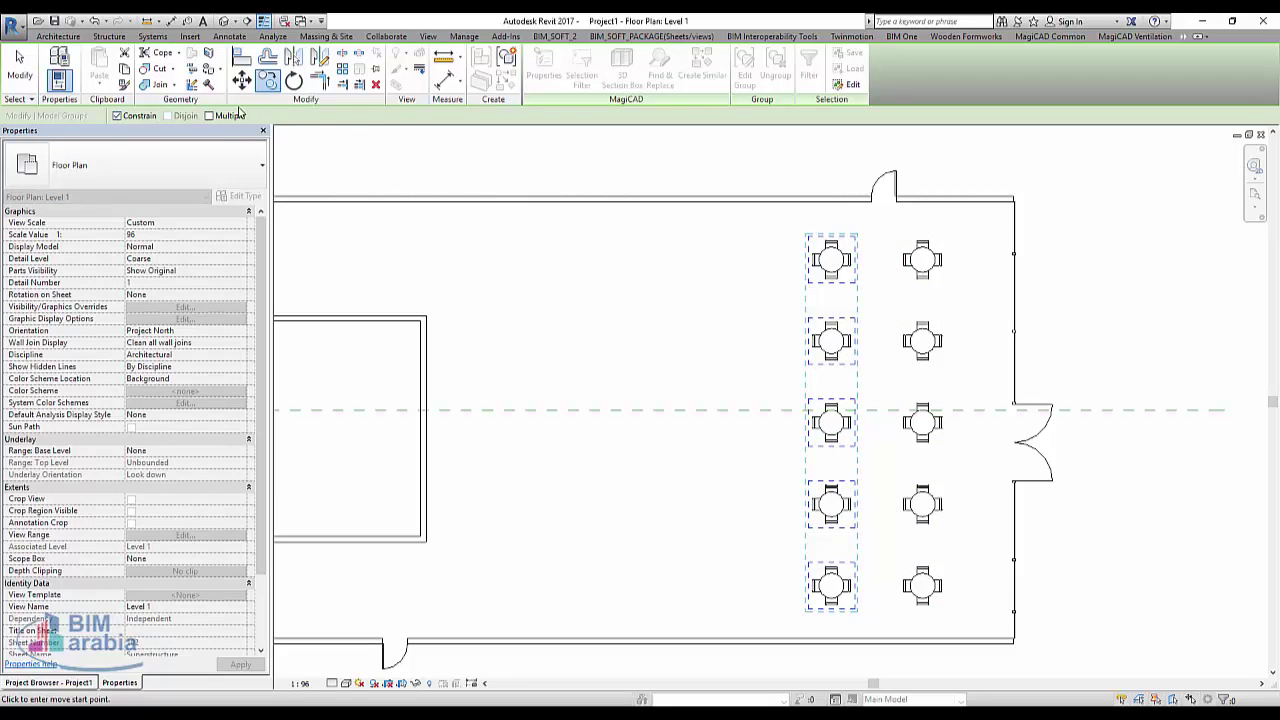
click(778, 220)
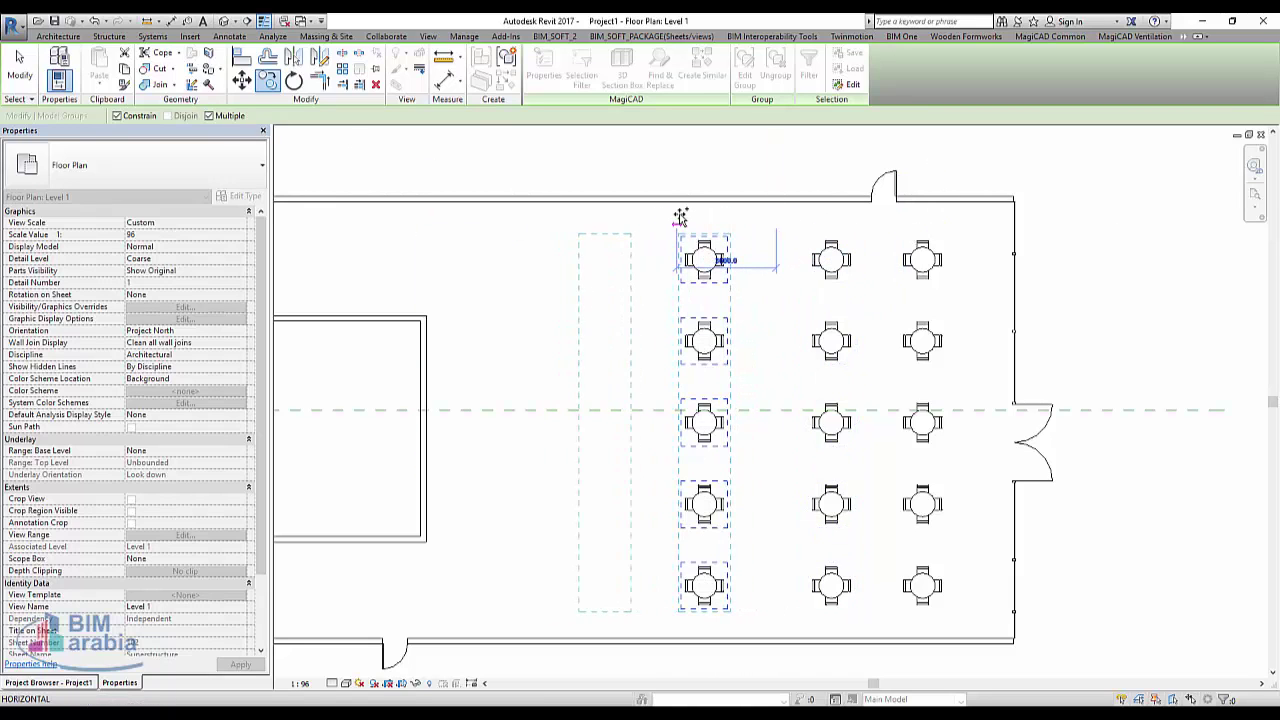
click(676, 217)
click(588, 206)
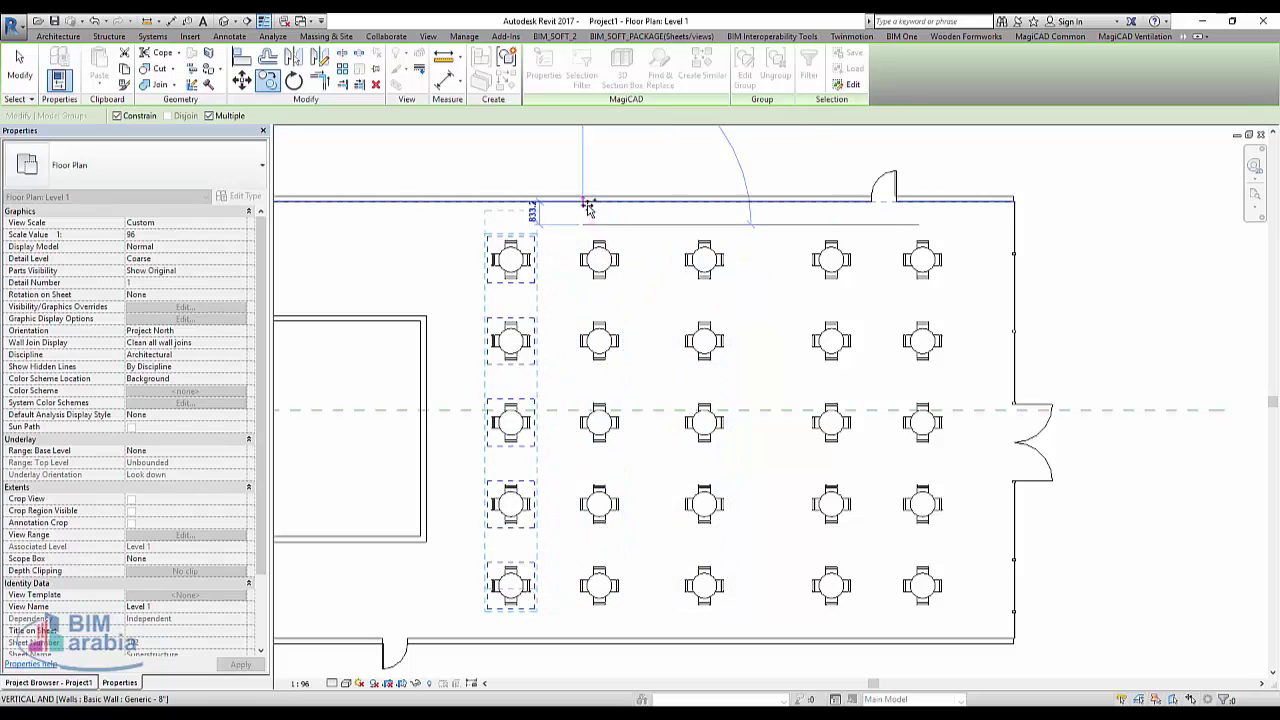
scroll(720, 285, down, 2)
key(Escape)
key(Escape)
middle_drag(492, 410, 630, 413)
scroll(630, 413, up, 2)
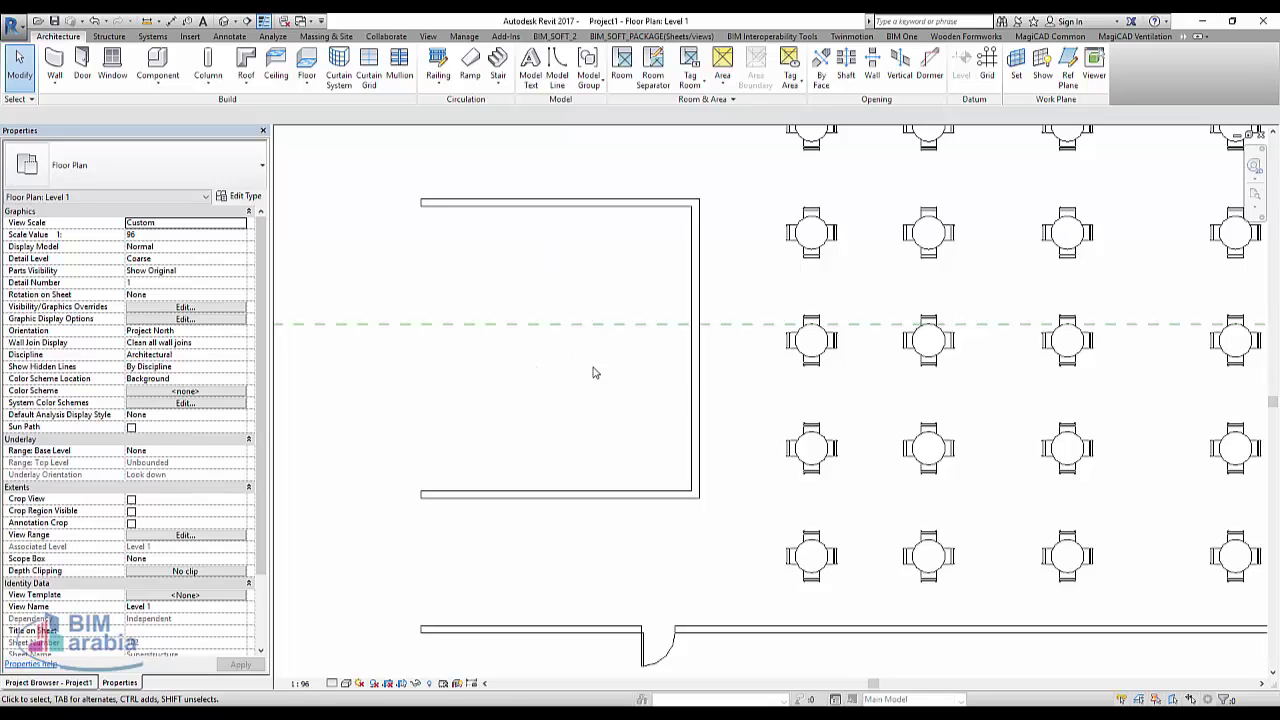
Select the vertical interior wall together with its adjoining horizontal wall.
scroll(503, 329, down, 2)
scroll(429, 294, down, 1)
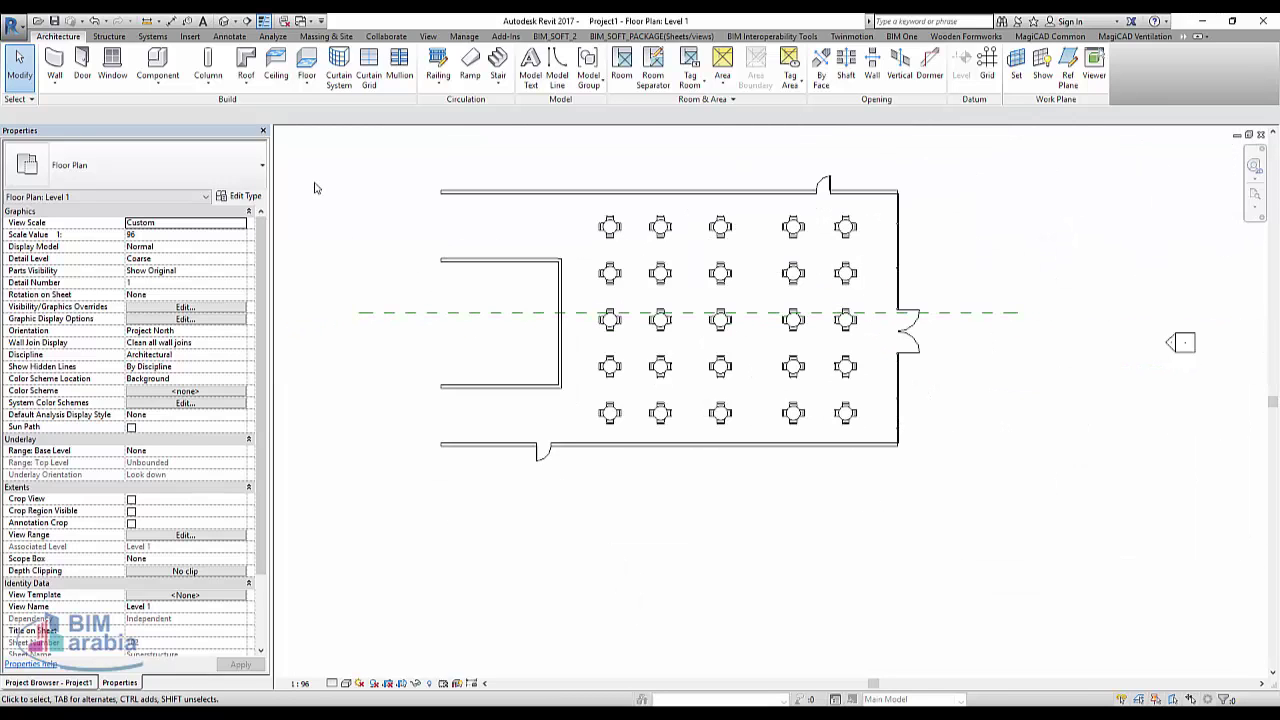
click(560, 333)
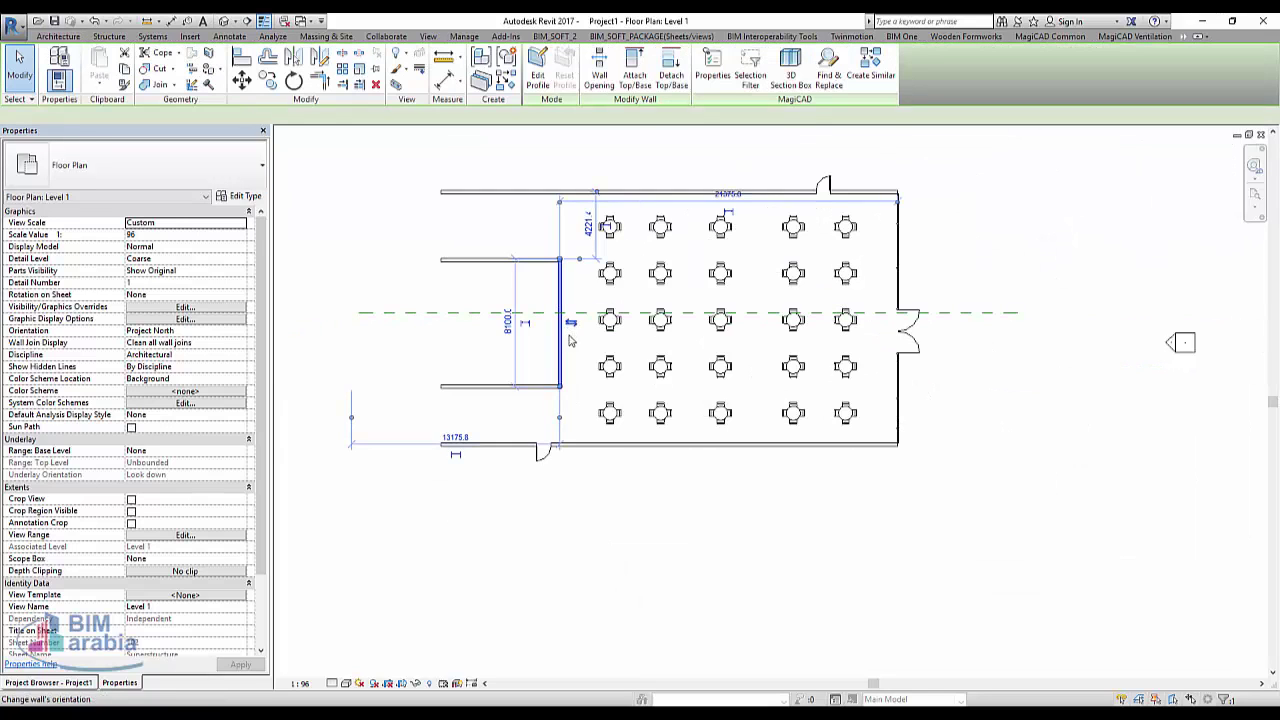
ctrl+click(540, 383)
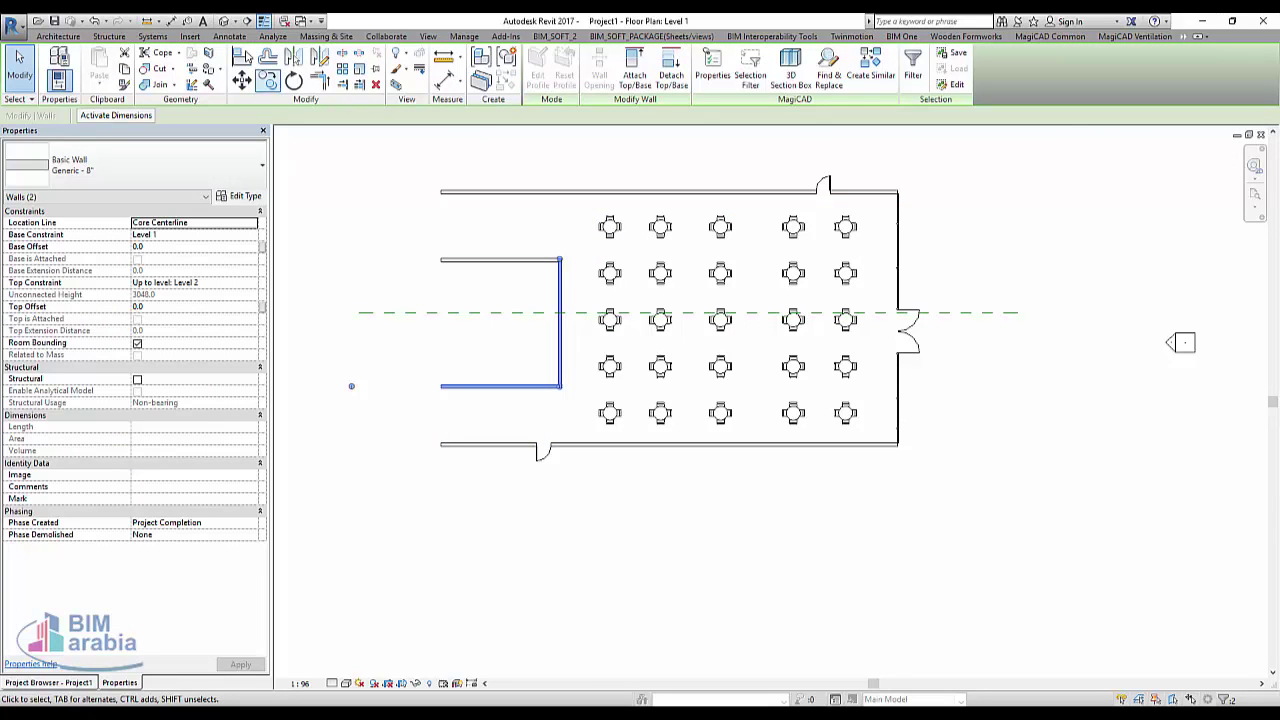
Orbit the 3D view to inspect the tables inside the glazed building, then return to Level 1.
click(224, 22)
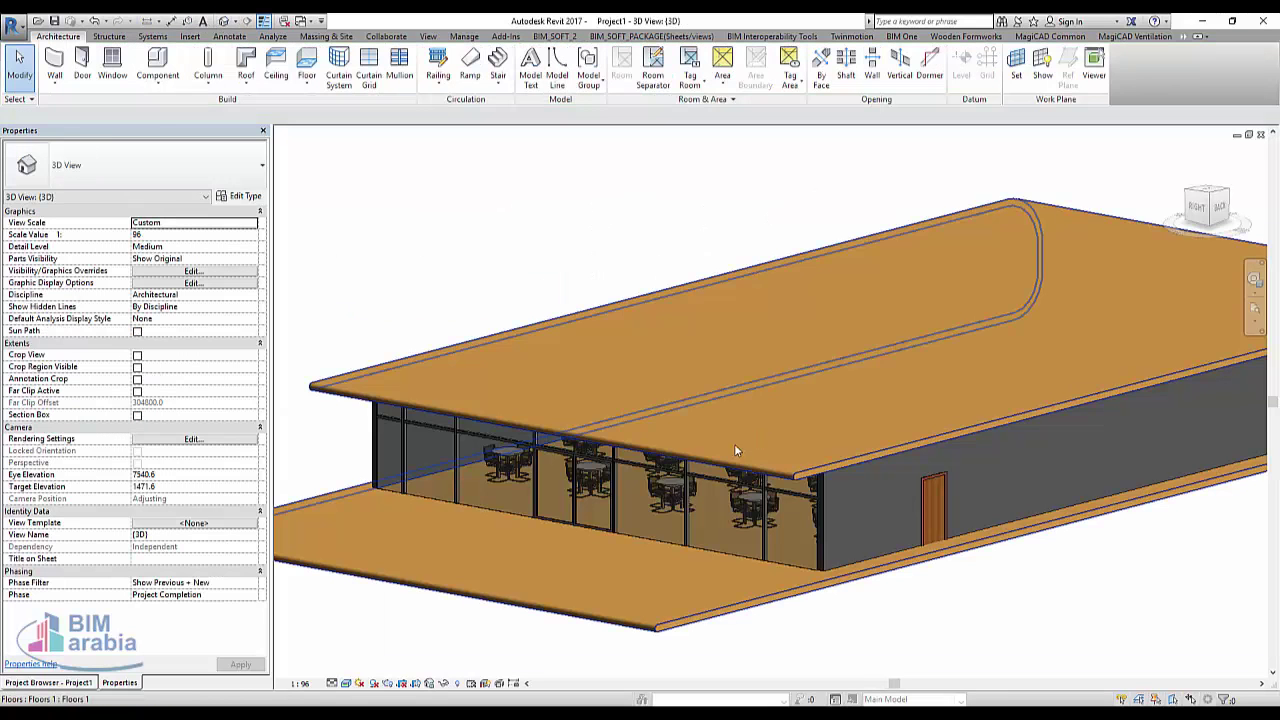
mouse_move(734, 443)
shift+middle_down()
mouse_move(697, 579)
mouse_move(477, 529)
shift+middle_up()
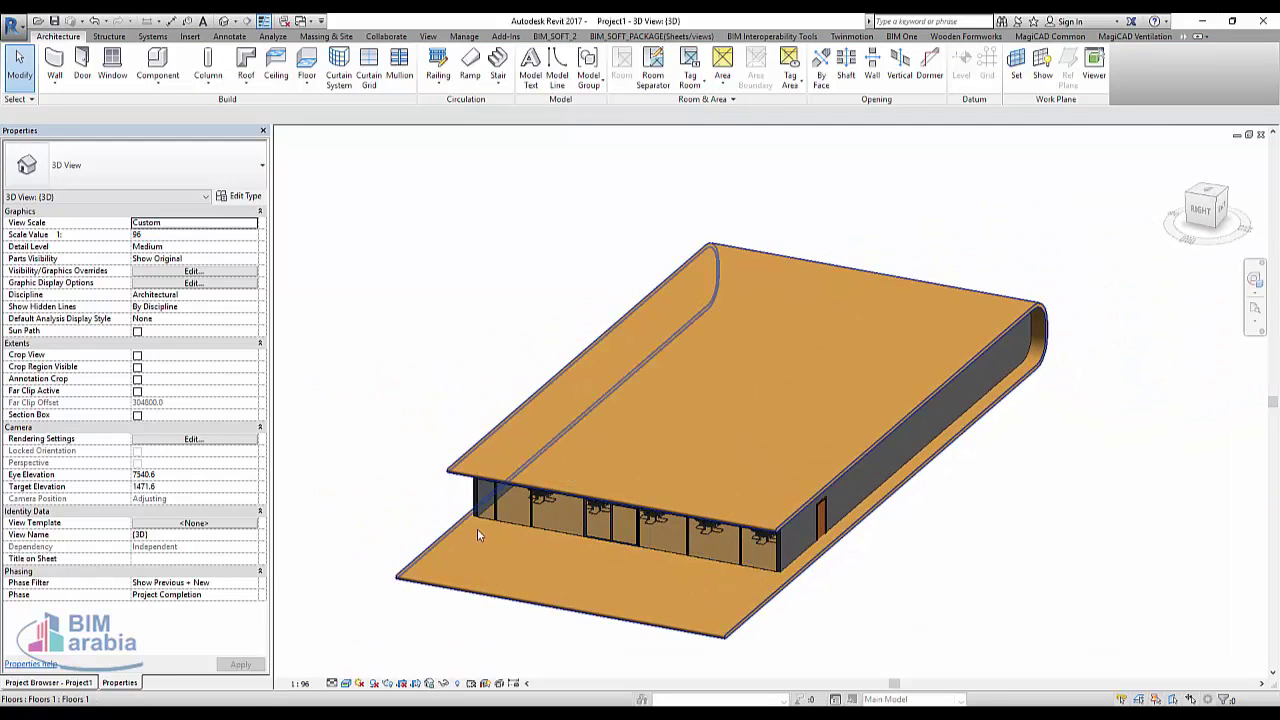
mouse_move(845, 580)
shift+middle_down()
mouse_move(866, 431)
mouse_move(786, 480)
mouse_move(843, 526)
mouse_move(874, 531)
mouse_move(791, 583)
mouse_move(577, 420)
shift+middle_up()
key(ctrl+Tab)
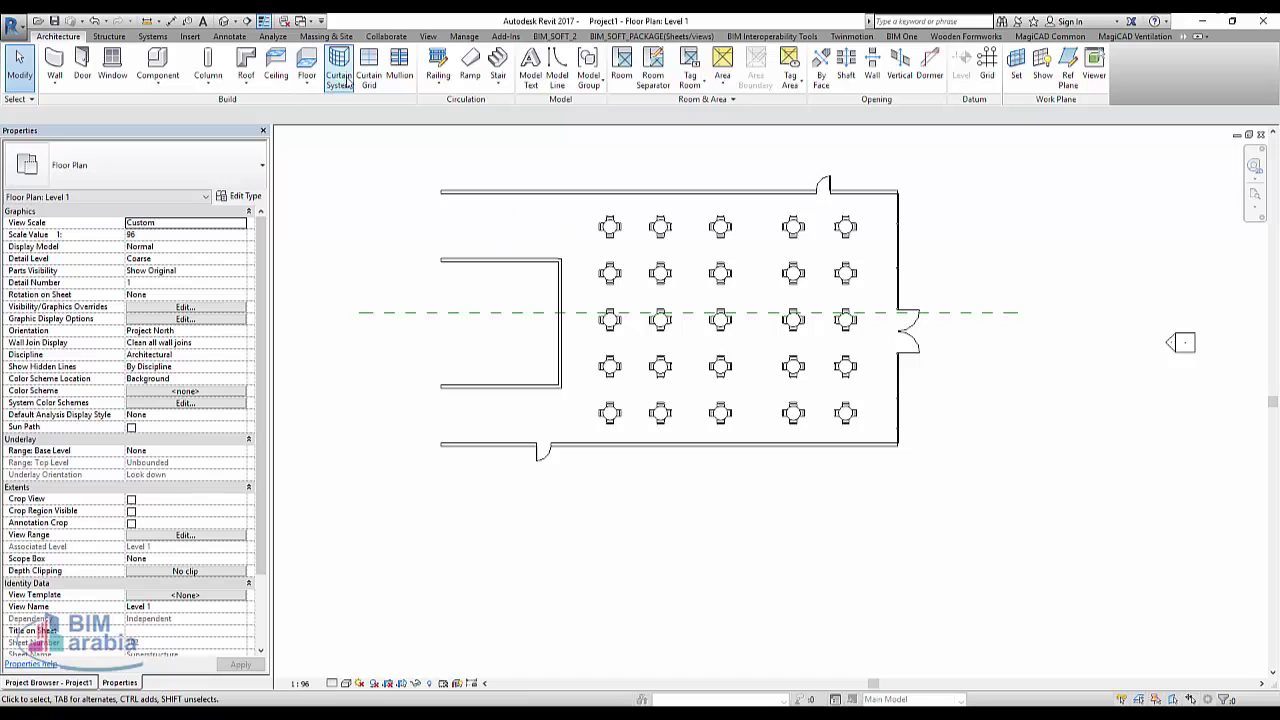
Start the Place a Component tool to insert furniture.
click(437, 65)
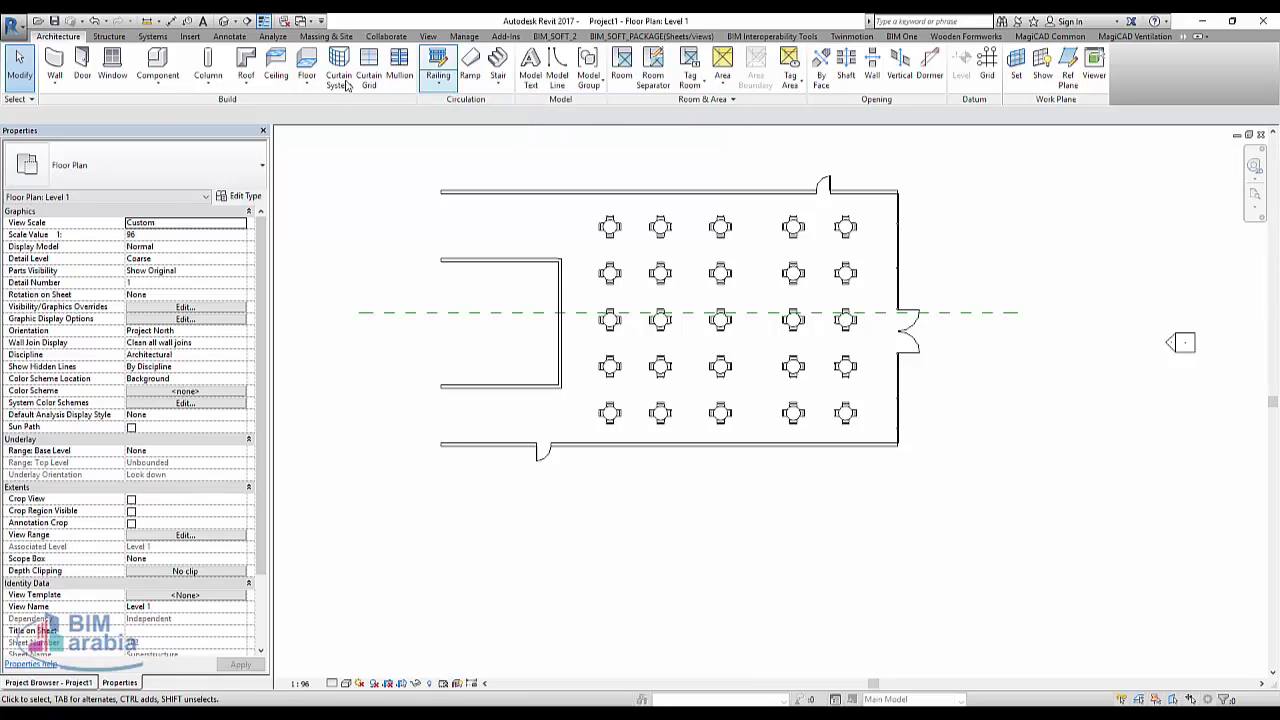
click(158, 82)
click(175, 106)
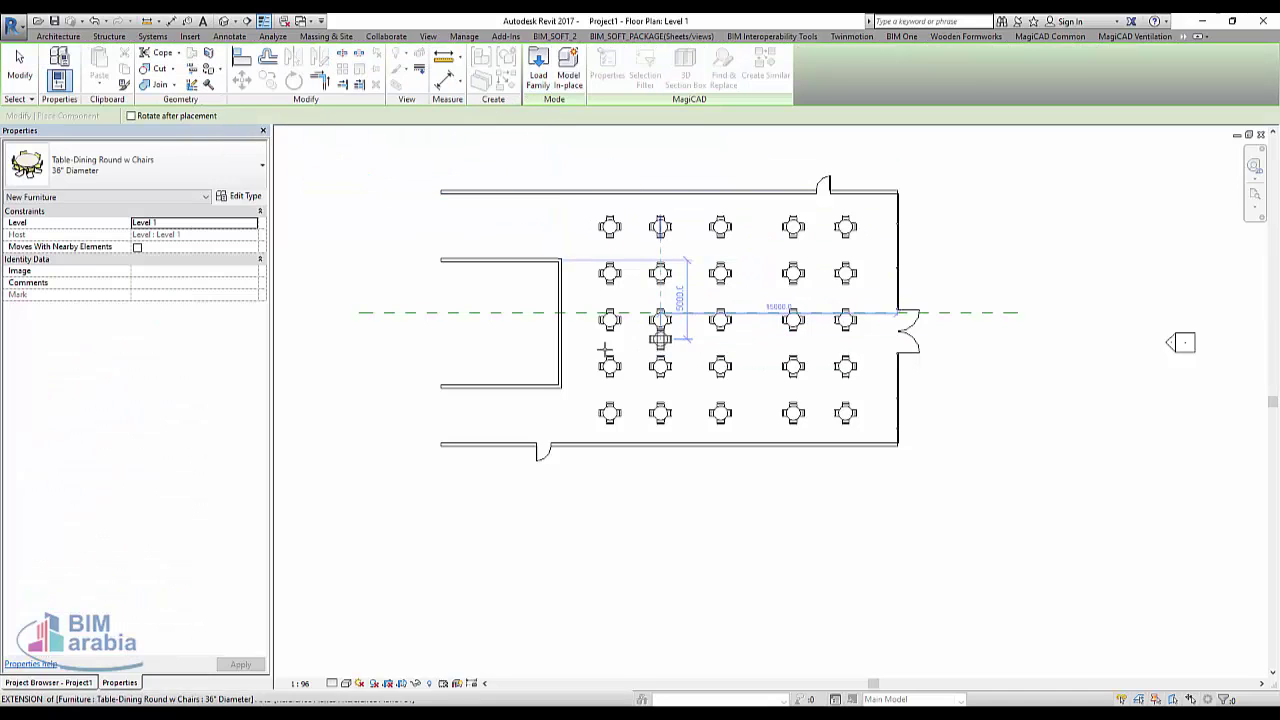
Load the TV Stand and TV - Flat Screen families from the US Imperial Furniture folder.
click(538, 70)
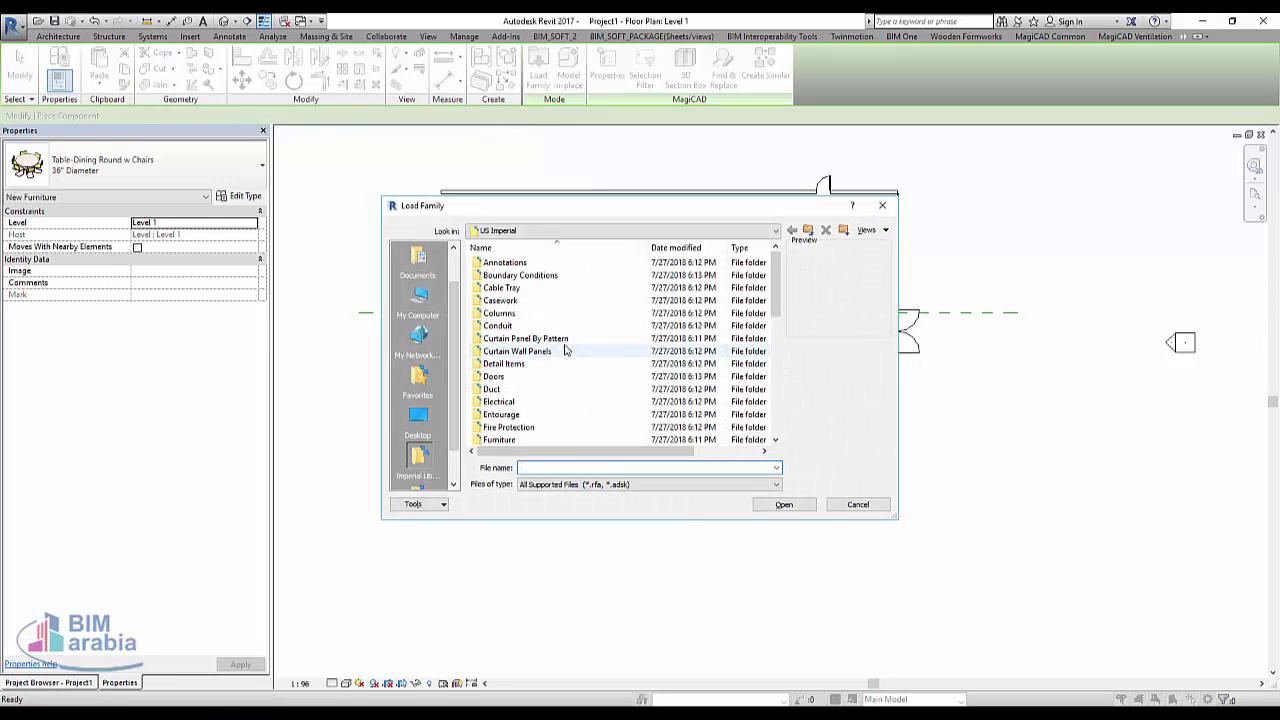
text(F)
click(510, 427)
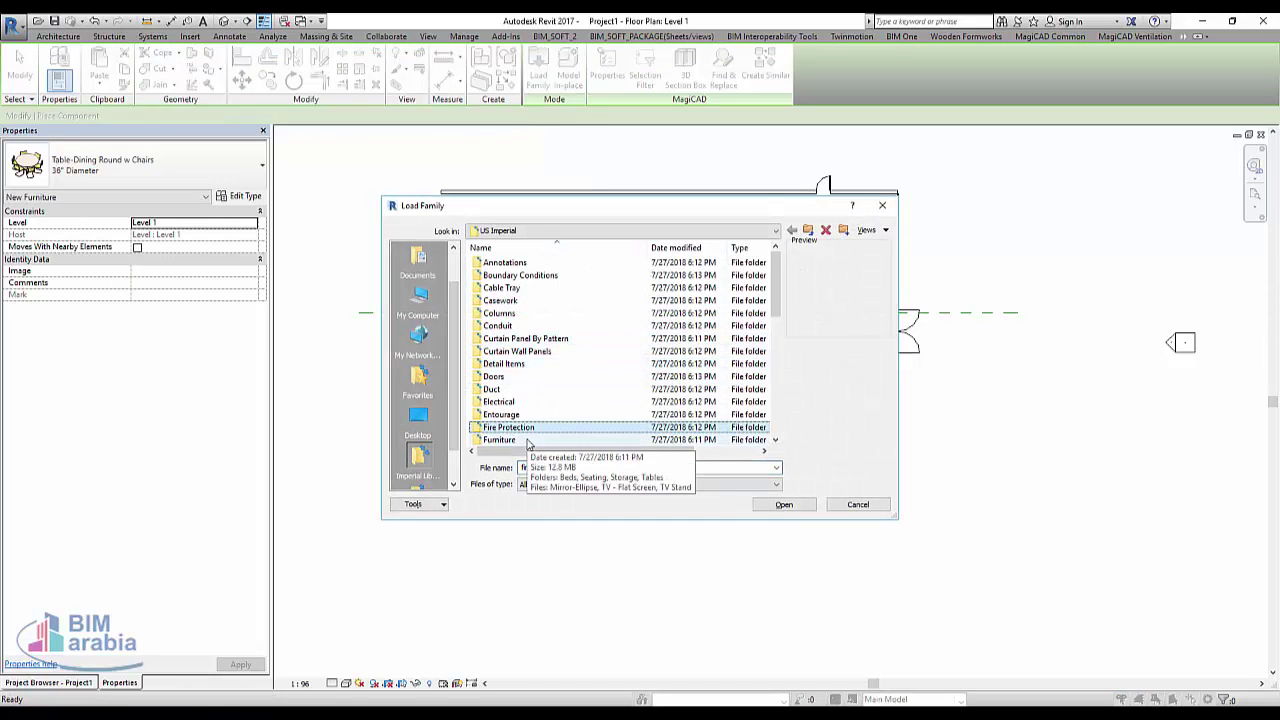
double_click(530, 441)
ctrl+scroll(573, 353, up, 1)
ctrl+scroll(573, 353, up, 1)
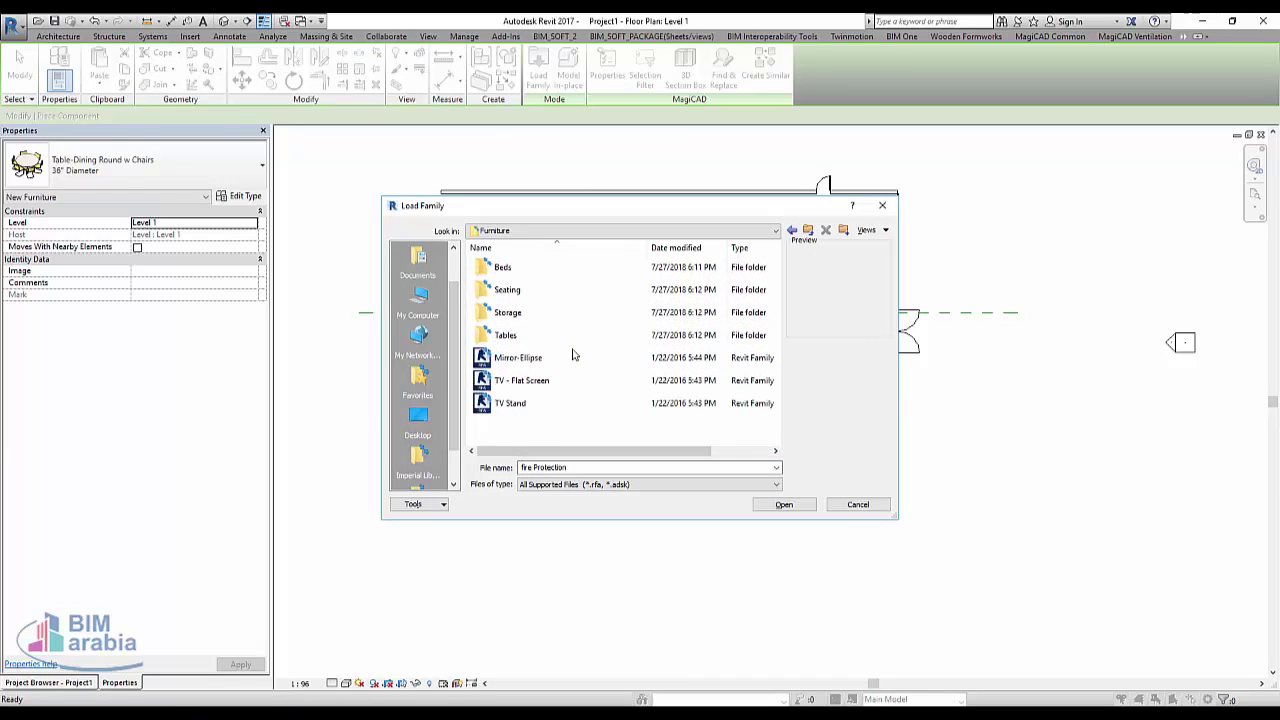
ctrl+scroll(573, 353, up, 1)
scroll(573, 353, down, 1)
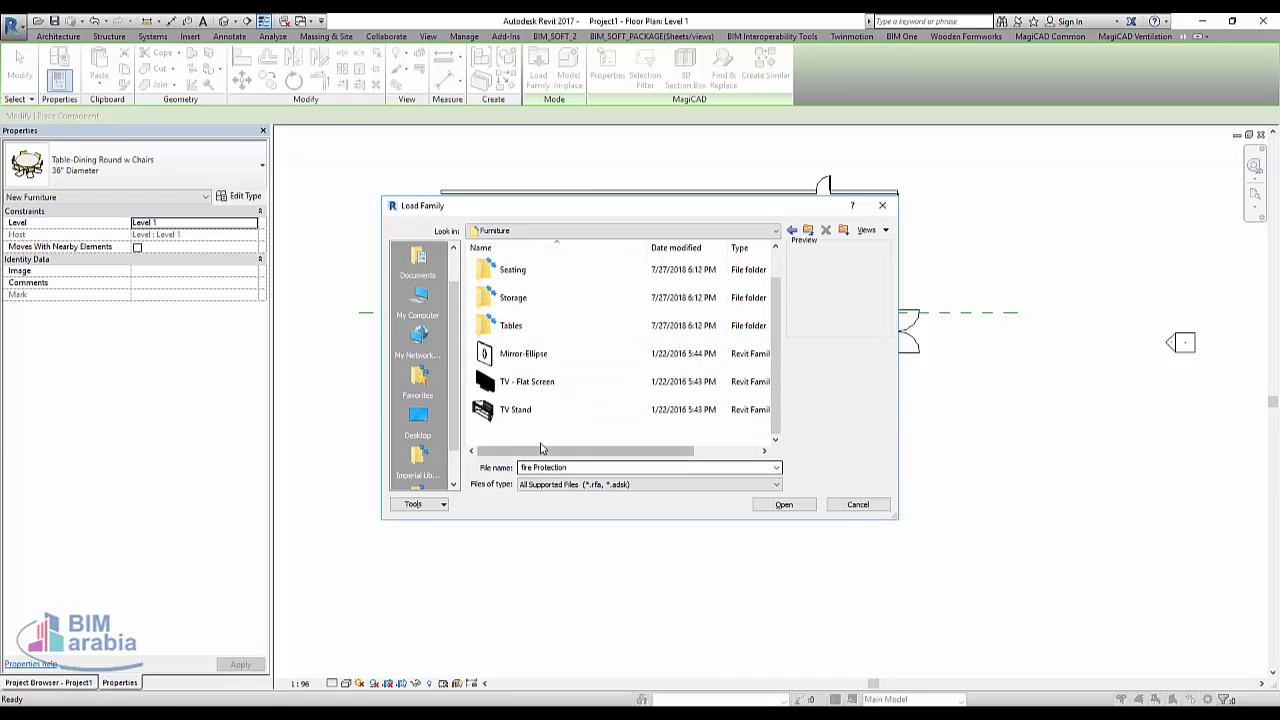
click(514, 413)
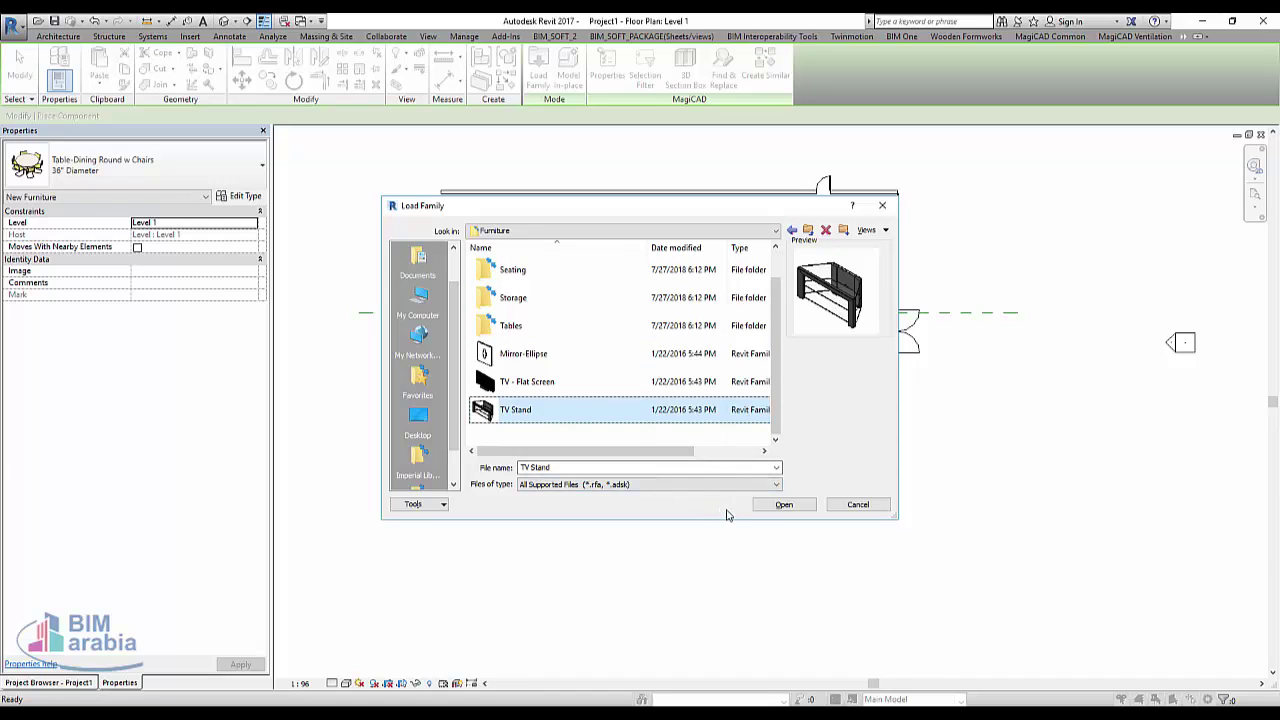
click(535, 388)
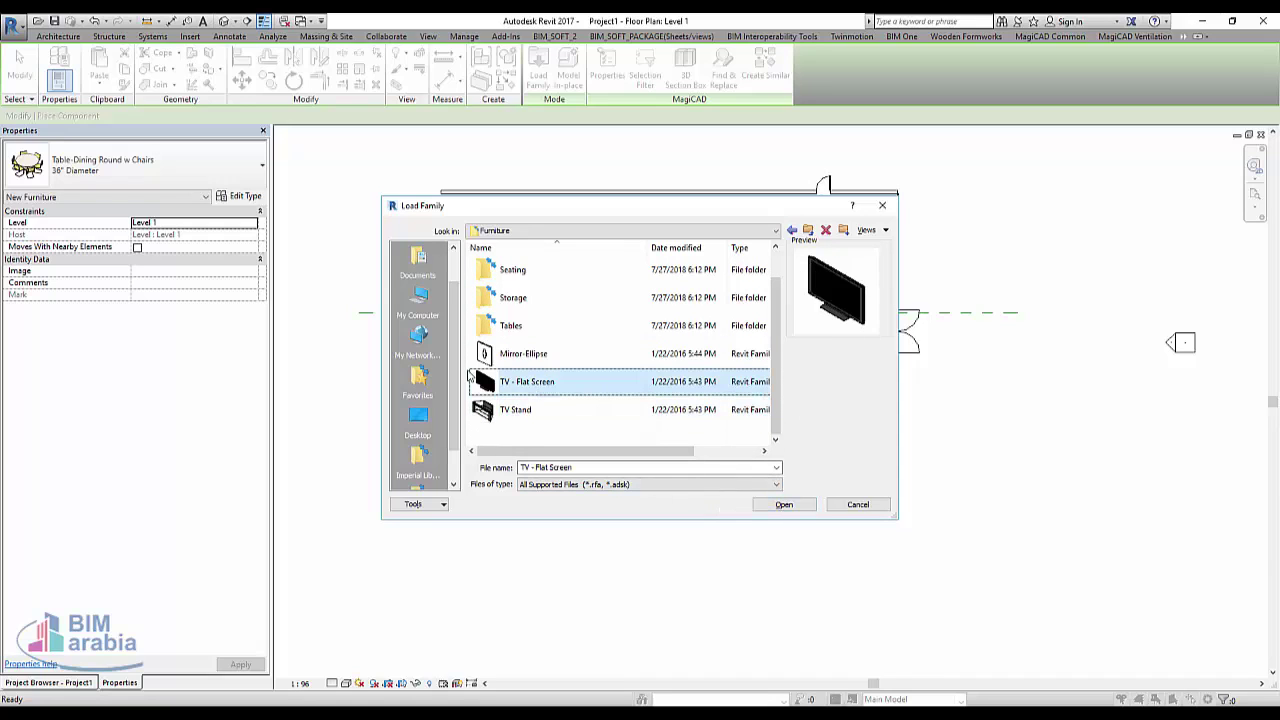
click(541, 411)
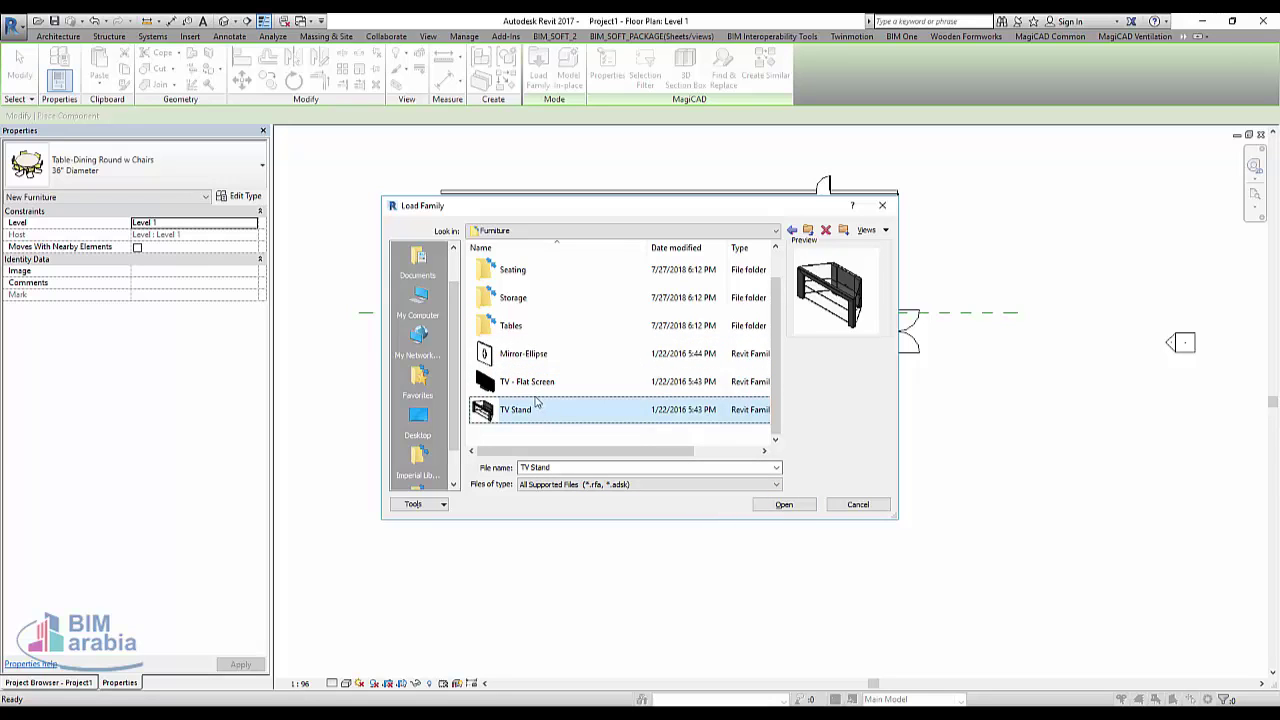
ctrl+click(530, 385)
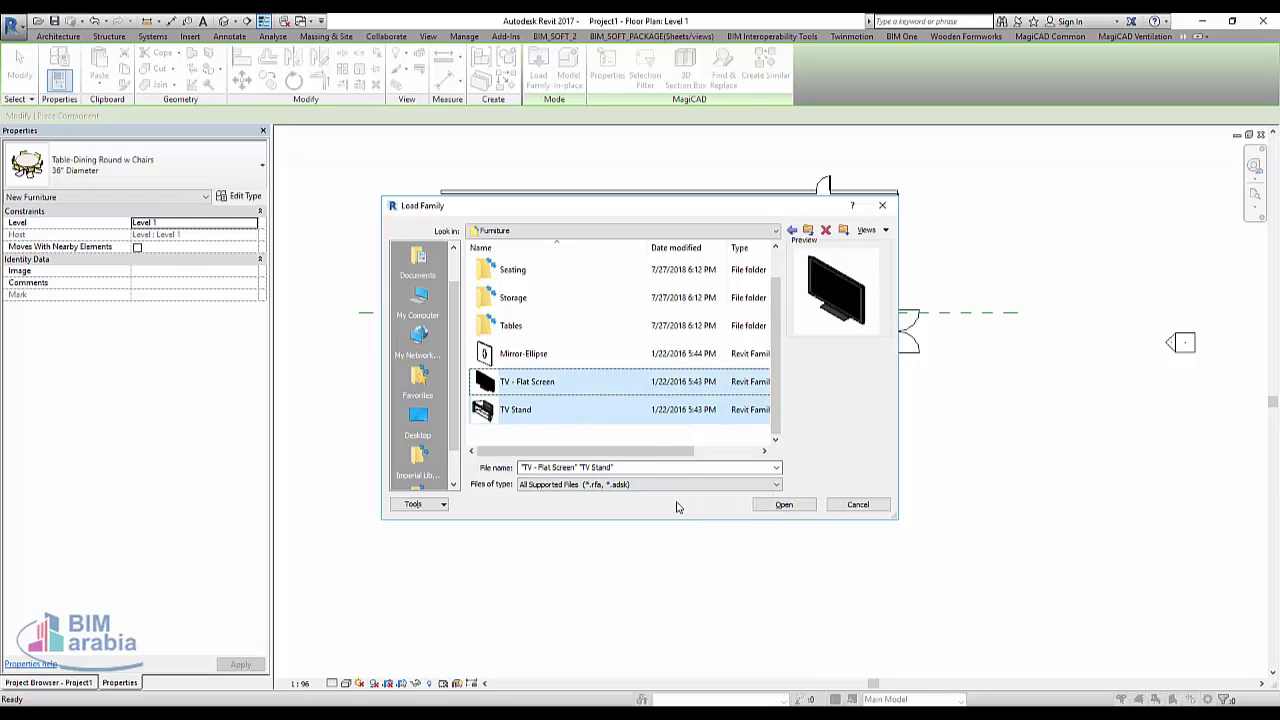
click(770, 508)
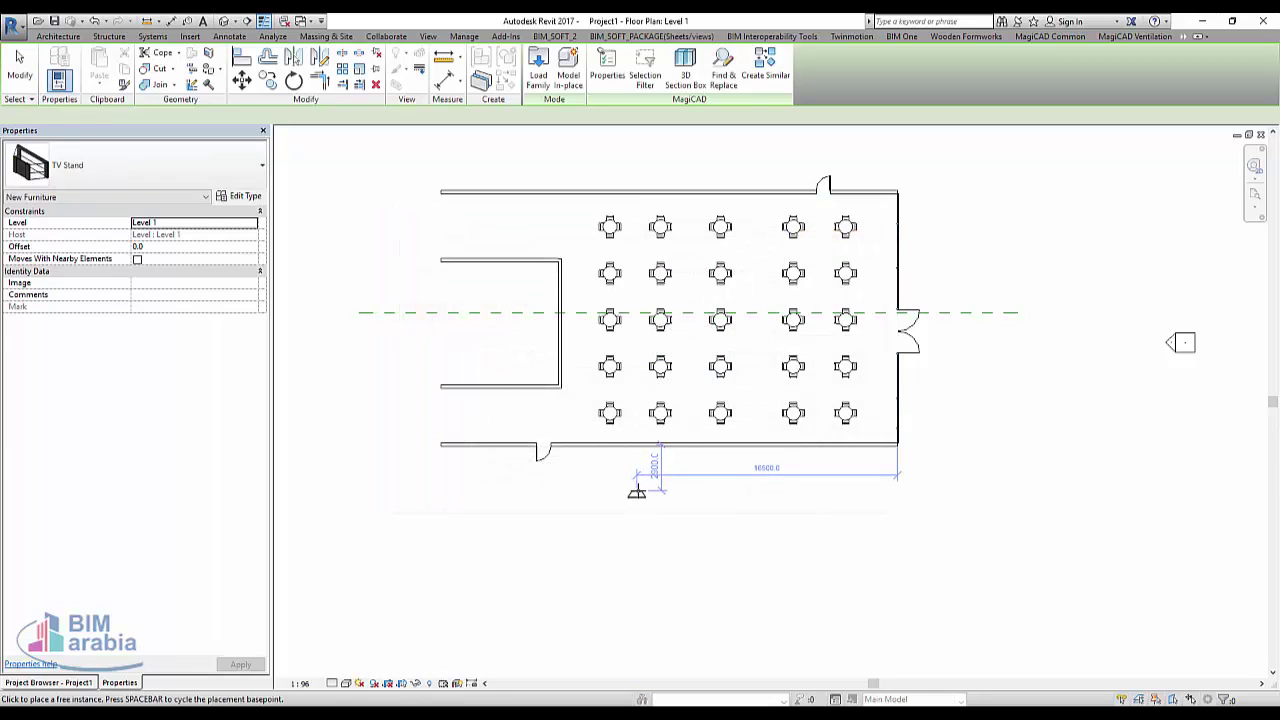
Place the TV Stand against the interior wall, rotated to line up with it.
scroll(570, 288, up, 3)
scroll(562, 298, up, 3)
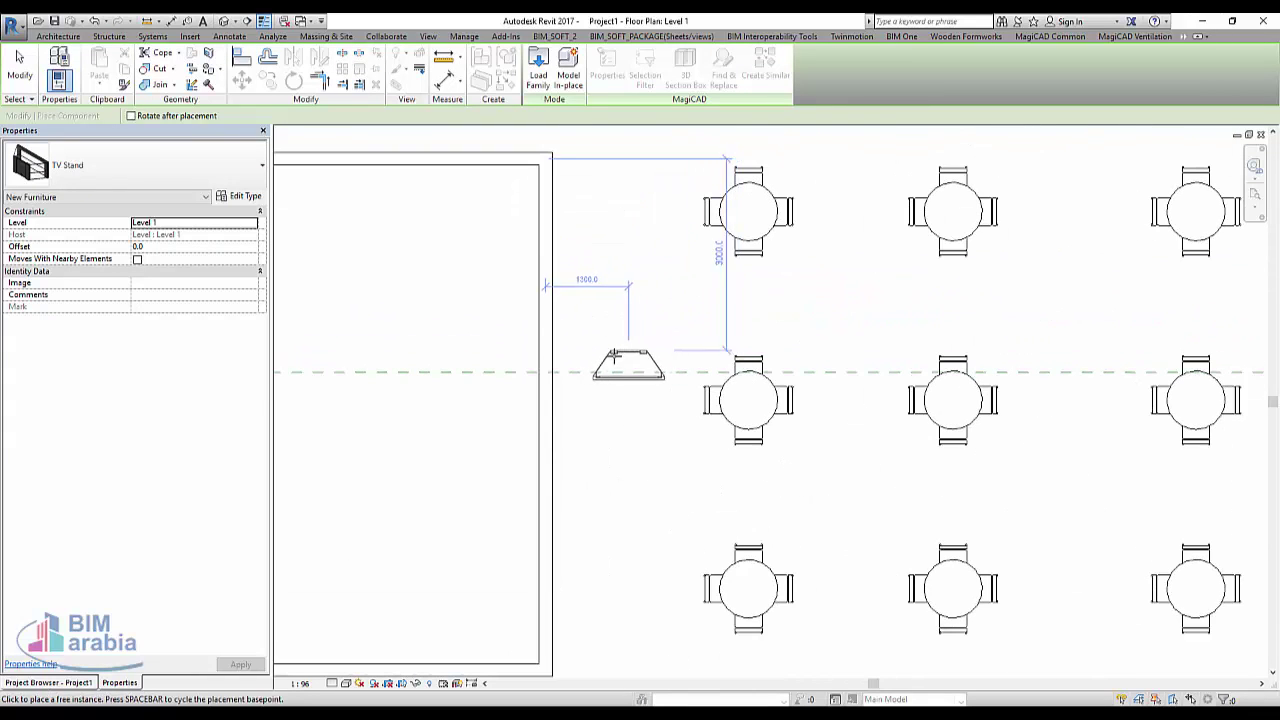
scroll(605, 350, up, 2)
key(space)
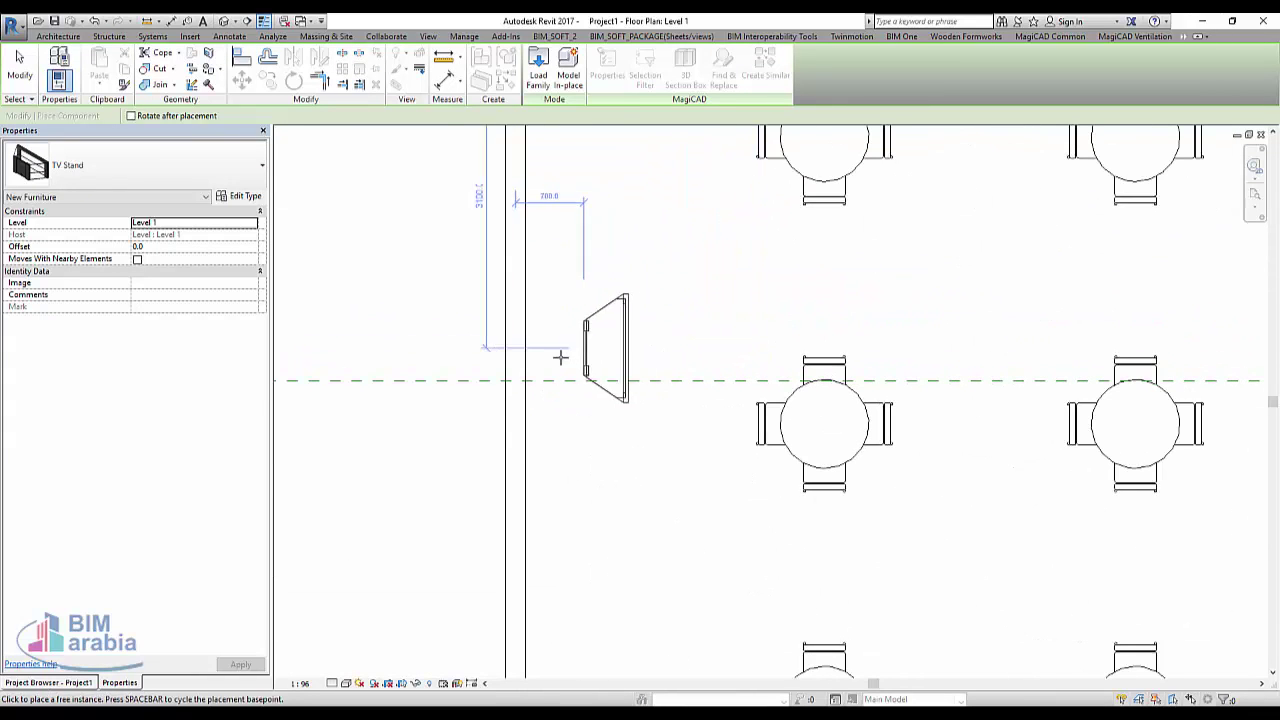
key(space)
key(space)
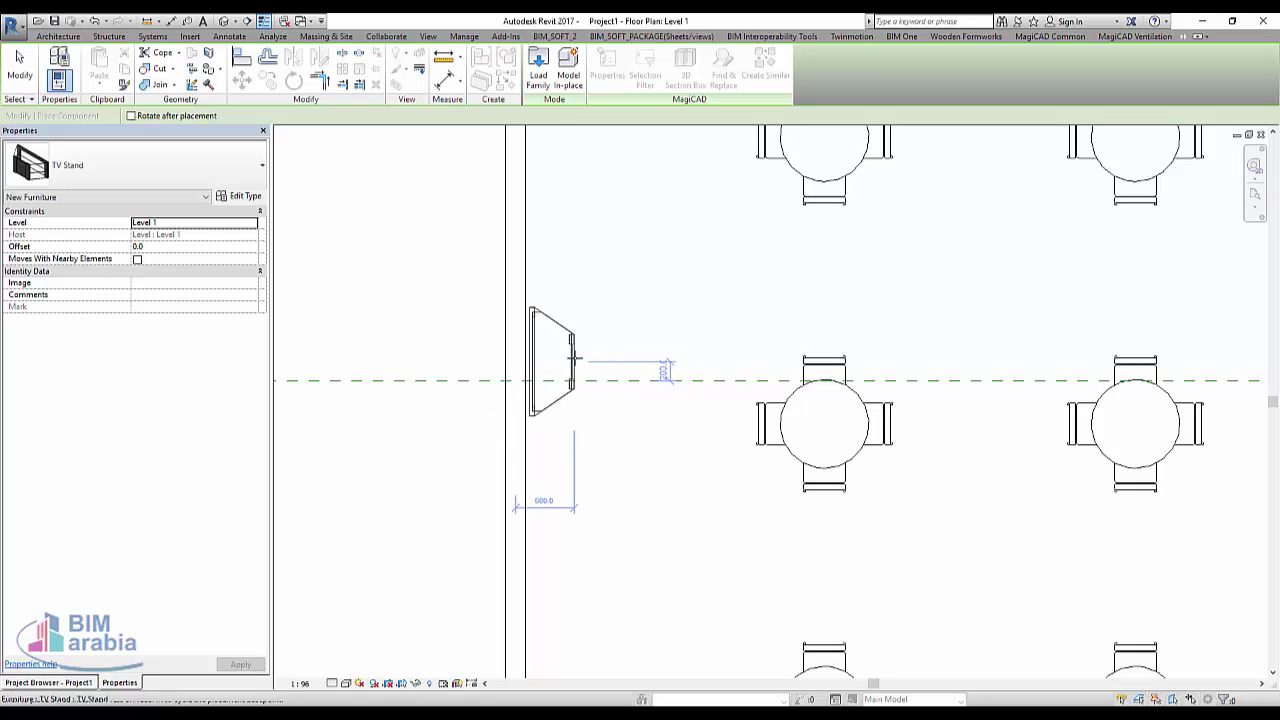
click(575, 357)
Place a 46" TV - Flat Screen on the stand, then select the TV and stand together.
click(150, 175)
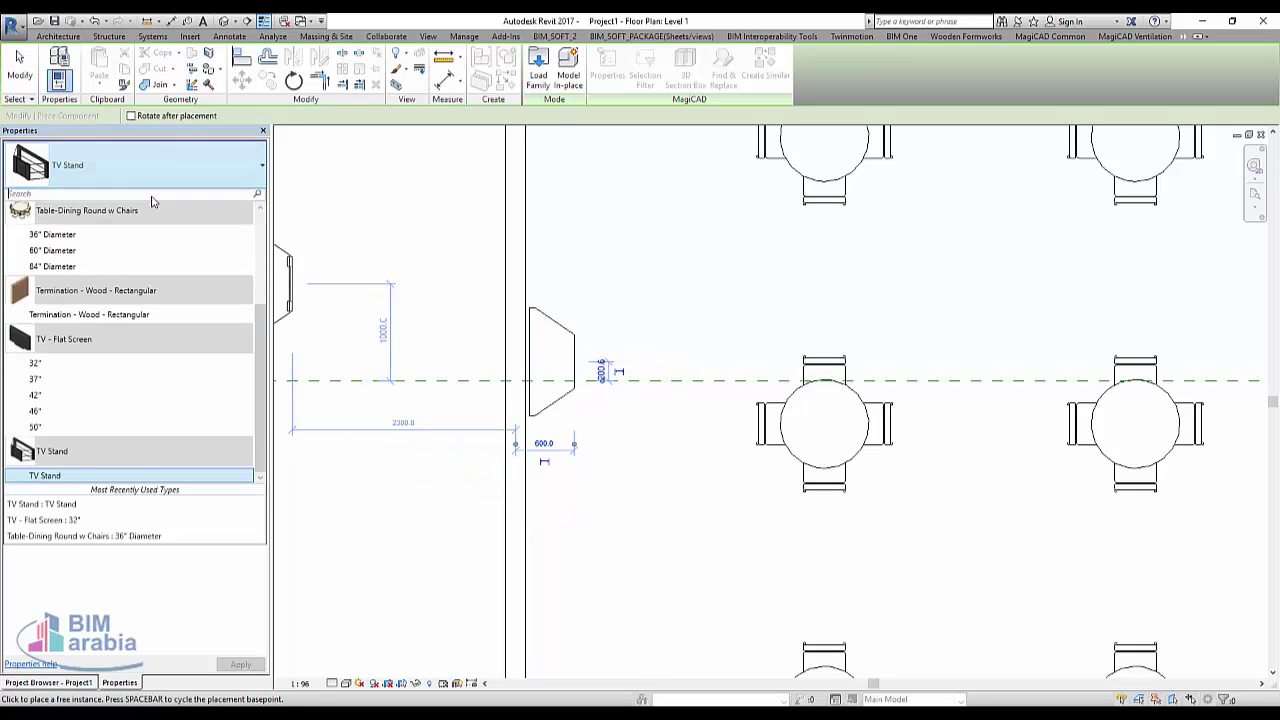
click(110, 415)
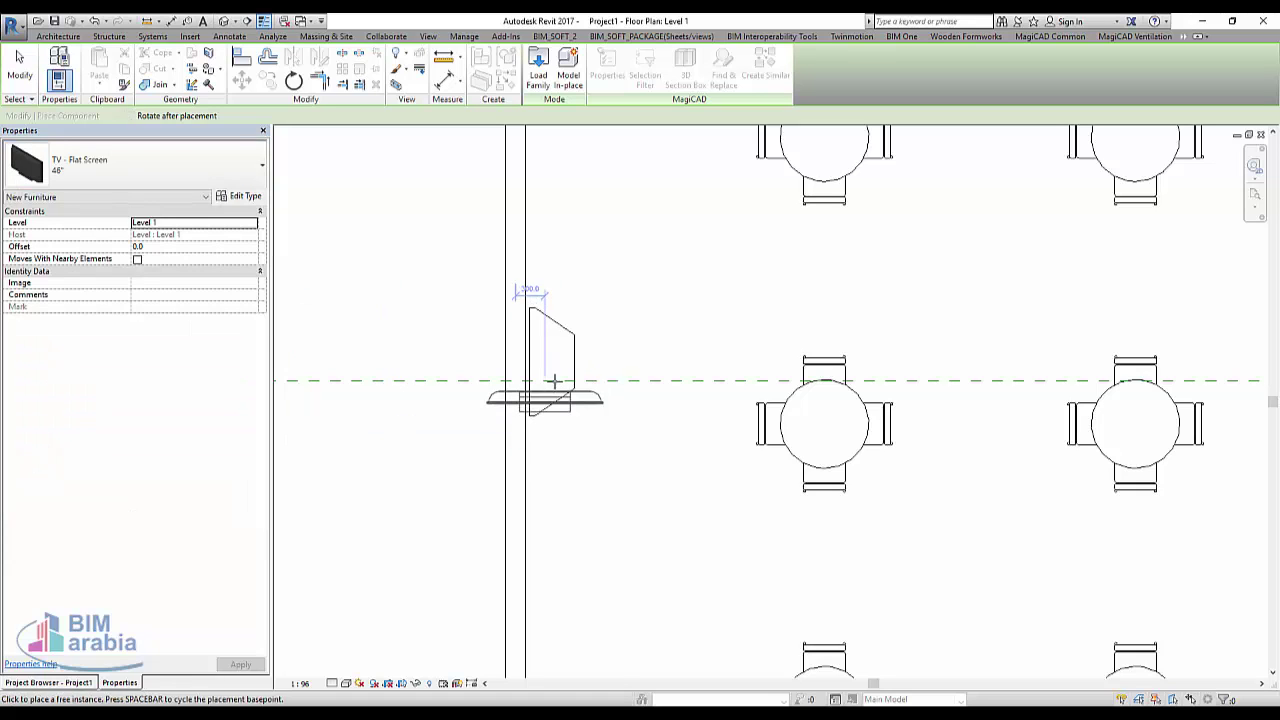
key(space)
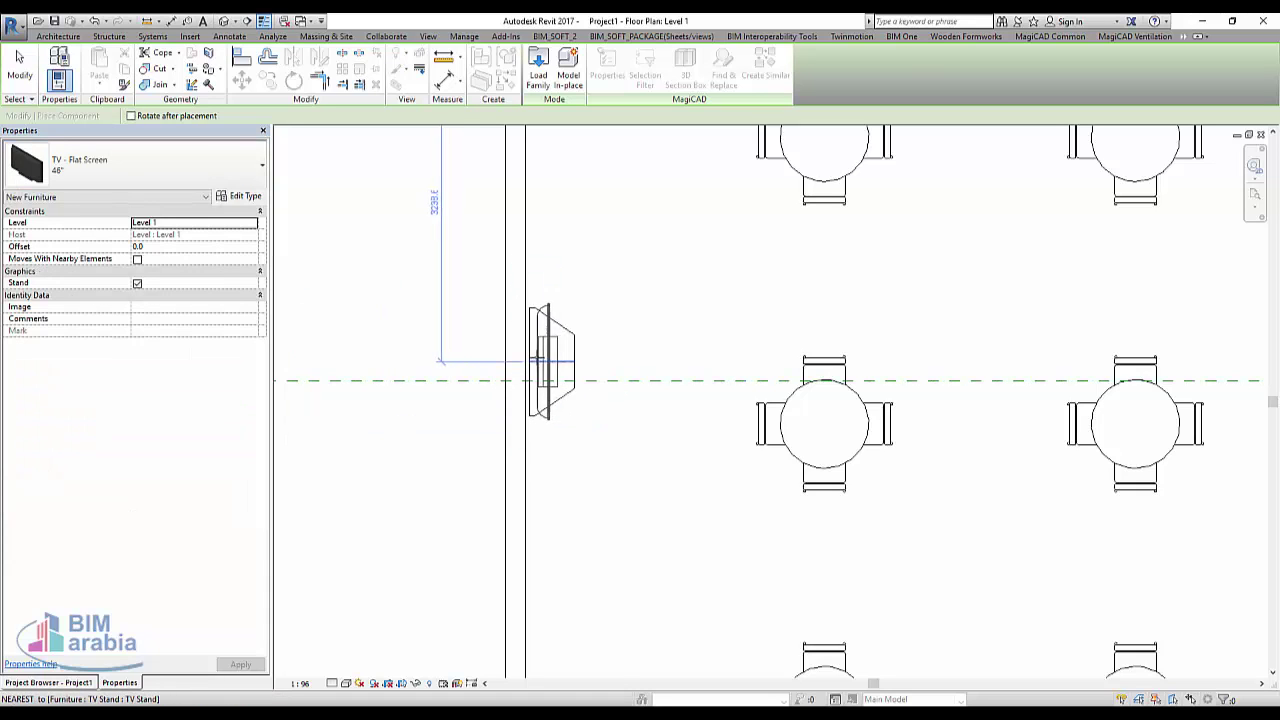
scroll(540, 357, up, 3)
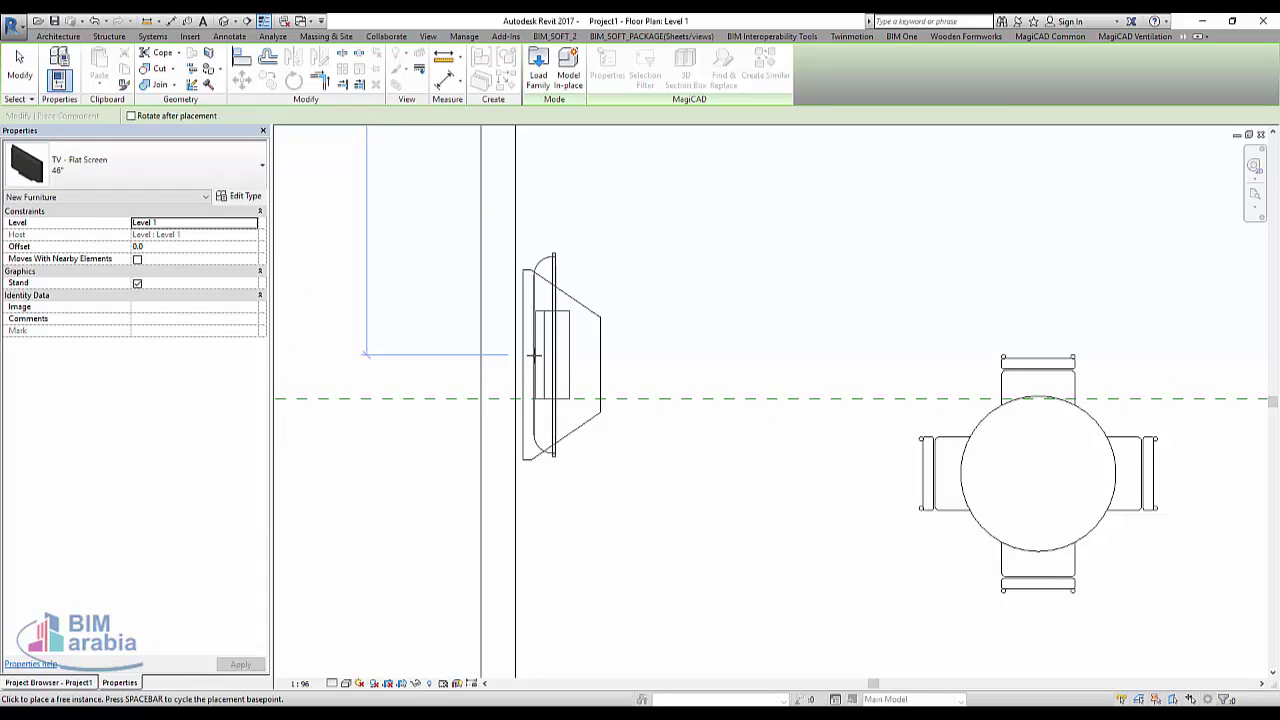
click(534, 355)
key(Escape)
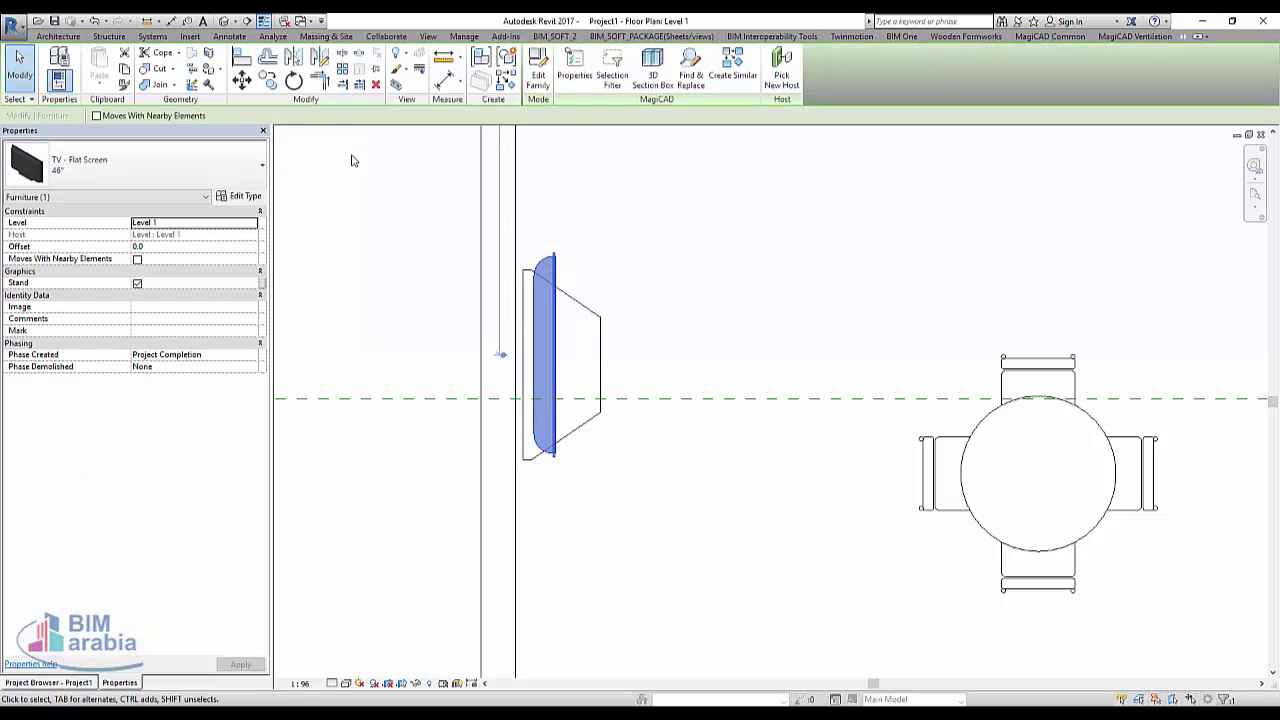
ctrl+click(600, 330)
Isolate the TV and stand in a section box and move the TV up above the stand.
click(396, 84)
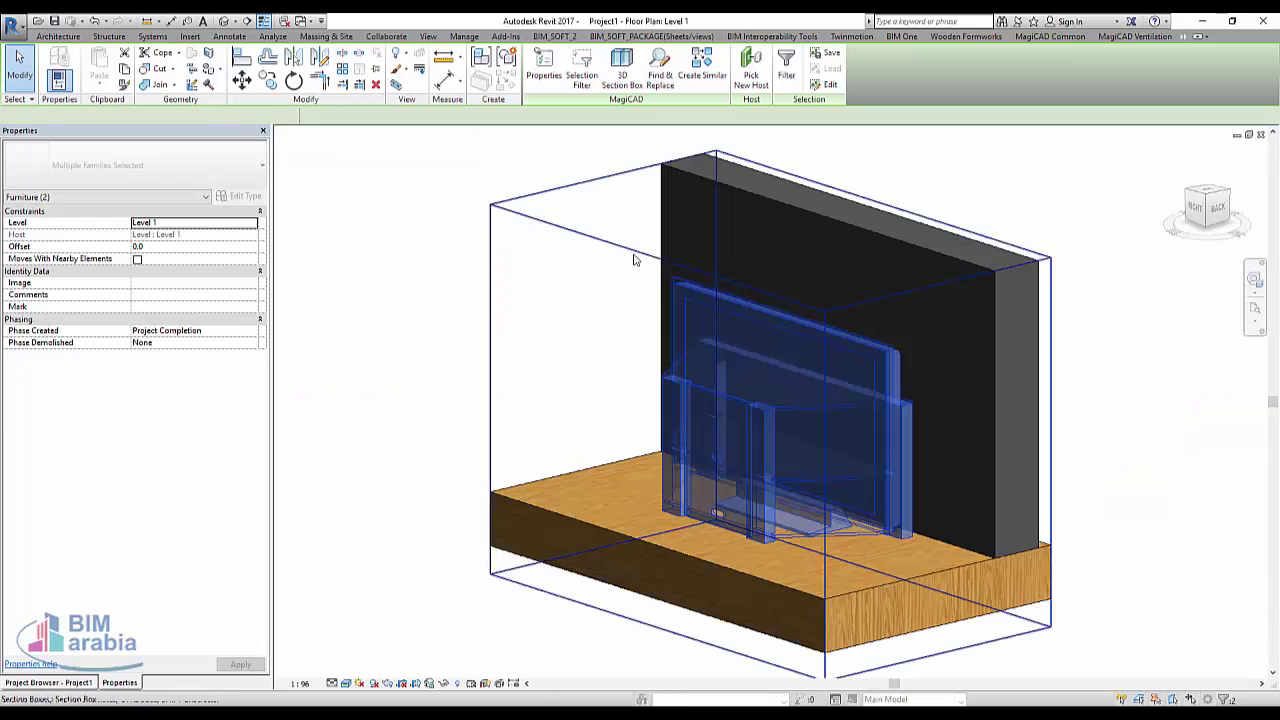
click(1134, 509)
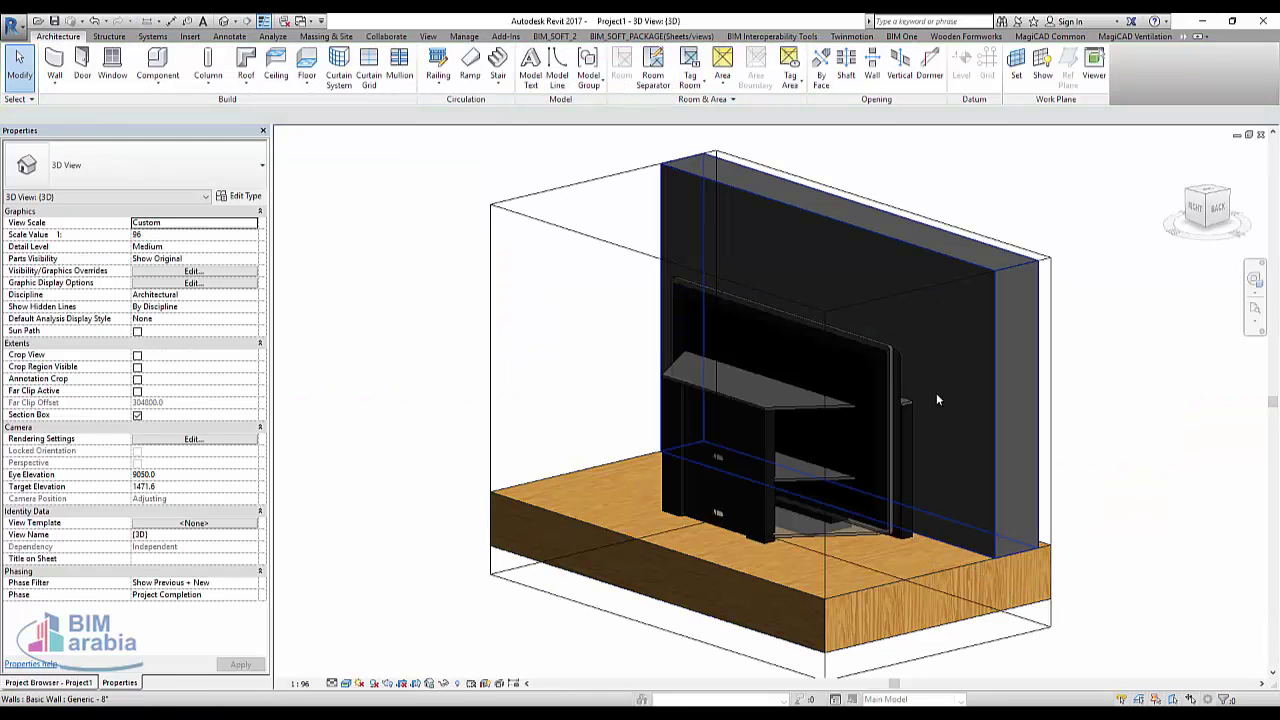
click(880, 360)
mouse_move(1064, 598)
shift+middle_down()
mouse_move(1049, 530)
mouse_move(1111, 518)
shift+middle_up()
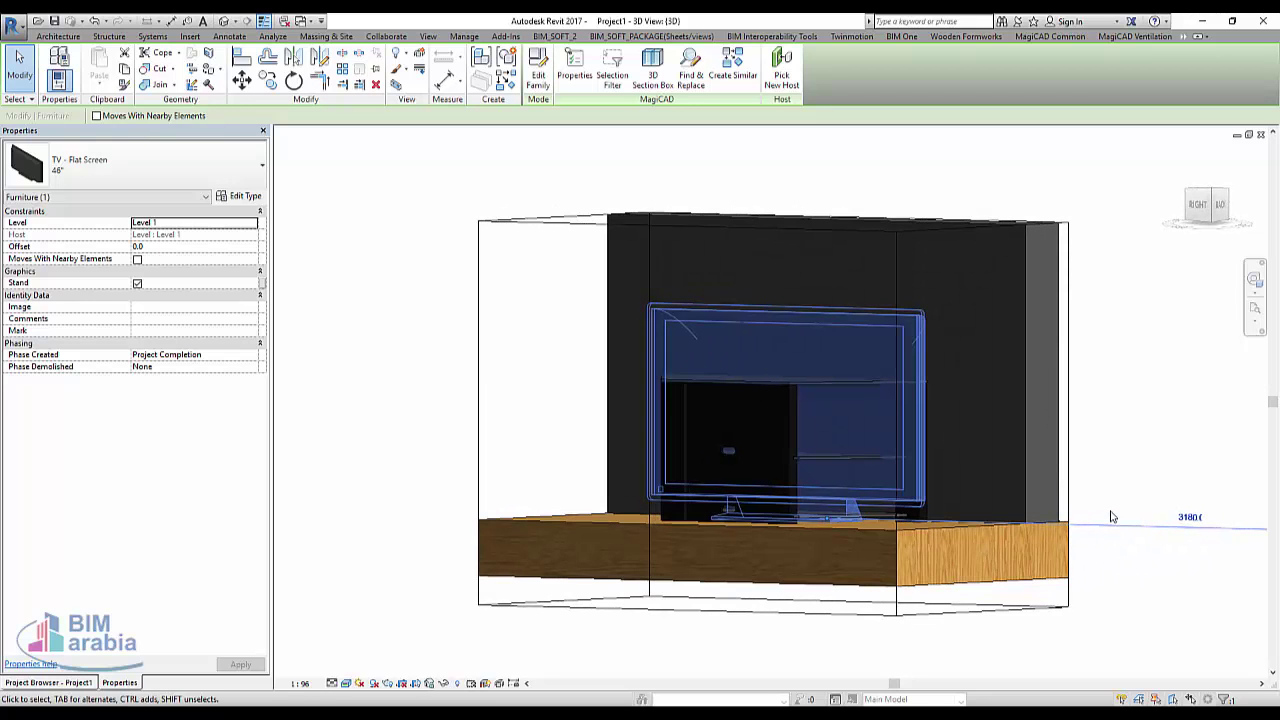
click(1211, 216)
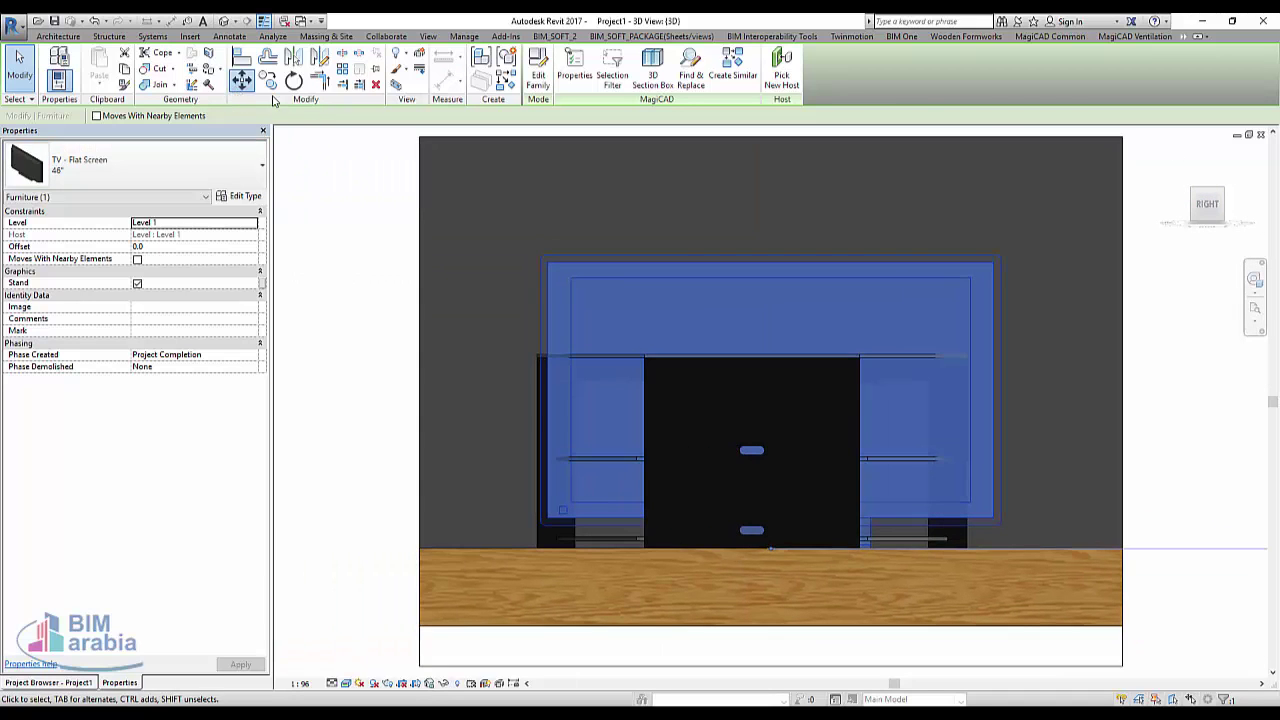
click(241, 80)
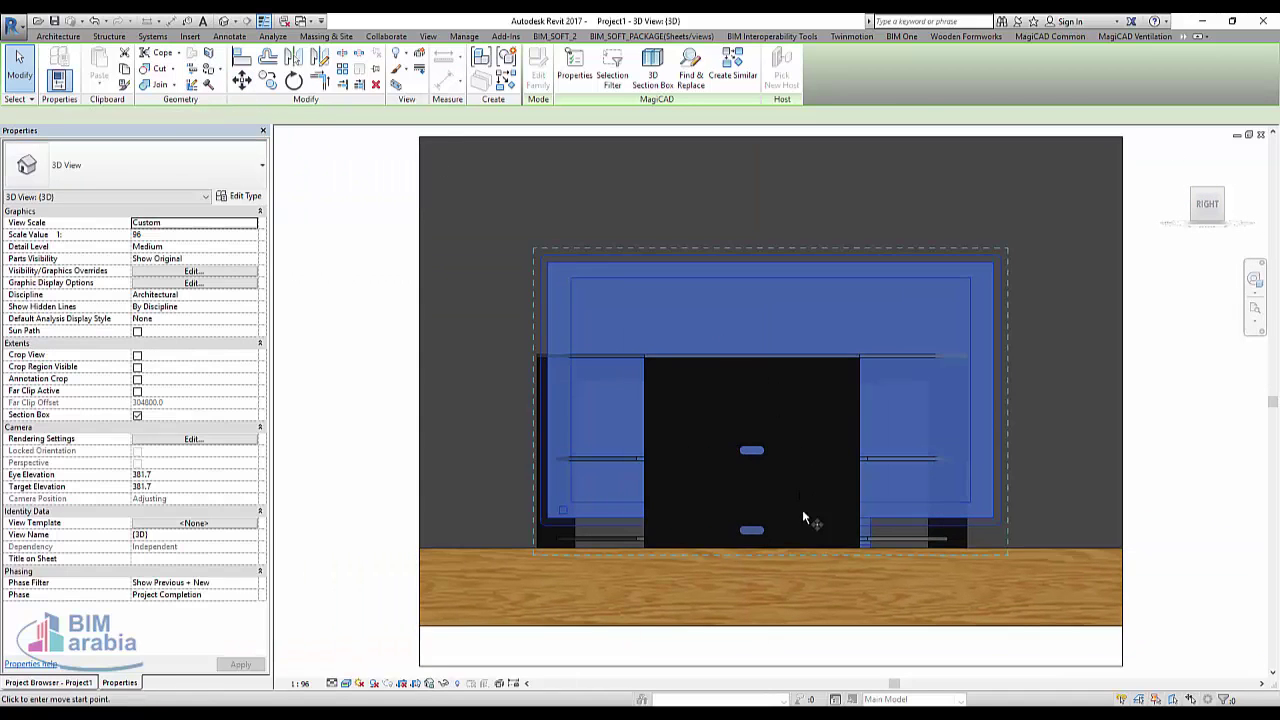
click(786, 357)
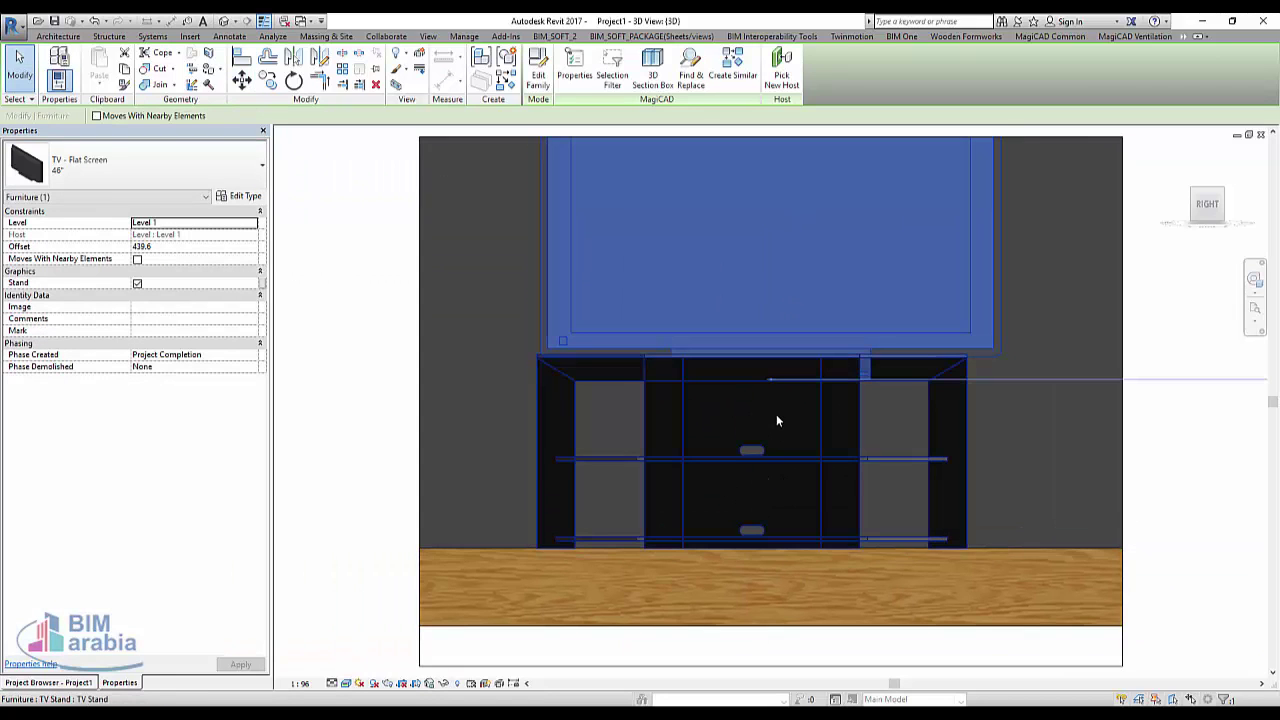
Raise the section box top so the full wall height is shown.
scroll(649, 460, down, 2)
scroll(660, 455, down, 2)
shift+middle_drag(819, 443, 714, 429)
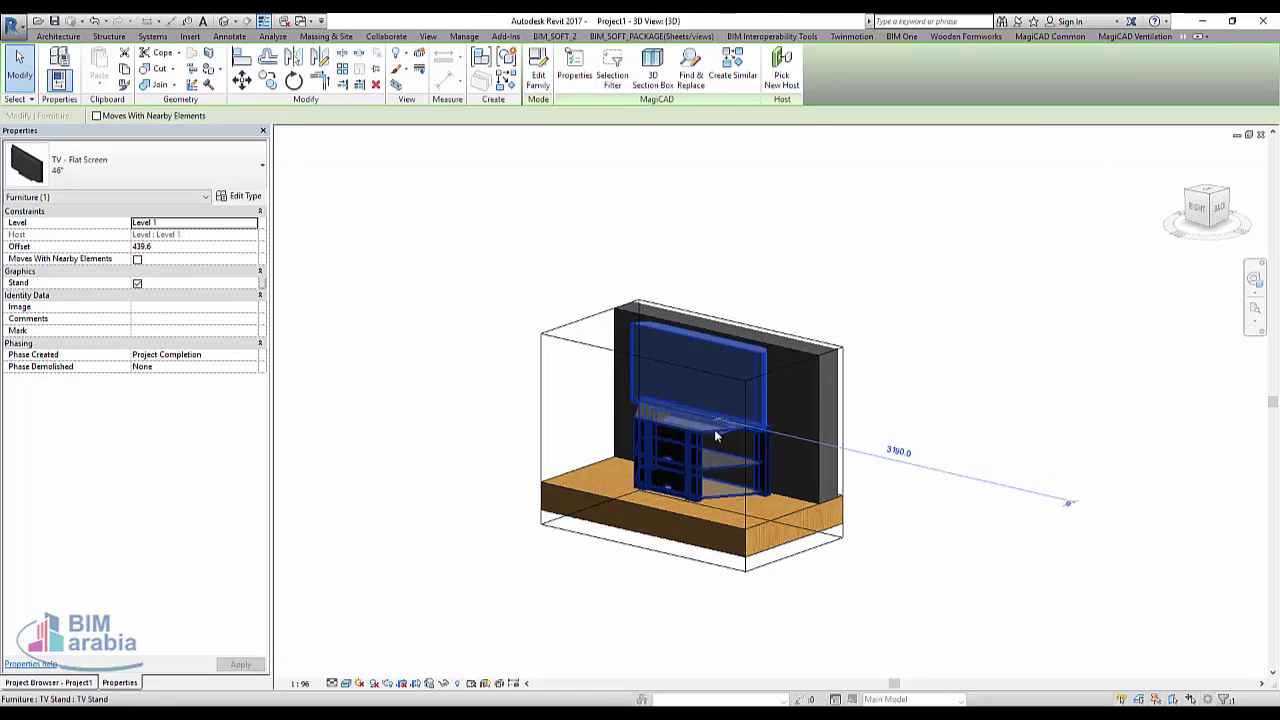
click(717, 344)
drag(692, 340, 691, 183)
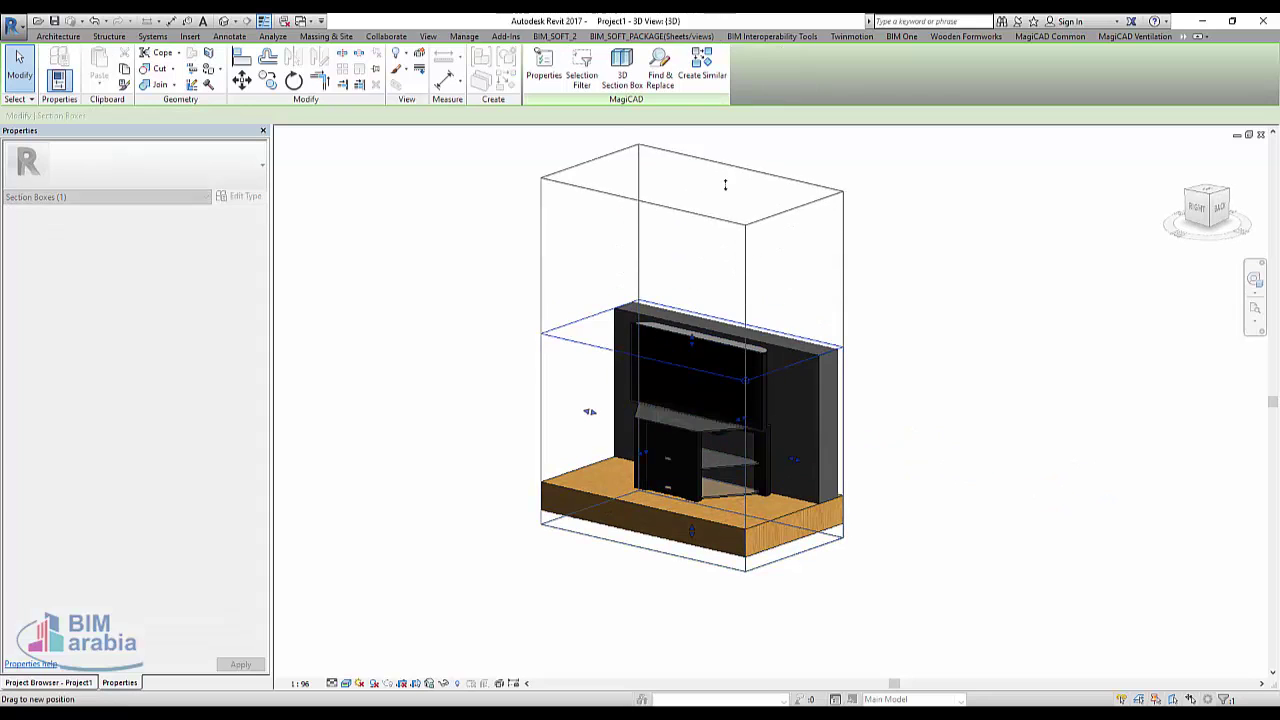
shift+middle_drag(847, 472, 817, 508)
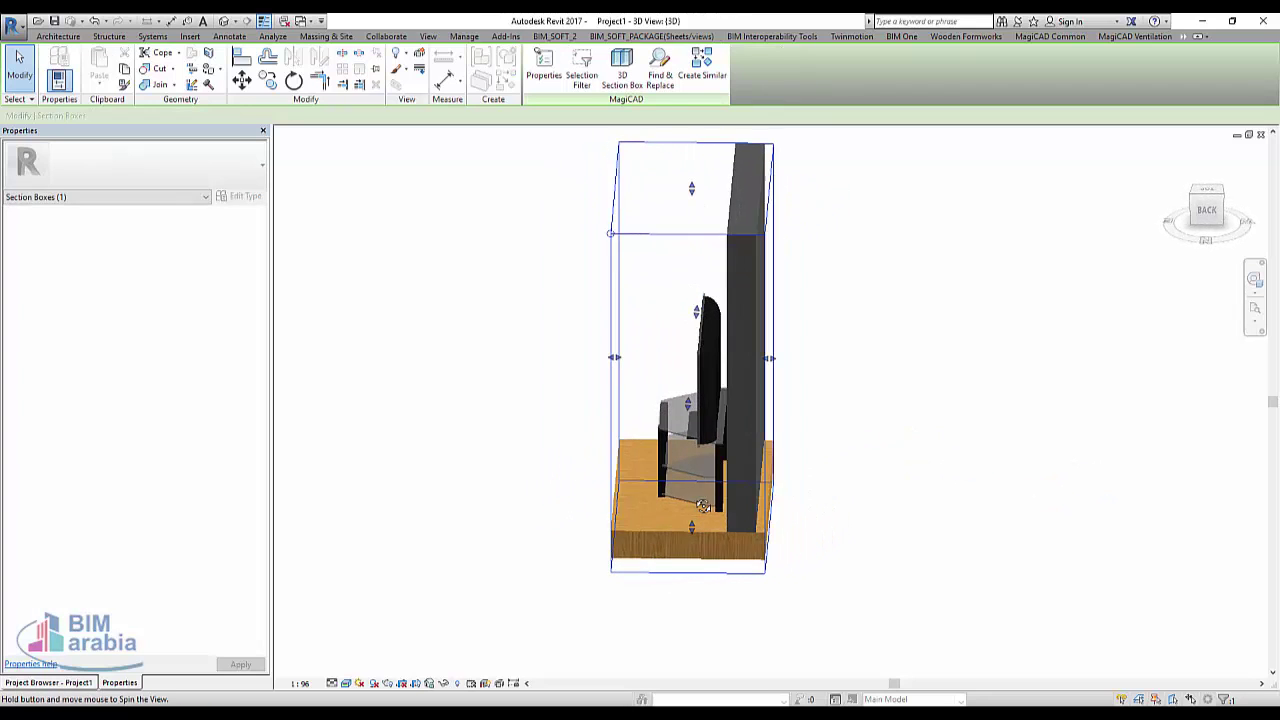
click(1008, 543)
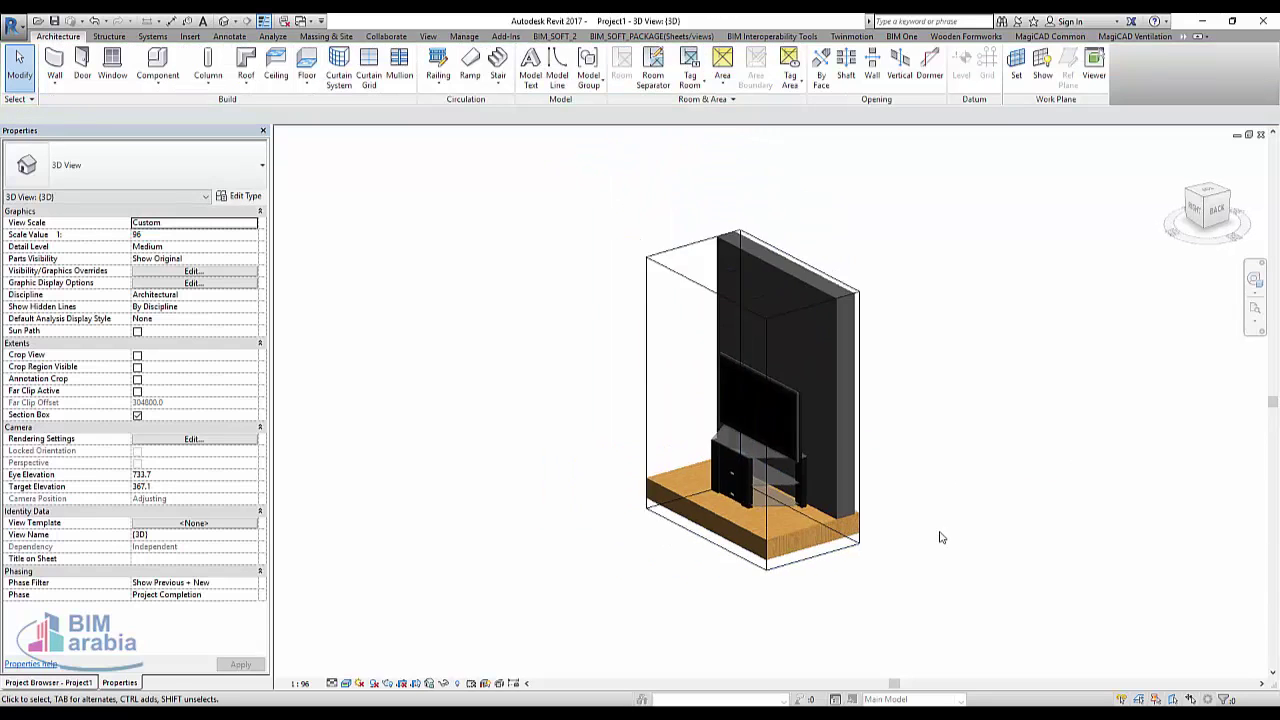